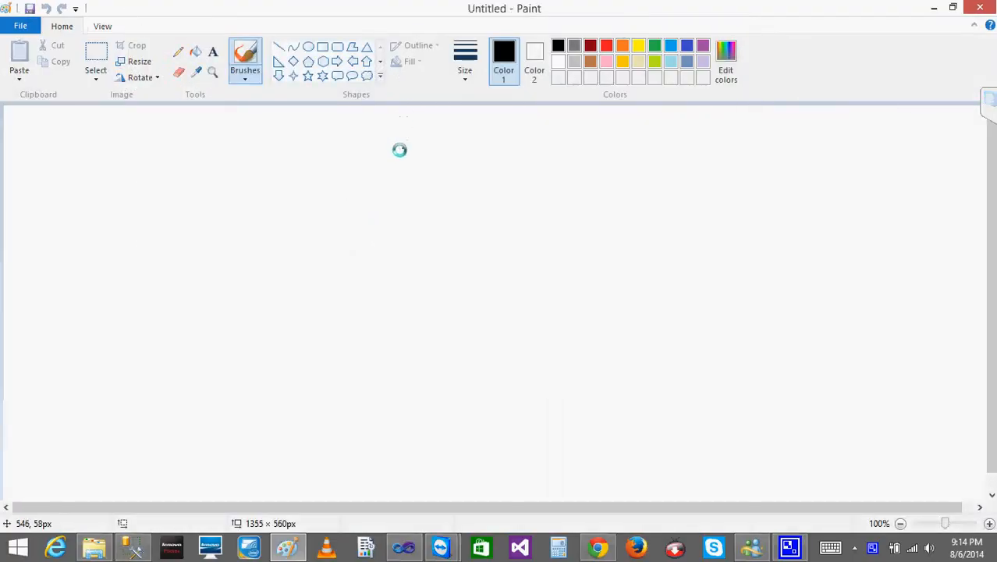
# - Sketch a large freehand four-sided frame in black across the middle of the canvas
pyautogui.moveTo(207, 145); pyautogui.dragTo(270, 345)
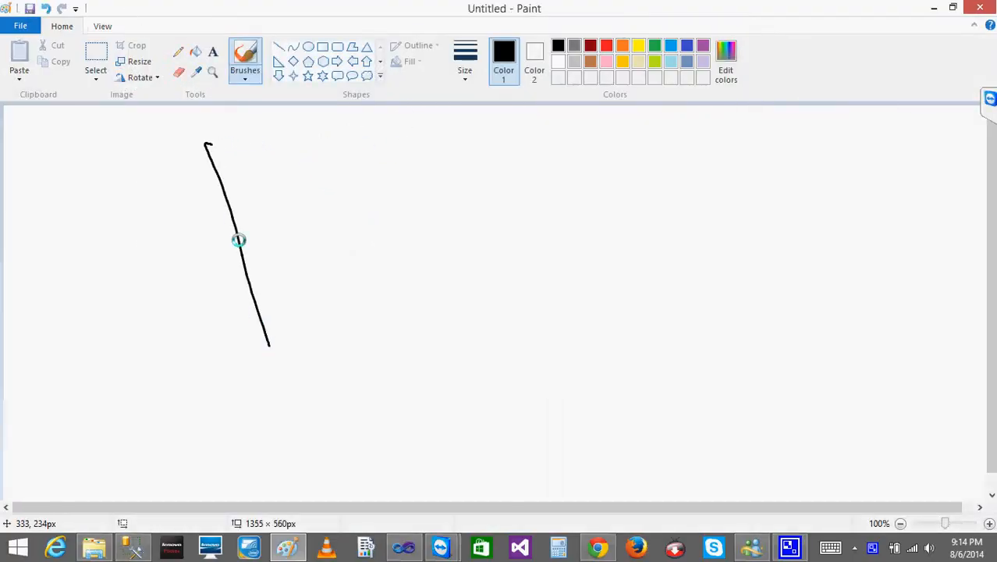
pyautogui.moveTo(206, 143); pyautogui.dragTo(334, 104)
pyautogui.moveTo(222, 143)
pyautogui.mouseDown()
pyautogui.moveTo(387, 109)
pyautogui.moveTo(601, 102)
pyautogui.moveTo(663, 450)
pyautogui.moveTo(341, 506)
pyautogui.moveTo(267, 393)
pyautogui.moveTo(269, 344)
pyautogui.mouseUp()
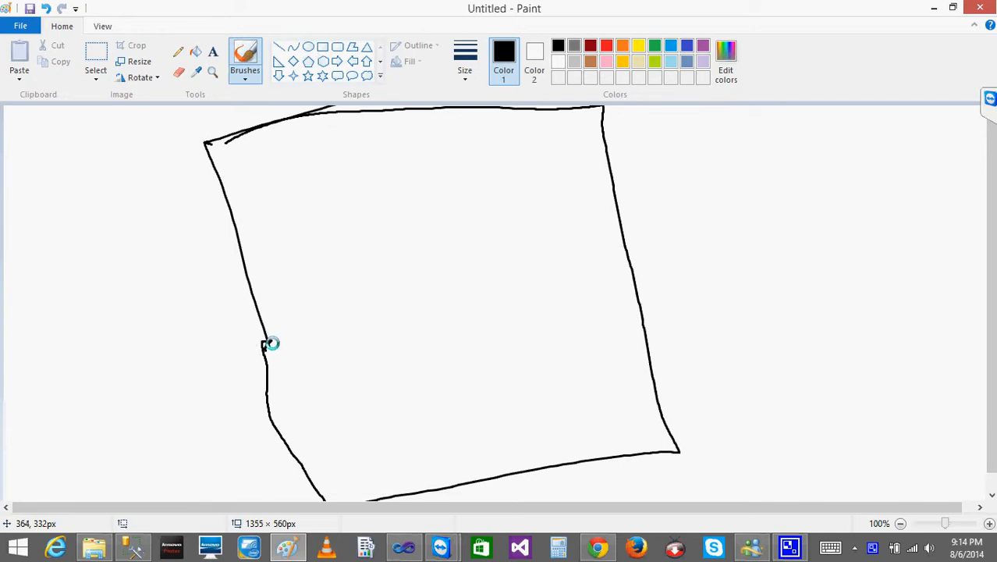
# - Draw three boxes labelled S1, S2 and S3 stepping down inside the frame, connected by downward arrows
pyautogui.moveTo(348, 166); pyautogui.dragTo(361, 217)
pyautogui.moveTo(344, 162)
pyautogui.mouseDown()
pyautogui.moveTo(399, 145)
pyautogui.moveTo(353, 224)
pyautogui.mouseUp()
pyautogui.moveTo(379, 175)
pyautogui.mouseDown()
pyautogui.moveTo(363, 199)
pyautogui.moveTo(390, 202)
pyautogui.moveTo(409, 250)
pyautogui.mouseUp()
pyautogui.moveTo(394, 287); pyautogui.dragTo(411, 348)
pyautogui.moveTo(387, 289)
pyautogui.mouseDown()
pyautogui.moveTo(496, 321)
pyautogui.moveTo(400, 341)
pyautogui.mouseUp()
pyautogui.moveTo(429, 298)
pyautogui.mouseDown()
pyautogui.moveTo(438, 308)
pyautogui.moveTo(427, 315)
pyautogui.mouseUp()
pyautogui.moveTo(437, 297)
pyautogui.mouseDown()
pyautogui.moveTo(469, 316)
pyautogui.moveTo(465, 374)
pyautogui.moveTo(477, 365)
pyautogui.mouseUp()
pyautogui.moveTo(436, 401); pyautogui.dragTo(448, 462)
pyautogui.moveTo(428, 425)
pyautogui.mouseDown()
pyautogui.moveTo(525, 385)
pyautogui.moveTo(421, 451)
pyautogui.mouseUp()
pyautogui.moveTo(467, 410); pyautogui.dragTo(454, 434)
pyautogui.moveTo(476, 412); pyautogui.dragTo(476, 433)
pyautogui.moveTo(442, 299); pyautogui.dragTo(475, 305)
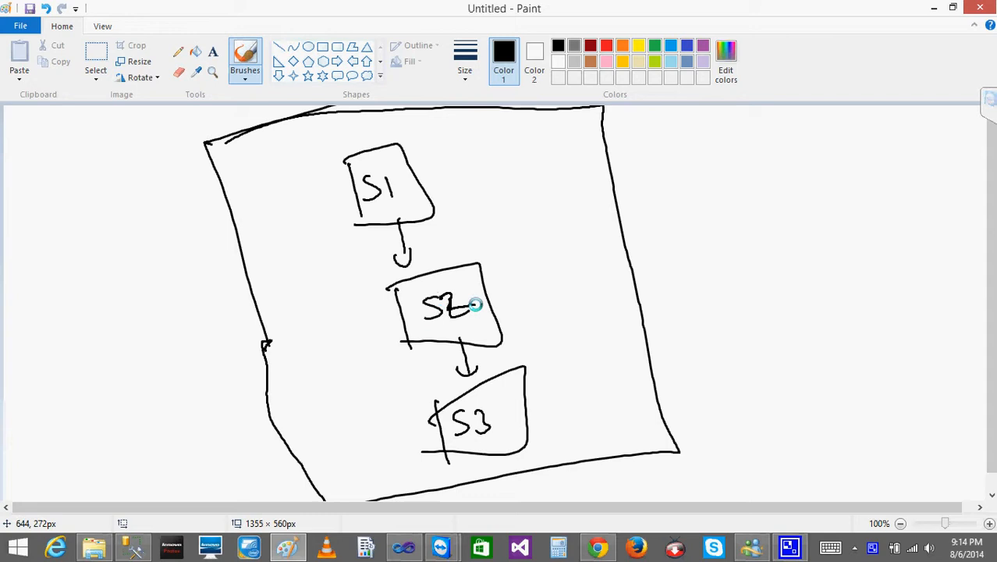
# - Add an arrow and a handwritten duration beside each box: 10 hrs for S1, 5 hrs for S2 and 20 hrs for S3
pyautogui.moveTo(425, 192)
pyautogui.mouseDown()
pyautogui.moveTo(490, 169)
pyautogui.moveTo(489, 187)
pyautogui.mouseUp()
pyautogui.moveTo(491, 305)
pyautogui.mouseDown()
pyautogui.moveTo(517, 296)
pyautogui.moveTo(526, 305)
pyautogui.moveTo(549, 290)
pyautogui.moveTo(561, 301)
pyautogui.mouseUp()
pyautogui.moveTo(538, 402); pyautogui.dragTo(559, 395)
pyautogui.moveTo(551, 384)
pyautogui.mouseDown()
pyautogui.moveTo(559, 405)
pyautogui.moveTo(591, 399)
pyautogui.mouseUp()
pyautogui.moveTo(602, 378); pyautogui.dragTo(629, 377)
pyautogui.moveTo(636, 373); pyautogui.dragTo(635, 385)
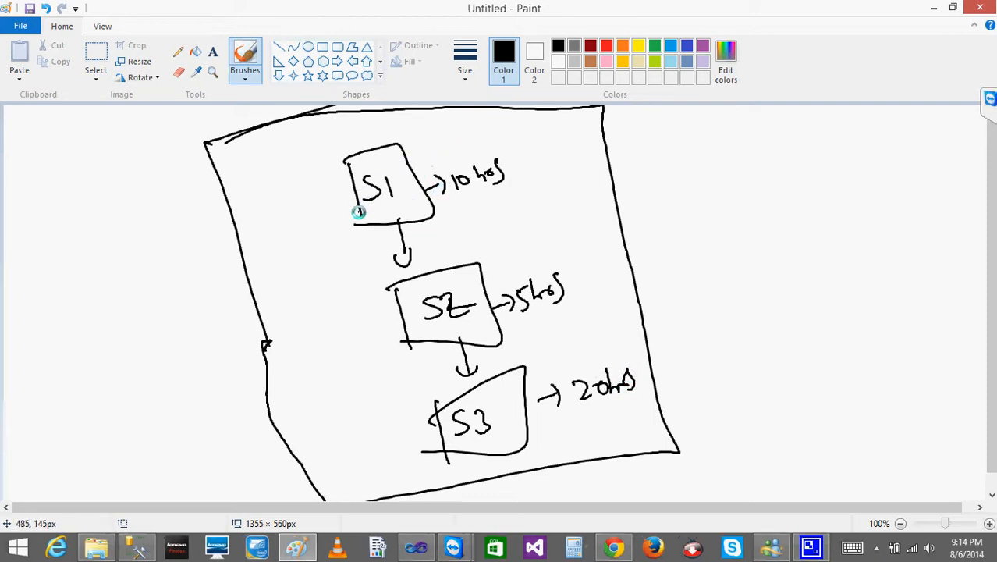
# - Draw small entry arrows pointing into the lower-left corners of the S1, S2 and S3 boxes
pyautogui.moveTo(338, 218)
pyautogui.mouseDown()
pyautogui.moveTo(360, 212)
pyautogui.moveTo(353, 220)
pyautogui.mouseUp()
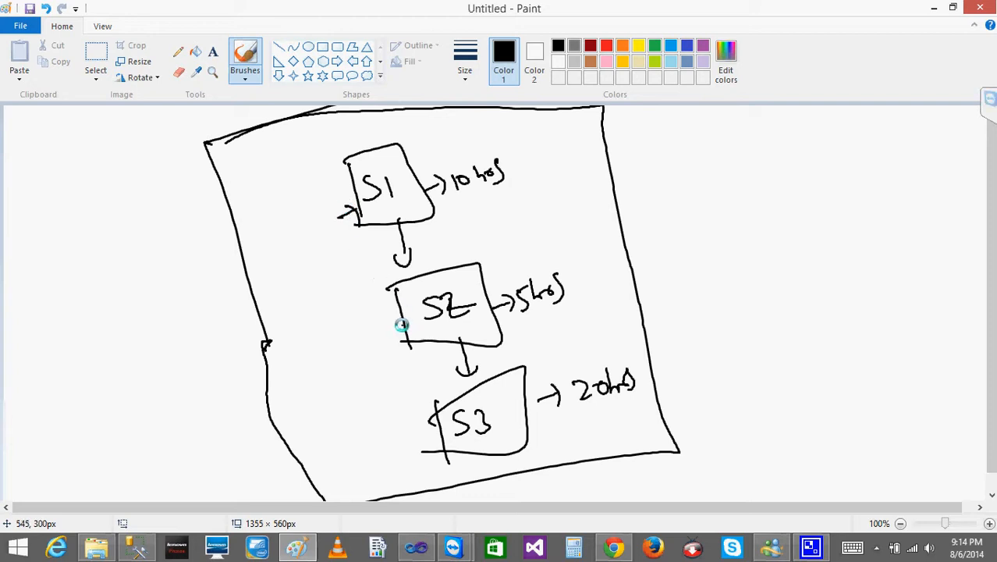
pyautogui.moveTo(390, 335); pyautogui.dragTo(403, 328)
pyautogui.moveTo(396, 320); pyautogui.dragTo(406, 337)
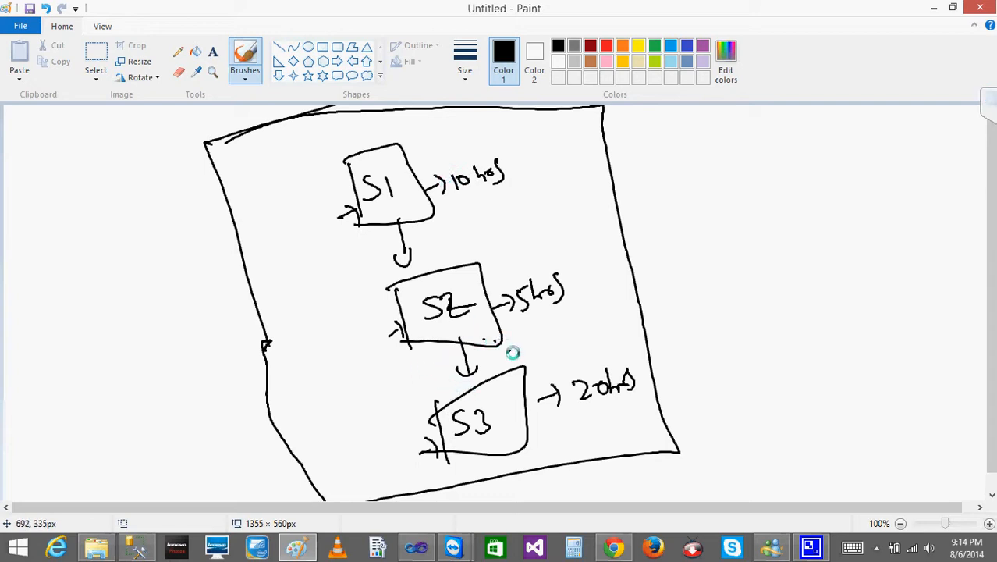
# - Mark S1 and S2 with ticks and draw an arrow from S3 to a star-shaped cross marking its failure
pyautogui.moveTo(520, 375)
pyautogui.mouseDown()
pyautogui.moveTo(546, 357)
pyautogui.moveTo(556, 371)
pyautogui.moveTo(581, 365)
pyautogui.mouseUp()
pyautogui.moveTo(590, 328)
pyautogui.mouseDown()
pyautogui.moveTo(571, 374)
pyautogui.moveTo(607, 362)
pyautogui.mouseUp()
pyautogui.moveTo(470, 199); pyautogui.dragTo(503, 181)
pyautogui.moveTo(490, 256); pyautogui.dragTo(523, 232)
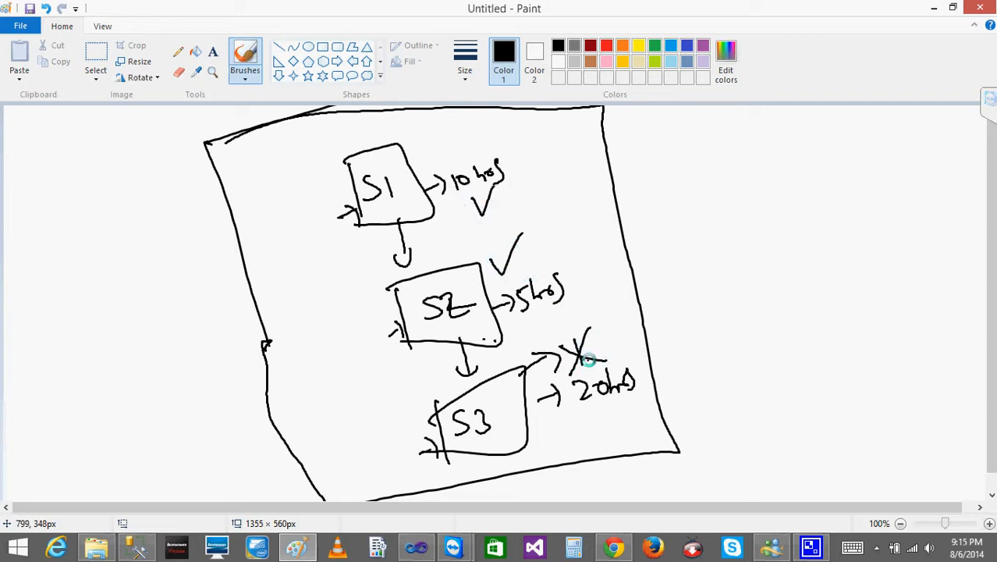
pyautogui.moveTo(564, 345); pyautogui.dragTo(594, 364)
pyautogui.moveTo(598, 341); pyautogui.dragTo(593, 358)
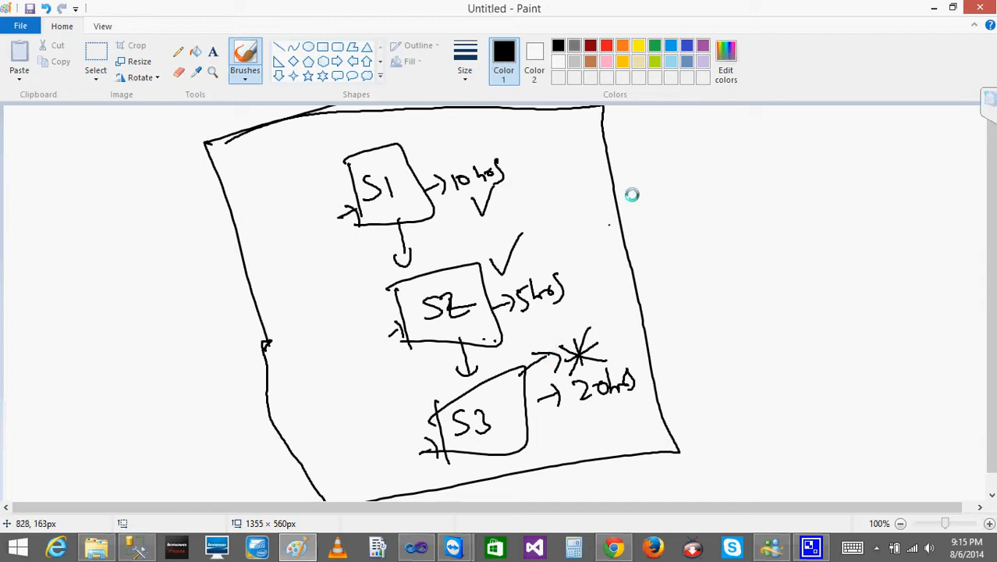
# - Draw arrows pointing at the frame's right edge and at S3, and scribble circled marks around S1
pyautogui.moveTo(641, 146)
pyautogui.mouseDown()
pyautogui.moveTo(605, 173)
pyautogui.moveTo(635, 172)
pyautogui.mouseUp()
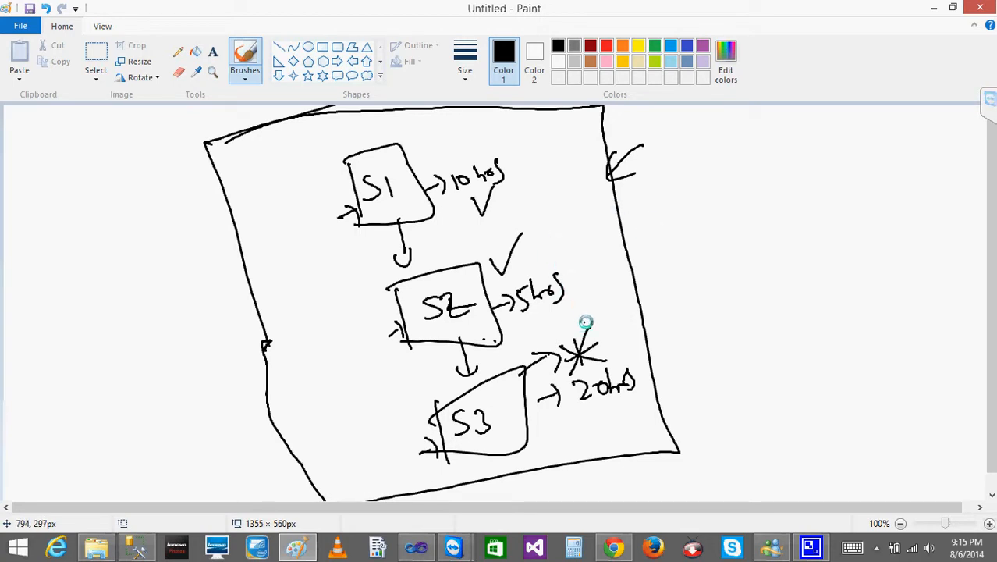
pyautogui.moveTo(410, 118)
pyautogui.mouseDown()
pyautogui.moveTo(426, 141)
pyautogui.moveTo(412, 127)
pyautogui.mouseUp()
pyautogui.moveTo(296, 167)
pyautogui.mouseDown()
pyautogui.moveTo(306, 201)
pyautogui.moveTo(316, 178)
pyautogui.moveTo(291, 180)
pyautogui.moveTo(321, 173)
pyautogui.mouseUp()
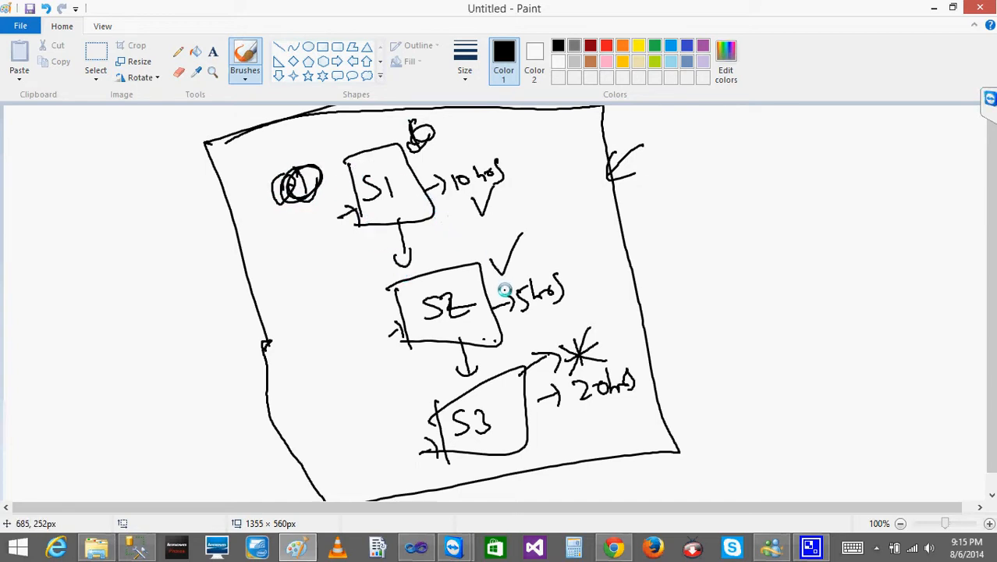
pyautogui.moveTo(353, 407); pyautogui.dragTo(415, 419)
pyautogui.moveTo(398, 405)
pyautogui.mouseDown()
pyautogui.moveTo(412, 414)
pyautogui.moveTo(395, 437)
pyautogui.mouseUp()
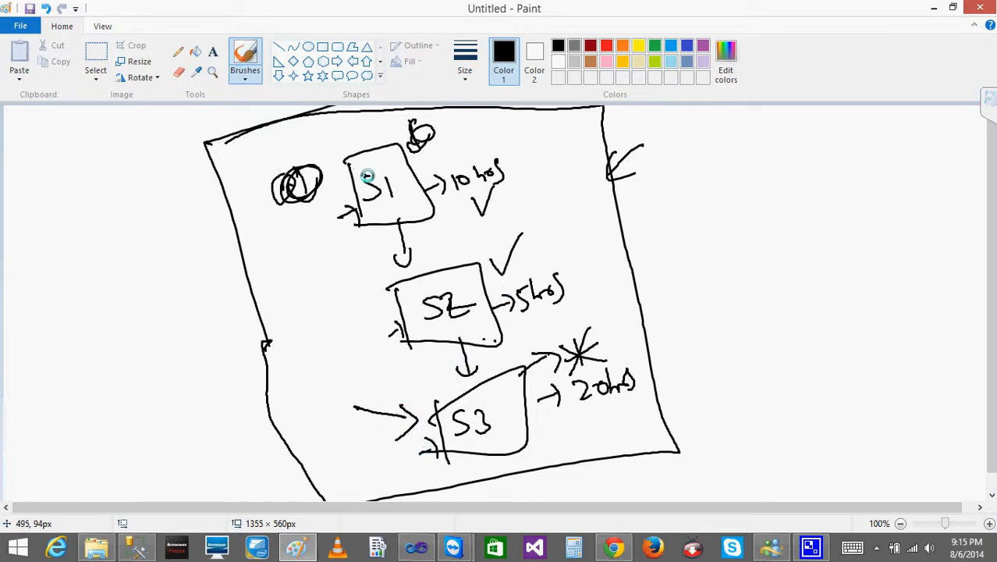
# - Circle and link the 10 hrs and 5 hrs labels, and retrace the arrows leading into S1 and S3
pyautogui.moveTo(488, 143)
pyautogui.mouseDown()
pyautogui.moveTo(463, 219)
pyautogui.moveTo(515, 287)
pyautogui.moveTo(522, 324)
pyautogui.moveTo(585, 300)
pyautogui.moveTo(535, 196)
pyautogui.moveTo(486, 138)
pyautogui.moveTo(491, 151)
pyautogui.mouseUp()
pyautogui.moveTo(469, 201)
pyautogui.mouseDown()
pyautogui.moveTo(472, 189)
pyautogui.moveTo(433, 148)
pyautogui.moveTo(468, 199)
pyautogui.mouseUp()
pyautogui.moveTo(550, 251); pyautogui.dragTo(508, 297)
pyautogui.moveTo(456, 194)
pyautogui.mouseDown()
pyautogui.moveTo(506, 148)
pyautogui.moveTo(470, 198)
pyautogui.mouseUp()
pyautogui.moveTo(355, 219); pyautogui.dragTo(361, 205)
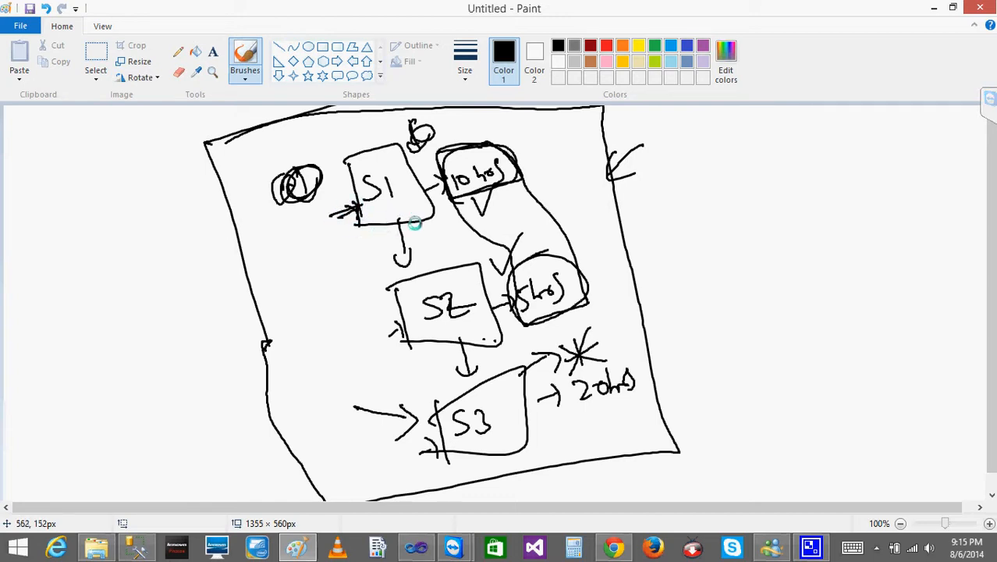
pyautogui.moveTo(453, 373)
pyautogui.mouseDown()
pyautogui.moveTo(472, 360)
pyautogui.moveTo(486, 377)
pyautogui.mouseUp()
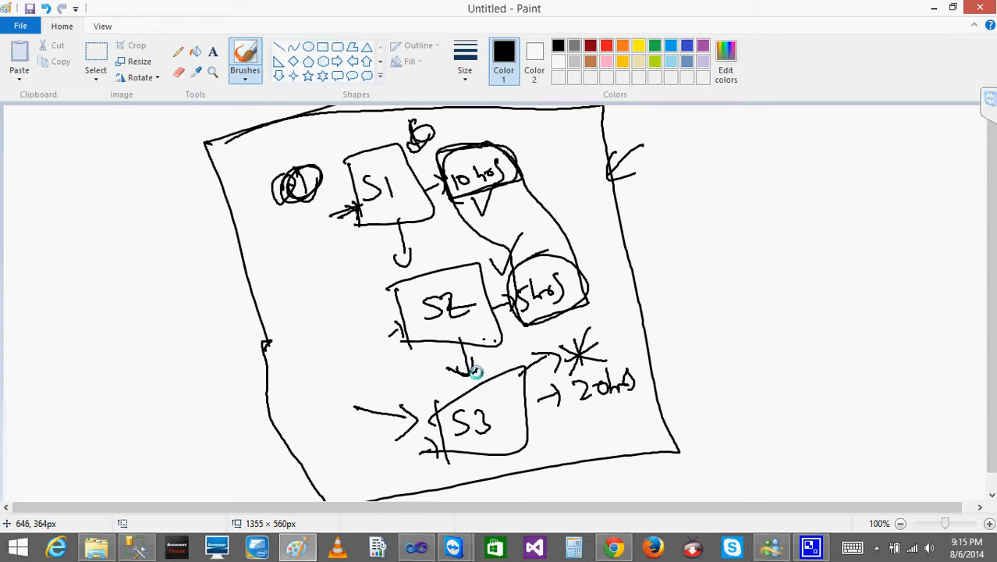
# - Write "checkpoint" outside the frame's right edge with a short arrow leading to it
pyautogui.moveTo(634, 232); pyautogui.dragTo(648, 235)
pyautogui.moveTo(680, 199)
pyautogui.mouseDown()
pyautogui.moveTo(674, 213)
pyautogui.moveTo(683, 178)
pyautogui.moveTo(733, 198)
pyautogui.moveTo(771, 195)
pyautogui.moveTo(788, 178)
pyautogui.mouseUp()
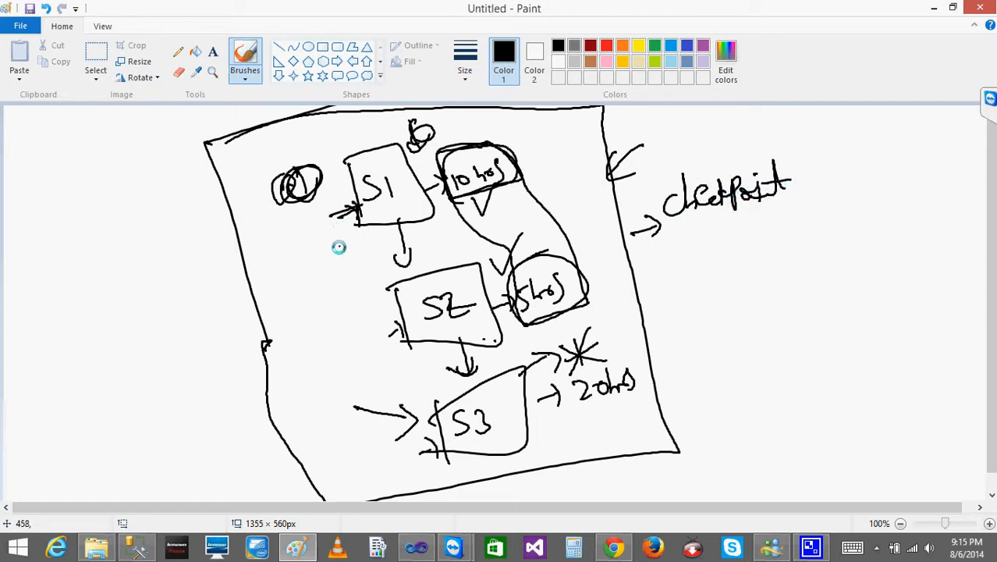
# - Write two notes outside the frame's left edge: "1.) enable checkpoint" and "2.) path for checkpoint file."
pyautogui.moveTo(29, 223)
pyautogui.mouseDown()
pyautogui.moveTo(73, 254)
pyautogui.moveTo(154, 206)
pyautogui.moveTo(182, 206)
pyautogui.moveTo(200, 221)
pyautogui.moveTo(217, 207)
pyautogui.mouseUp()
pyautogui.click(56, 238)
pyautogui.click(57, 305)
pyautogui.moveTo(43, 299); pyautogui.dragTo(81, 320)
pyautogui.moveTo(93, 286)
pyautogui.mouseDown()
pyautogui.moveTo(194, 276)
pyautogui.moveTo(233, 261)
pyautogui.mouseUp()
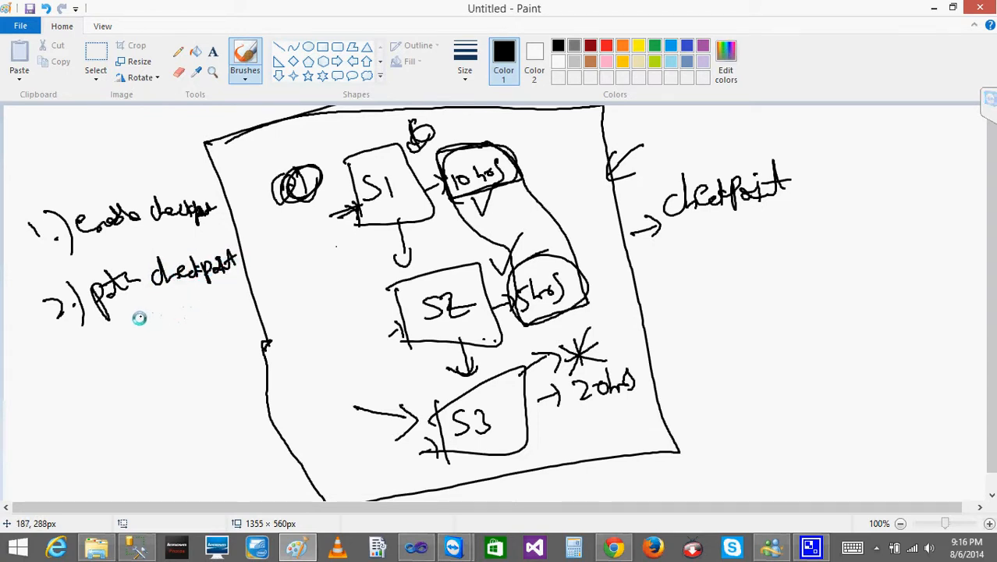
pyautogui.moveTo(128, 271)
pyautogui.mouseDown()
pyautogui.moveTo(135, 244)
pyautogui.moveTo(153, 294)
pyautogui.moveTo(198, 305)
pyautogui.moveTo(243, 292)
pyautogui.mouseUp()
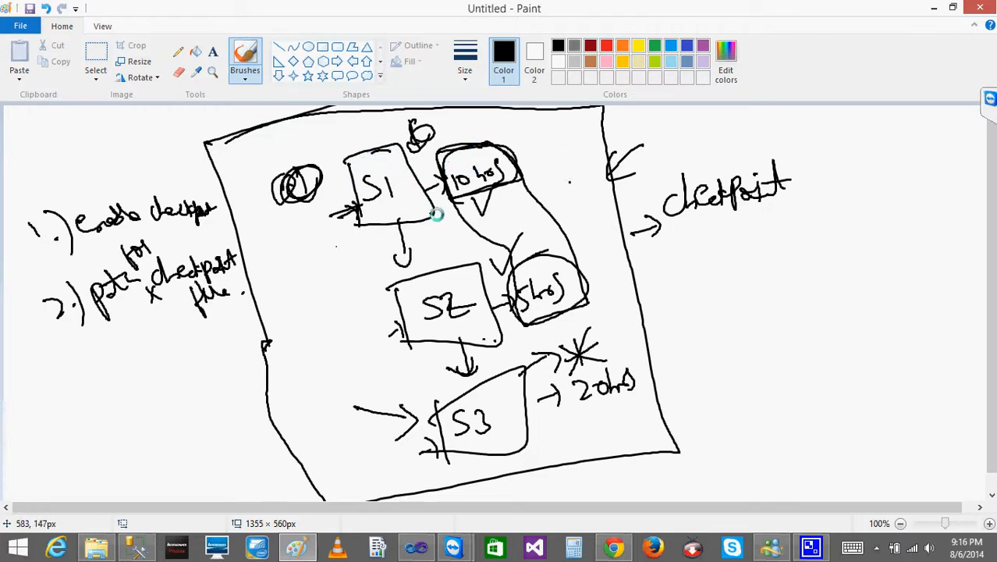
# - Retrace the S3 failure arrow and draw a line from the frame's right edge to a circled F
pyautogui.moveTo(521, 372)
pyautogui.mouseDown()
pyautogui.moveTo(534, 352)
pyautogui.moveTo(561, 361)
pyautogui.mouseUp()
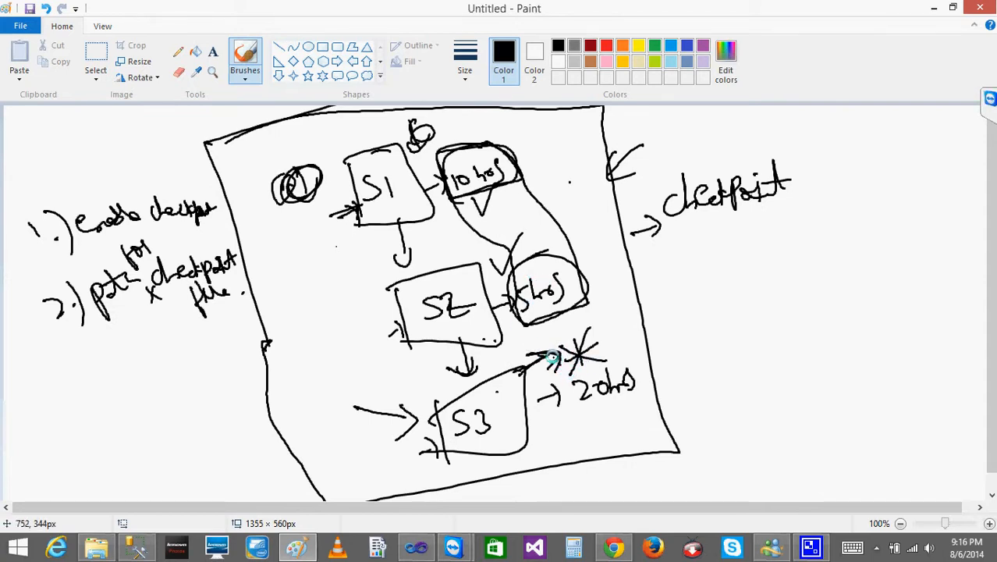
pyautogui.moveTo(639, 320)
pyautogui.mouseDown()
pyautogui.moveTo(716, 288)
pyautogui.moveTo(764, 299)
pyautogui.moveTo(777, 258)
pyautogui.moveTo(792, 274)
pyautogui.mouseUp()
pyautogui.moveTo(791, 249)
pyautogui.mouseDown()
pyautogui.moveTo(794, 302)
pyautogui.moveTo(753, 289)
pyautogui.moveTo(768, 310)
pyautogui.mouseUp()
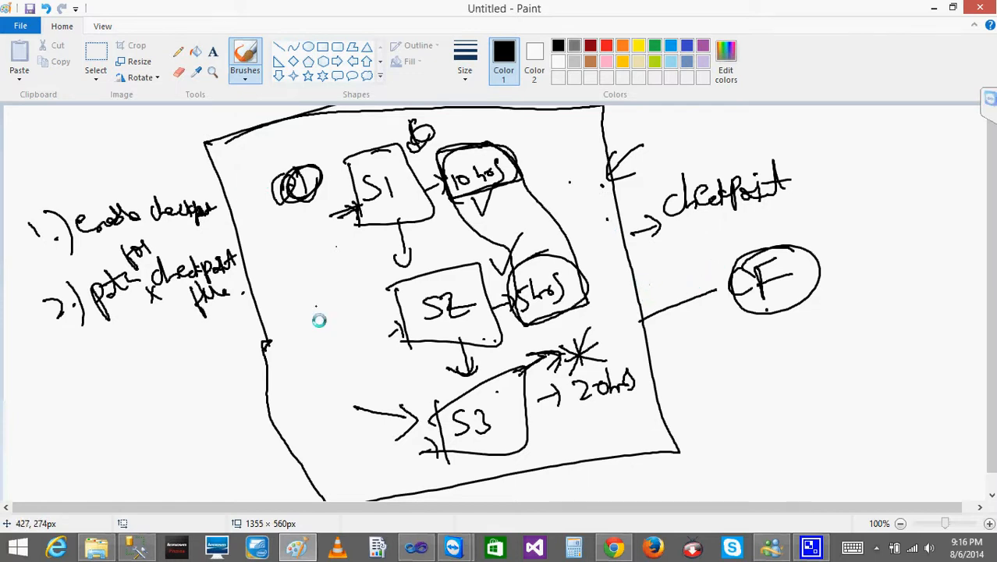
# - Draw two arrows from the checkpoint notes into the frame and dot its right edge below the upper corner
pyautogui.moveTo(166, 180)
pyautogui.mouseDown()
pyautogui.moveTo(234, 179)
pyautogui.moveTo(227, 203)
pyautogui.mouseUp()
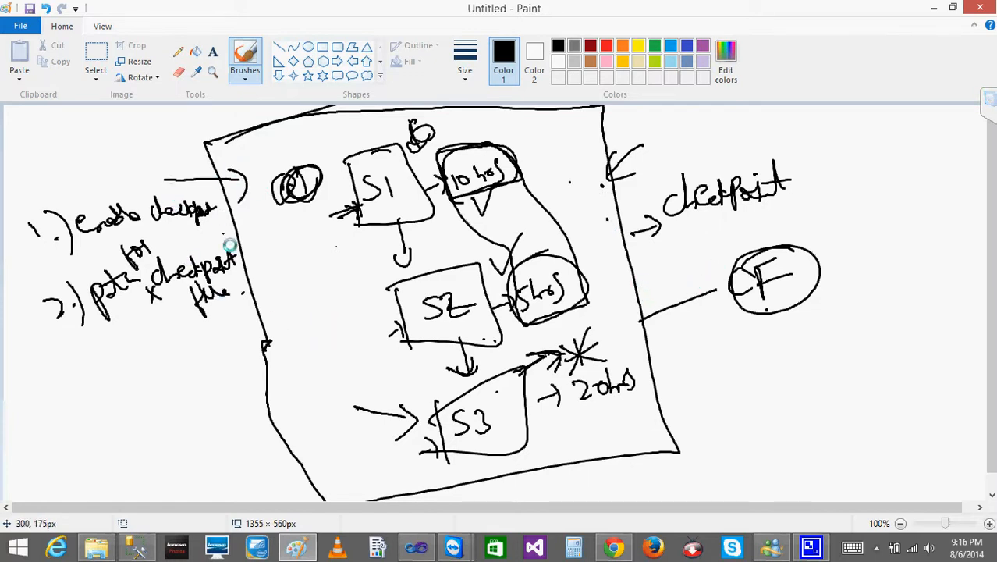
pyautogui.moveTo(212, 244)
pyautogui.mouseDown()
pyautogui.moveTo(256, 238)
pyautogui.moveTo(272, 260)
pyautogui.mouseUp()
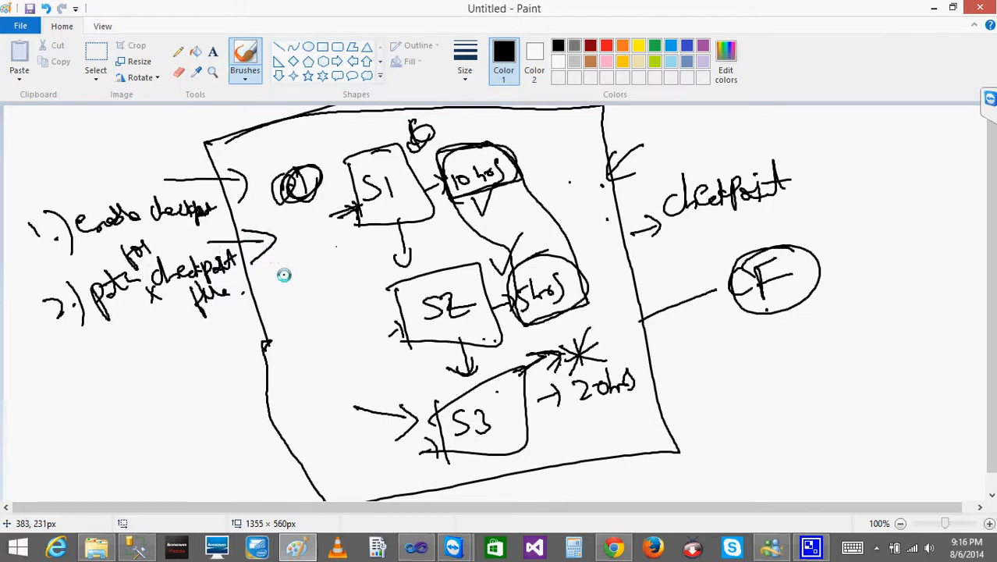
pyautogui.click(595, 178)
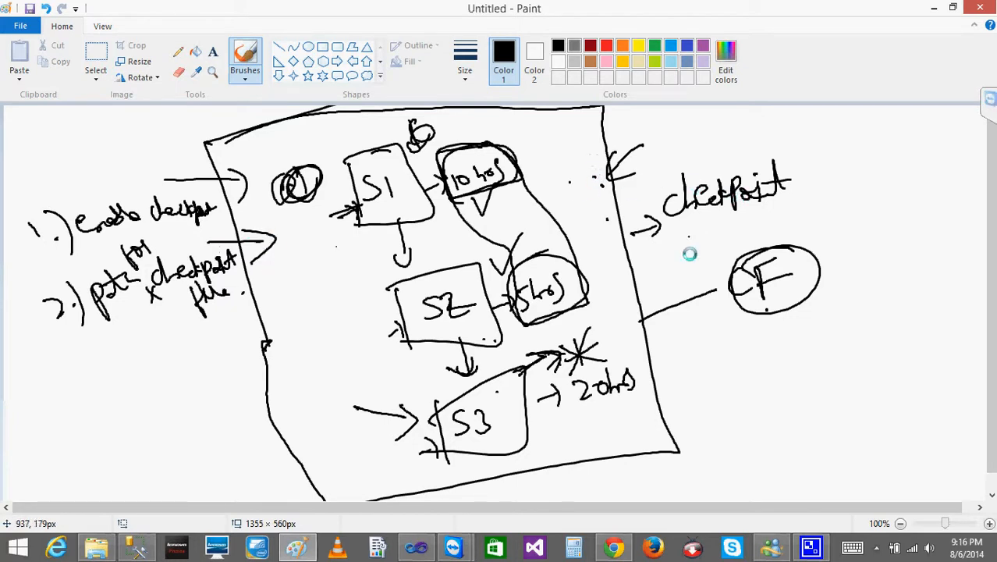
# - Thicken the arrow to the circled F, retrace its circle and add a small arrow beneath it
pyautogui.moveTo(642, 321)
pyautogui.mouseDown()
pyautogui.moveTo(697, 286)
pyautogui.moveTo(728, 297)
pyautogui.moveTo(737, 246)
pyautogui.moveTo(765, 316)
pyautogui.moveTo(767, 244)
pyautogui.moveTo(749, 280)
pyautogui.mouseUp()
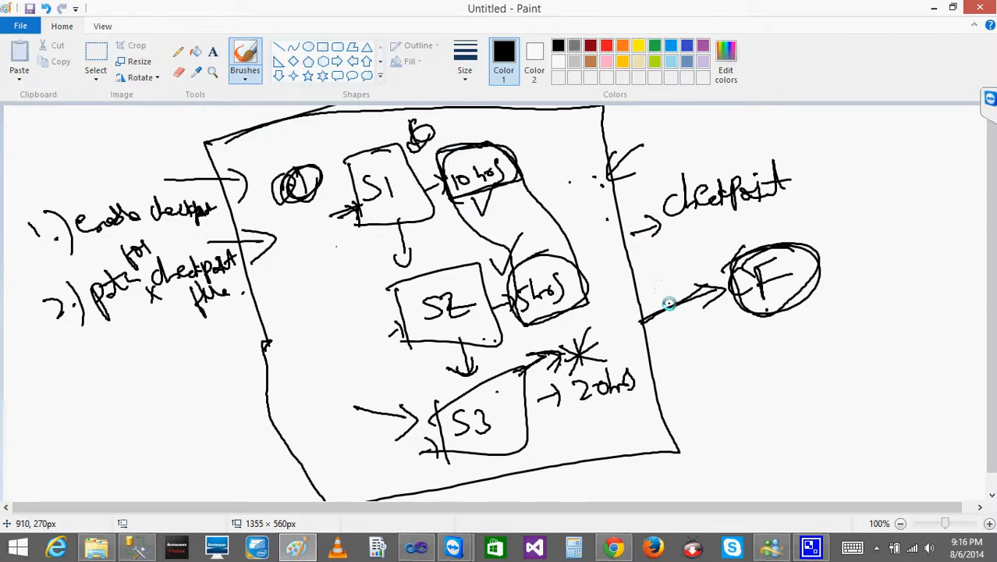
pyautogui.moveTo(649, 317)
pyautogui.mouseDown()
pyautogui.moveTo(705, 288)
pyautogui.moveTo(706, 316)
pyautogui.mouseUp()
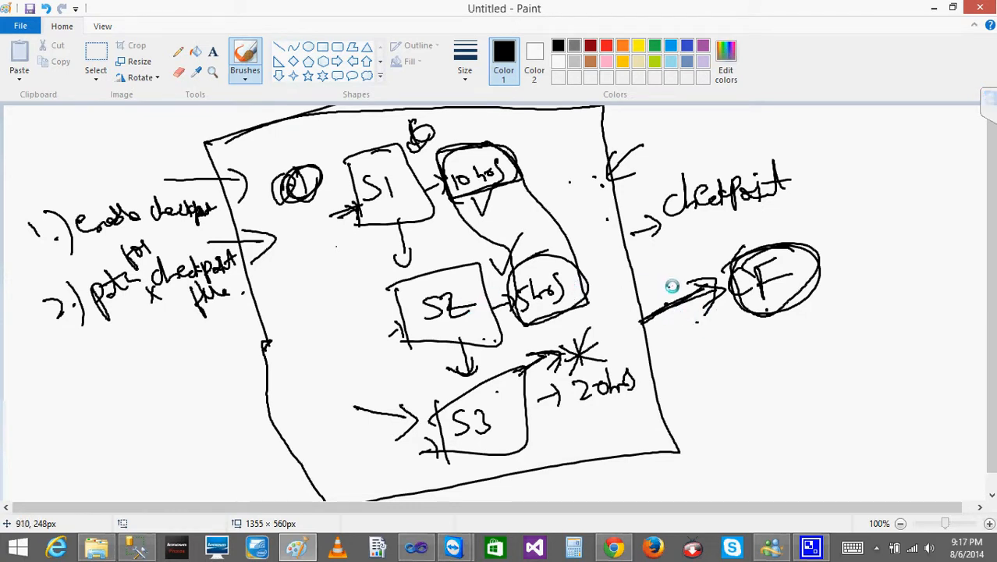
pyautogui.moveTo(660, 313)
pyautogui.mouseDown()
pyautogui.moveTo(714, 281)
pyautogui.moveTo(708, 321)
pyautogui.mouseUp()
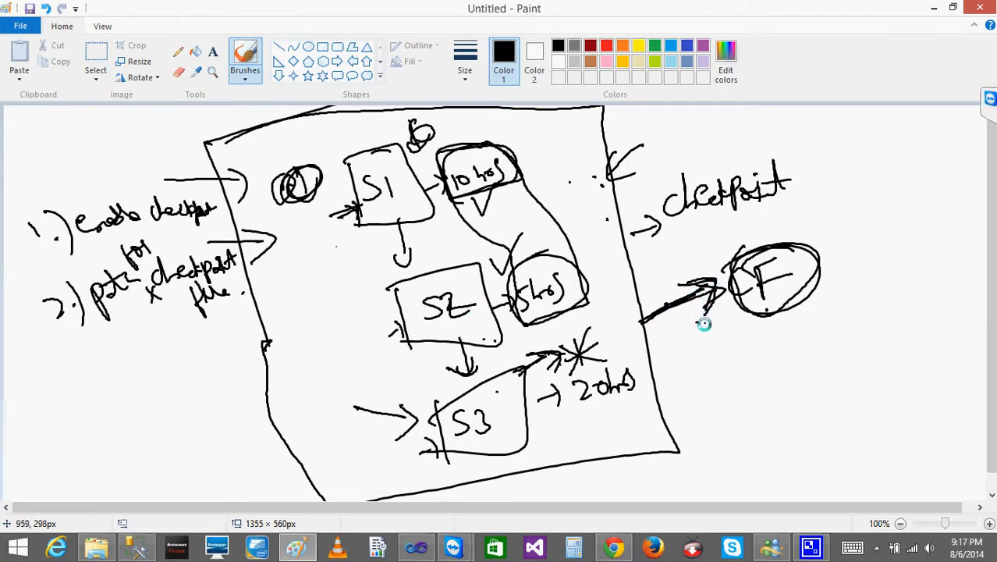
pyautogui.moveTo(752, 261)
pyautogui.mouseDown()
pyautogui.moveTo(732, 269)
pyautogui.moveTo(808, 240)
pyautogui.moveTo(719, 332)
pyautogui.moveTo(735, 319)
pyautogui.mouseUp()
pyautogui.moveTo(720, 321); pyautogui.dragTo(736, 337)
pyautogui.moveTo(776, 241)
pyautogui.mouseDown()
pyautogui.moveTo(737, 251)
pyautogui.moveTo(812, 246)
pyautogui.moveTo(770, 298)
pyautogui.mouseUp()
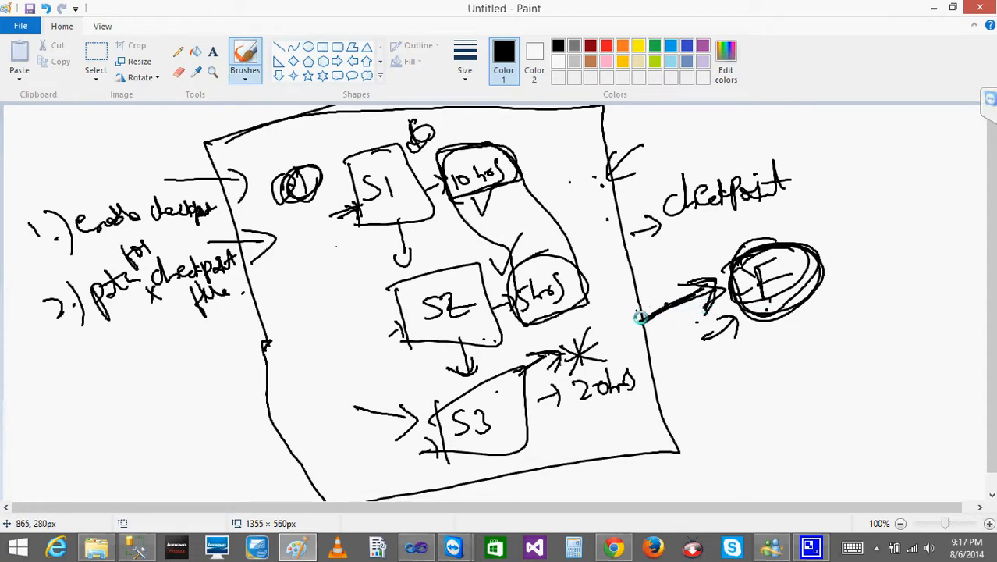
# - Add a C before the circled F and connect it with a line to the S3 failure mark
pyautogui.click(739, 278)
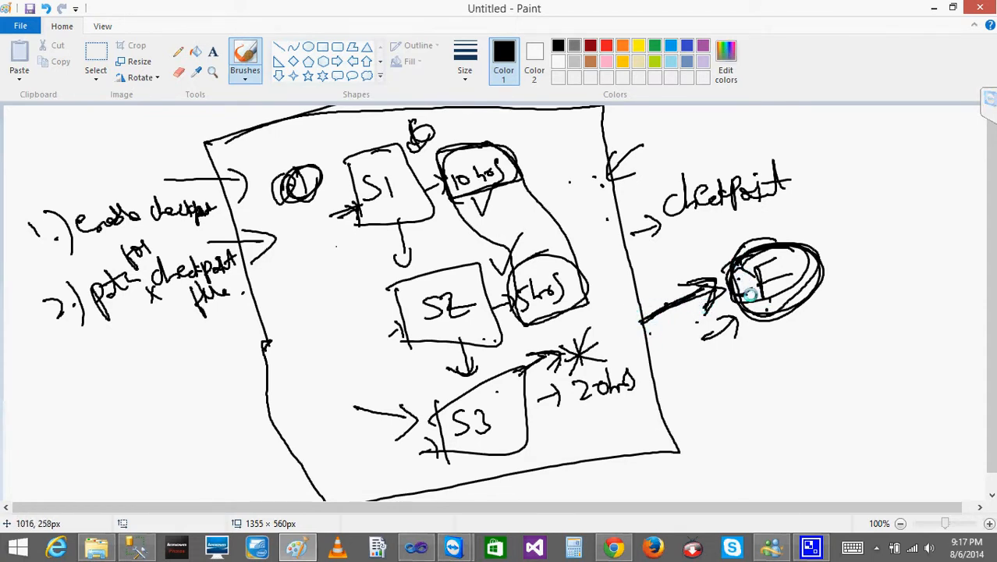
pyautogui.moveTo(743, 284); pyautogui.dragTo(764, 296)
pyautogui.moveTo(753, 268)
pyautogui.mouseDown()
pyautogui.moveTo(779, 257)
pyautogui.moveTo(785, 275)
pyautogui.moveTo(537, 358)
pyautogui.mouseUp()
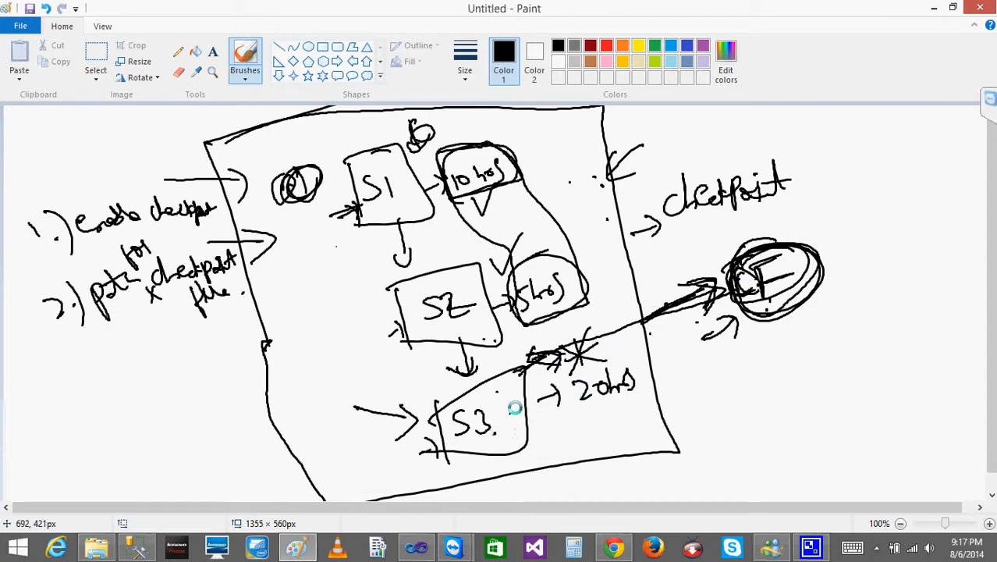
# - Write and circle "S1, S2" and "S3" beside the circled CF, and retrace the circles
pyautogui.moveTo(751, 254)
pyautogui.mouseDown()
pyautogui.moveTo(732, 264)
pyautogui.moveTo(741, 258)
pyautogui.mouseUp()
pyautogui.moveTo(854, 269)
pyautogui.mouseDown()
pyautogui.moveTo(828, 289)
pyautogui.moveTo(869, 297)
pyautogui.moveTo(819, 242)
pyautogui.moveTo(866, 211)
pyautogui.moveTo(848, 175)
pyautogui.moveTo(833, 209)
pyautogui.mouseUp()
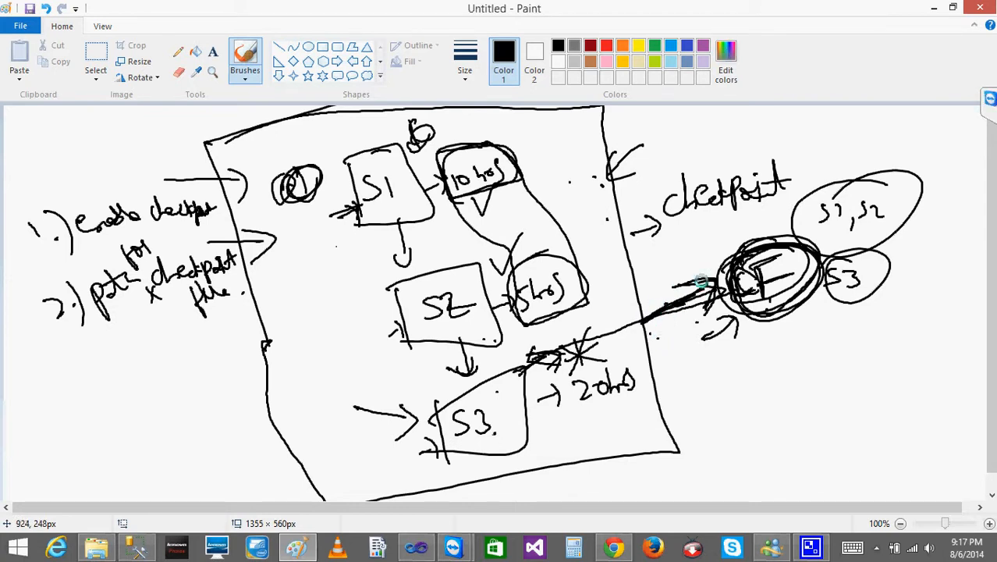
pyautogui.moveTo(862, 192)
pyautogui.mouseDown()
pyautogui.moveTo(891, 221)
pyautogui.moveTo(840, 219)
pyautogui.mouseUp()
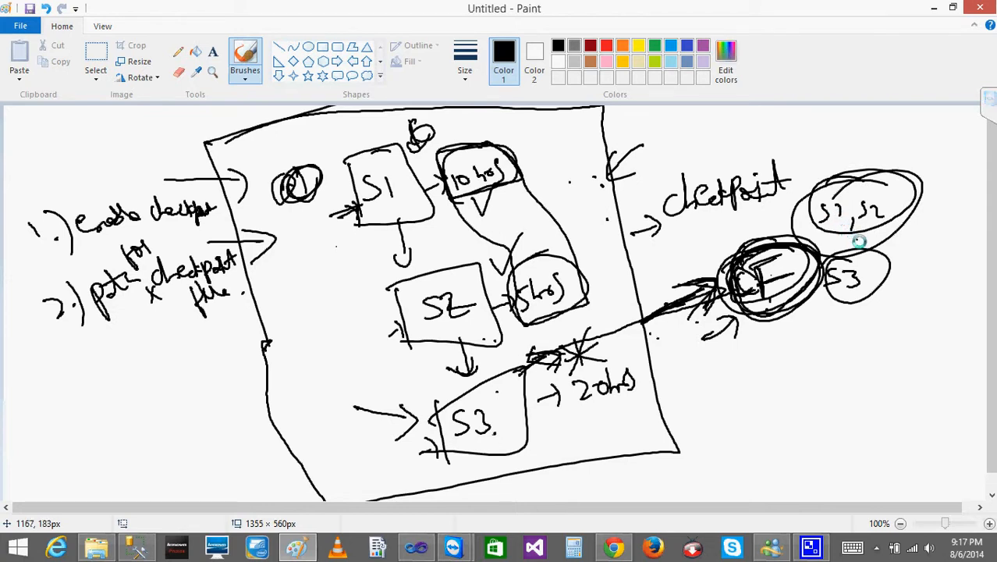
pyautogui.moveTo(860, 252)
pyautogui.mouseDown()
pyautogui.moveTo(818, 277)
pyautogui.moveTo(863, 247)
pyautogui.mouseUp()
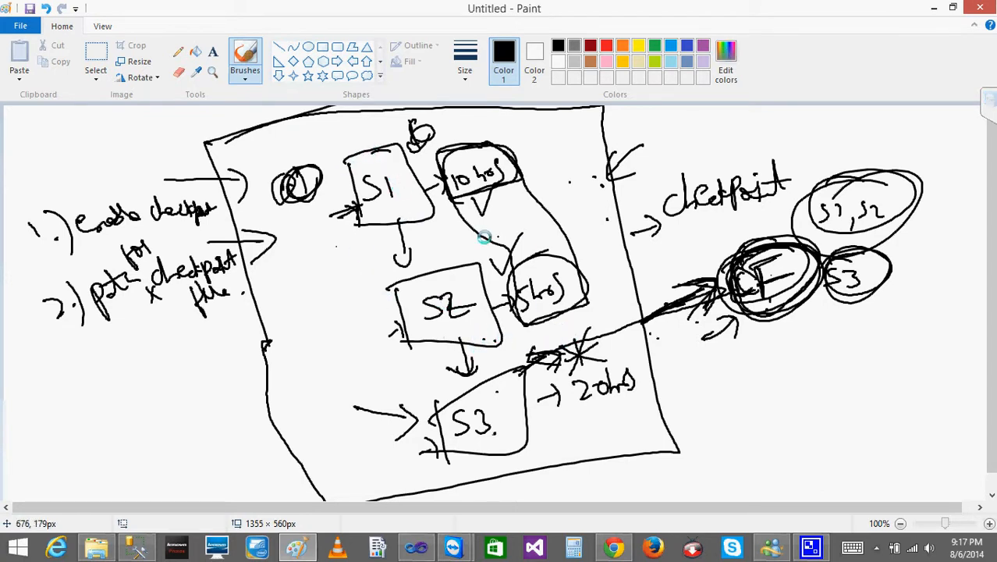
# - Retrace the S3 failure arrow and the arrow to CF, and scribble over the circled CF
pyautogui.moveTo(542, 356); pyautogui.dragTo(506, 388)
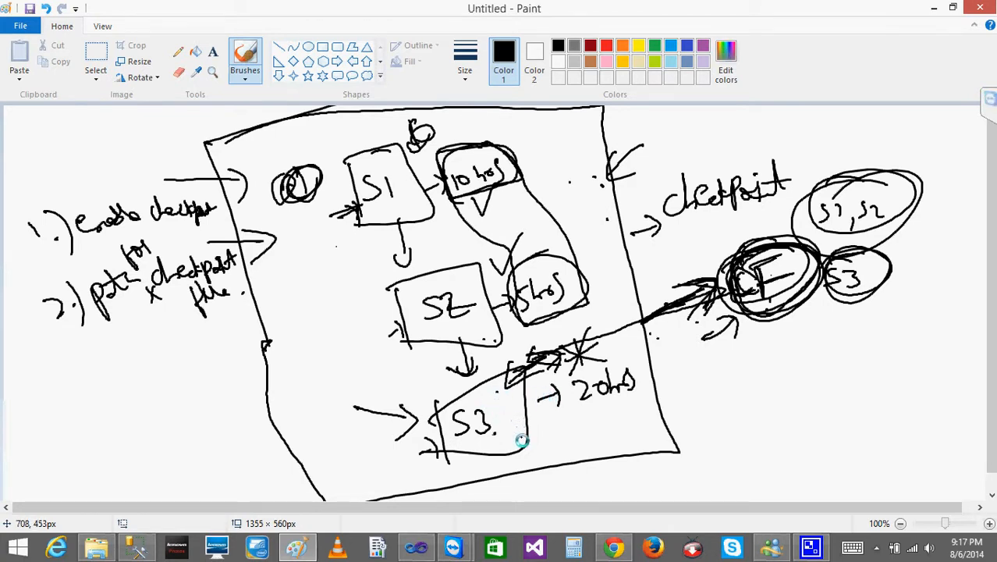
pyautogui.moveTo(772, 248)
pyautogui.mouseDown()
pyautogui.moveTo(741, 267)
pyautogui.moveTo(773, 288)
pyautogui.moveTo(722, 306)
pyautogui.moveTo(792, 273)
pyautogui.moveTo(745, 263)
pyautogui.moveTo(738, 335)
pyautogui.mouseUp()
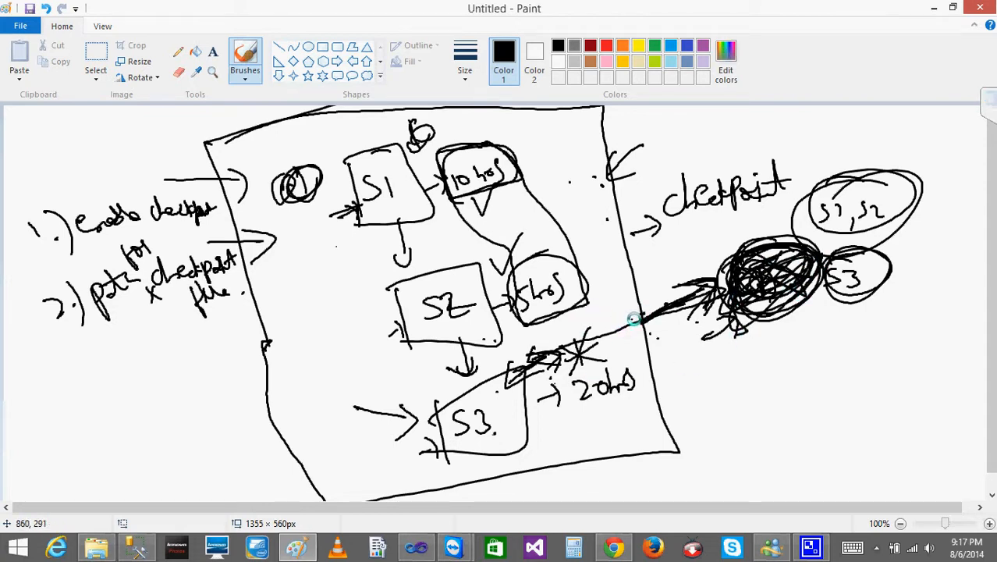
pyautogui.moveTo(641, 317)
pyautogui.mouseDown()
pyautogui.moveTo(696, 282)
pyautogui.moveTo(700, 319)
pyautogui.mouseUp()
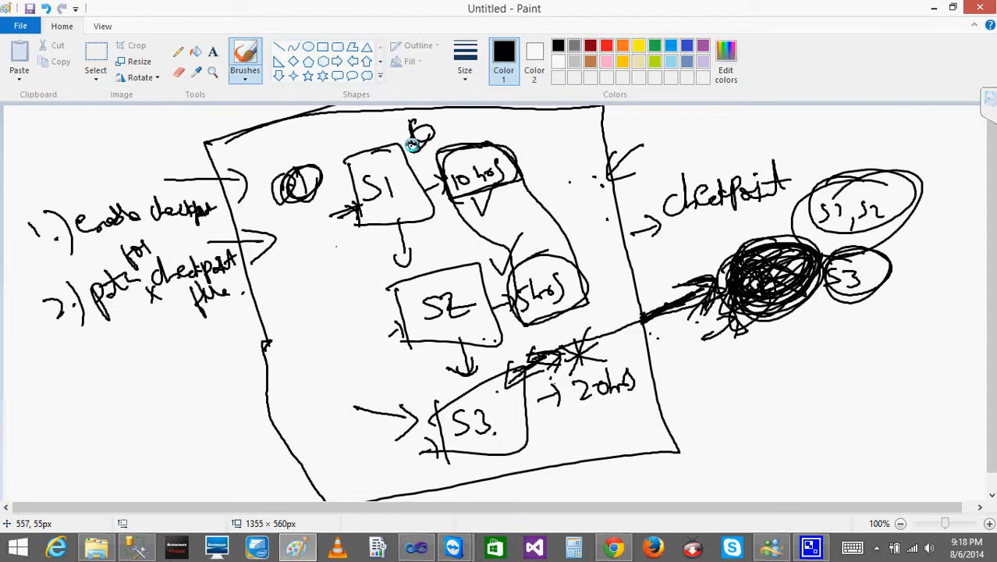
# - Draw a small arrow pointing down at the S1 box and minimize the drawing window
pyautogui.moveTo(340, 133)
pyautogui.mouseDown()
pyautogui.moveTo(347, 156)
pyautogui.moveTo(357, 142)
pyautogui.mouseUp()
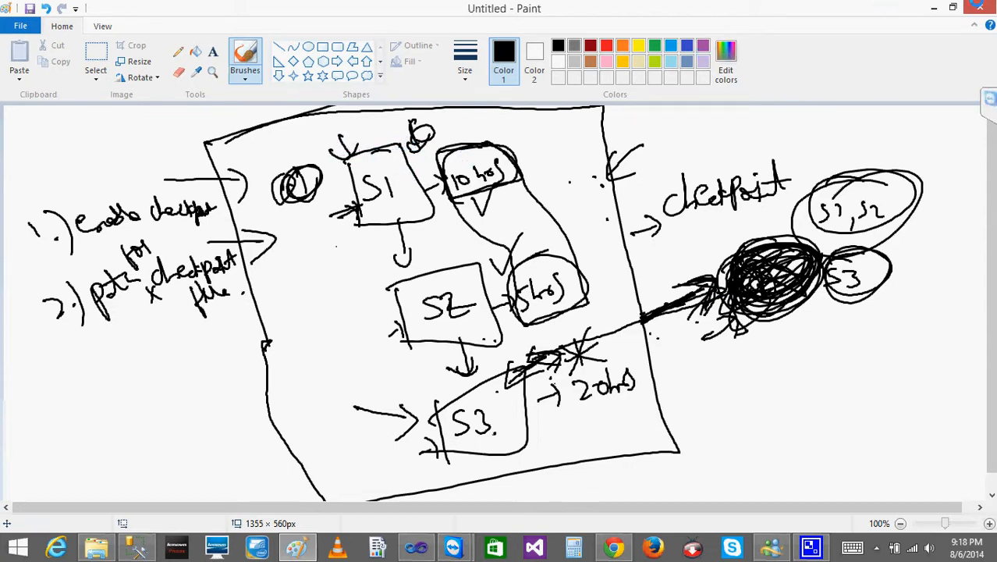
pyautogui.click(934, 7)
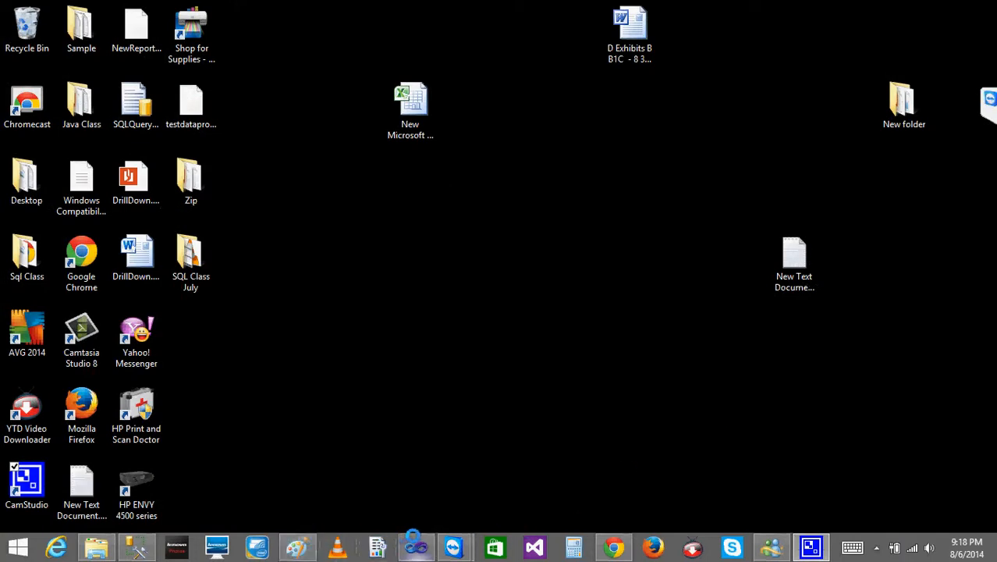
# - Switch to Visual Studio and rearrange the "wait for 5 sec" and "Wait for 10 seconds" tasks around the Data Flow Task
pyautogui.click(416, 545)
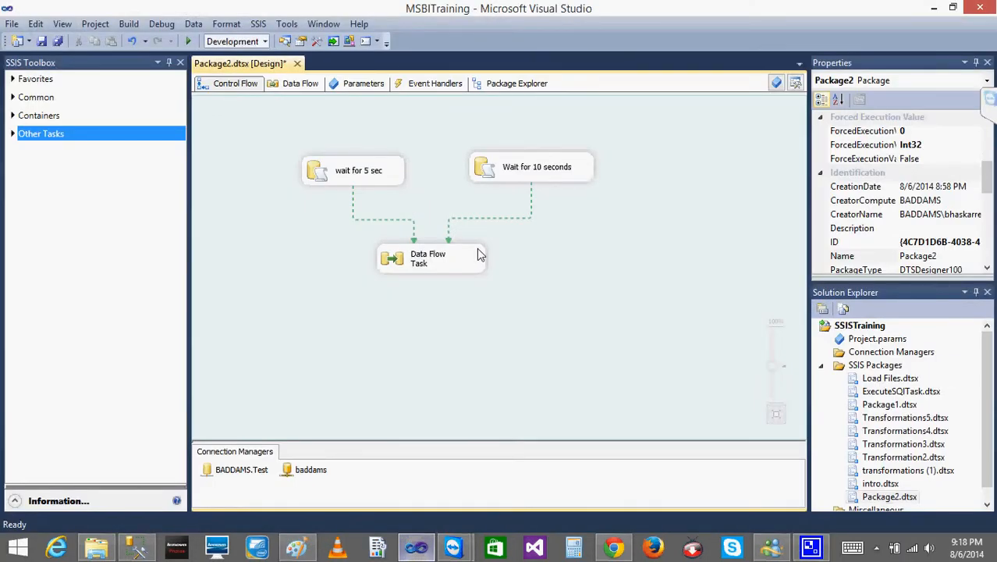
pyautogui.moveTo(488, 173); pyautogui.dragTo(373, 357)
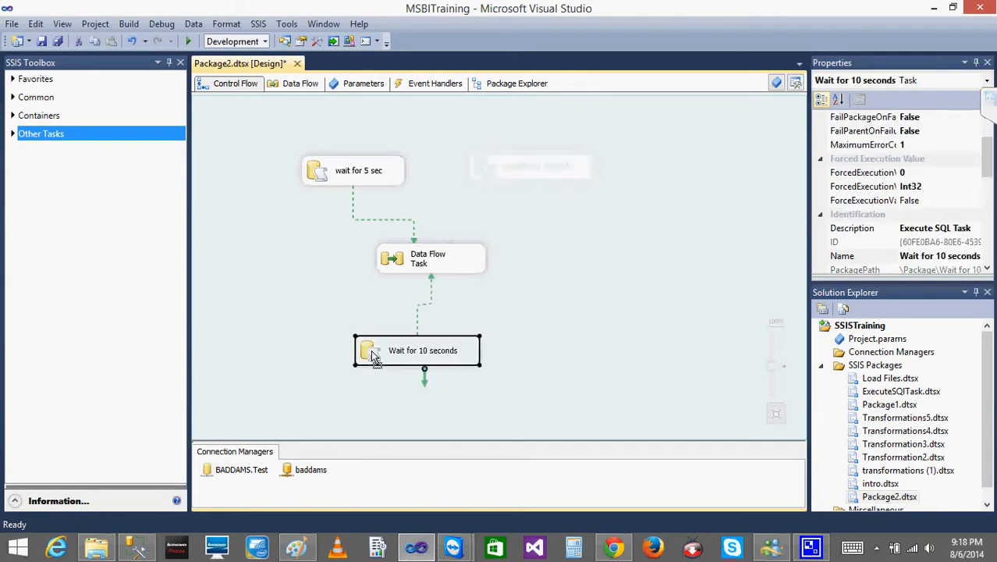
pyautogui.moveTo(350, 175); pyautogui.dragTo(399, 172)
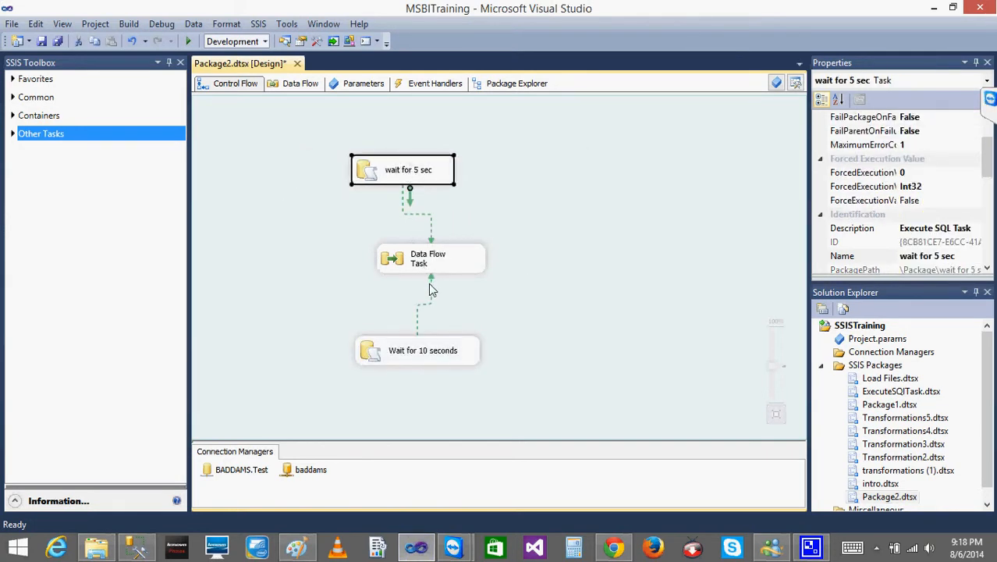
pyautogui.click(430, 285)
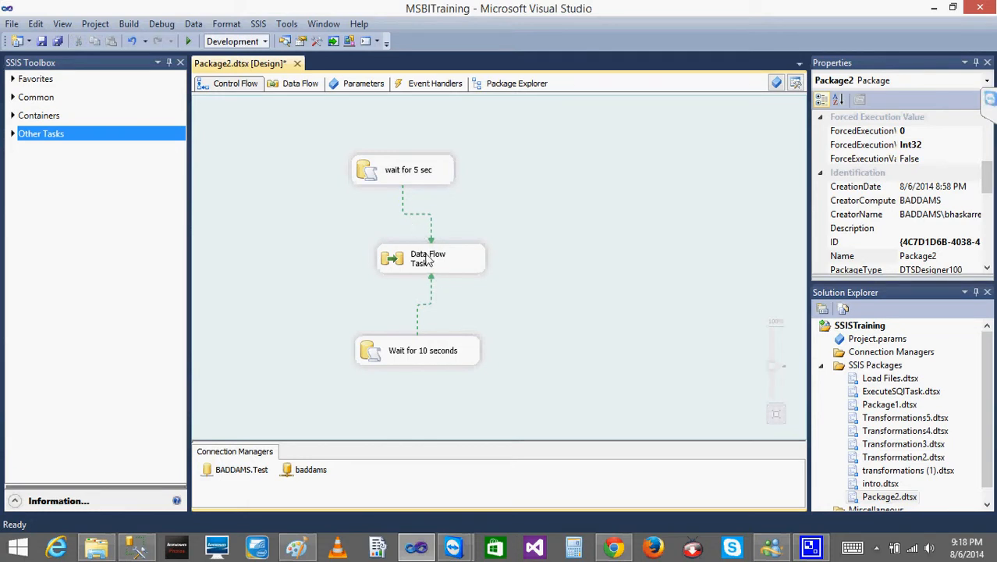
pyautogui.rightClick(428, 345)
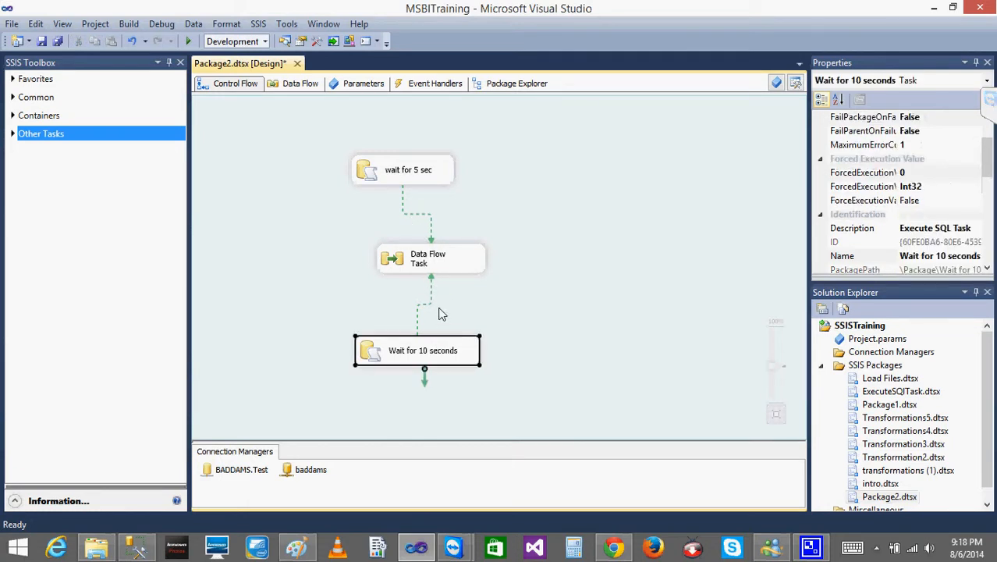
pyautogui.click(398, 346)
pyautogui.moveTo(398, 351); pyautogui.dragTo(525, 177)
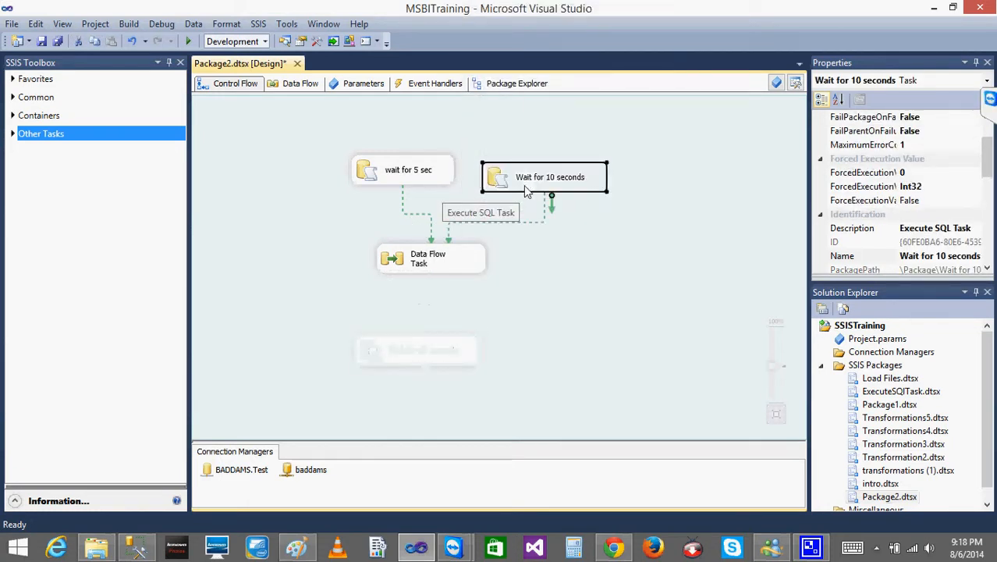
# - Set the precedence constraint between "Wait for 10 seconds" and the Data Flow Task to Logical AND for multiple constraints
pyautogui.click(545, 205)
pyautogui.rightClick(544, 205)
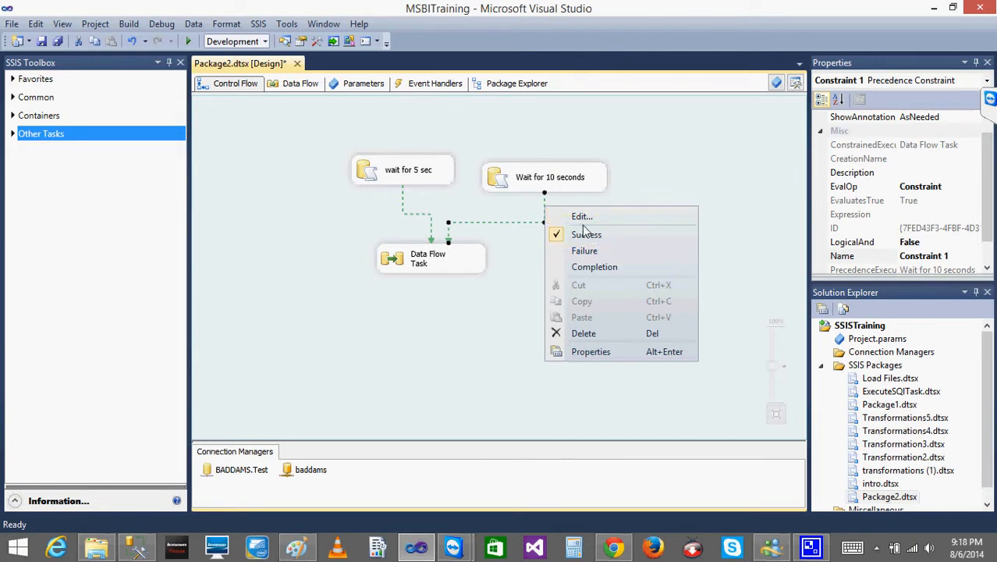
pyautogui.click(582, 217)
pyautogui.press('super+c')
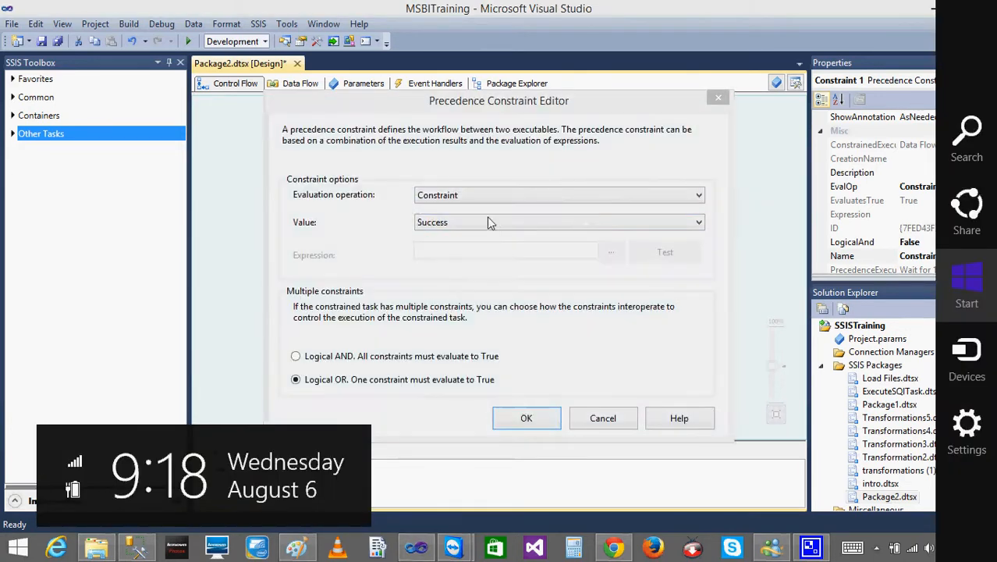
pyautogui.click(304, 365)
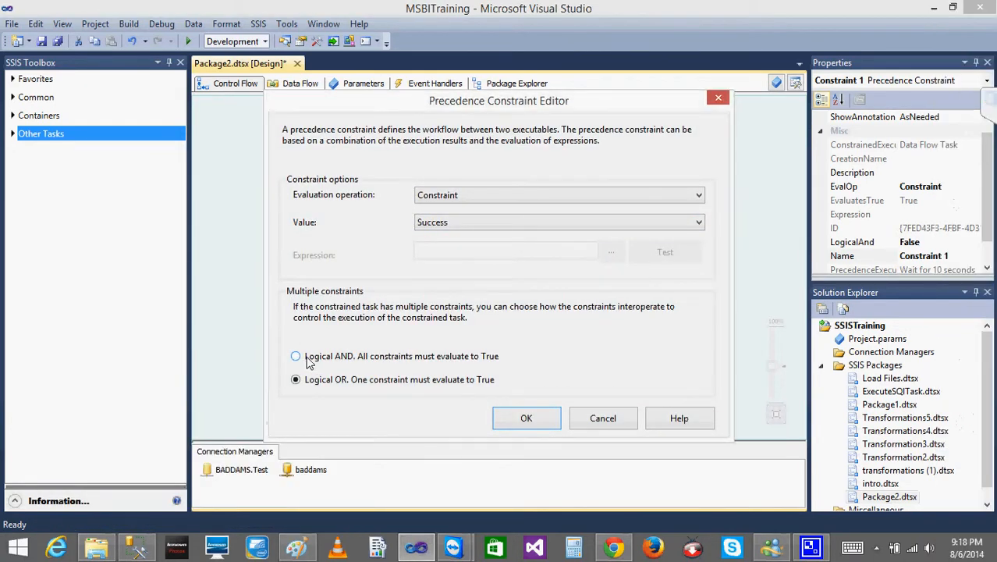
pyautogui.click(527, 418)
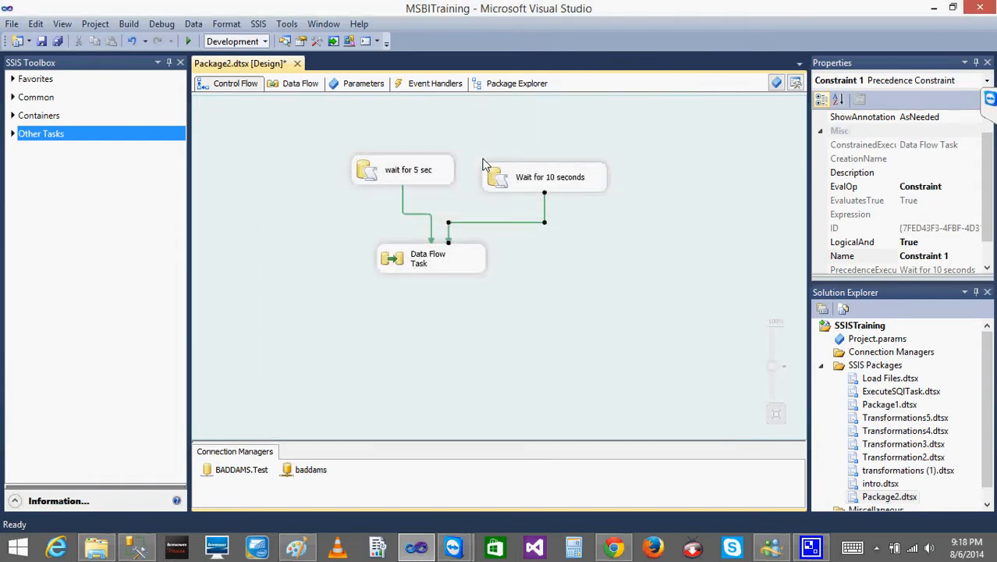
# - Clear all tasks from the Package2 control flow and add three Execute SQL Tasks one below the other
pyautogui.hotkey('ctrl', 'a')
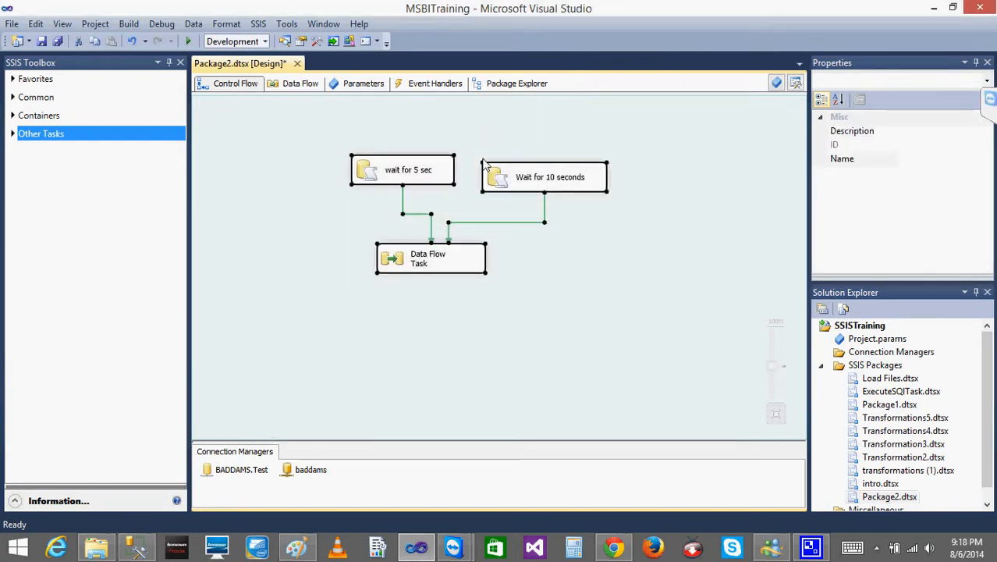
pyautogui.press('Delete')
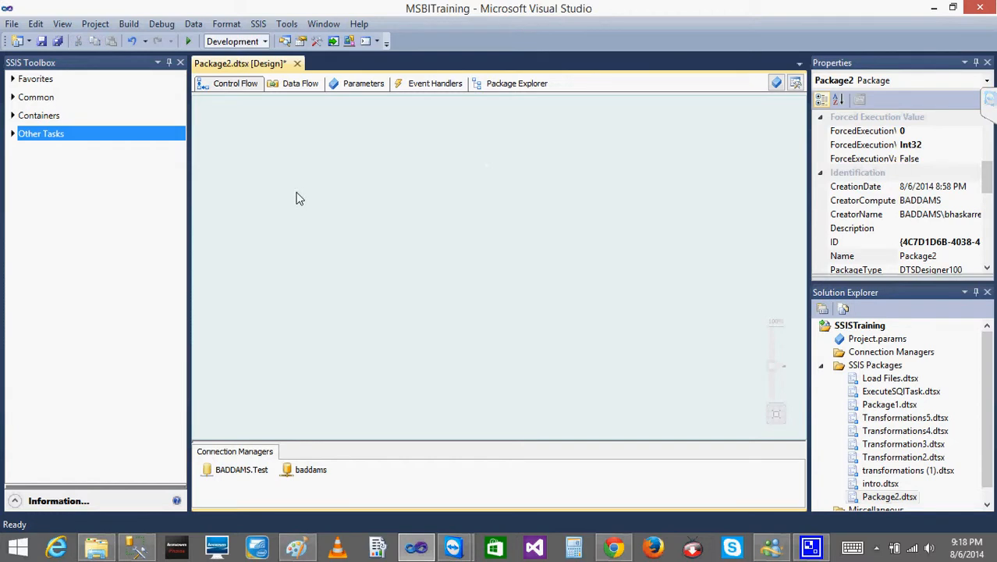
pyautogui.click(12, 80)
pyautogui.moveTo(47, 108); pyautogui.dragTo(359, 178)
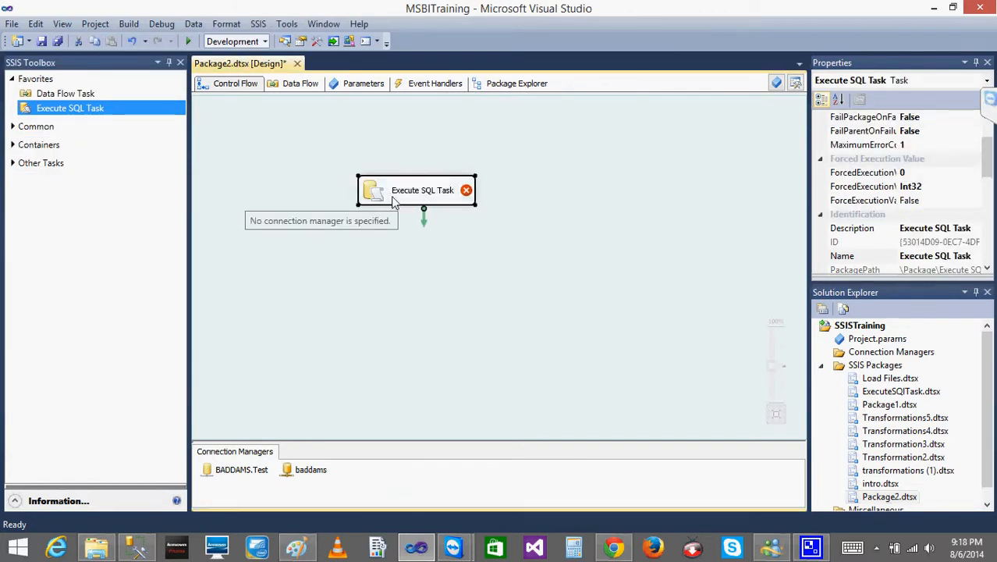
pyautogui.click(89, 109)
pyautogui.moveTo(88, 110); pyautogui.dragTo(384, 239)
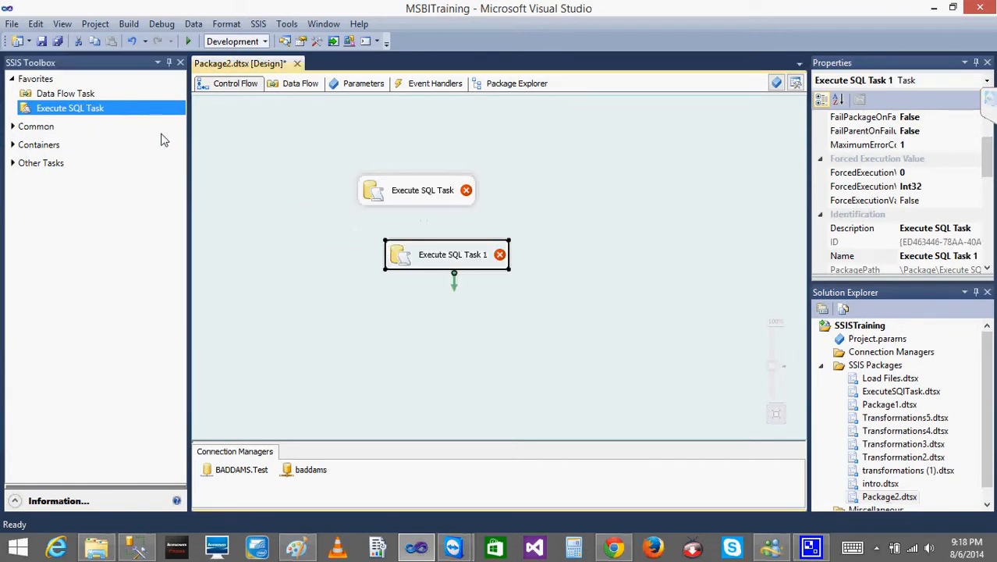
pyautogui.moveTo(87, 108); pyautogui.dragTo(372, 314)
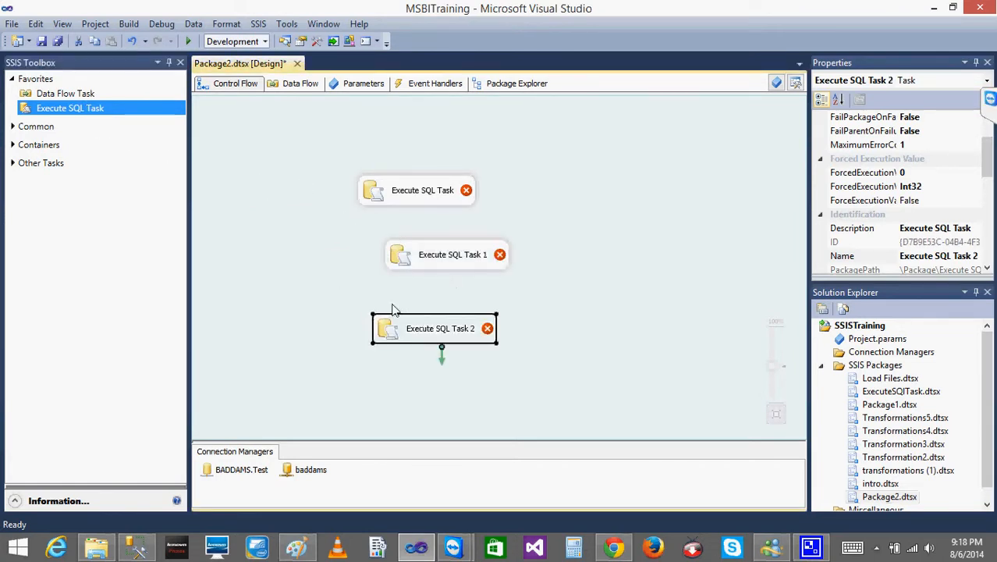
# - Set the topmost Execute SQL Task's connection to the existing Test database connection and open its SQL statement for editing
pyautogui.click(440, 200)
pyautogui.click(441, 200)
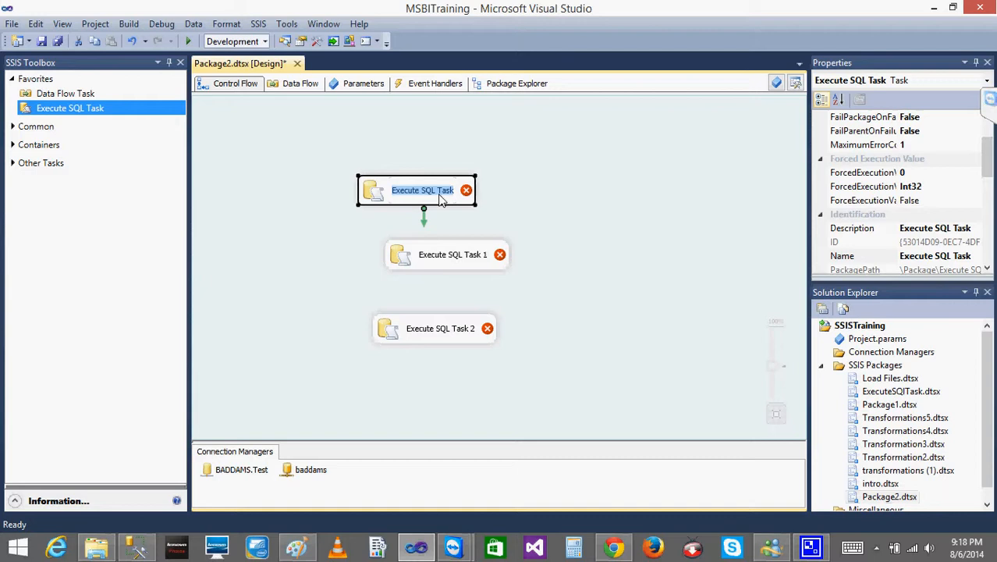
pyautogui.click(380, 188)
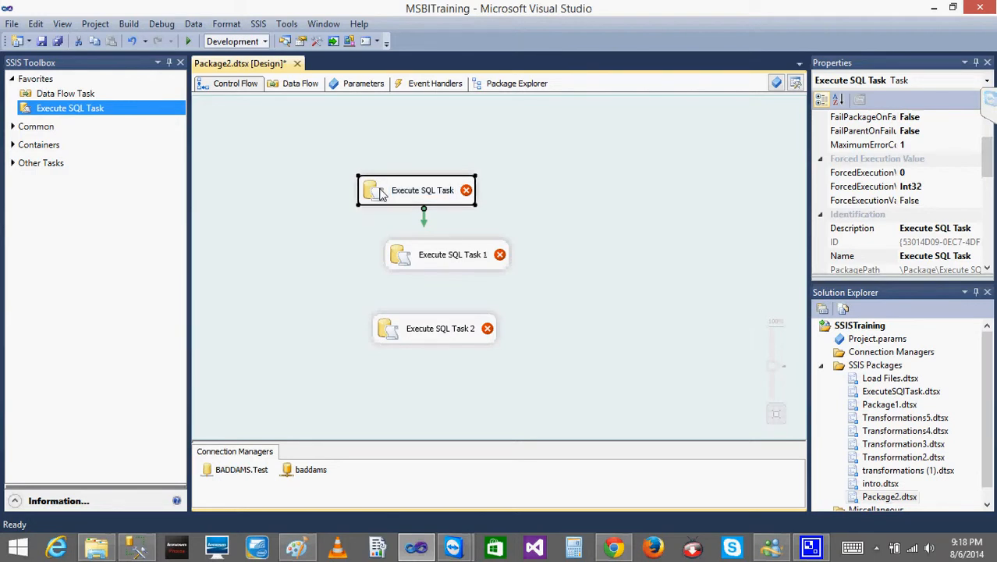
pyautogui.doubleClick(383, 194)
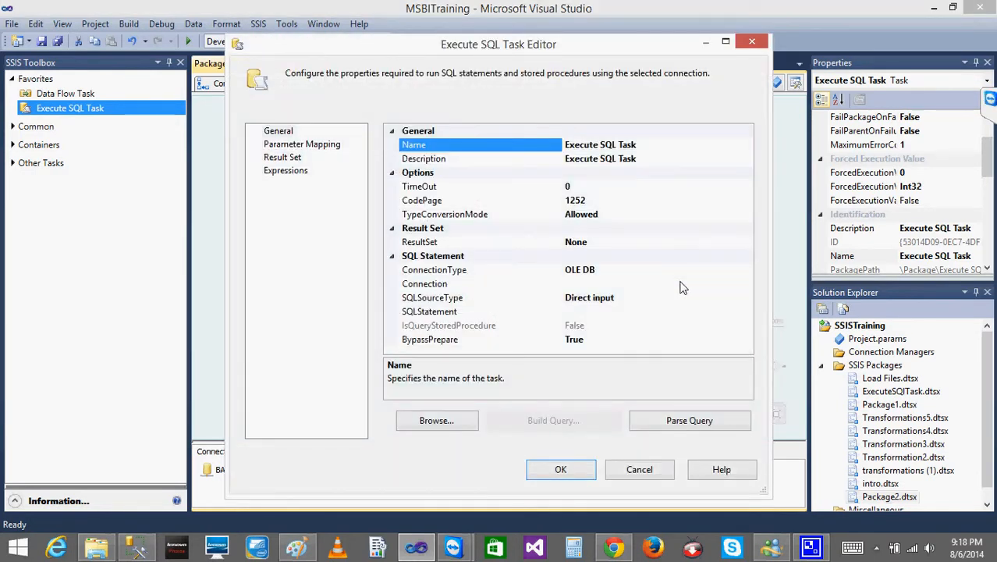
pyautogui.click(720, 284)
pyautogui.click(747, 284)
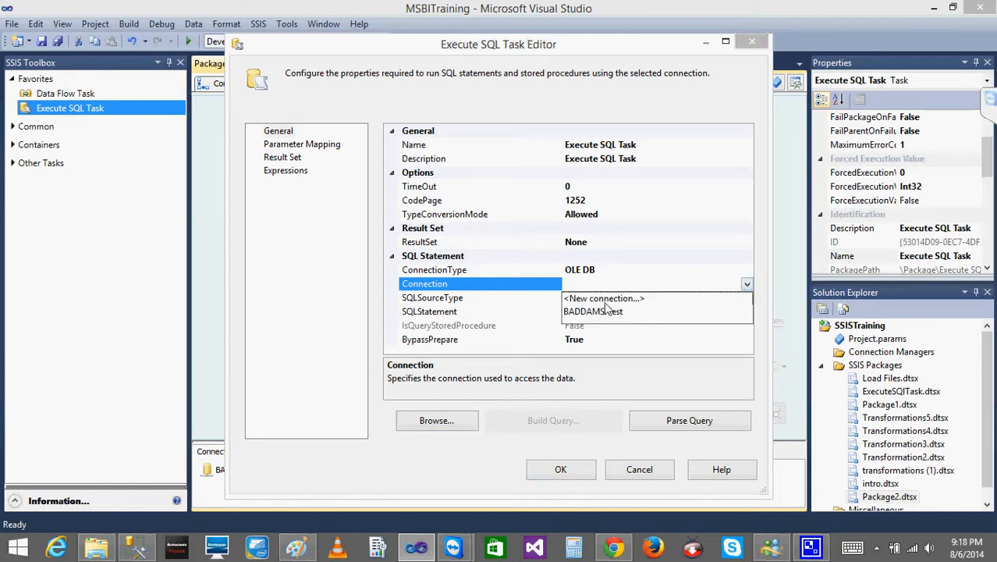
pyautogui.click(597, 312)
pyautogui.click(634, 315)
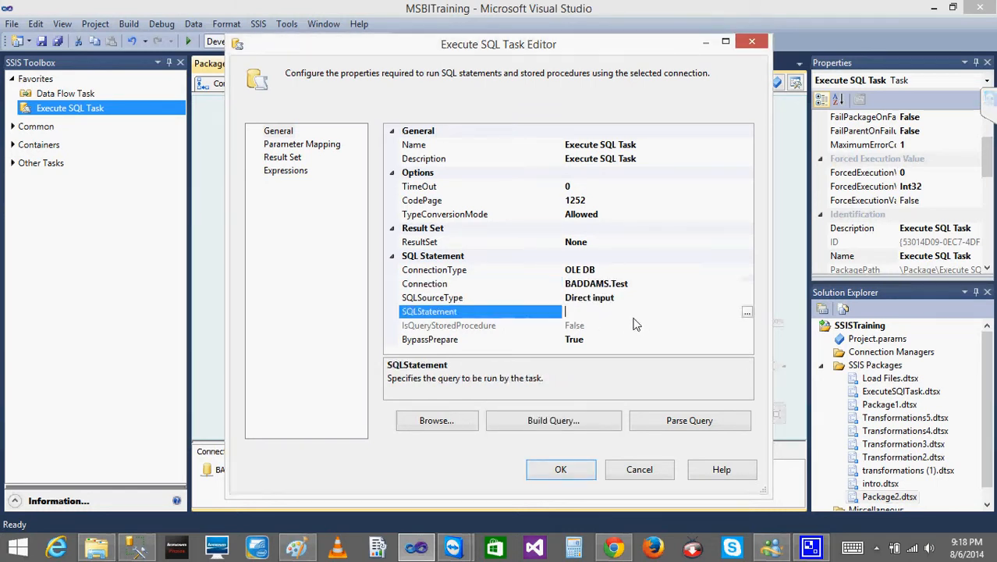
pyautogui.click(746, 313)
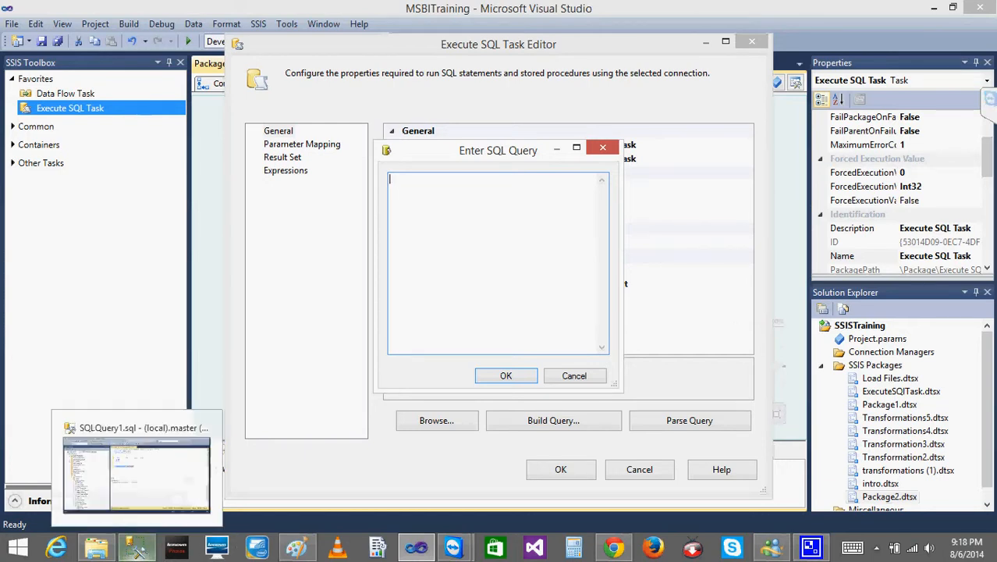
# - Switch to SQL Server Management Studio and run only the DELETE FROM [Test].[dbo].[CmpnyLd] statement
pyautogui.click(136, 547)
pyautogui.click(555, 177)
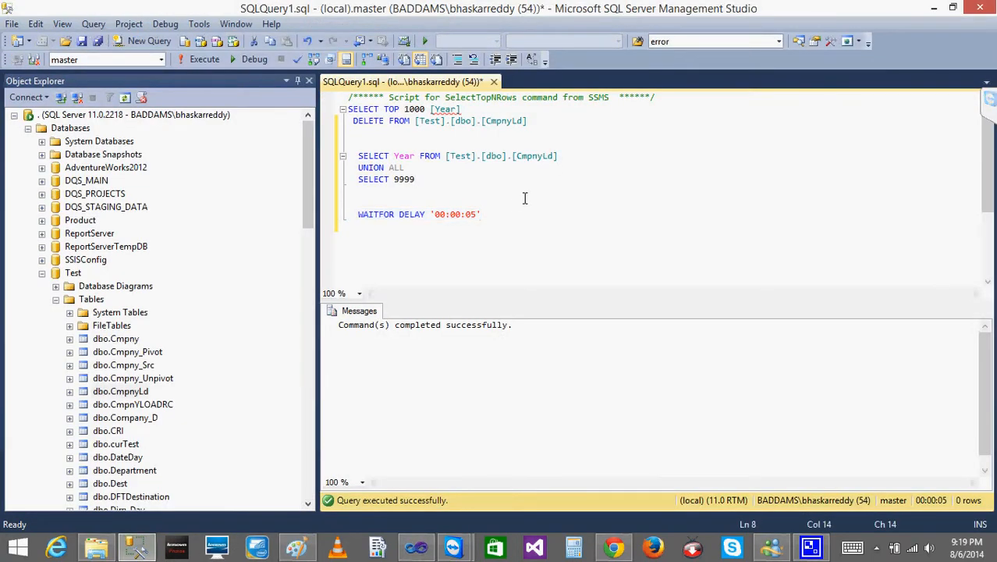
pyautogui.moveTo(447, 157); pyautogui.dragTo(577, 157)
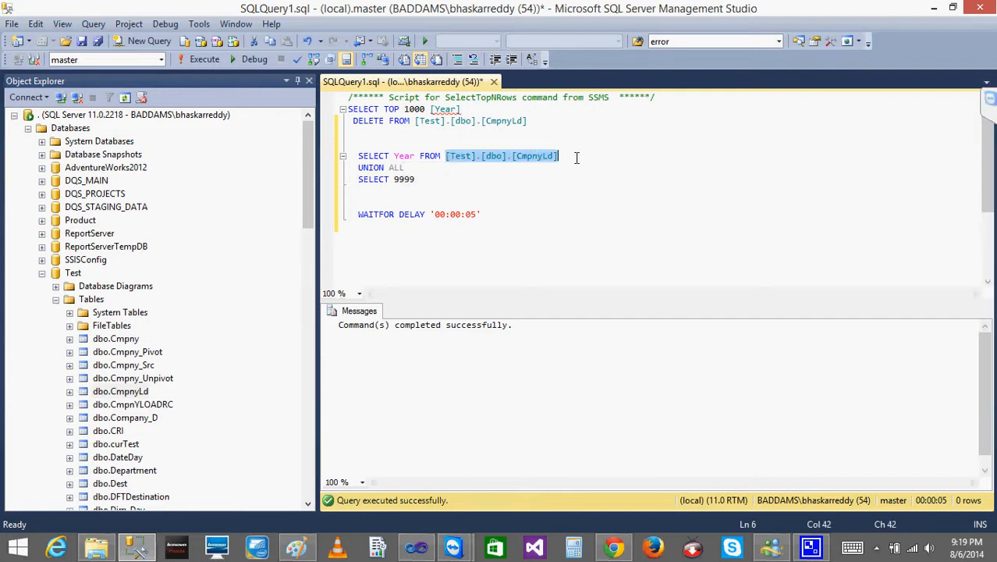
pyautogui.moveTo(512, 156); pyautogui.dragTo(578, 158)
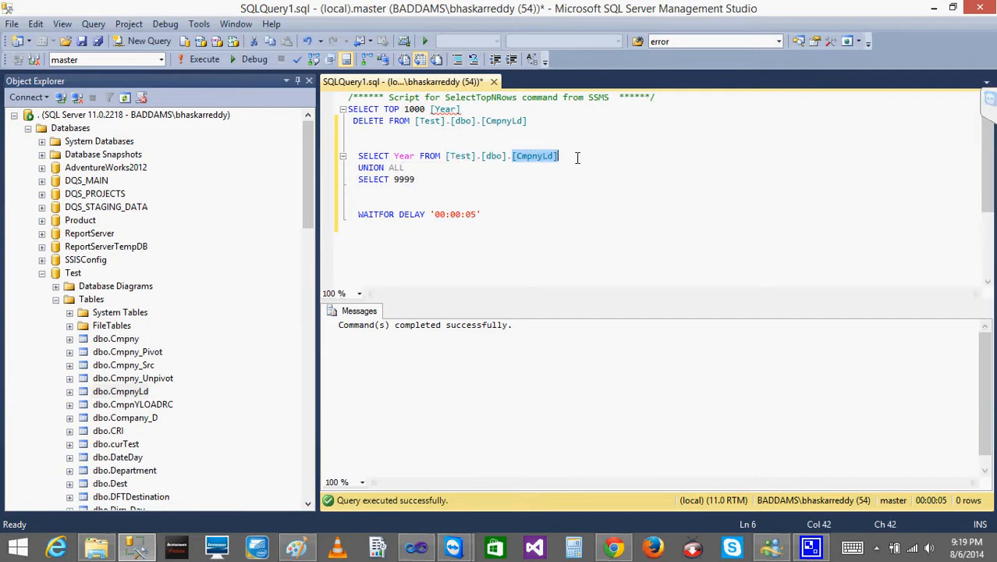
pyautogui.moveTo(542, 121); pyautogui.dragTo(348, 119)
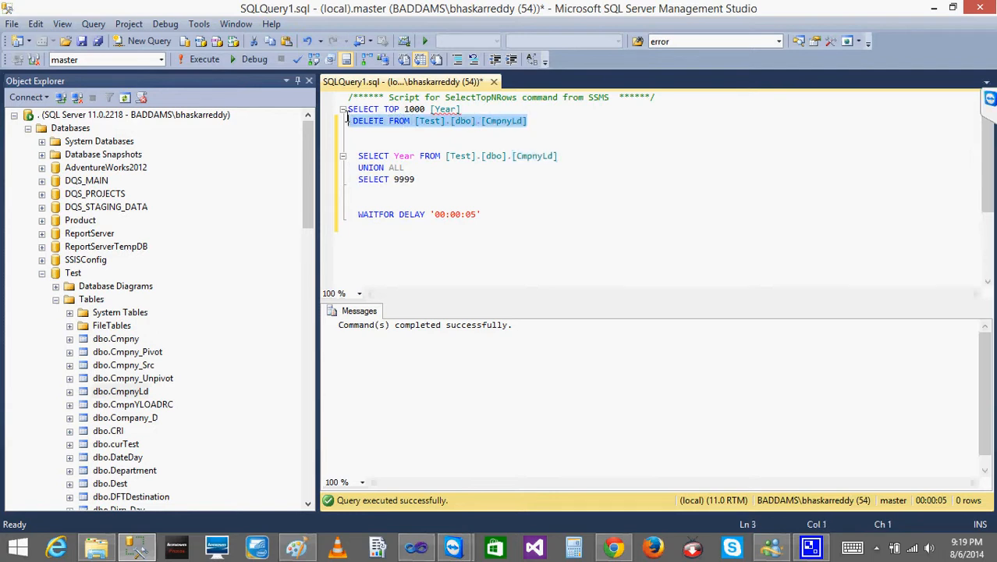
pyautogui.click(195, 63)
# - Write the statement INSERT INTO [CmpnyLd] VALUES(2001) below the WAITFOR DELAY line in the query
pyautogui.click(521, 220)
pyautogui.press('Return')
pyautogui.press('Return')
pyautogui.press('Return')
pyautogui.write('INSERT INT')
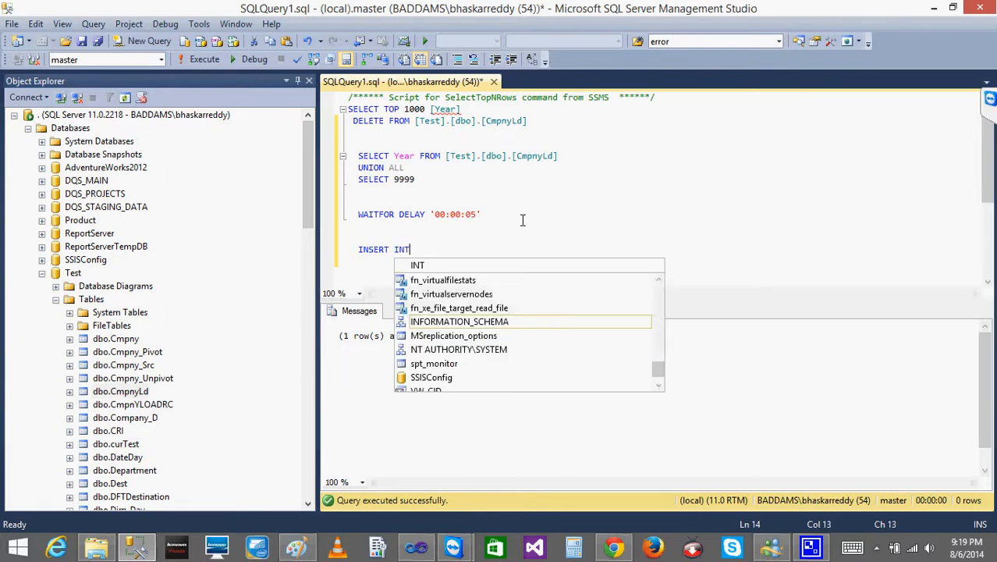
pyautogui.write('O [CmpnyLd]')
pyautogui.press('Return')
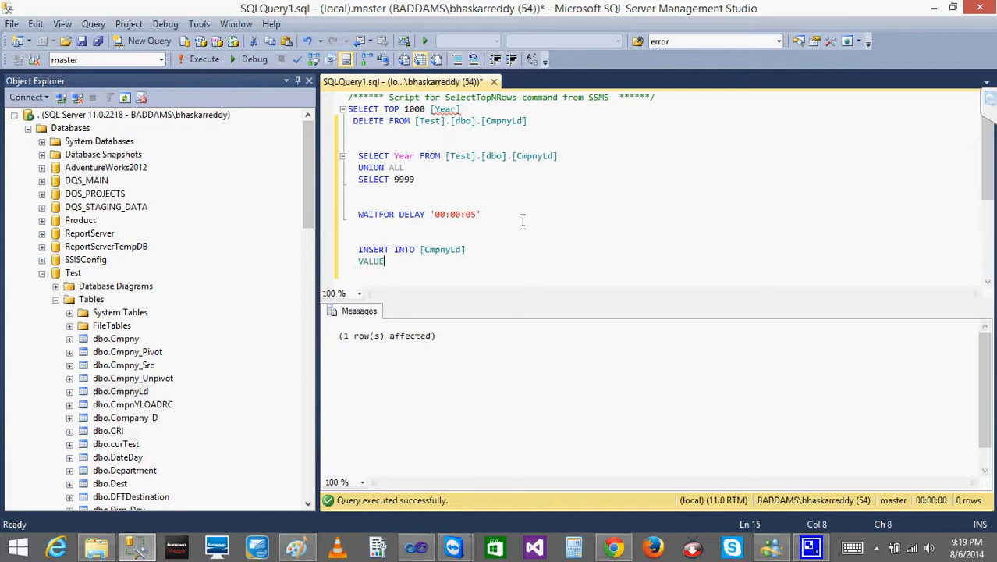
pyautogui.write('VALUES(10')
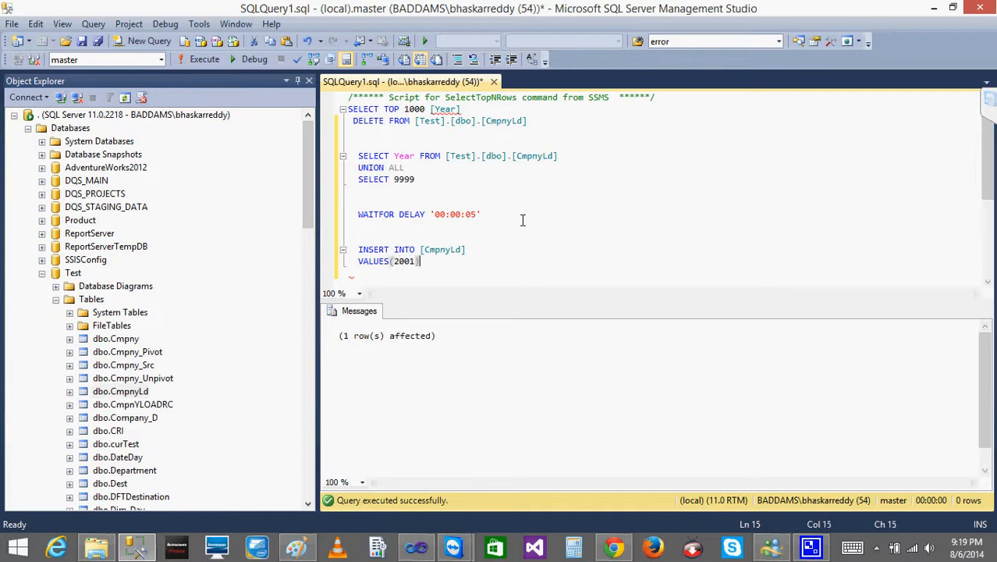
# - Copy the two-line INSERT statement into the Execute SQL Task's query in Visual Studio and accept it
pyautogui.hotkey('shift', 'Up')
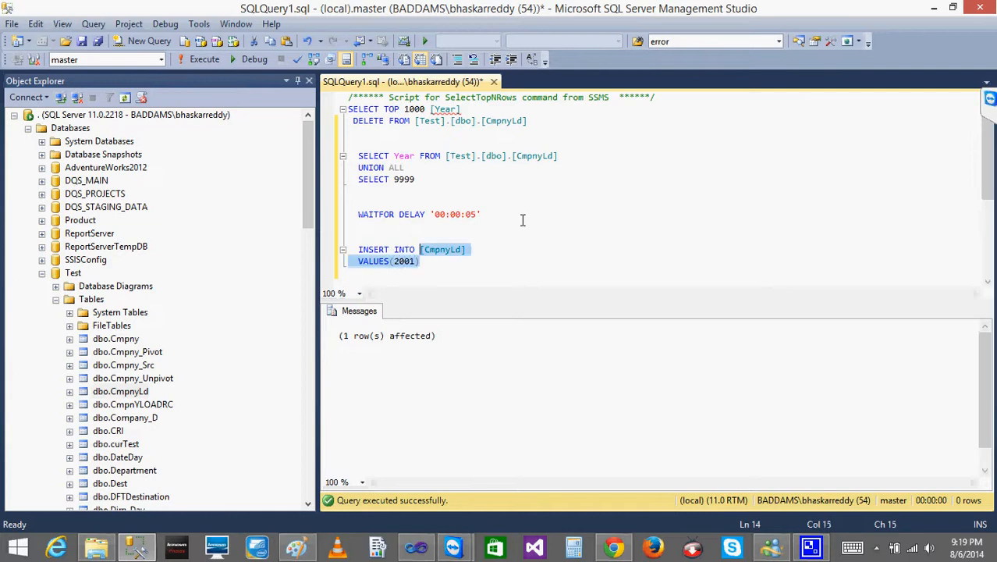
pyautogui.hotkey('ctrl', 'shift', 'Left')
pyautogui.hotkey('ctrl', 'shift', 'Left')
pyautogui.hotkey('ctrl', 'c')
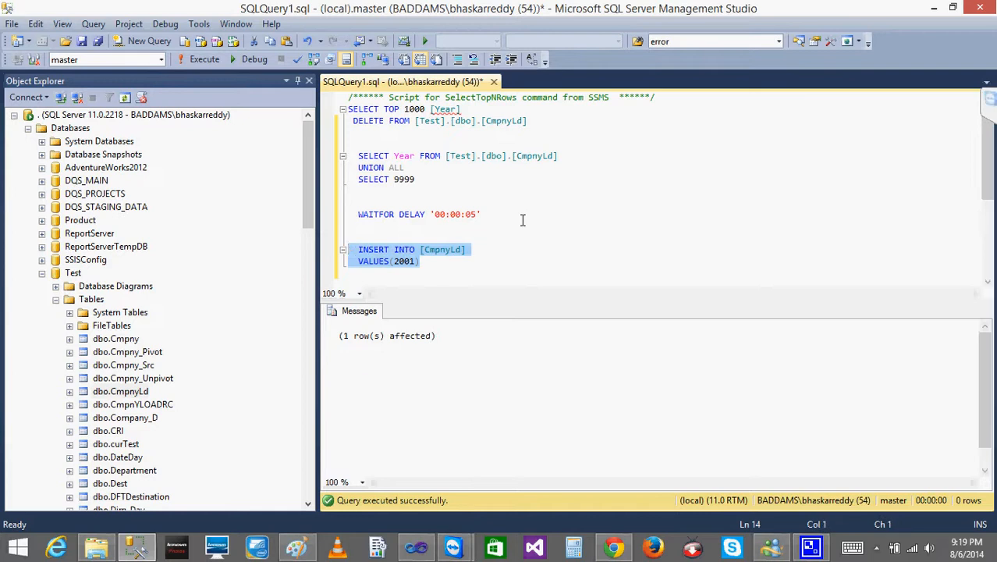
pyautogui.click(416, 547)
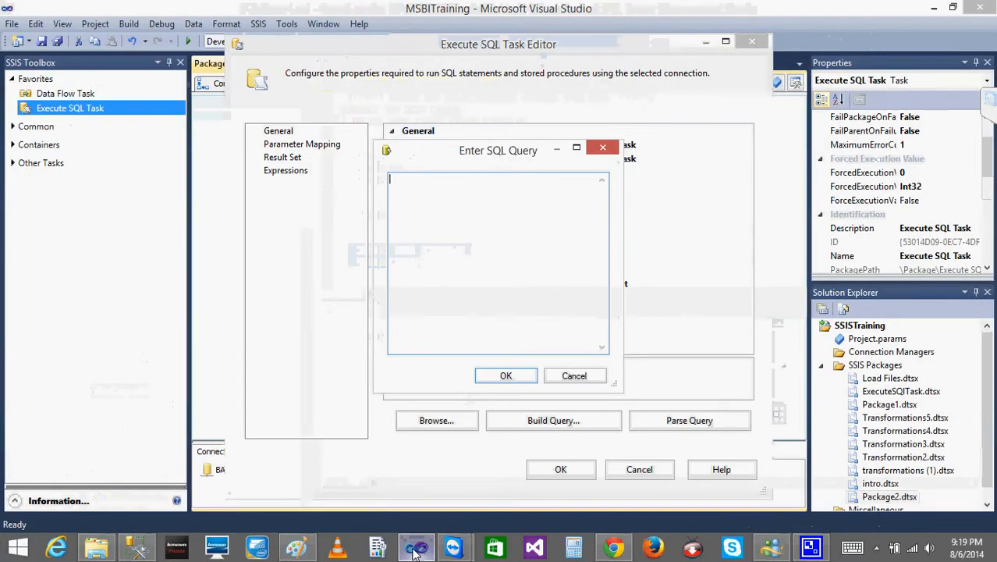
pyautogui.hotkey('ctrl', 'v')
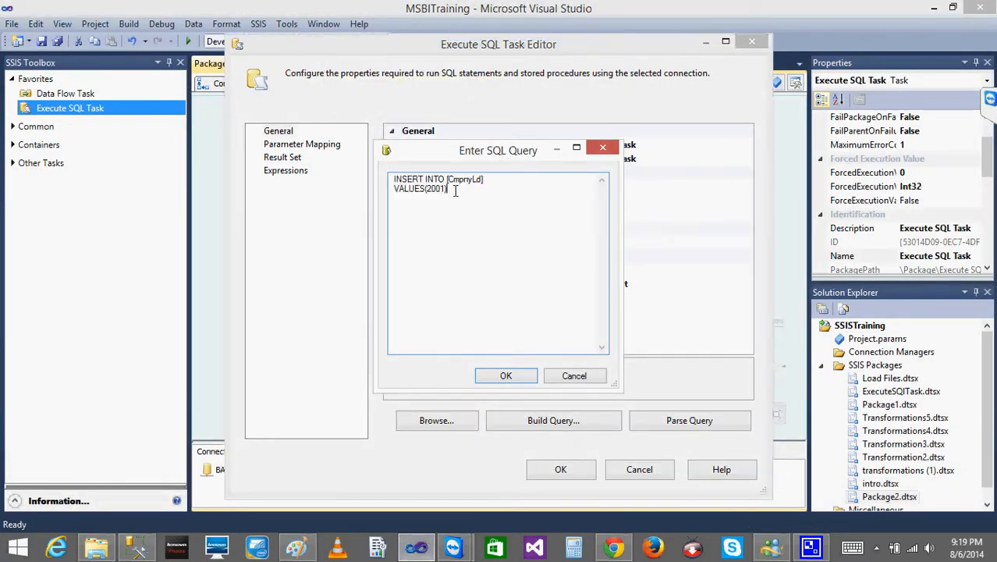
pyautogui.click(508, 377)
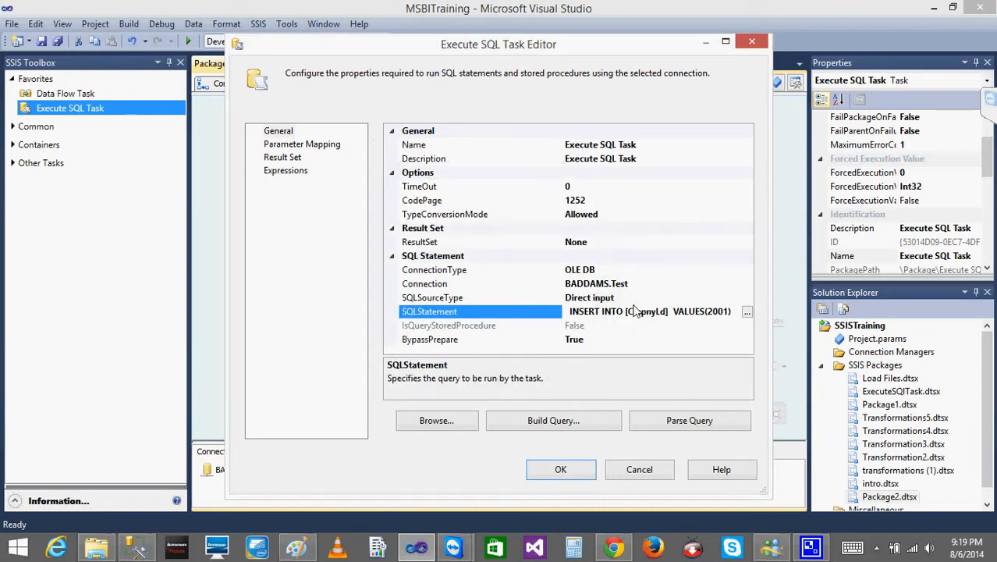
# - Rename the Execute SQL Task as Step1 in its editor
pyautogui.click(711, 145)
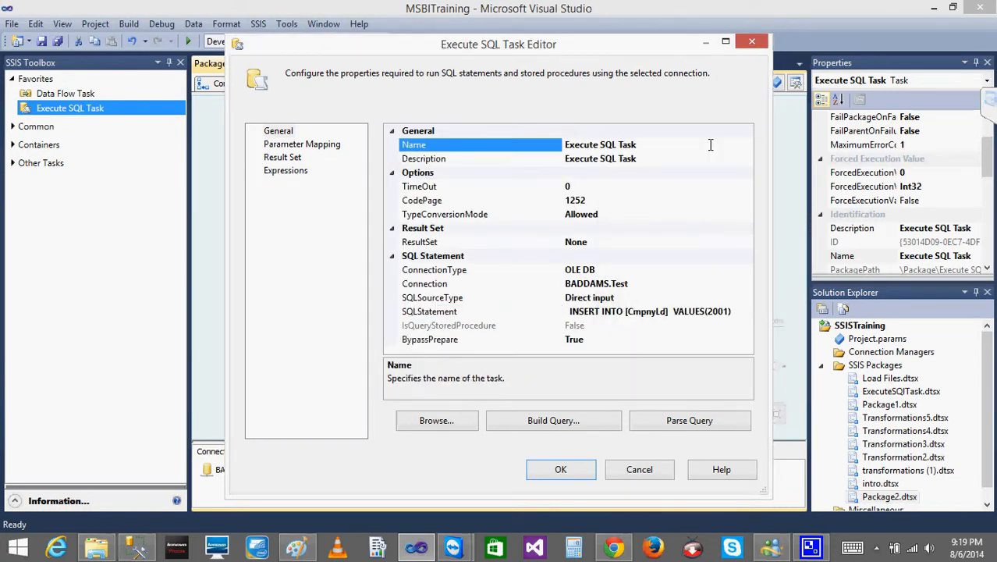
pyautogui.press('BackSpace')
pyautogui.press('BackSpace')
pyautogui.press('BackSpace')
pyautogui.press('BackSpace')
pyautogui.press('BackSpace')
pyautogui.press('BackSpace')
pyautogui.press('BackSpace')
pyautogui.press('BackSpace')
pyautogui.press('BackSpace')
pyautogui.press('BackSpace')
pyautogui.press('BackSpace')
pyautogui.press('BackSpace')
pyautogui.press('BackSpace')
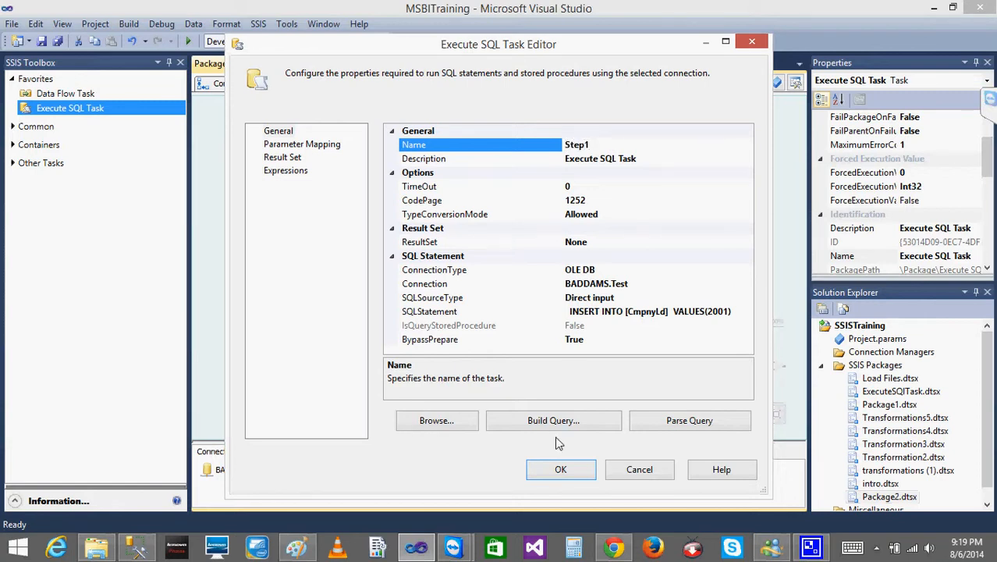
# - Accept the Step1 task's settings and rename Execute SQL Task 1 as Step2 in its editor
pyautogui.click(556, 462)
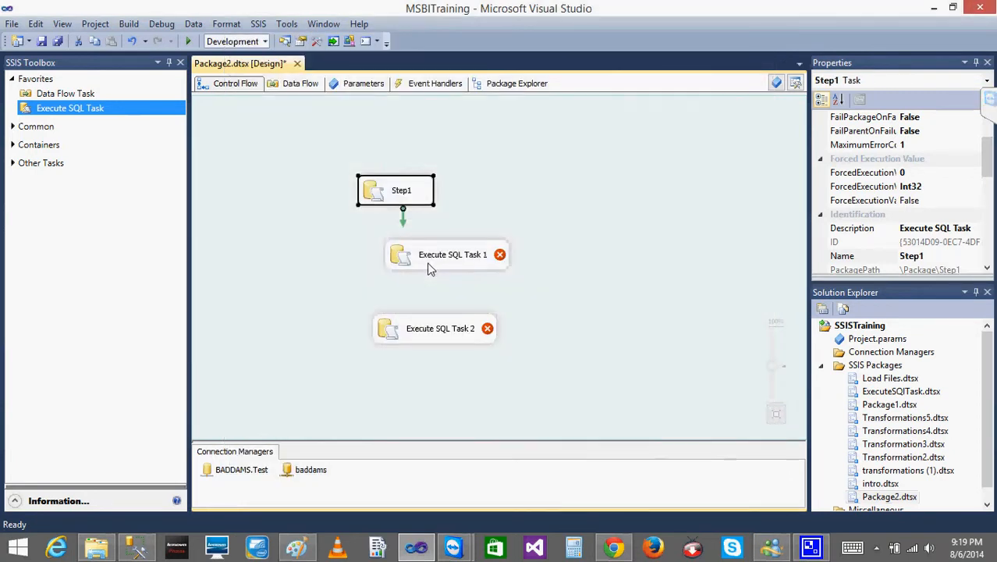
pyautogui.click(428, 267)
pyautogui.doubleClick(403, 259)
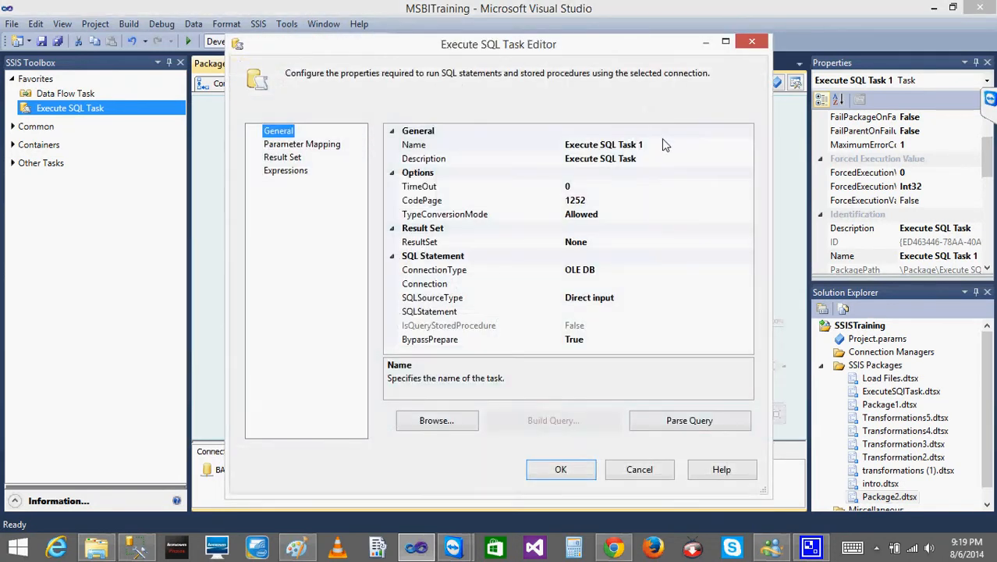
pyautogui.click(664, 142)
pyautogui.write('Ste')
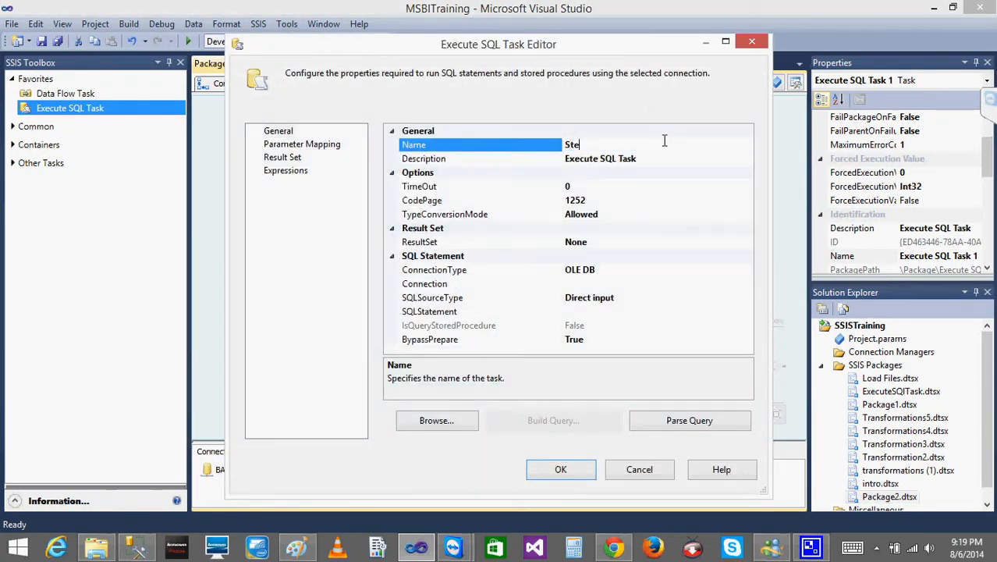
# - Set the Step2 task's connection to BADDAMS.Test
pyautogui.click(624, 285)
pyautogui.click(746, 288)
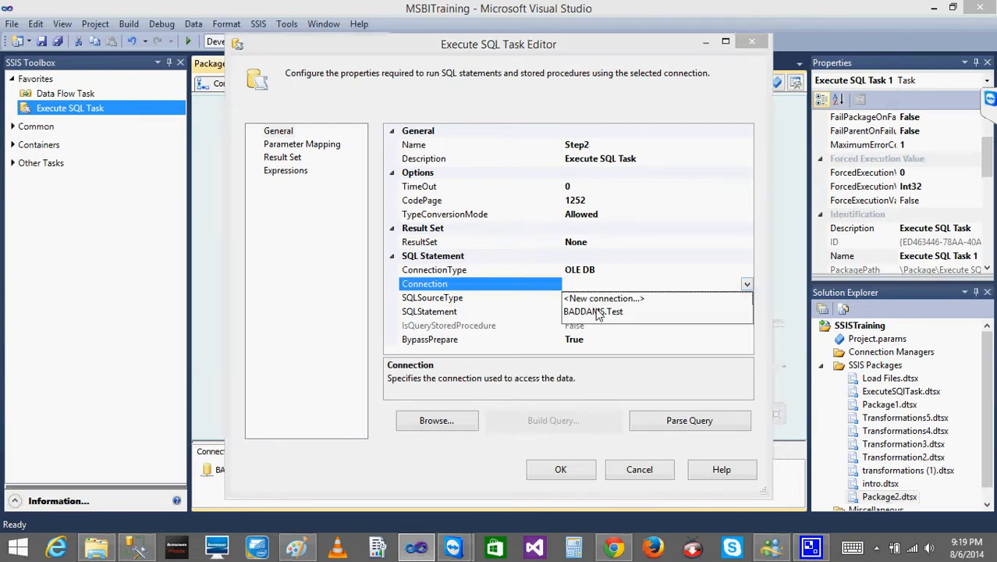
pyautogui.click(724, 311)
# - Set Step2's SQL statement to INSERT INTO [CmpnyLd] VALUES(2002) and accept the task's settings
pyautogui.click(725, 311)
pyautogui.click(746, 312)
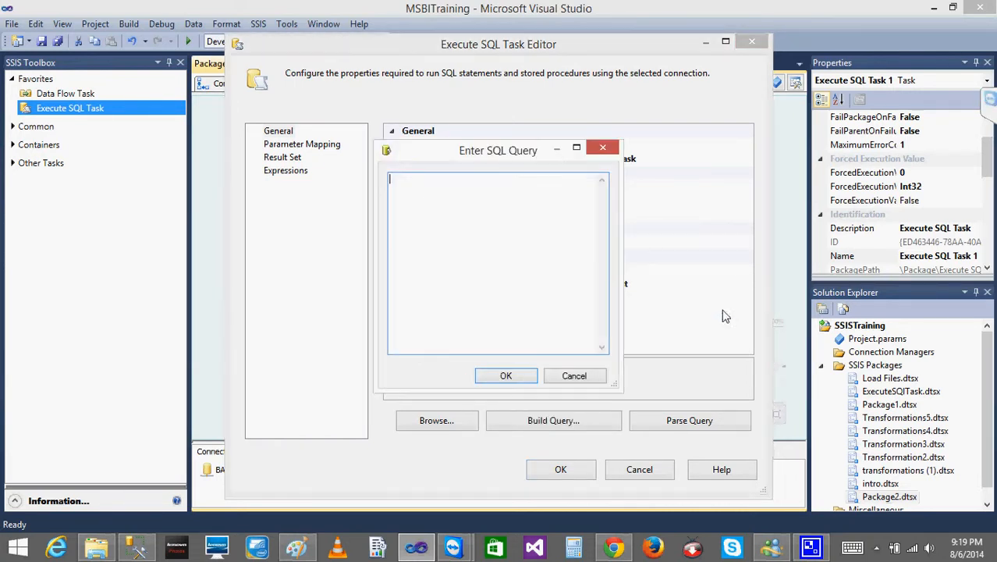
pyautogui.hotkey('ctrl', 'v')
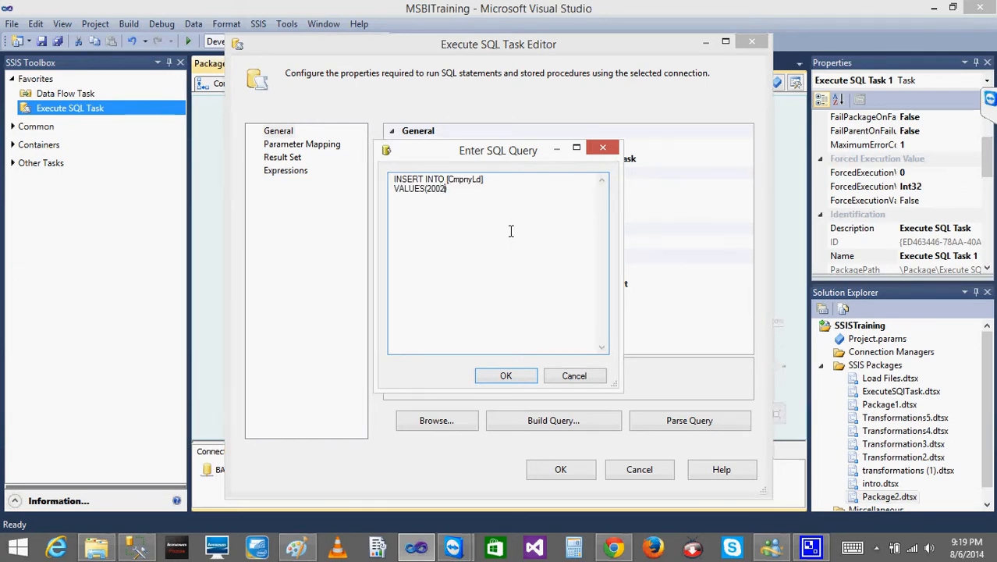
pyautogui.click(506, 376)
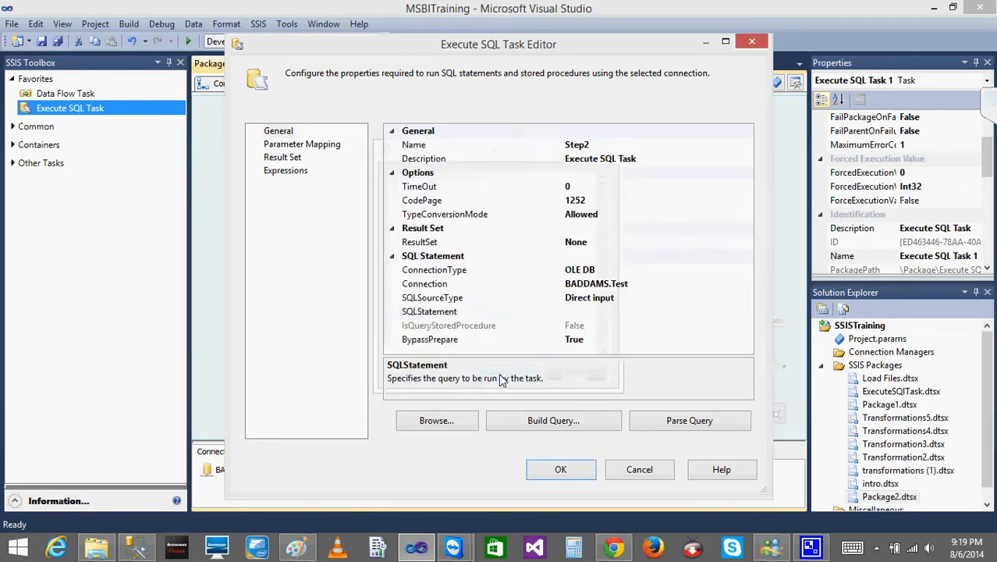
pyautogui.click(576, 475)
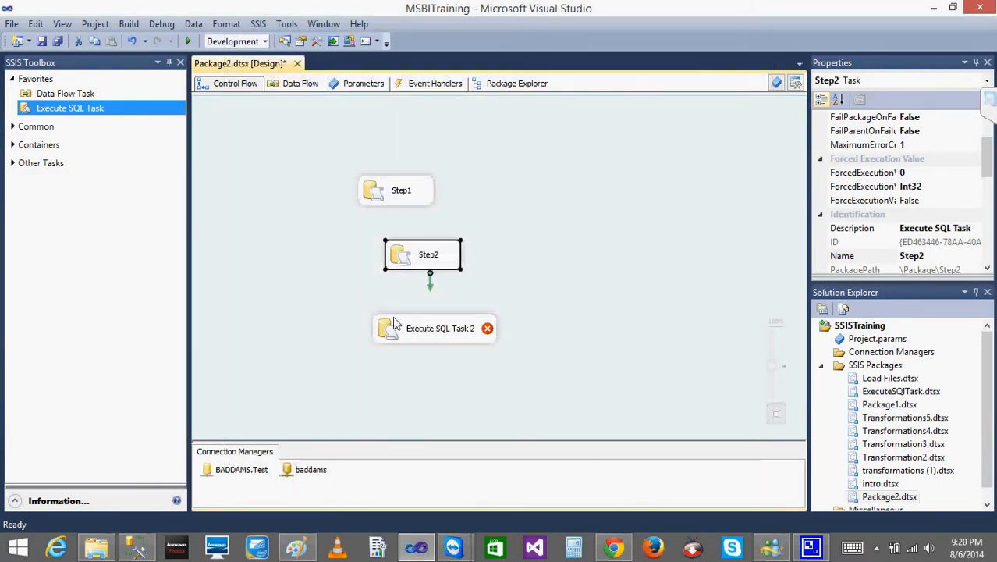
# - Rename Execute SQL Task 2 as Step3 in its editor
pyautogui.click(392, 316)
pyautogui.doubleClick(393, 316)
pyautogui.click(650, 146)
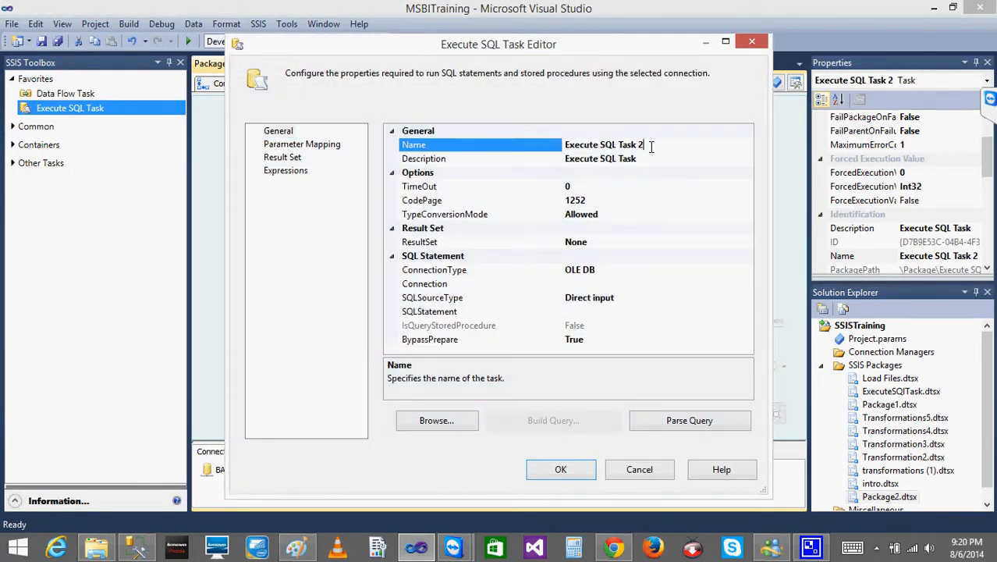
pyautogui.press('BackSpace')
pyautogui.press('BackSpace')
pyautogui.press('BackSpace')
pyautogui.press('BackSpace')
pyautogui.press('BackSpace')
pyautogui.press('BackSpace')
pyautogui.press('BackSpace')
pyautogui.press('BackSpace')
pyautogui.press('BackSpace')
pyautogui.press('BackSpace')
pyautogui.press('BackSpace')
pyautogui.press('BackSpace')
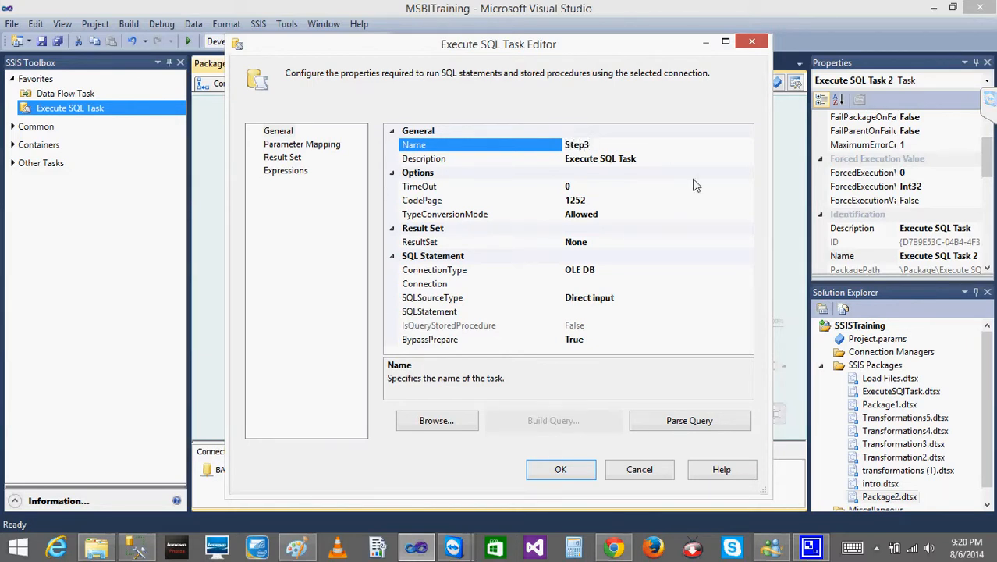
# - Set the Step3 task's connection to BADDAMS.Test
pyautogui.click(616, 286)
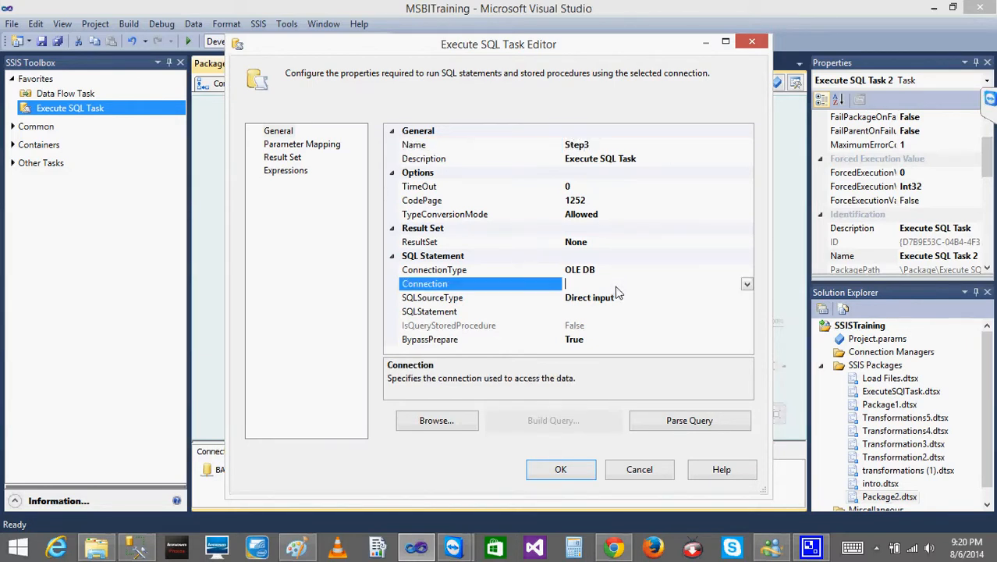
pyautogui.click(747, 282)
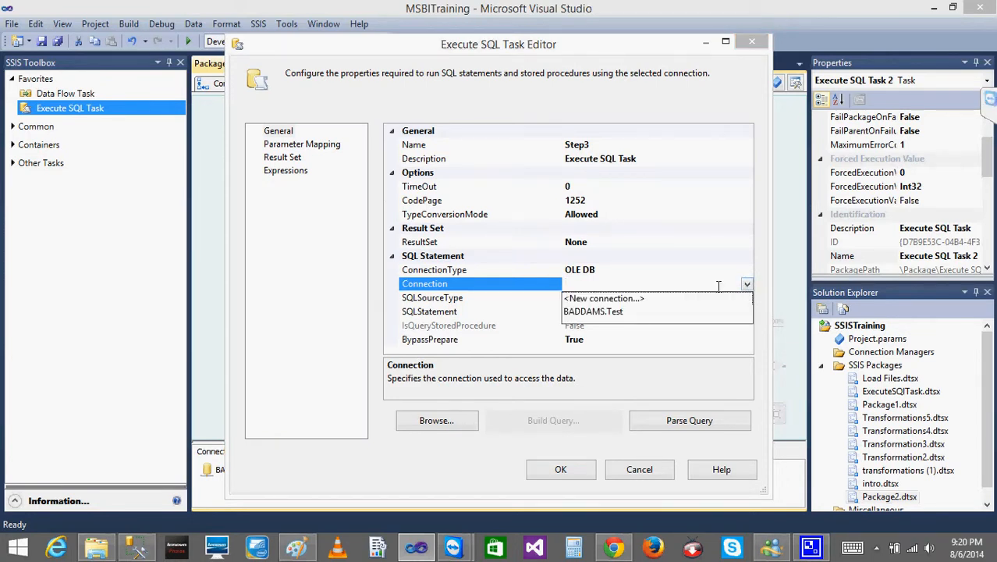
pyautogui.click(623, 315)
# - Set Step3's SQL statement to INSERT INTO [CmpnyLd] VALUES(2003) and accept the task's settings
pyautogui.click(626, 312)
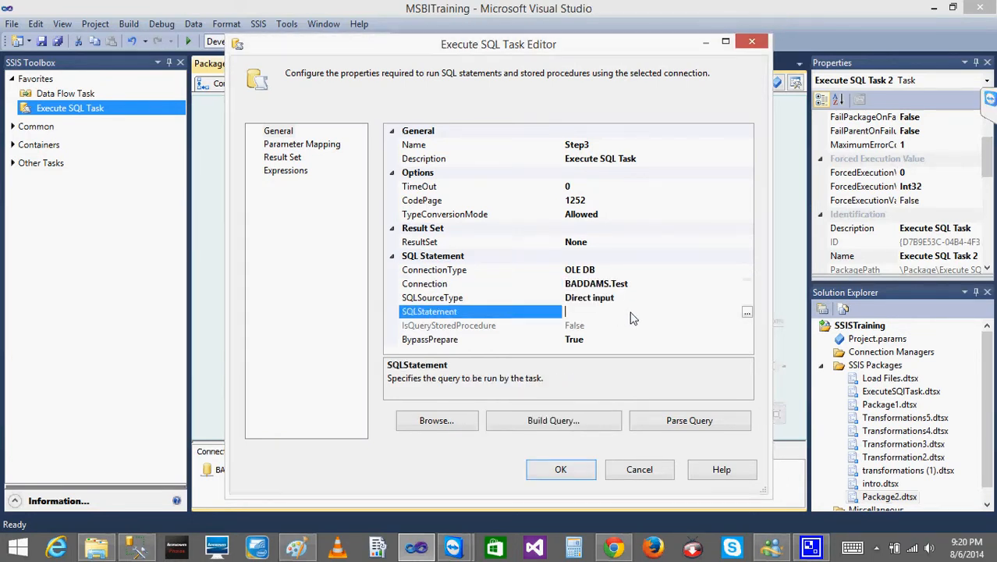
pyautogui.click(746, 310)
pyautogui.write('INSERT INTO [CmpnyLd] VALUES(2001)')
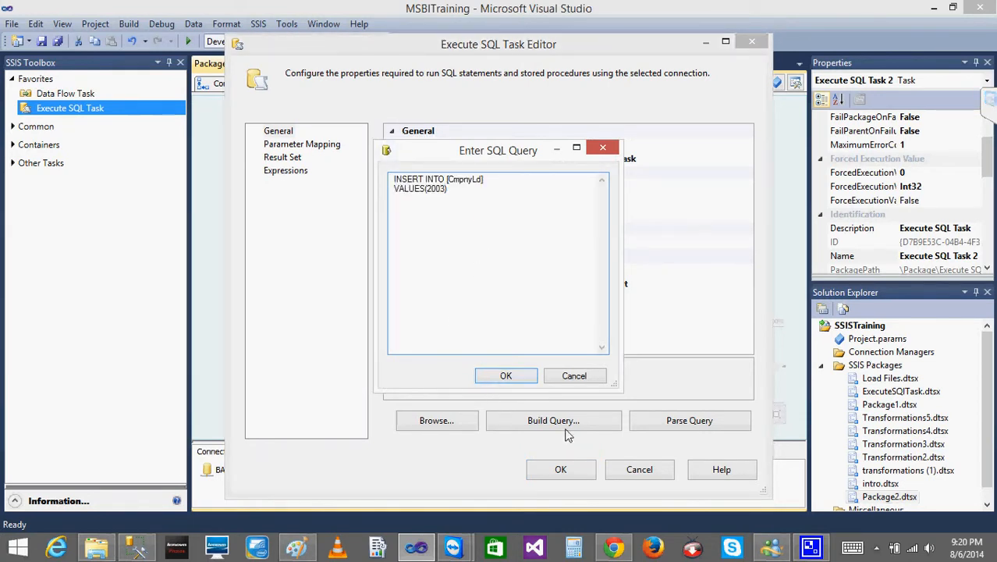
pyautogui.click(506, 378)
pyautogui.click(561, 469)
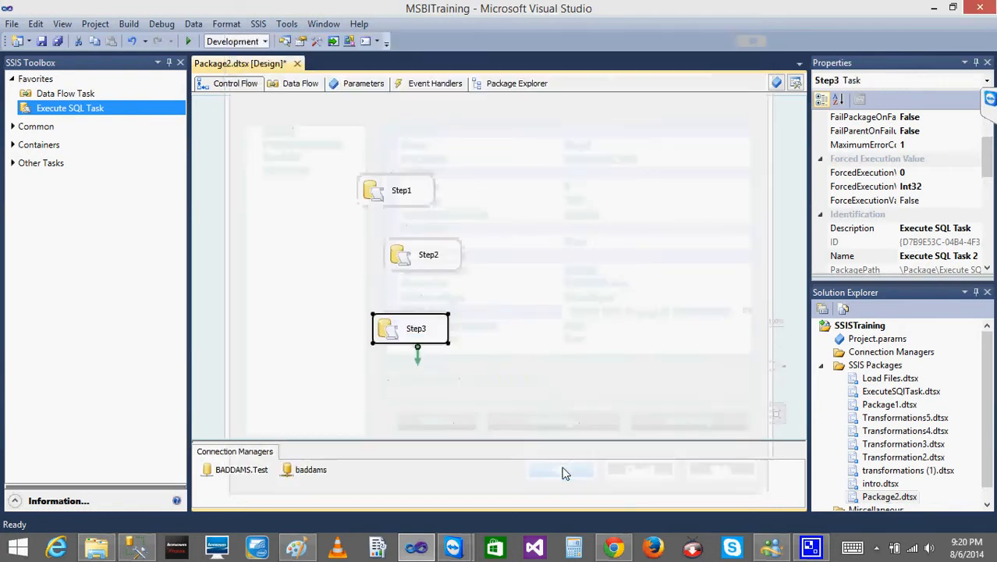
# - Connect Step1 to Step2 and Step2 to Step3 with precedence constraints, undoing any accidental resizing of Step2
pyautogui.click(394, 195)
pyautogui.moveTo(405, 228); pyautogui.dragTo(440, 305)
pyautogui.click(422, 257)
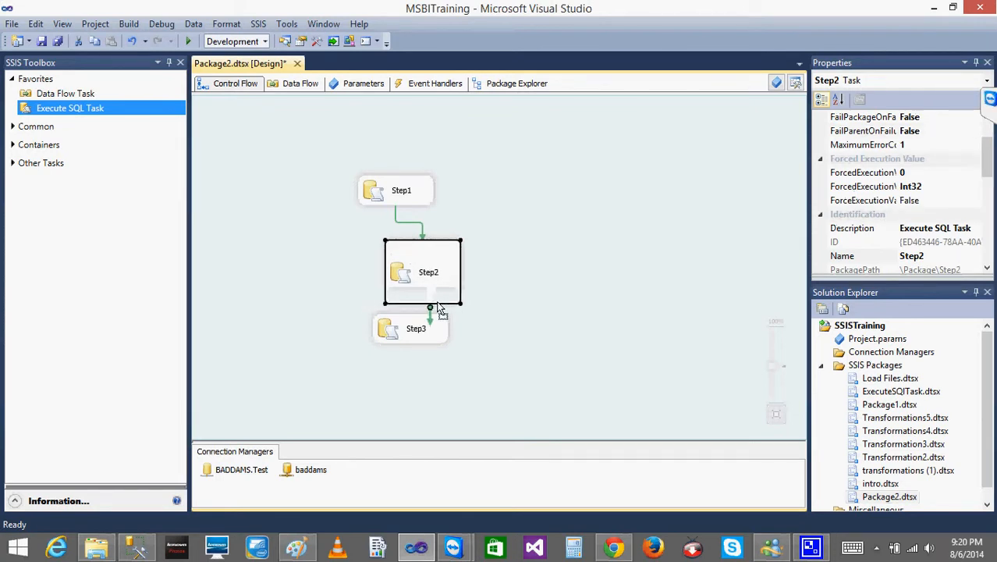
pyautogui.hotkey('ctrl', 'z')
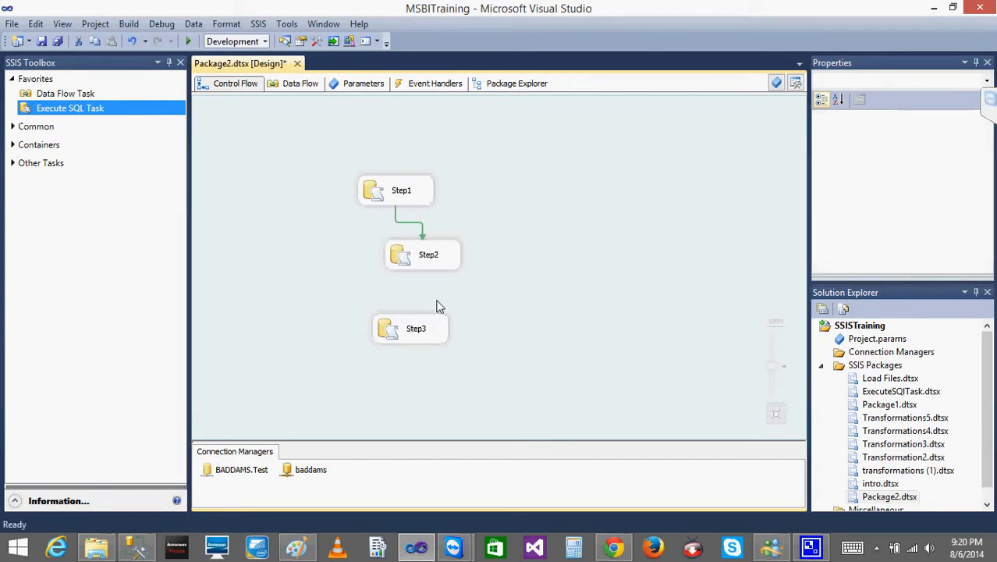
pyautogui.click(423, 257)
pyautogui.moveTo(432, 290); pyautogui.dragTo(416, 328)
pyautogui.click(542, 289)
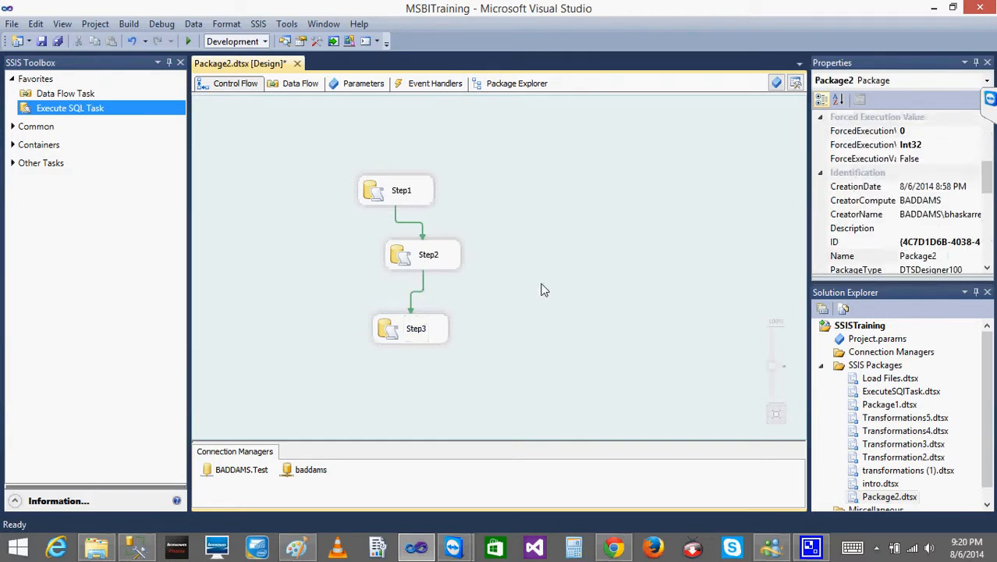
# - Make more room for the property values and show the Package2 package's Checkpoints properties
pyautogui.moveTo(808, 269); pyautogui.dragTo(731, 280)
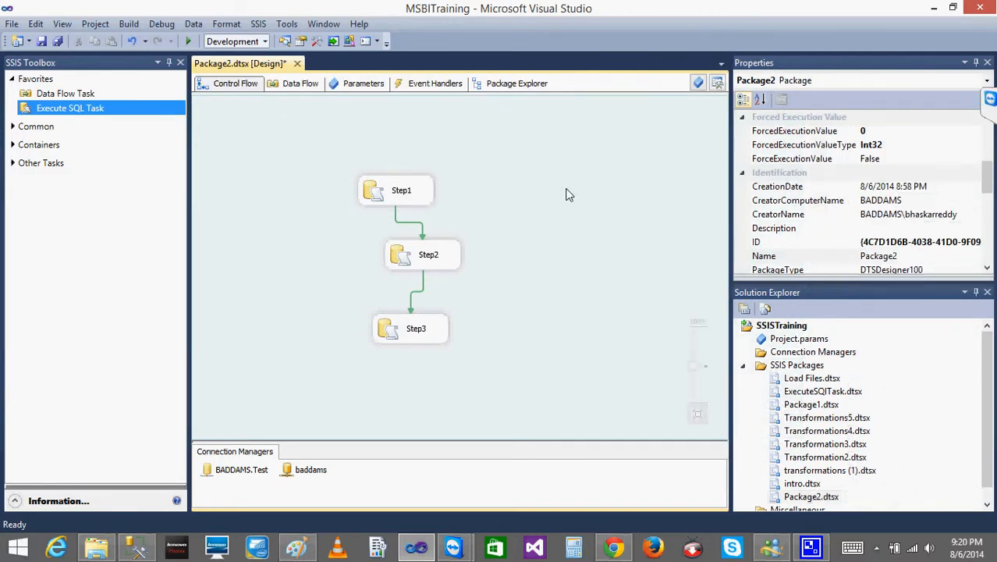
pyautogui.click(401, 189)
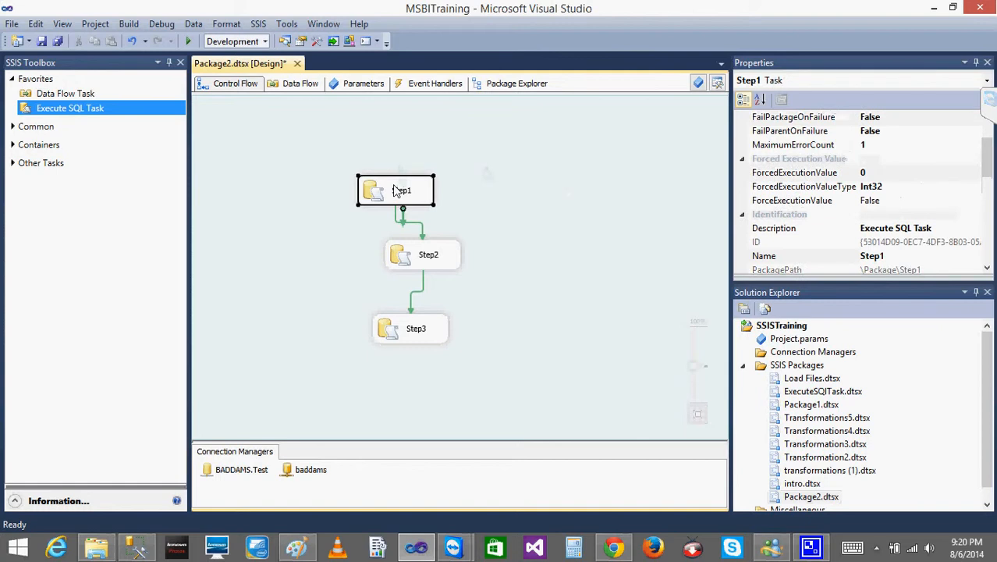
pyautogui.click(645, 151)
pyautogui.rightClick(646, 148)
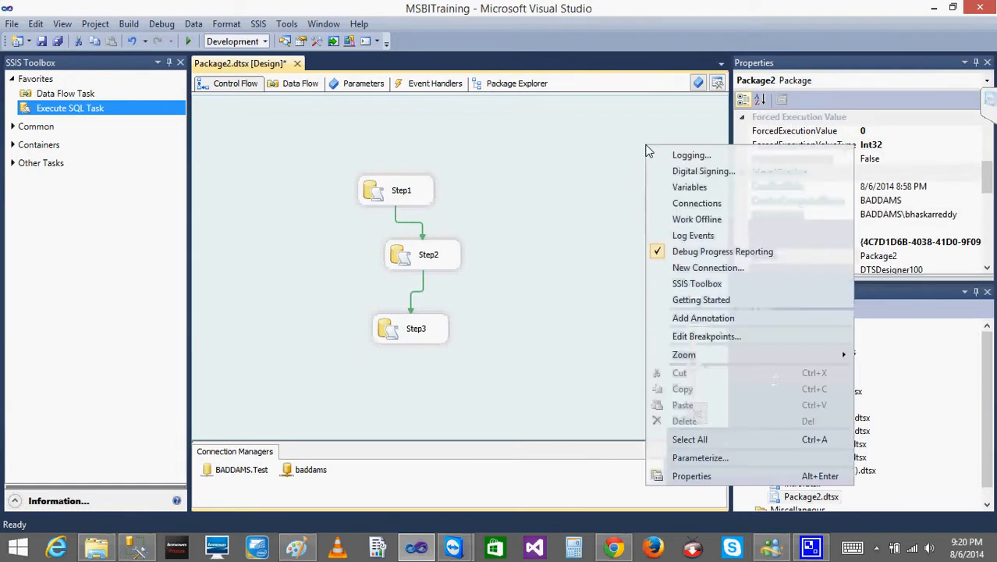
pyautogui.click(691, 476)
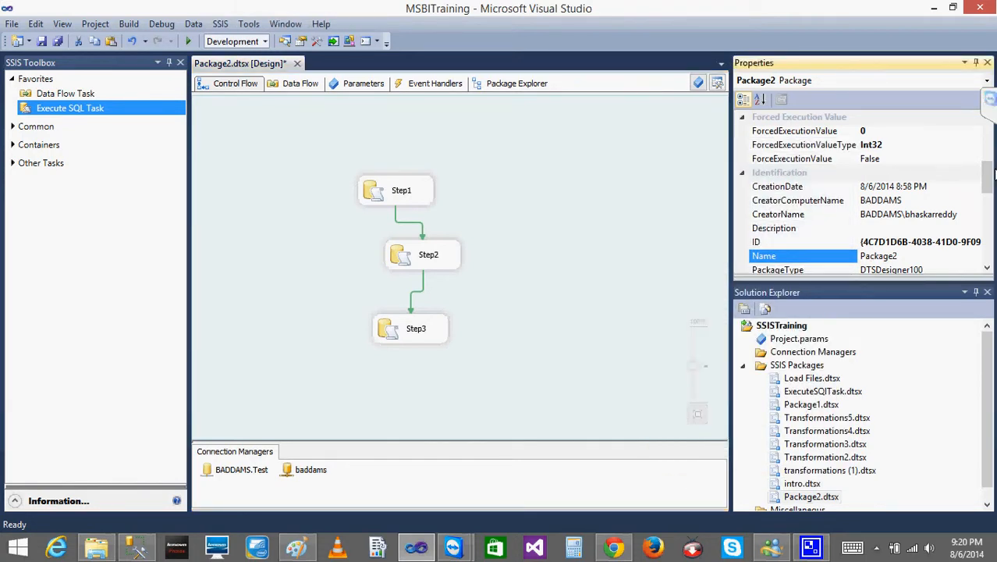
pyautogui.moveTo(987, 176); pyautogui.dragTo(988, 99)
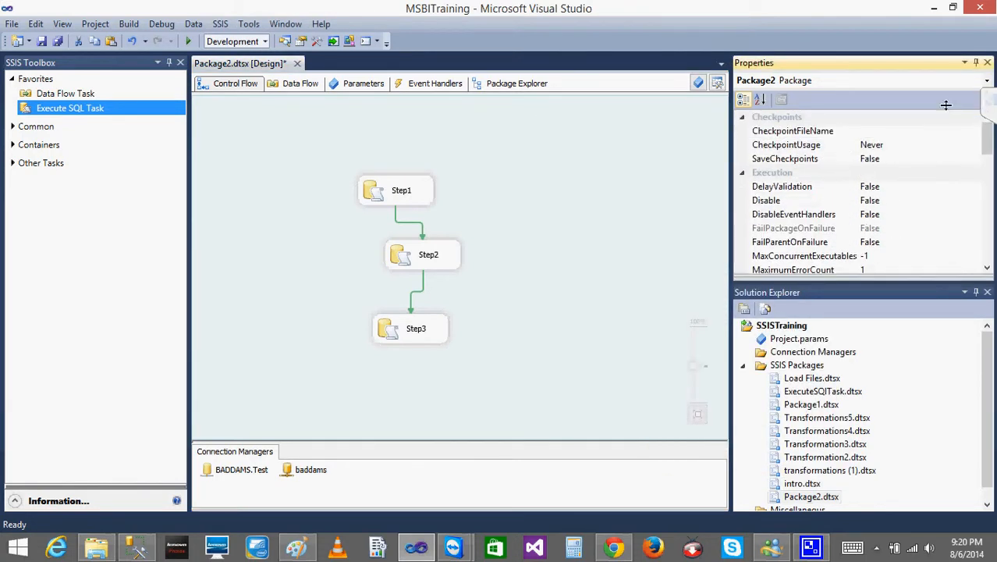
# - Set the package's CheckpointFileName to a new file named CheckPoint in the SQL Class July Files folder
pyautogui.click(812, 138)
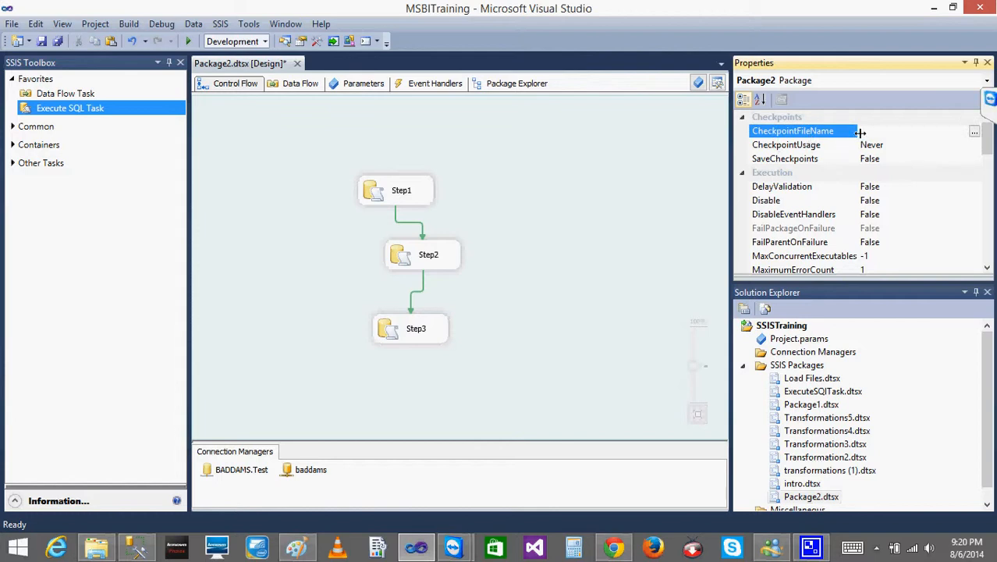
pyautogui.click(974, 132)
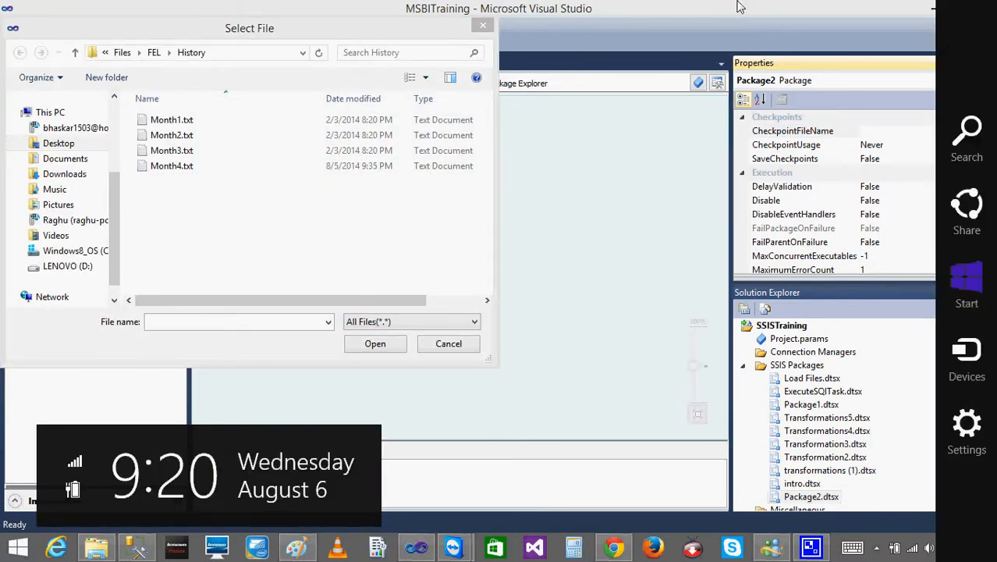
pyautogui.click(122, 53)
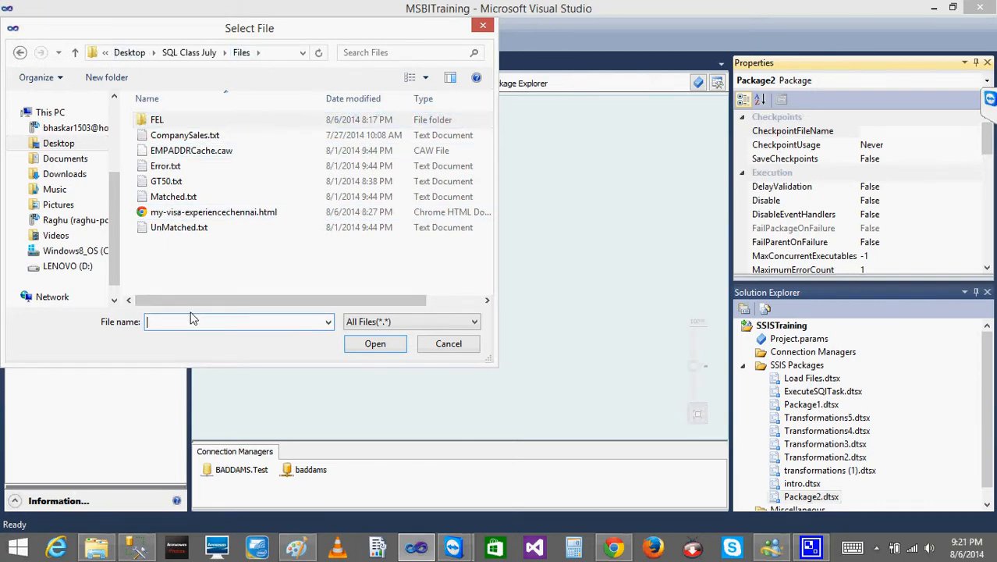
pyautogui.write('CheckPoin')
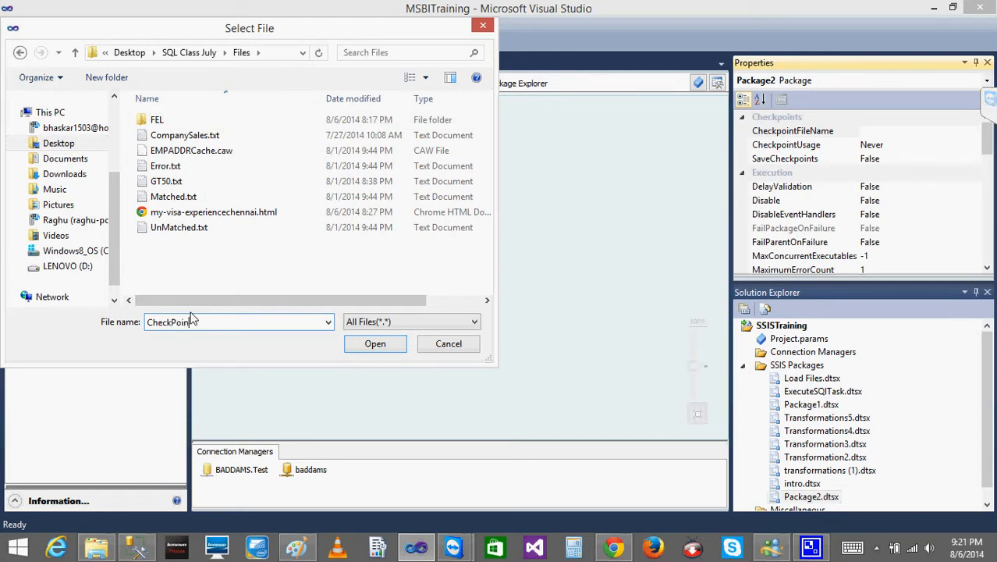
pyautogui.write('t')
pyautogui.click(373, 351)
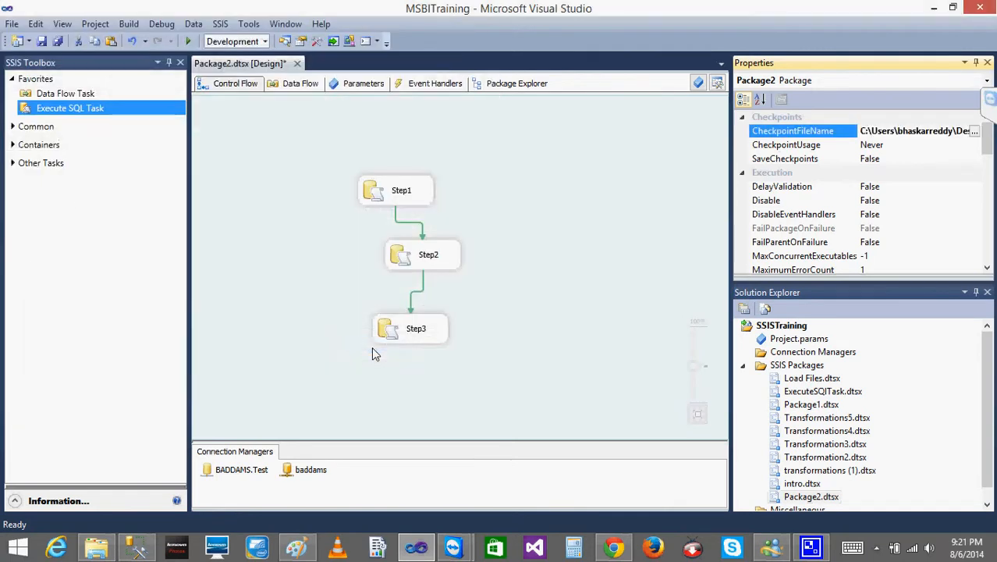
# - Show the available options for the package's CheckpointUsage property
pyautogui.click(891, 148)
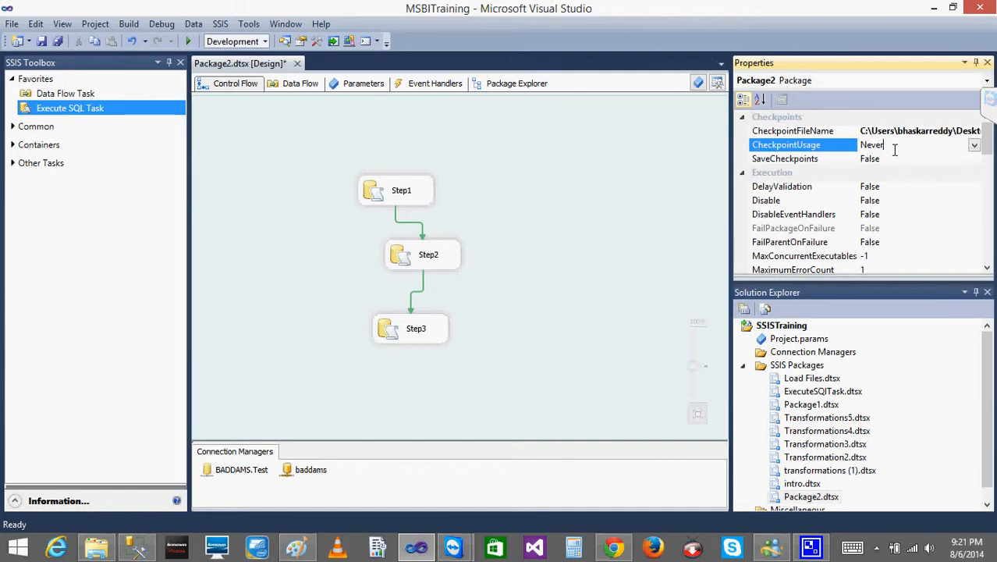
pyautogui.click(892, 158)
pyautogui.click(884, 145)
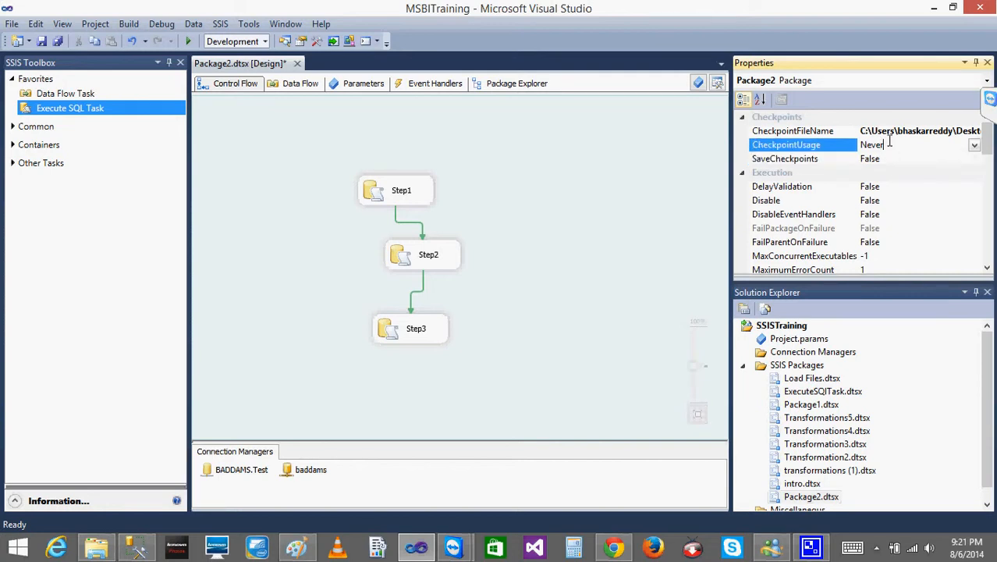
pyautogui.click(975, 146)
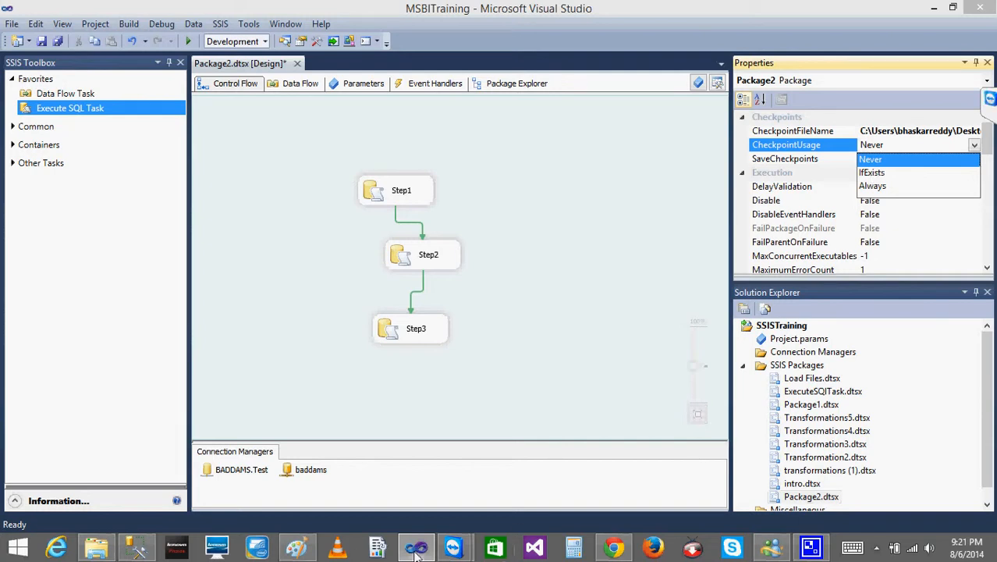
# - Switch to Paint and draw a small box below the scribbled circle beside S3 in the checkpoint sketch
pyautogui.click(296, 548)
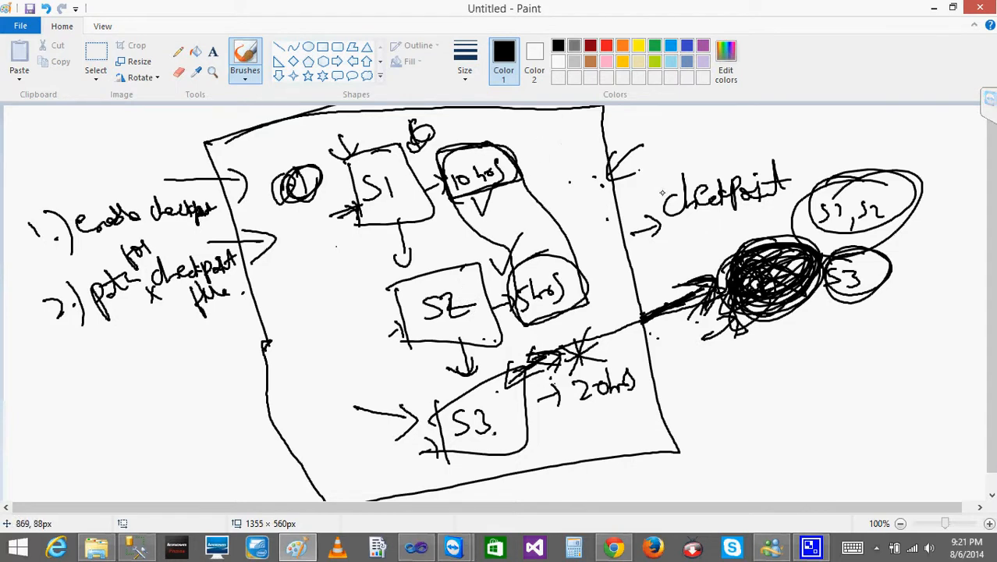
pyautogui.moveTo(655, 290); pyautogui.dragTo(690, 277)
pyautogui.moveTo(780, 313)
pyautogui.mouseDown()
pyautogui.moveTo(822, 390)
pyautogui.moveTo(853, 360)
pyautogui.moveTo(815, 386)
pyautogui.mouseUp()
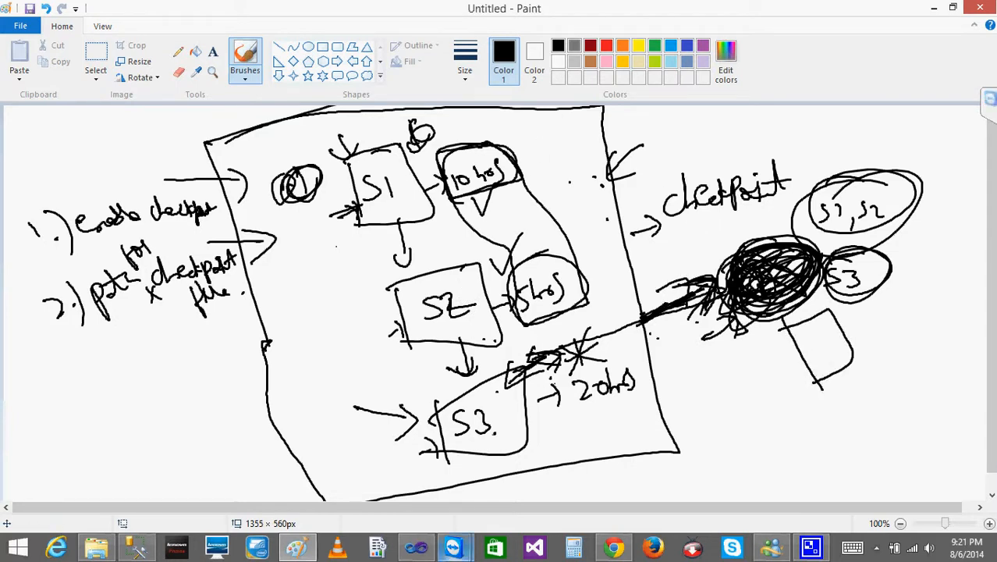
# - Open a new Paint canvas and handwrite S1, S2 and S3 diagonally, joined in sequence by short lines
pyautogui.rightClick(301, 542)
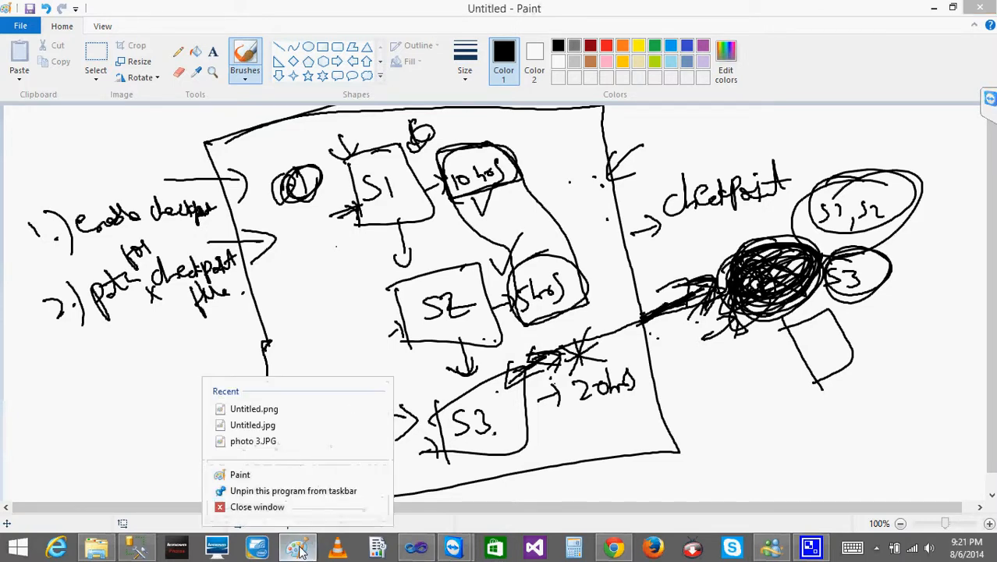
pyautogui.click(265, 475)
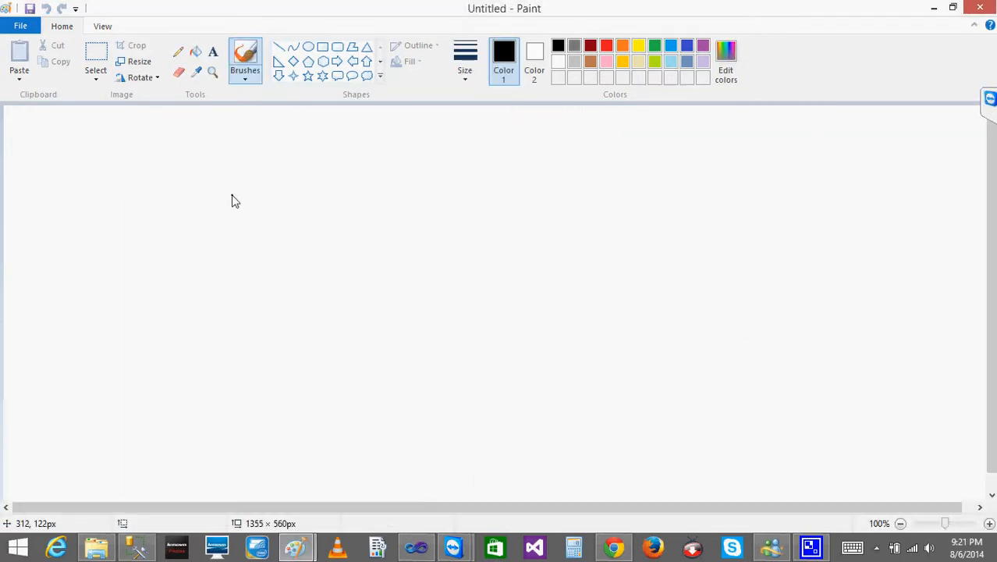
pyautogui.moveTo(206, 205)
pyautogui.mouseDown()
pyautogui.moveTo(221, 226)
pyautogui.moveTo(243, 220)
pyautogui.mouseUp()
pyautogui.moveTo(266, 273); pyautogui.dragTo(247, 299)
pyautogui.moveTo(268, 275); pyautogui.dragTo(299, 296)
pyautogui.moveTo(314, 345)
pyautogui.mouseDown()
pyautogui.moveTo(310, 378)
pyautogui.moveTo(335, 372)
pyautogui.mouseUp()
pyautogui.moveTo(217, 228); pyautogui.dragTo(246, 253)
pyautogui.moveTo(288, 303); pyautogui.dragTo(315, 331)
# - Draw an arrow leading up from beside S3 to a box representing the checkpoint file
pyautogui.moveTo(414, 326); pyautogui.dragTo(503, 277)
pyautogui.moveTo(469, 259)
pyautogui.mouseDown()
pyautogui.moveTo(509, 254)
pyautogui.moveTo(522, 280)
pyautogui.mouseUp()
pyautogui.moveTo(548, 209); pyautogui.dragTo(581, 274)
pyautogui.moveTo(528, 228); pyautogui.dragTo(577, 278)
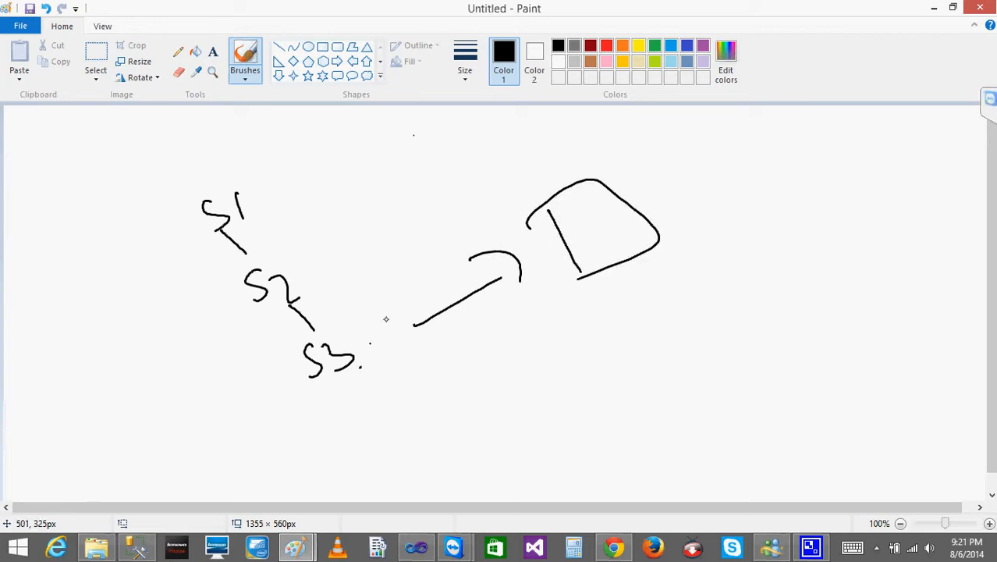
# - Write CP with F beneath it inside the checkpoint box and trace a loop around the box
pyautogui.moveTo(591, 219)
pyautogui.mouseDown()
pyautogui.moveTo(598, 234)
pyautogui.moveTo(603, 220)
pyautogui.moveTo(611, 231)
pyautogui.moveTo(601, 259)
pyautogui.moveTo(615, 242)
pyautogui.mouseUp()
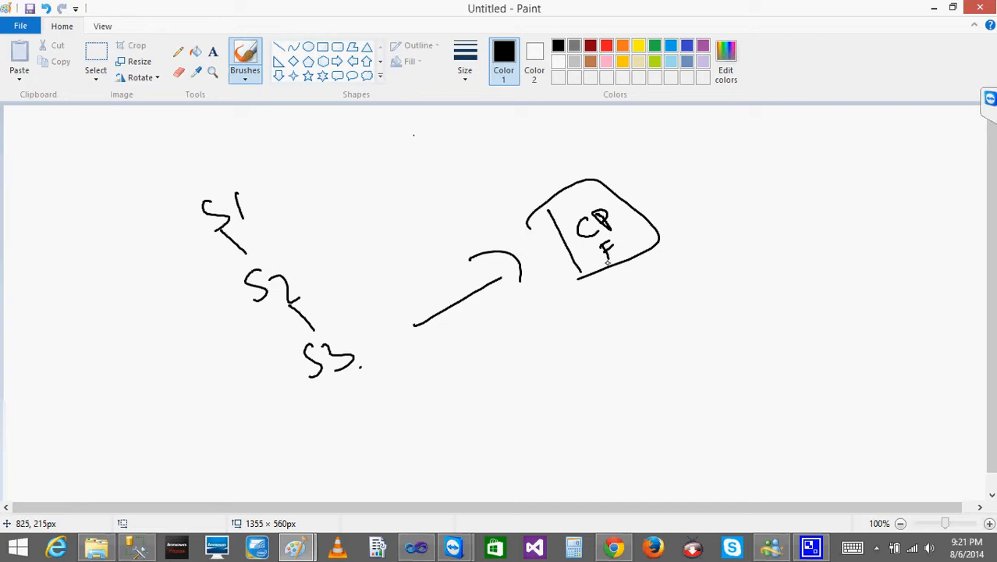
pyautogui.moveTo(573, 181)
pyautogui.mouseDown()
pyautogui.moveTo(645, 257)
pyautogui.moveTo(549, 231)
pyautogui.mouseUp()
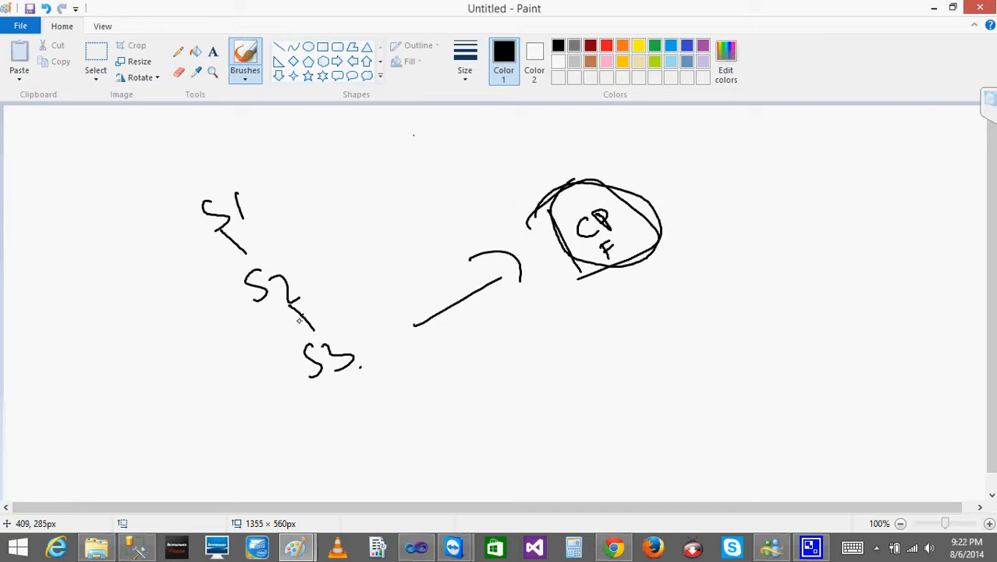
# - Add an arrowhead from S2 toward S3, tick S1 and S2, and mark S3 with a cross
pyautogui.moveTo(295, 315)
pyautogui.mouseDown()
pyautogui.moveTo(318, 329)
pyautogui.moveTo(320, 308)
pyautogui.mouseUp()
pyautogui.moveTo(244, 195); pyautogui.dragTo(269, 167)
pyautogui.click(306, 203)
pyautogui.moveTo(298, 278); pyautogui.dragTo(318, 243)
pyautogui.moveTo(388, 324)
pyautogui.mouseDown()
pyautogui.moveTo(378, 355)
pyautogui.moveTo(402, 345)
pyautogui.moveTo(363, 353)
pyautogui.mouseUp()
pyautogui.click(577, 200)
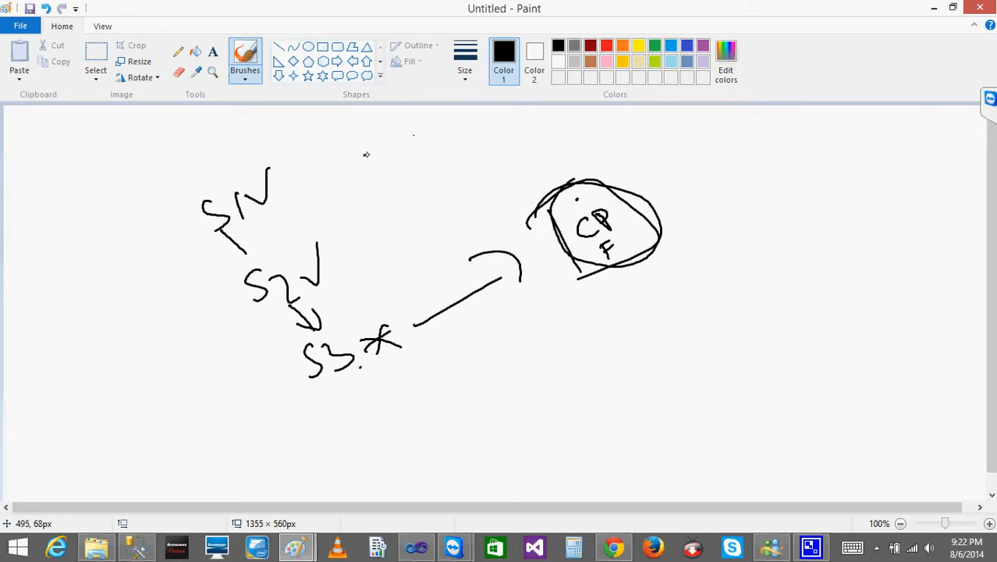
# - Reinforce the arrowhead and outline of the checkpoint file box, and circle the crossed S3 step
pyautogui.moveTo(478, 263)
pyautogui.mouseDown()
pyautogui.moveTo(515, 250)
pyautogui.moveTo(518, 300)
pyautogui.moveTo(525, 256)
pyautogui.moveTo(531, 287)
pyautogui.mouseUp()
pyautogui.moveTo(536, 194)
pyautogui.mouseDown()
pyautogui.moveTo(559, 235)
pyautogui.moveTo(621, 165)
pyautogui.moveTo(567, 277)
pyautogui.mouseUp()
pyautogui.moveTo(558, 206)
pyautogui.mouseDown()
pyautogui.moveTo(587, 272)
pyautogui.moveTo(634, 258)
pyautogui.mouseUp()
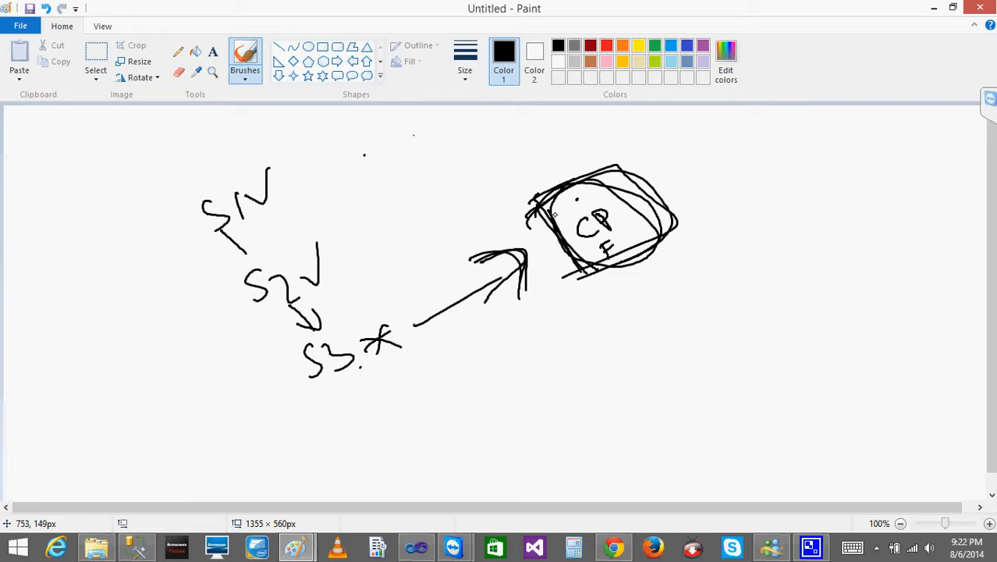
pyautogui.click(365, 355)
pyautogui.moveTo(371, 296)
pyautogui.mouseDown()
pyautogui.moveTo(372, 327)
pyautogui.moveTo(381, 311)
pyautogui.moveTo(336, 412)
pyautogui.moveTo(307, 367)
pyautogui.mouseUp()
pyautogui.moveTo(341, 330)
pyautogui.mouseDown()
pyautogui.moveTo(414, 371)
pyautogui.moveTo(326, 343)
pyautogui.mouseUp()
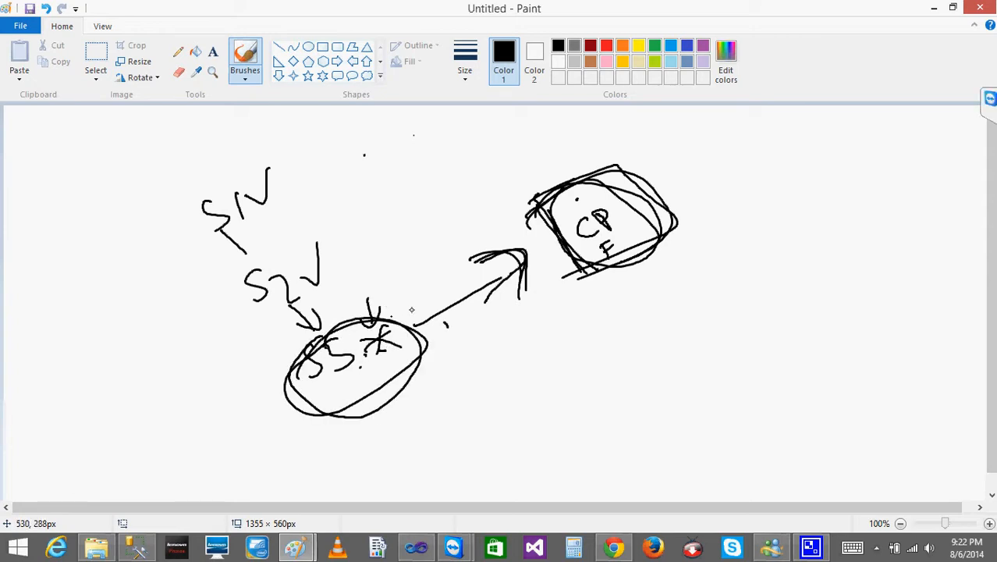
# - Scribble several strokes across the checkpoint file box to strike it out
pyautogui.moveTo(570, 181); pyautogui.dragTo(637, 210)
pyautogui.moveTo(644, 181)
pyautogui.mouseDown()
pyautogui.moveTo(567, 260)
pyautogui.moveTo(642, 227)
pyautogui.mouseUp()
pyautogui.moveTo(591, 185)
pyautogui.mouseDown()
pyautogui.moveTo(627, 250)
pyautogui.moveTo(672, 194)
pyautogui.mouseUp()
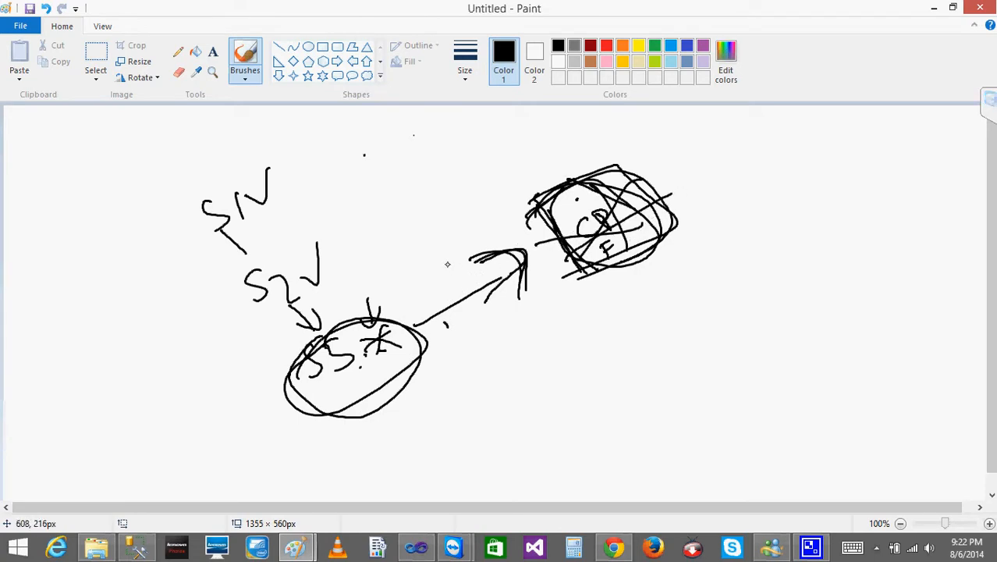
# - Enclose S1, S2 and S3 in one large loop, add a second arrow toward the checkpoint box and a small arrow pointing at S1
pyautogui.moveTo(274, 154)
pyautogui.mouseDown()
pyautogui.moveTo(174, 209)
pyautogui.moveTo(460, 380)
pyautogui.moveTo(224, 166)
pyautogui.moveTo(207, 171)
pyautogui.mouseUp()
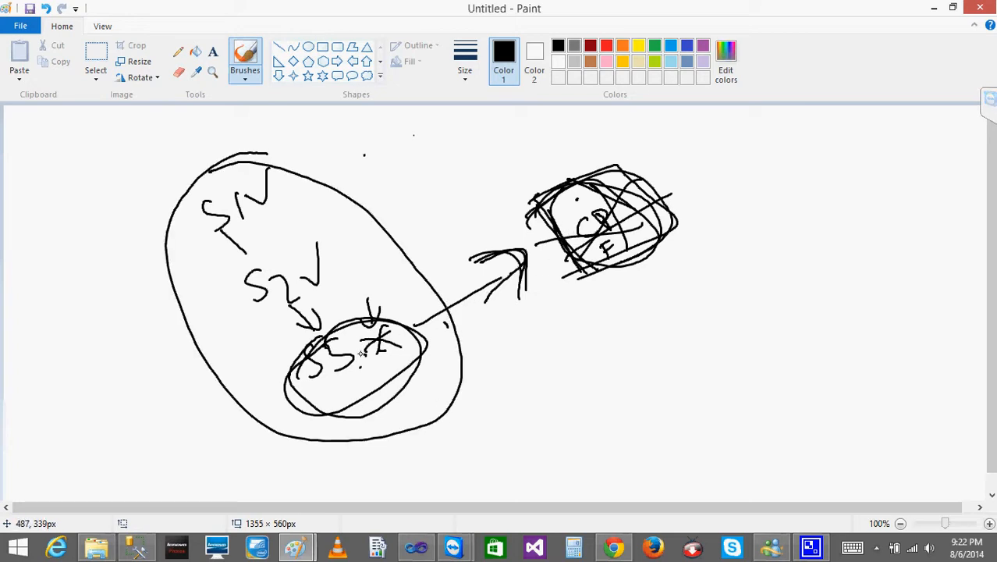
pyautogui.moveTo(523, 250); pyautogui.dragTo(506, 306)
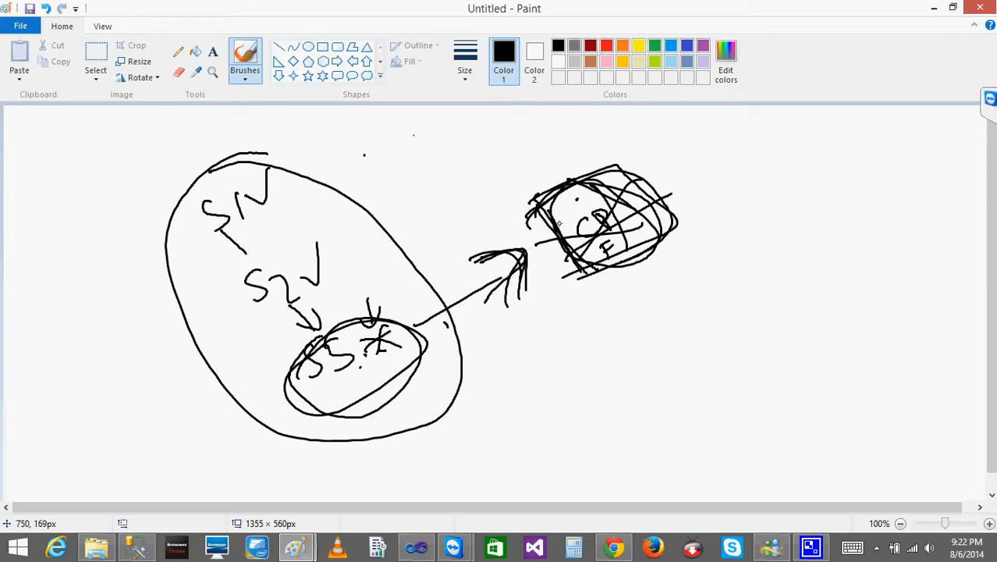
pyautogui.moveTo(426, 260); pyautogui.dragTo(496, 229)
pyautogui.moveTo(472, 214)
pyautogui.mouseDown()
pyautogui.moveTo(491, 215)
pyautogui.moveTo(504, 232)
pyautogui.mouseUp()
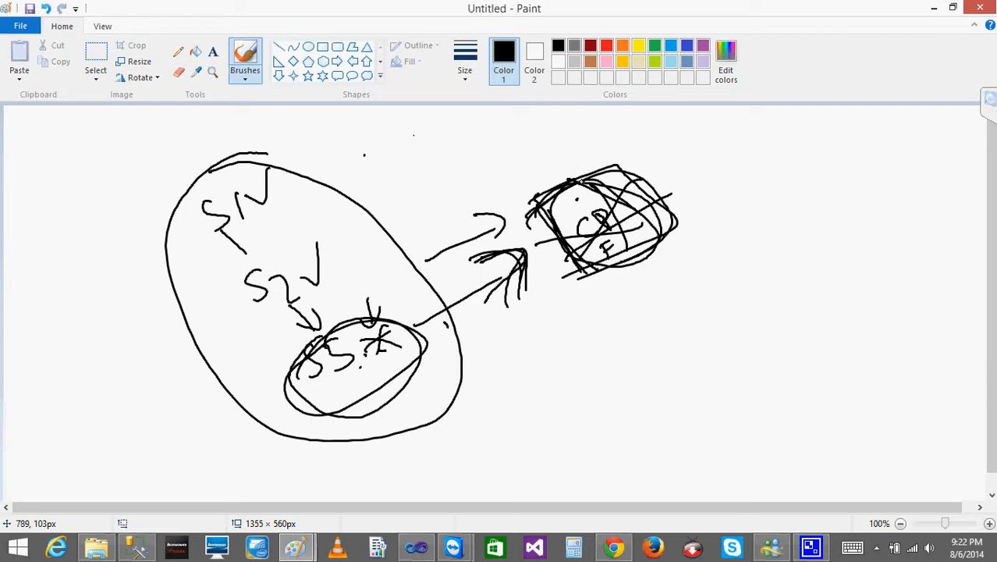
pyautogui.moveTo(241, 185)
pyautogui.mouseDown()
pyautogui.moveTo(270, 201)
pyautogui.moveTo(263, 160)
pyautogui.mouseUp()
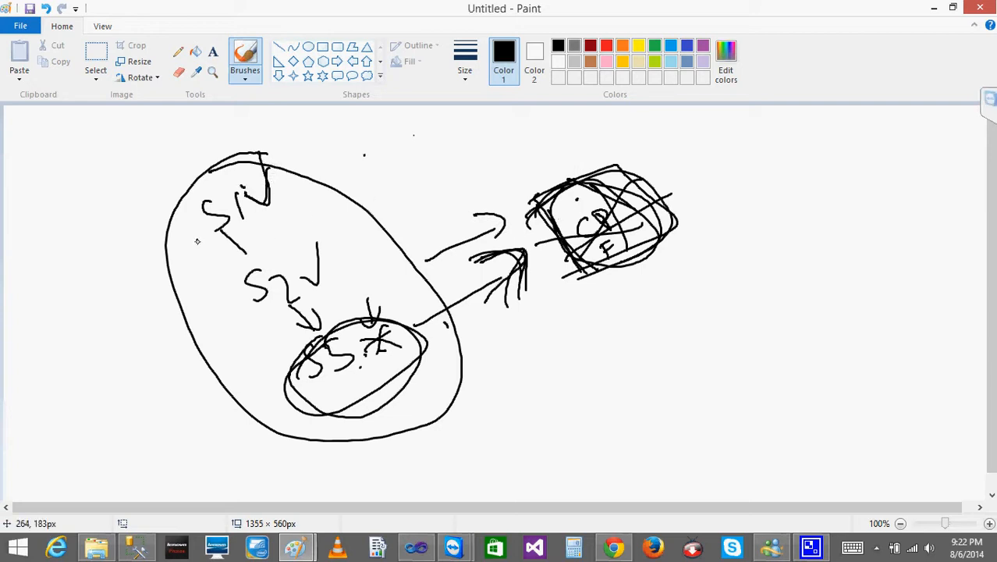
pyautogui.moveTo(176, 258); pyautogui.dragTo(189, 232)
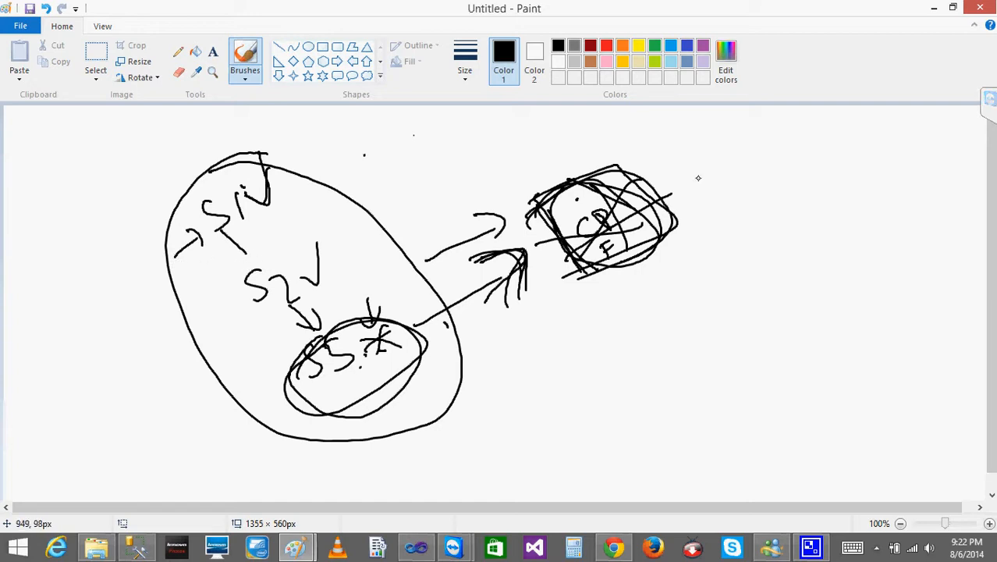
# - Draw an arrow from the checkpoint box to a handwritten, circled "Never" and mark a small cross below the arrow
pyautogui.moveTo(675, 164)
pyautogui.mouseDown()
pyautogui.moveTo(697, 150)
pyautogui.moveTo(706, 166)
pyautogui.moveTo(754, 134)
pyautogui.moveTo(778, 139)
pyautogui.moveTo(800, 123)
pyautogui.mouseUp()
pyautogui.moveTo(729, 129)
pyautogui.mouseDown()
pyautogui.moveTo(775, 168)
pyautogui.moveTo(704, 148)
pyautogui.mouseUp()
pyautogui.moveTo(585, 205)
pyautogui.mouseDown()
pyautogui.moveTo(603, 253)
pyautogui.moveTo(671, 195)
pyautogui.moveTo(703, 215)
pyautogui.mouseUp()
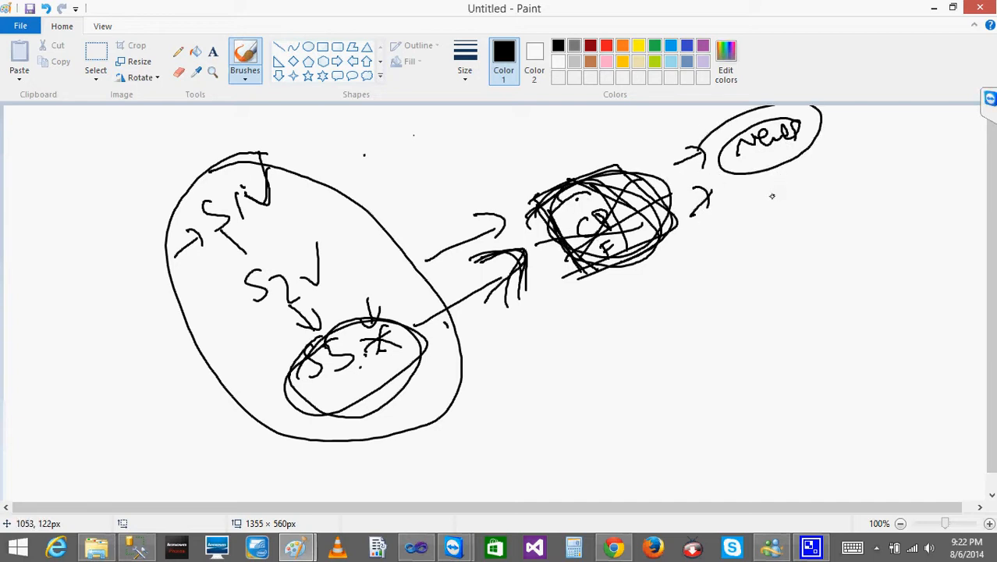
pyautogui.moveTo(665, 178)
pyautogui.mouseDown()
pyautogui.moveTo(686, 154)
pyautogui.moveTo(698, 170)
pyautogui.mouseUp()
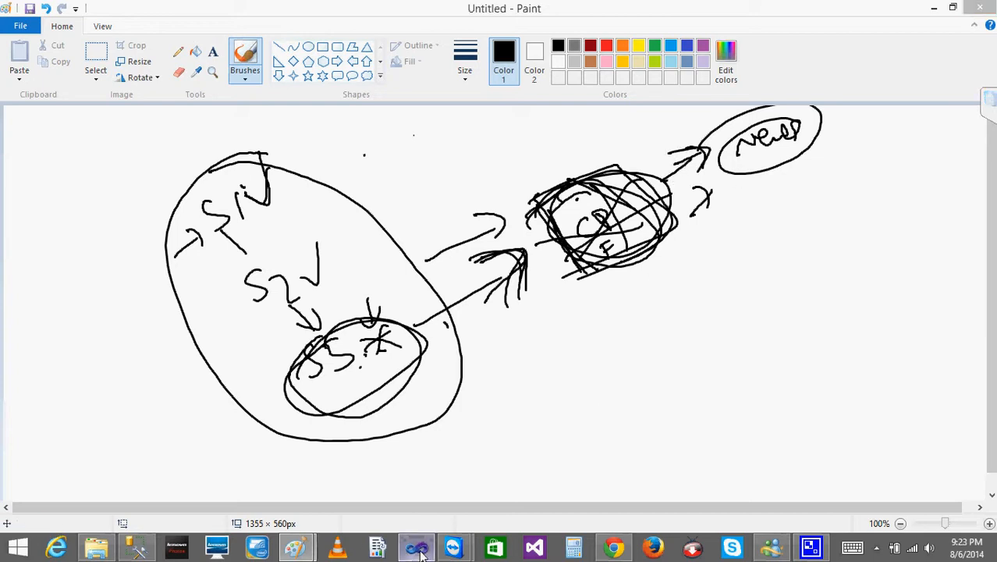
# - Check the CheckpointUsage property in Visual Studio, return to Paint, and handwrite a circled "if exists" below "Never"
pyautogui.click(416, 546)
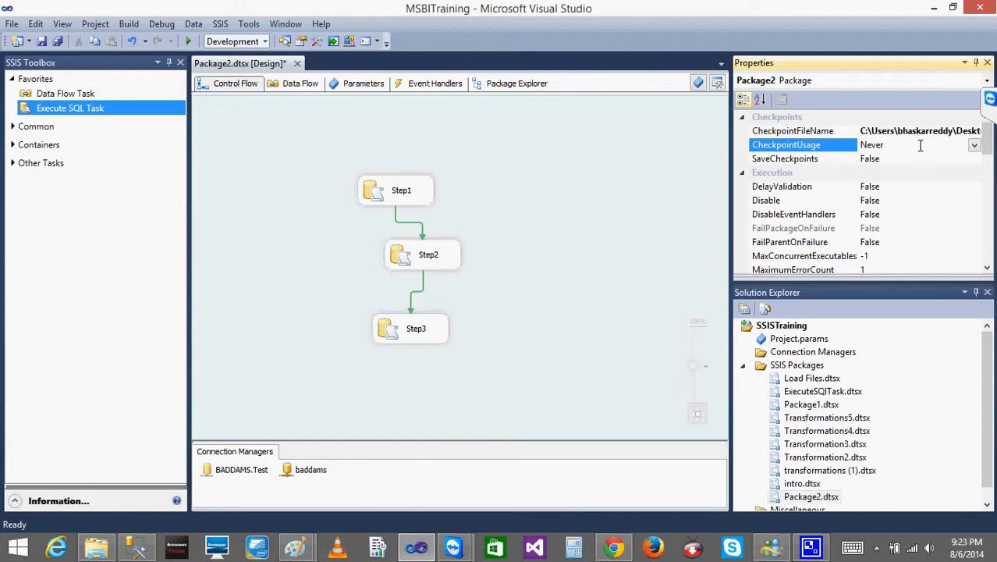
pyautogui.click(934, 7)
pyautogui.moveTo(785, 222); pyautogui.dragTo(794, 237)
pyautogui.click(777, 223)
pyautogui.moveTo(789, 198)
pyautogui.mouseDown()
pyautogui.moveTo(794, 238)
pyautogui.moveTo(812, 216)
pyautogui.mouseUp()
pyautogui.moveTo(816, 215)
pyautogui.mouseDown()
pyautogui.moveTo(814, 227)
pyautogui.moveTo(848, 181)
pyautogui.moveTo(861, 192)
pyautogui.mouseUp()
pyautogui.moveTo(808, 171); pyautogui.dragTo(780, 202)
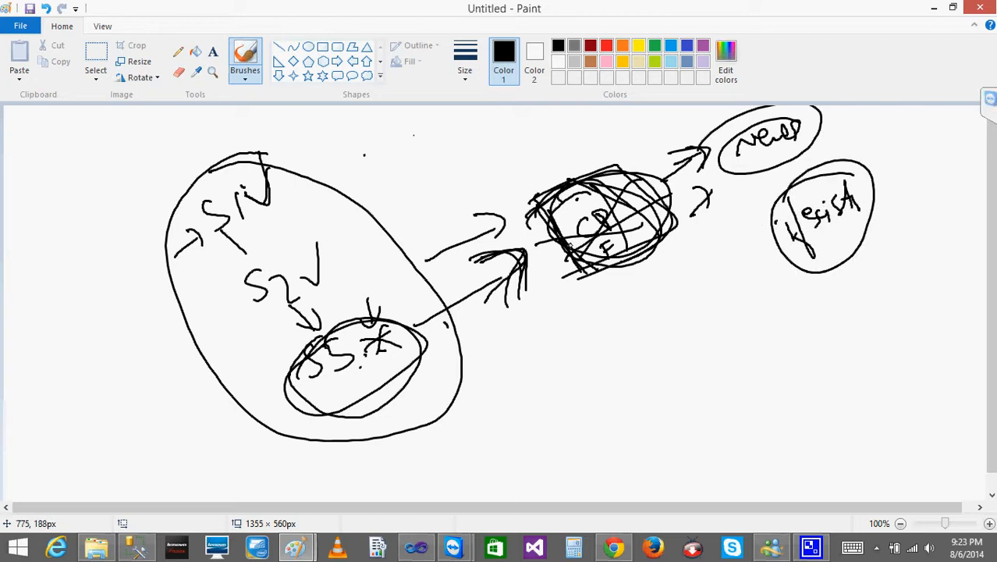
# - Retrace the checkpoint box, its arrow and the "if exists" circle, and add another arrow pointing at S1
pyautogui.moveTo(515, 220)
pyautogui.mouseDown()
pyautogui.moveTo(527, 234)
pyautogui.moveTo(667, 207)
pyautogui.moveTo(597, 274)
pyautogui.mouseUp()
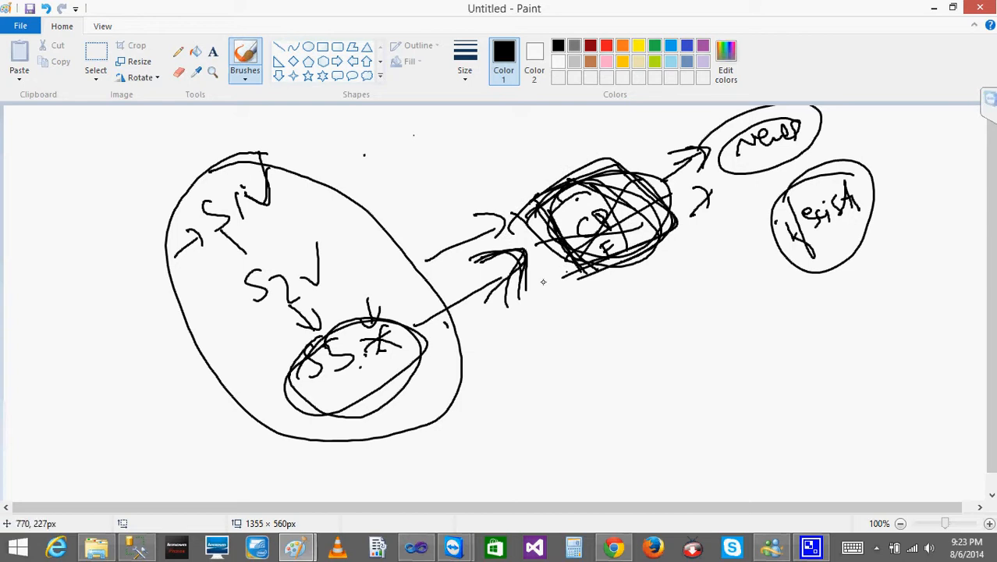
pyautogui.moveTo(481, 278)
pyautogui.mouseDown()
pyautogui.moveTo(524, 284)
pyautogui.moveTo(532, 305)
pyautogui.moveTo(551, 285)
pyautogui.moveTo(517, 292)
pyautogui.mouseUp()
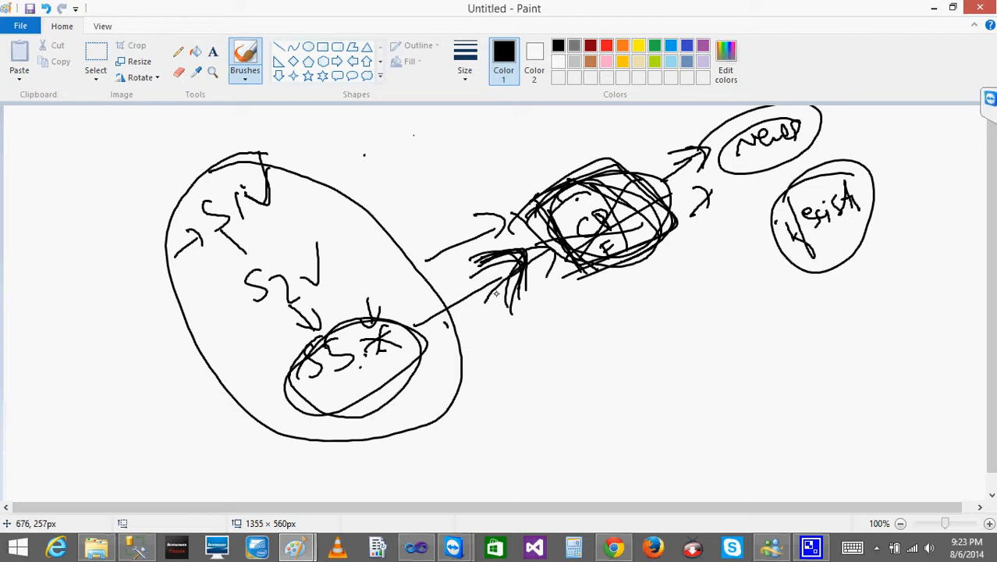
pyautogui.moveTo(482, 264)
pyautogui.mouseDown()
pyautogui.moveTo(530, 201)
pyautogui.moveTo(648, 235)
pyautogui.moveTo(579, 238)
pyautogui.moveTo(610, 254)
pyautogui.moveTo(546, 234)
pyautogui.moveTo(546, 254)
pyautogui.mouseUp()
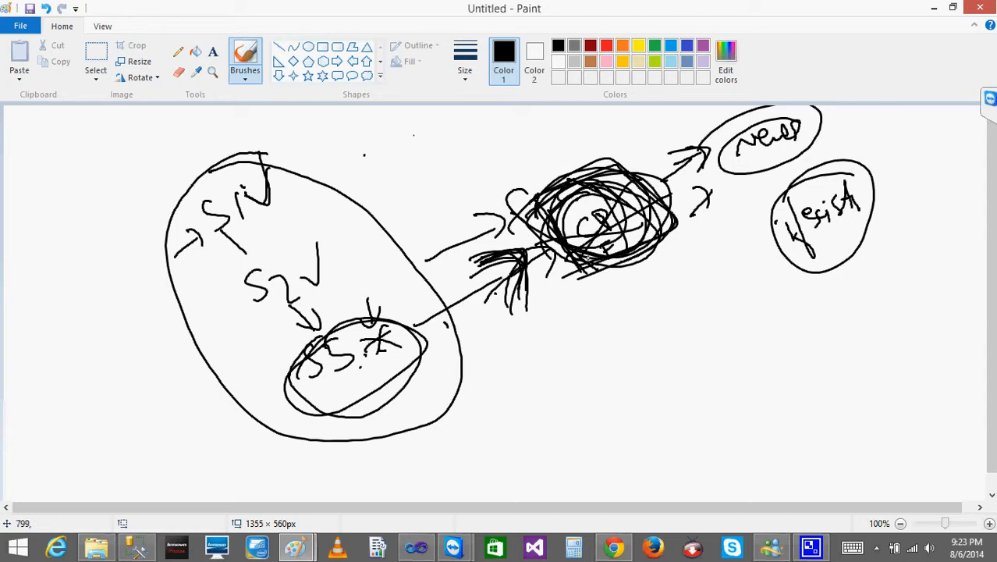
pyautogui.moveTo(858, 153); pyautogui.dragTo(772, 221)
pyautogui.moveTo(546, 283)
pyautogui.mouseDown()
pyautogui.moveTo(503, 295)
pyautogui.moveTo(544, 279)
pyautogui.moveTo(551, 304)
pyautogui.mouseUp()
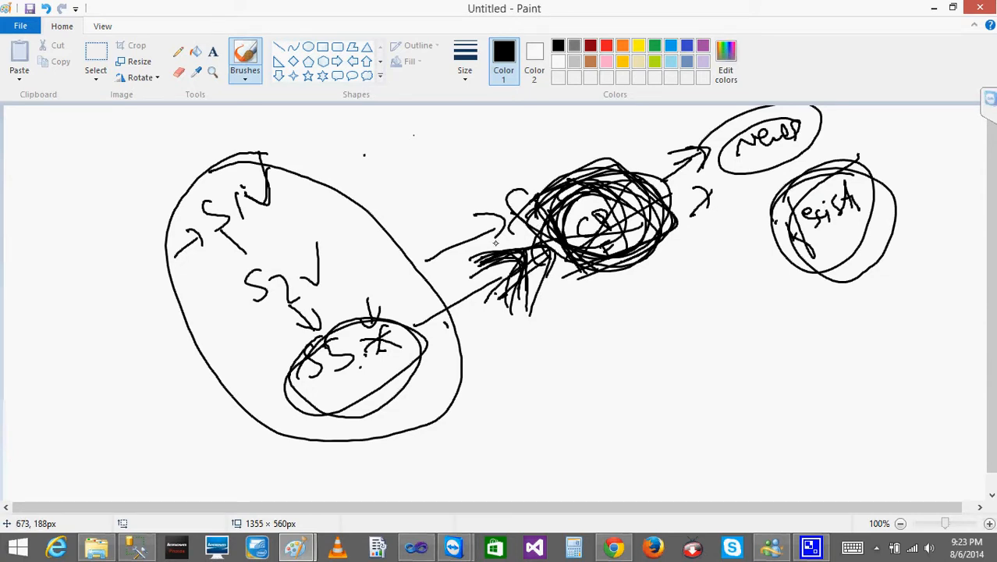
pyautogui.moveTo(163, 177); pyautogui.dragTo(202, 172)
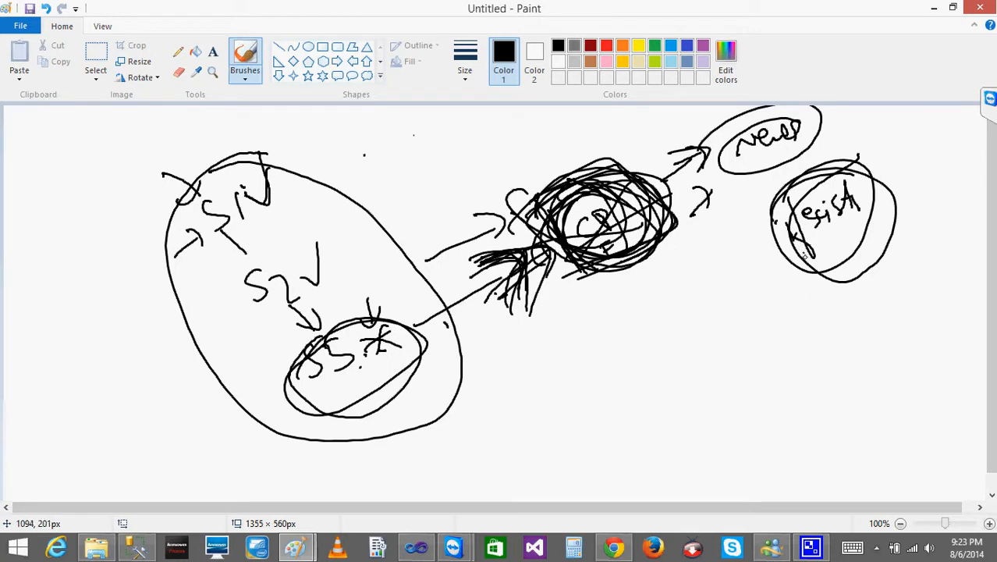
# - Handwrite "always" below "if exists" and retrace the arrow from S3 and the checkpoint file box
pyautogui.moveTo(810, 320)
pyautogui.mouseDown()
pyautogui.moveTo(779, 283)
pyautogui.moveTo(822, 308)
pyautogui.moveTo(851, 281)
pyautogui.mouseUp()
pyautogui.moveTo(409, 317)
pyautogui.mouseDown()
pyautogui.moveTo(495, 261)
pyautogui.moveTo(512, 306)
pyautogui.mouseUp()
pyautogui.moveTo(583, 191)
pyautogui.mouseDown()
pyautogui.moveTo(569, 264)
pyautogui.moveTo(532, 223)
pyautogui.moveTo(549, 288)
pyautogui.mouseUp()
pyautogui.moveTo(434, 319)
pyautogui.mouseDown()
pyautogui.moveTo(500, 263)
pyautogui.moveTo(521, 261)
pyautogui.moveTo(522, 310)
pyautogui.mouseUp()
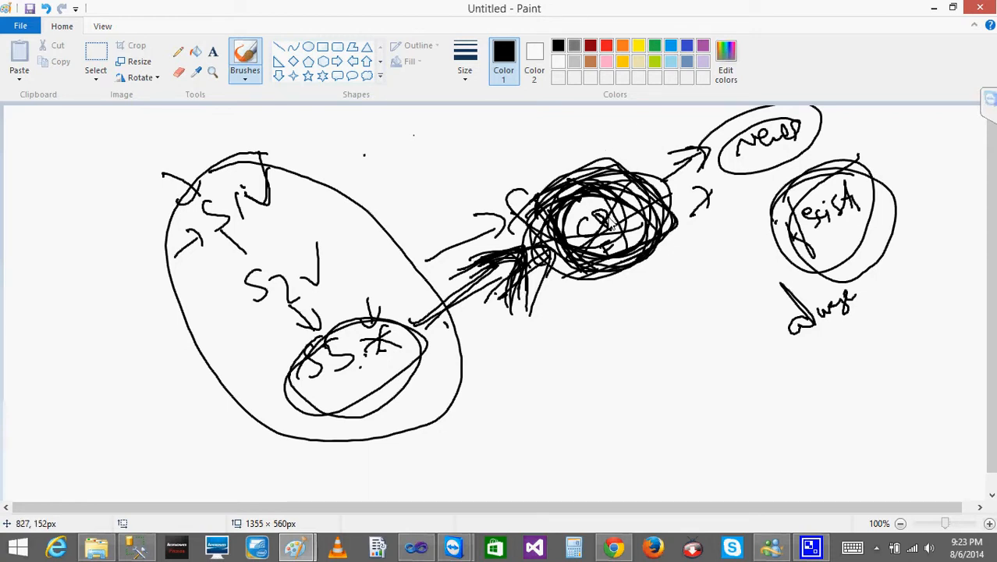
pyautogui.moveTo(613, 223)
pyautogui.mouseDown()
pyautogui.moveTo(624, 192)
pyautogui.moveTo(587, 264)
pyautogui.moveTo(649, 223)
pyautogui.mouseUp()
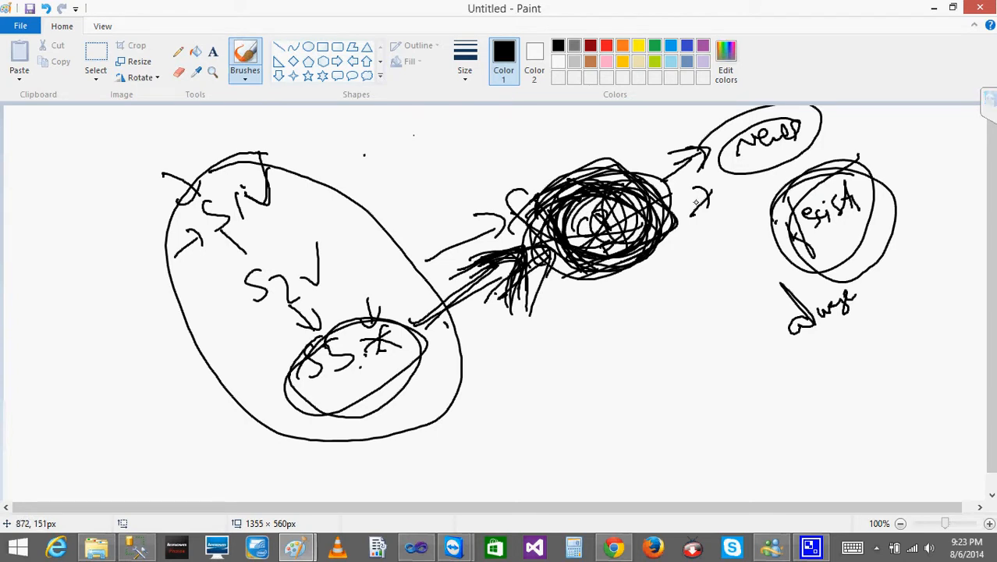
pyautogui.moveTo(817, 265)
pyautogui.mouseDown()
pyautogui.moveTo(751, 293)
pyautogui.moveTo(763, 331)
pyautogui.mouseUp()
pyautogui.moveTo(415, 218)
pyautogui.mouseDown()
pyautogui.moveTo(406, 239)
pyautogui.moveTo(459, 209)
pyautogui.mouseUp()
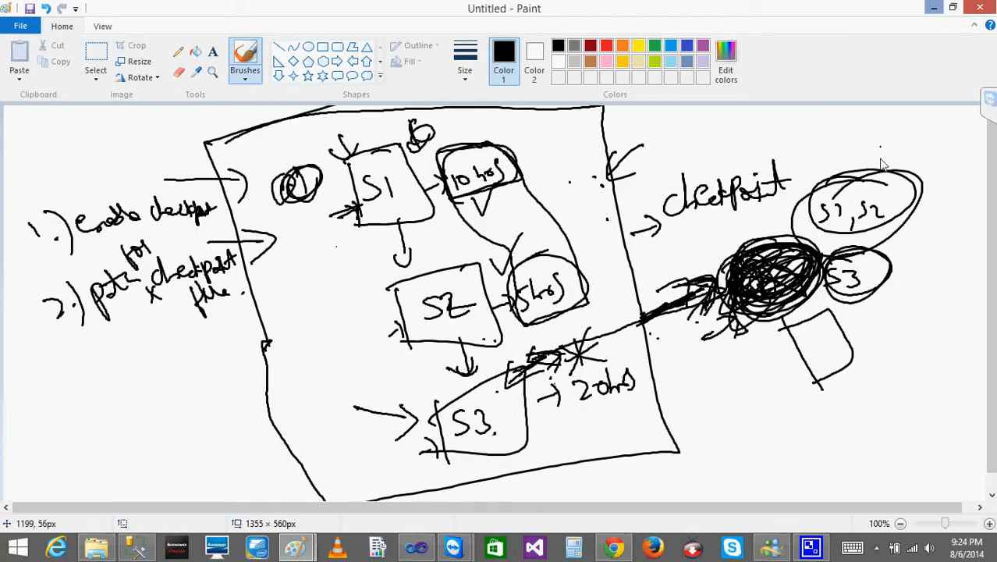
# - Switch to Visual Studio and set the package's CheckpointUsage property to IfExists
pyautogui.click(416, 548)
pyautogui.click(973, 146)
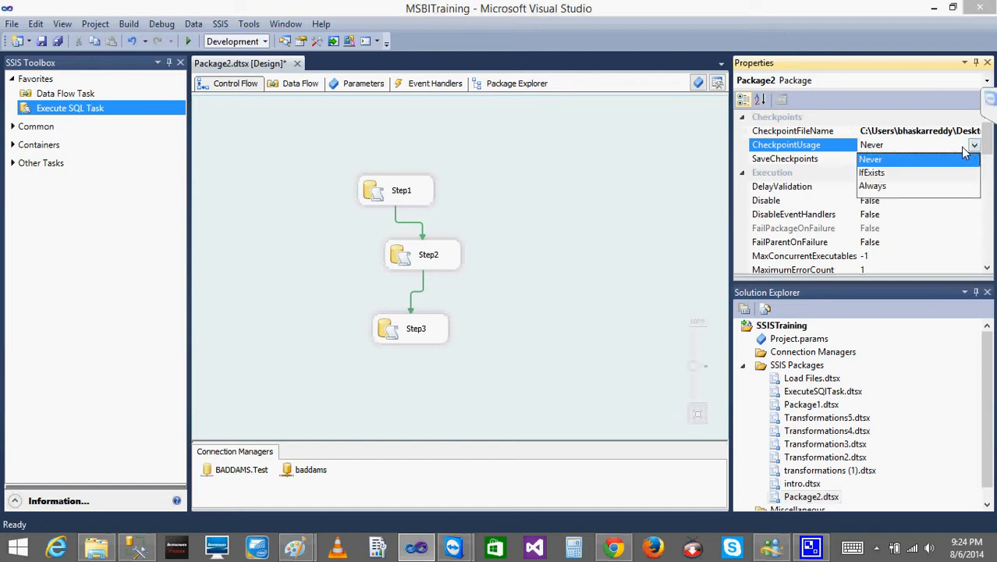
pyautogui.click(877, 172)
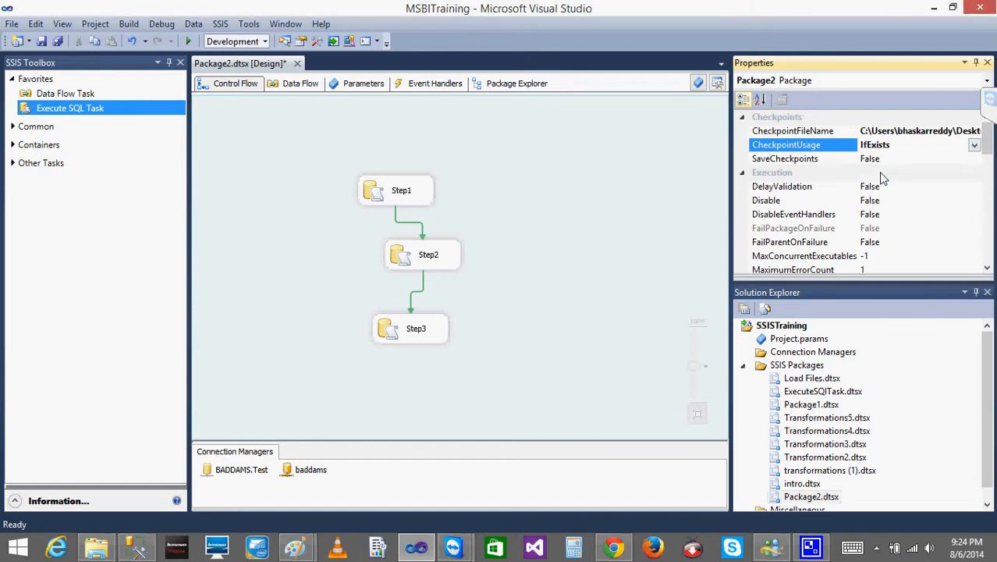
# - Set the package's SaveCheckpoints property to True
pyautogui.click(871, 159)
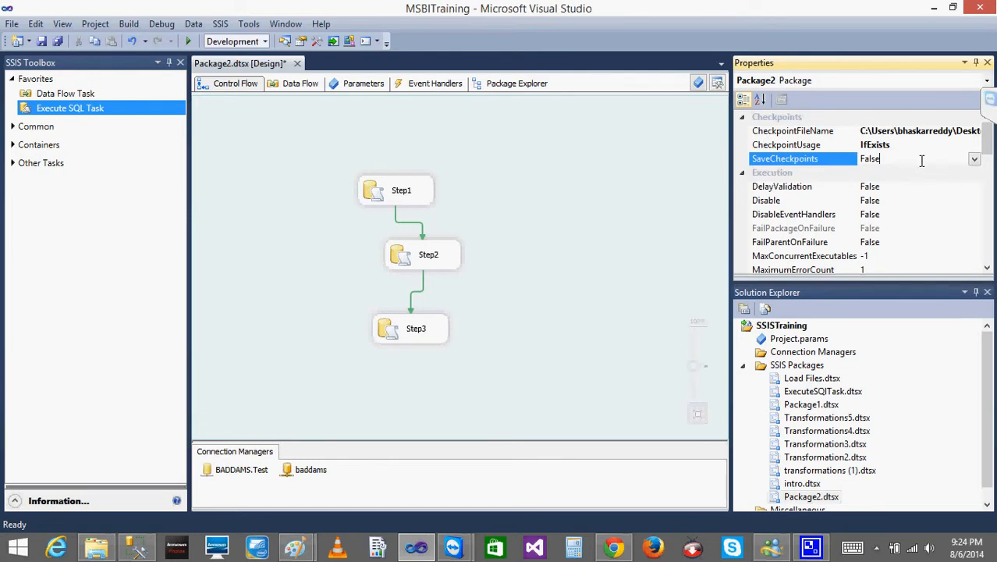
pyautogui.click(814, 146)
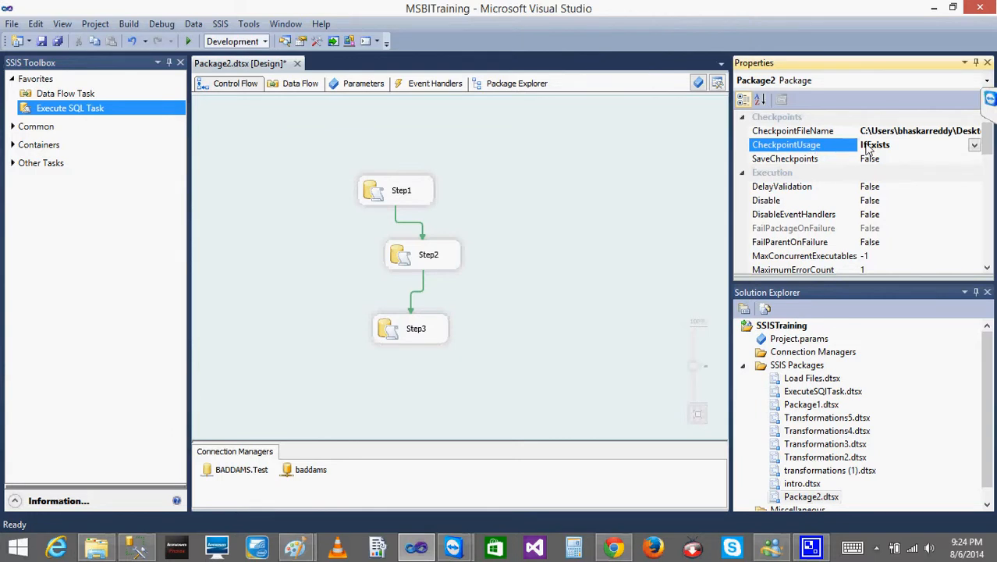
pyautogui.click(849, 159)
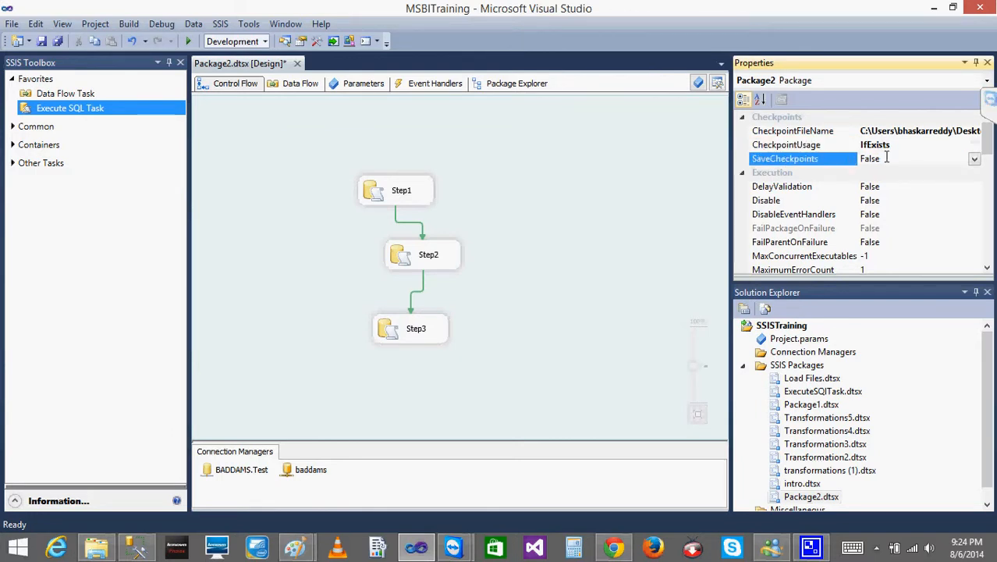
pyautogui.click(974, 159)
pyautogui.click(876, 175)
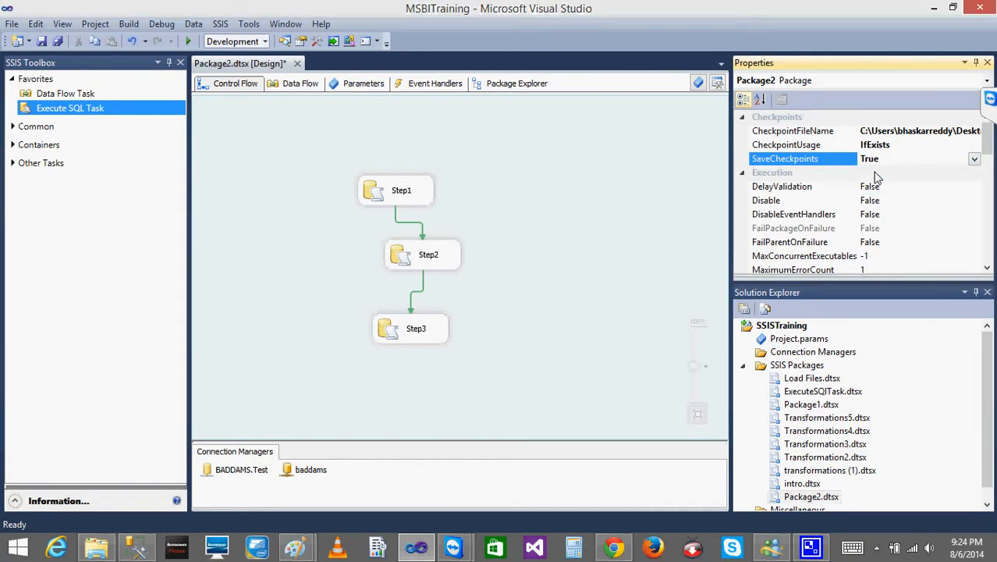
pyautogui.press('super+c')
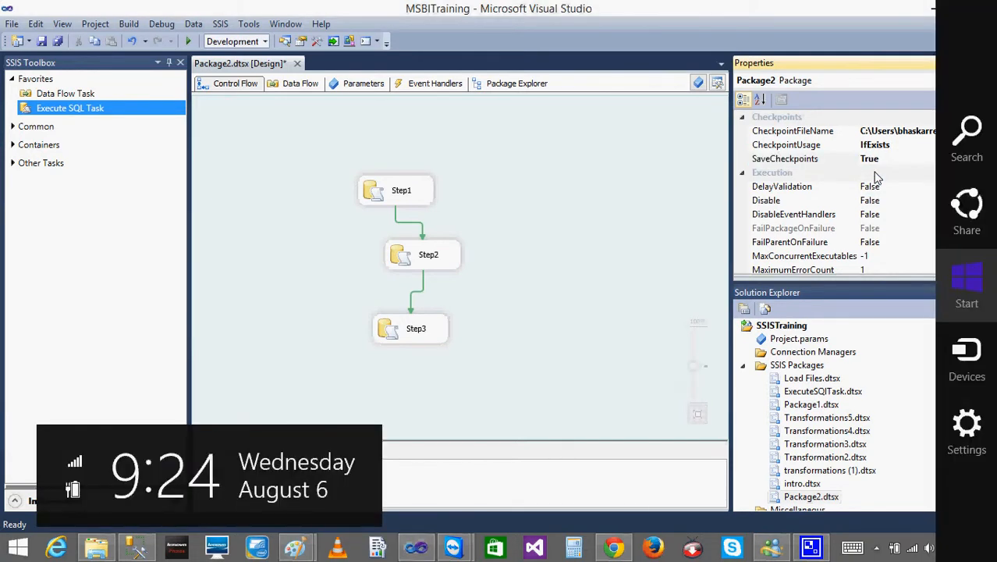
pyautogui.click(567, 177)
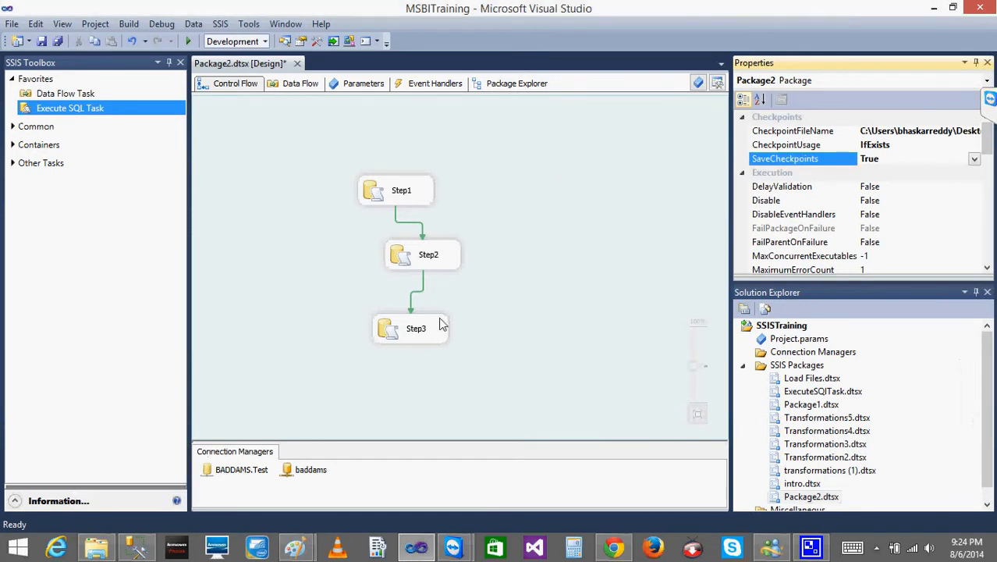
# - Change the Step3 task's SQL statement to INSERT INTO [CmpnyLd1] VALUES(2003) and accept the edit
pyautogui.doubleClick(390, 332)
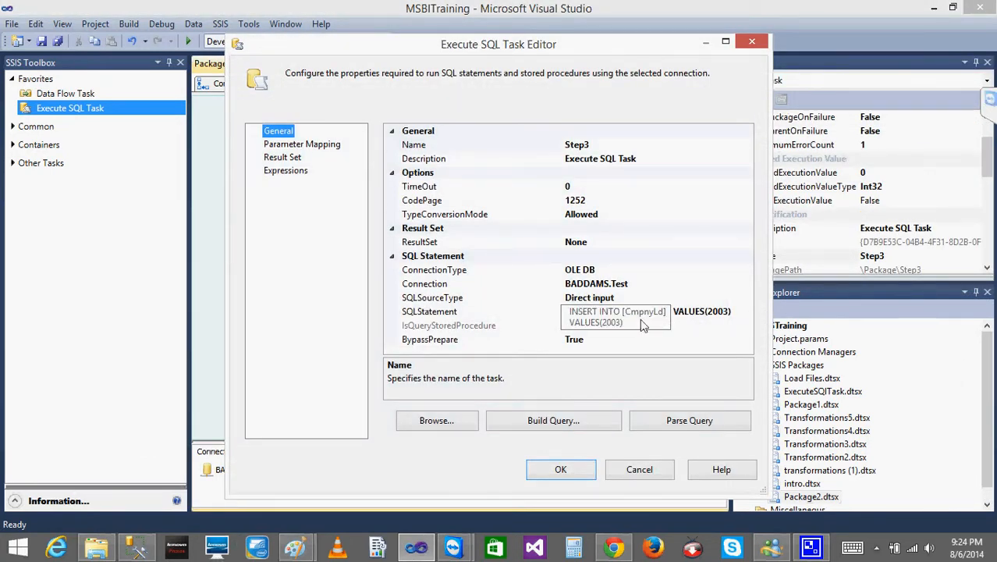
pyautogui.click(135, 549)
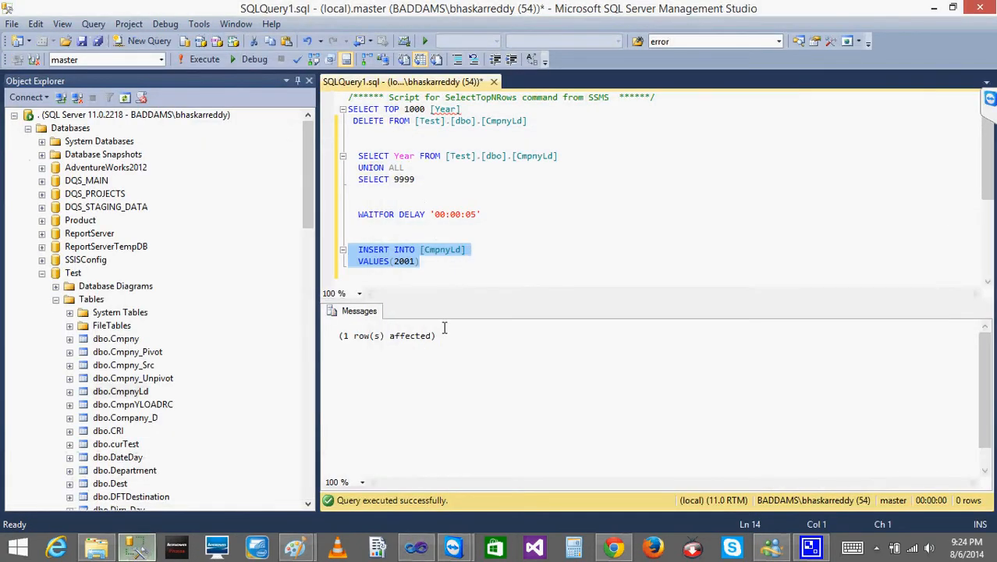
pyautogui.click(479, 268)
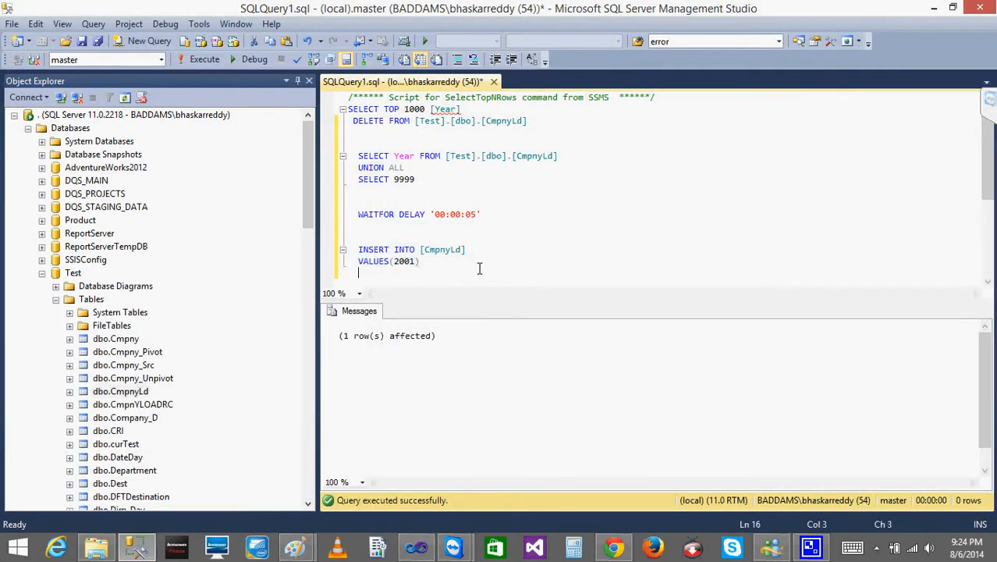
pyautogui.click(136, 551)
pyautogui.click(665, 314)
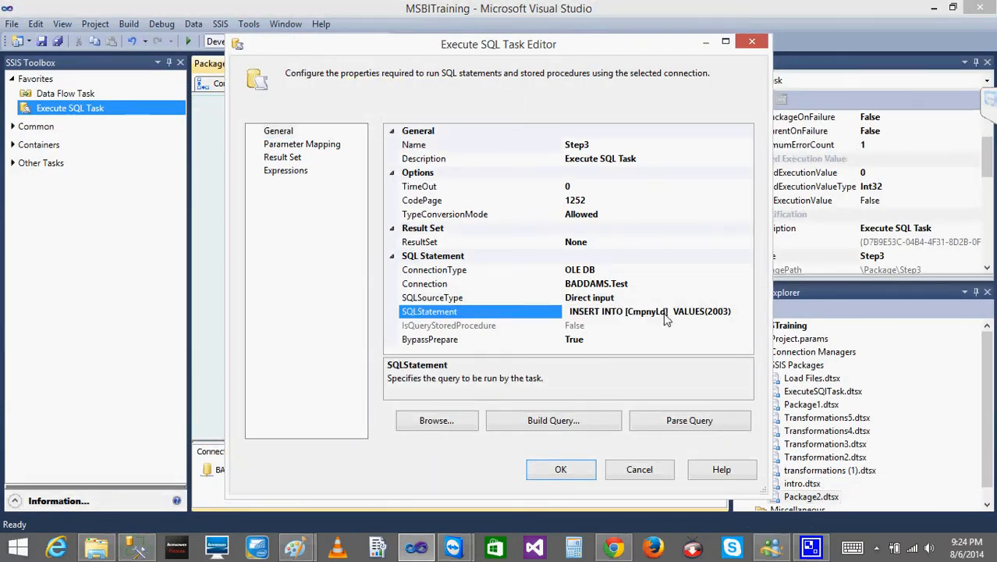
pyautogui.write('1')
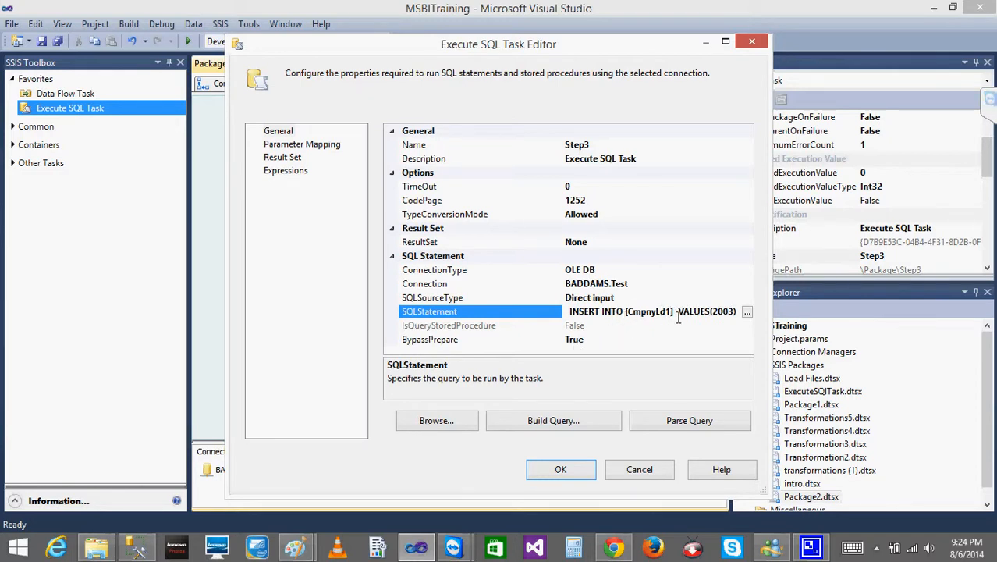
pyautogui.click(568, 469)
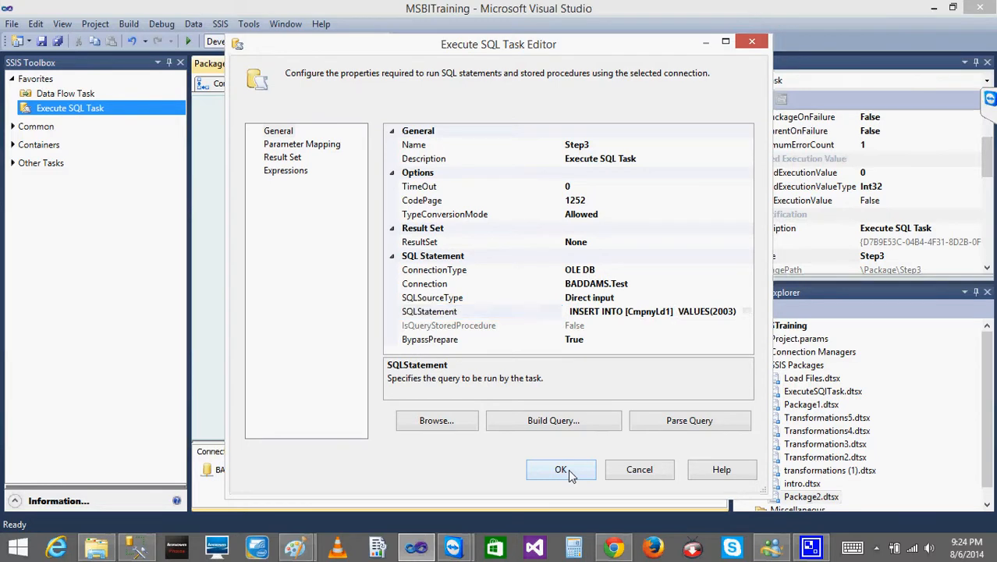
pyautogui.click(571, 305)
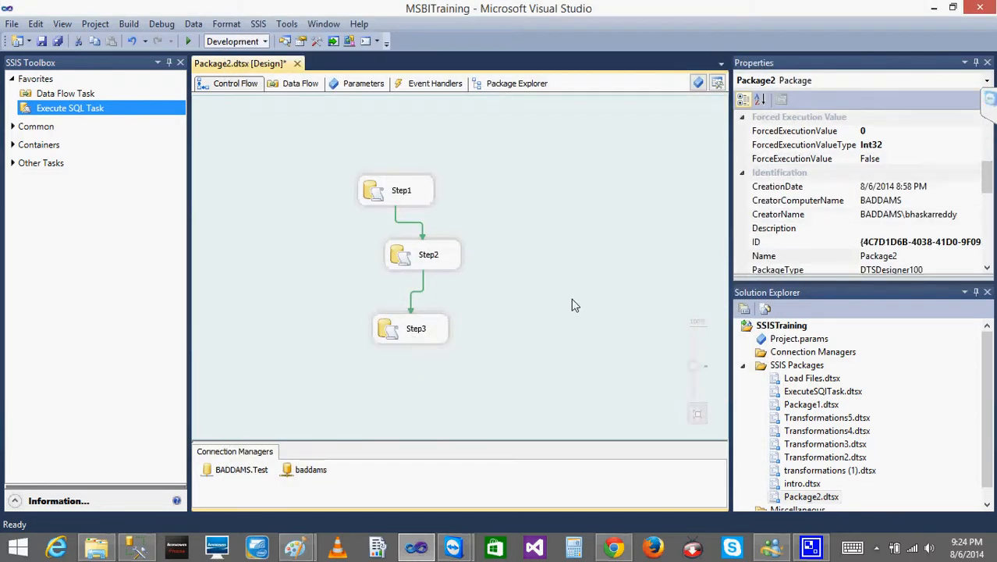
# - Check the contents of the Files folder in File Explorer before running the package, and return to Visual Studio
pyautogui.click(96, 549)
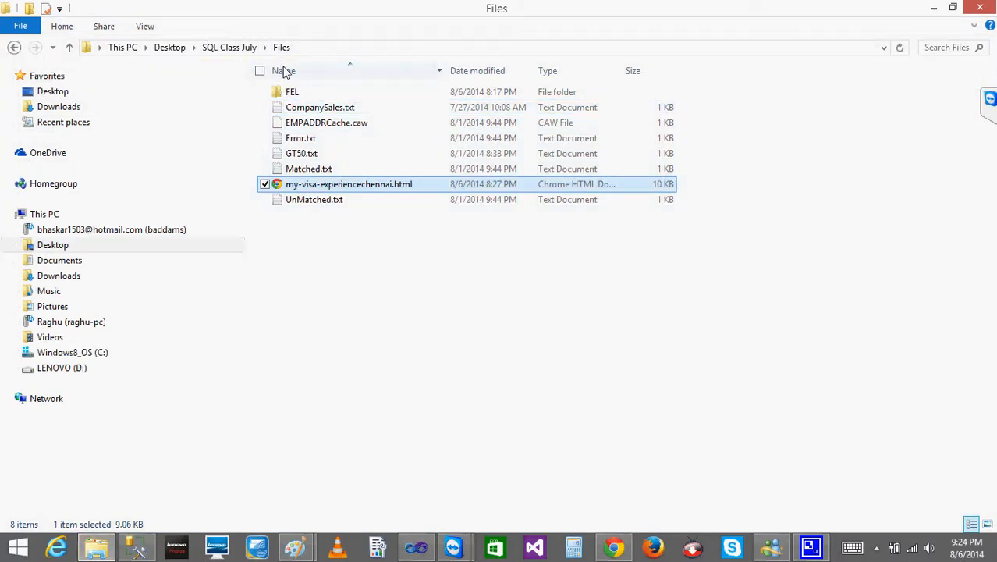
pyautogui.click(319, 244)
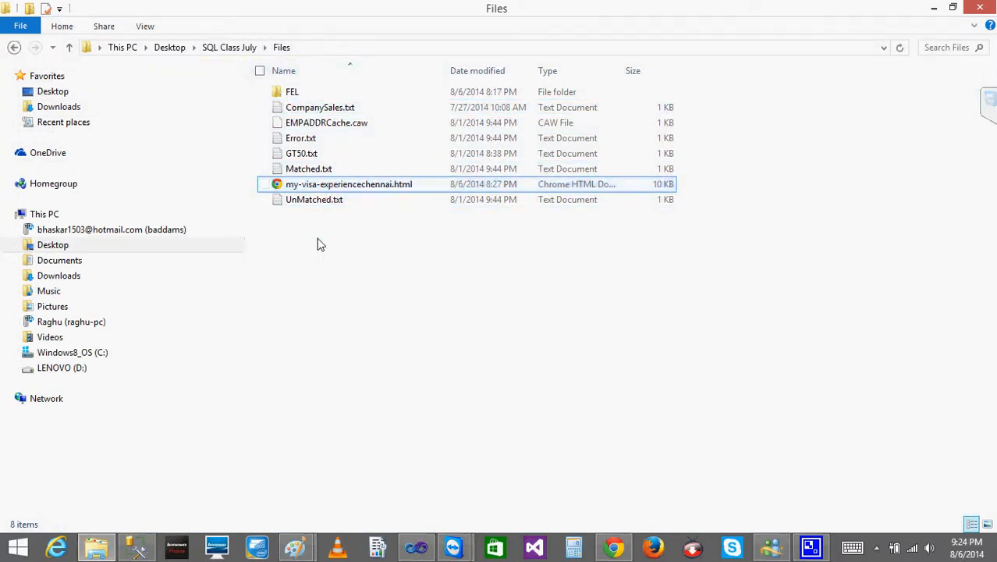
pyautogui.click(933, 8)
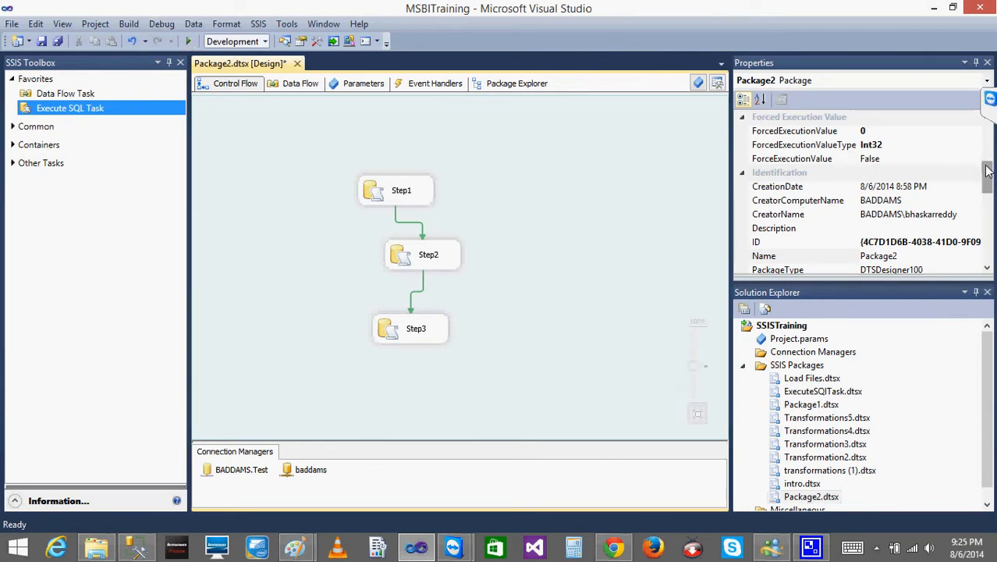
# - Review the CheckpointUsage and SaveCheckpoints properties of Package2
pyautogui.moveTo(988, 172); pyautogui.dragTo(988, 128)
pyautogui.moveTo(995, 2)
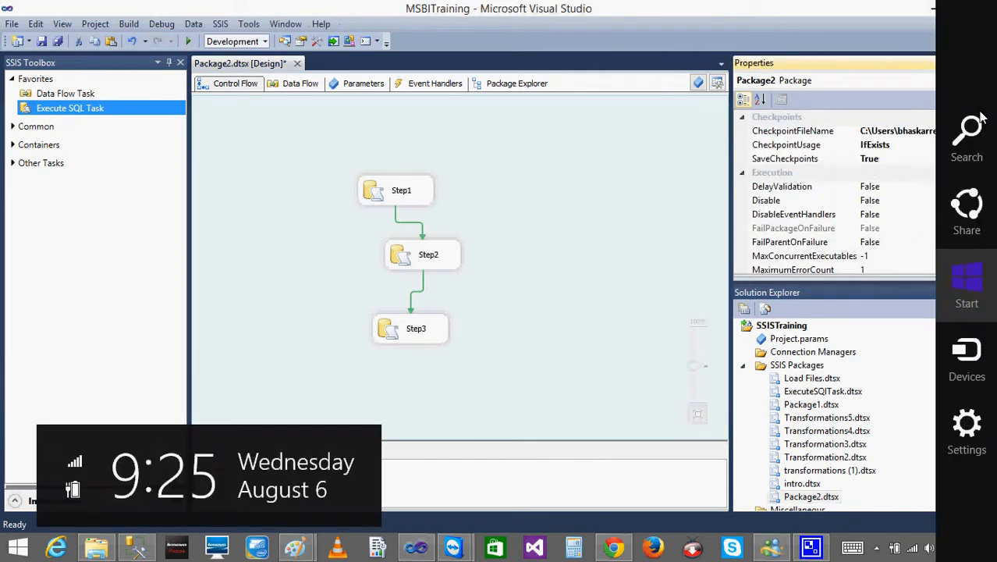
pyautogui.click(807, 146)
pyautogui.click(805, 161)
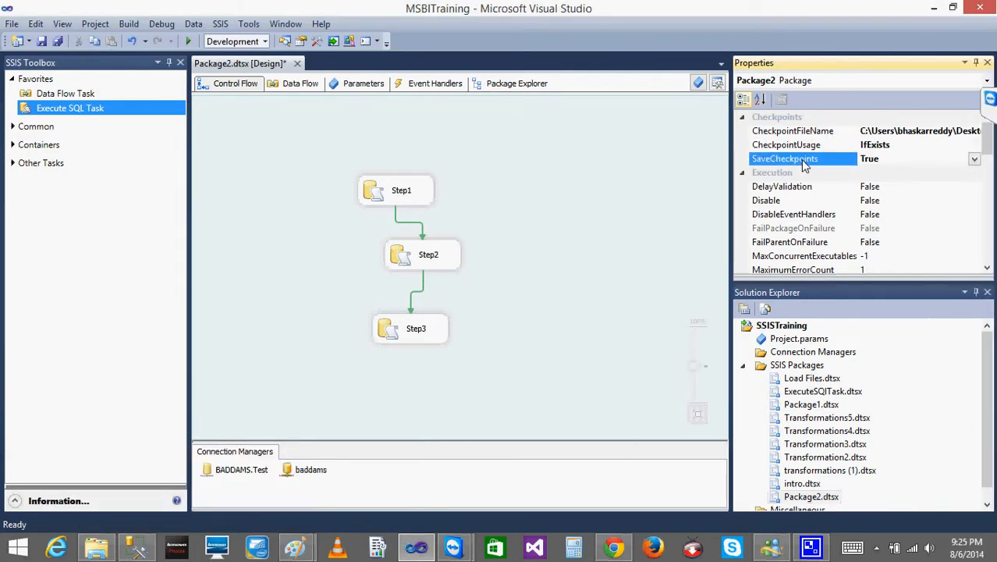
pyautogui.click(887, 145)
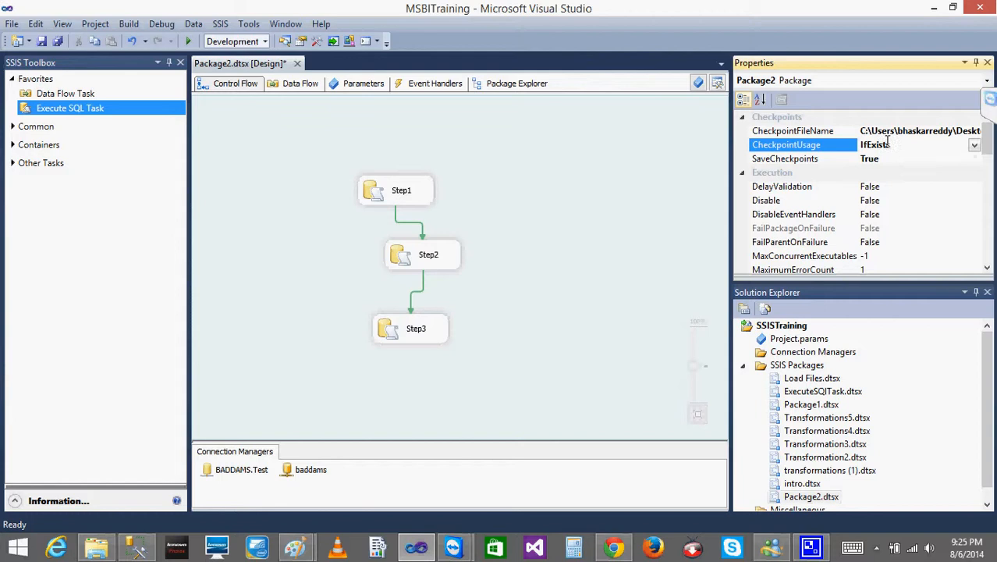
pyautogui.click(893, 161)
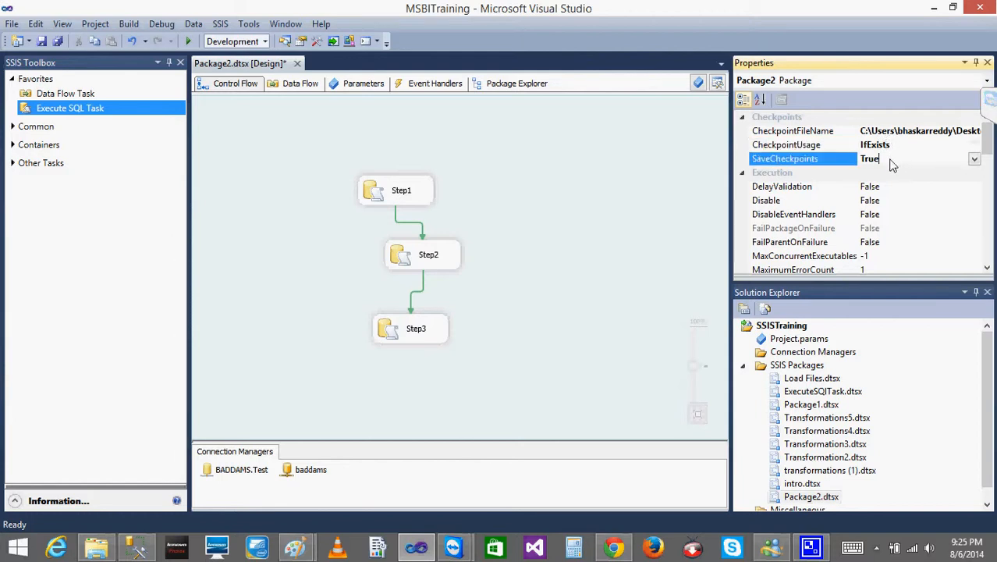
# - Run Package2 in debug mode and check the execution status of its tasks down to Step3
pyautogui.click(691, 104)
pyautogui.click(188, 41)
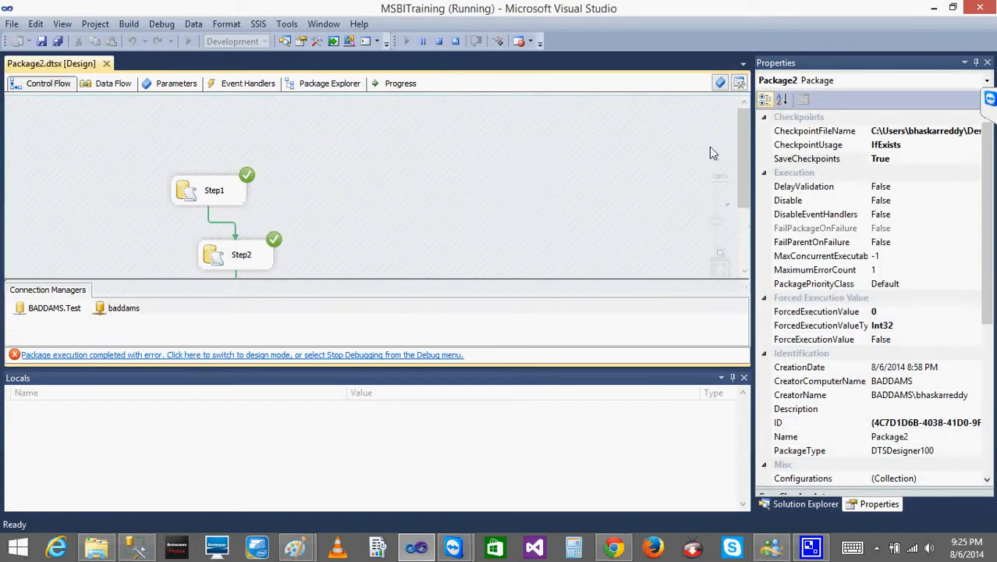
pyautogui.click(738, 236)
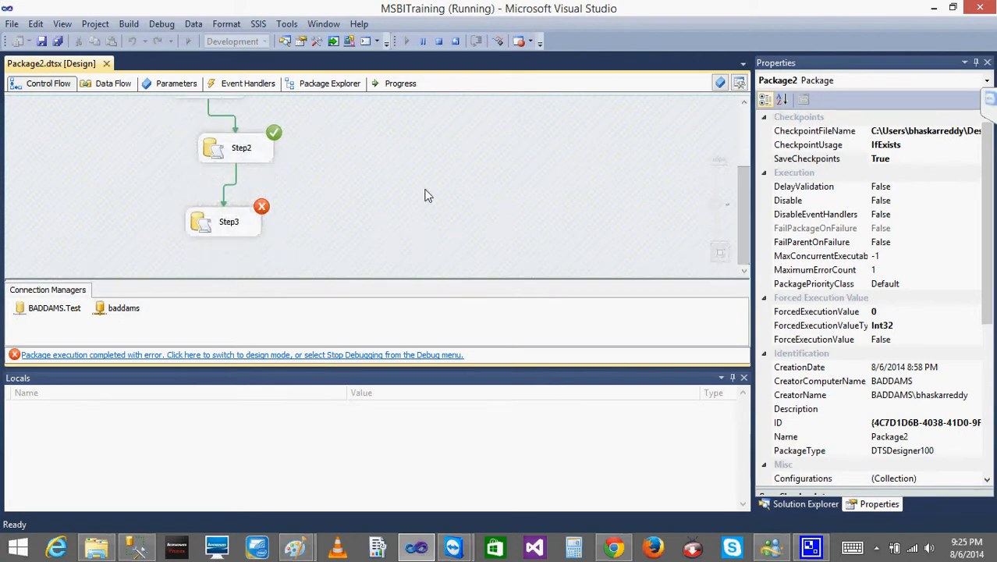
# - Inspect the SQL statement of the Step3 task and close its editor without saving changes
pyautogui.doubleClick(228, 221)
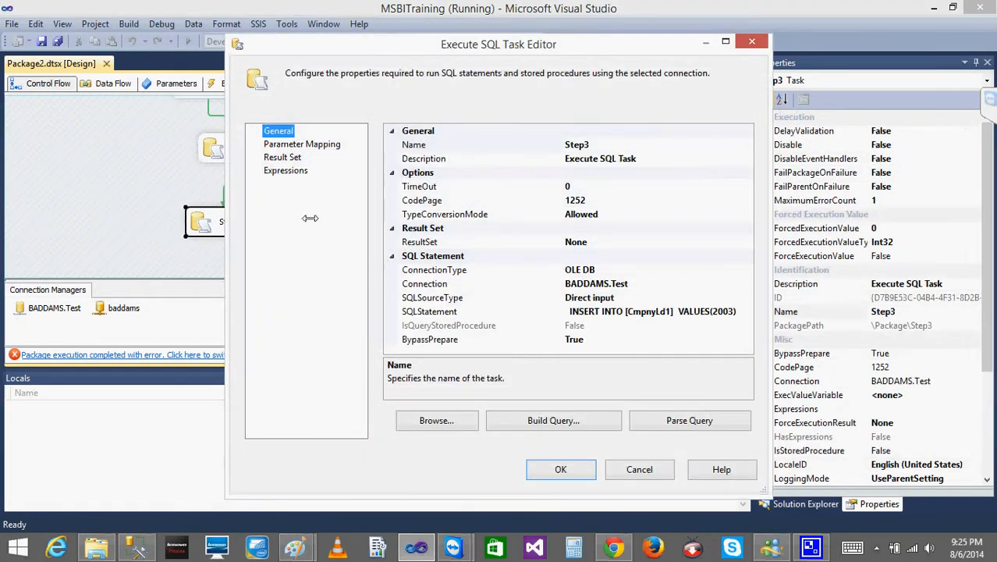
pyautogui.click(675, 316)
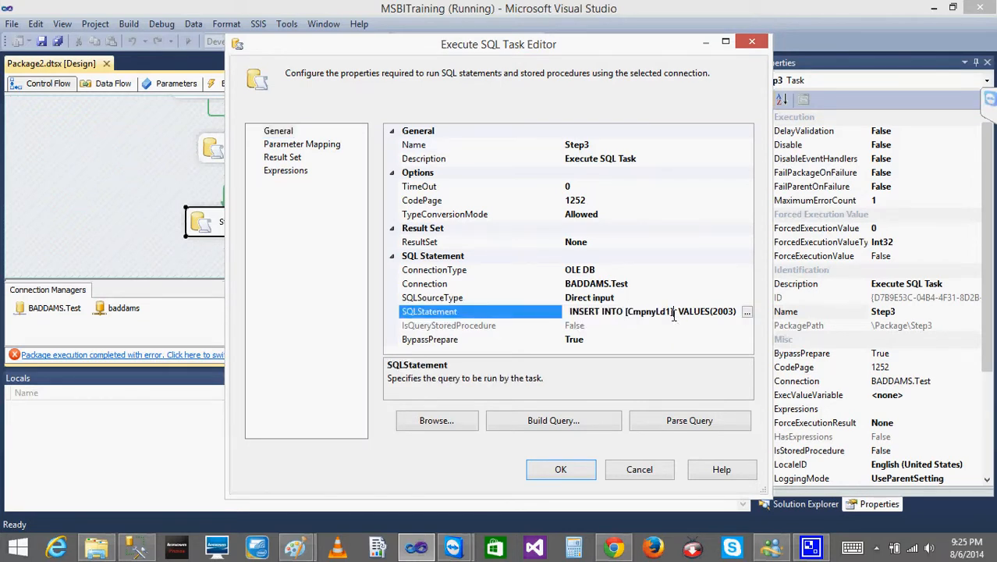
pyautogui.click(638, 469)
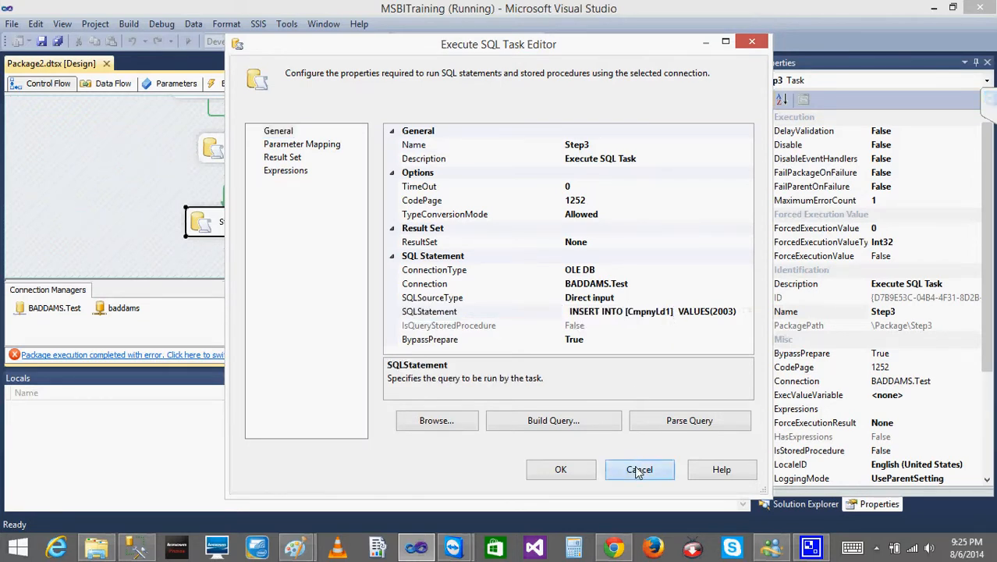
# - Check the Files folder for the checkpoint file and stop debugging the package in Visual Studio
pyautogui.click(97, 548)
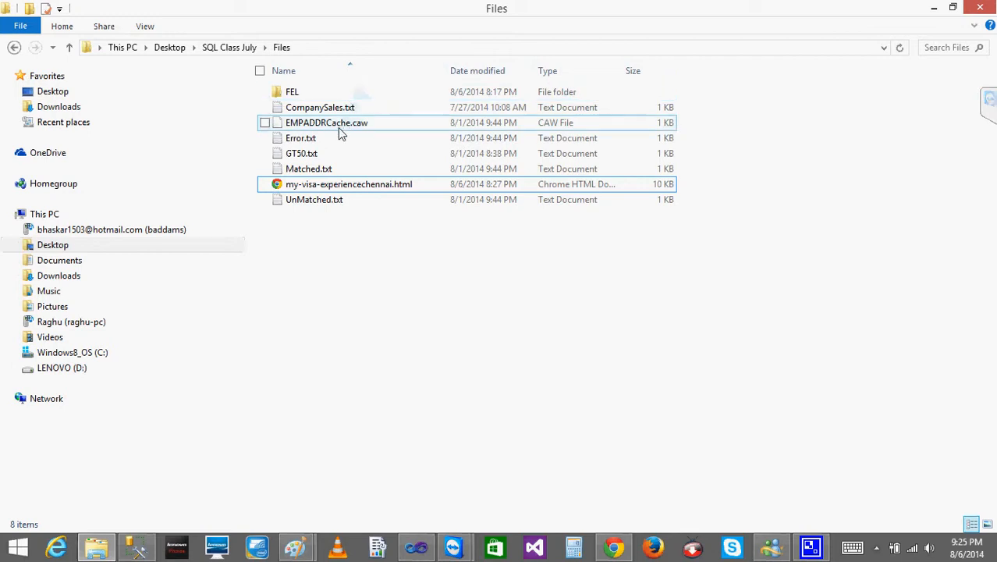
pyautogui.click(935, 9)
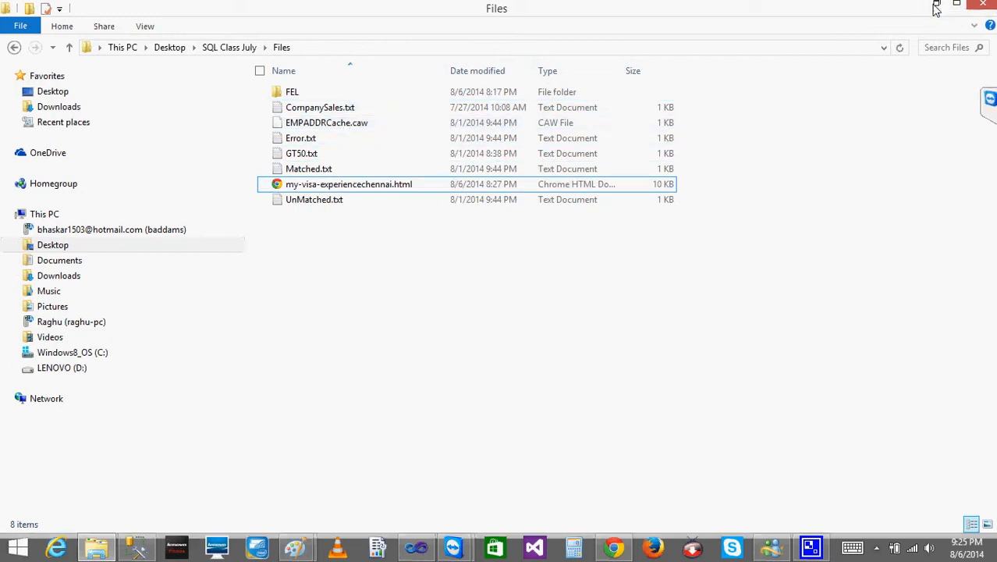
pyautogui.click(484, 189)
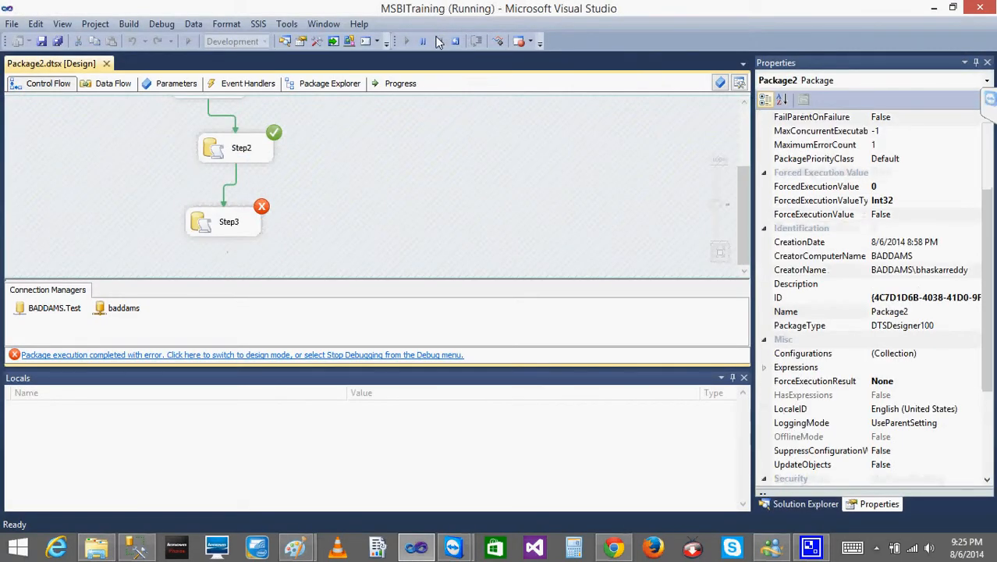
pyautogui.click(438, 42)
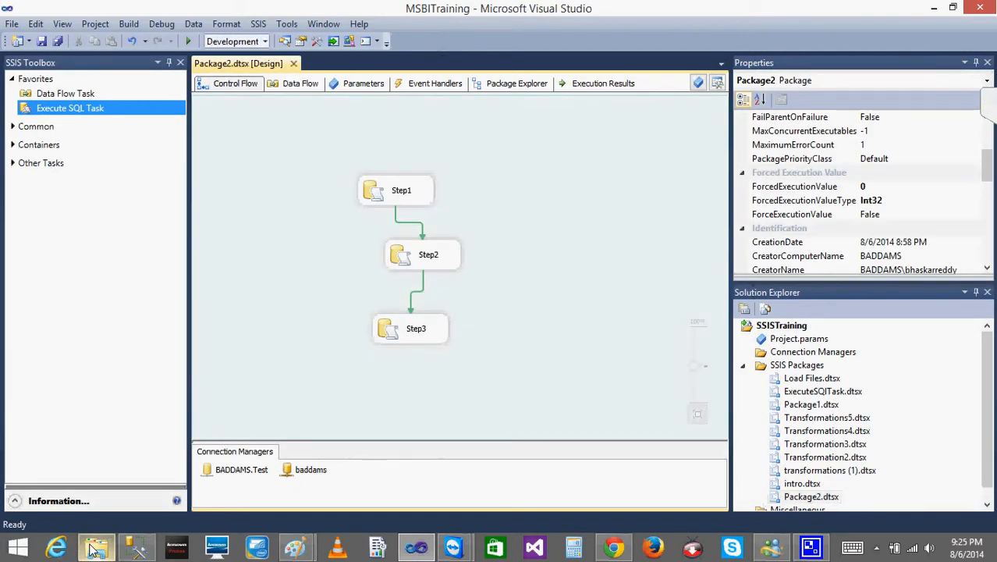
# - Look for the checkpoint file in the Files, SQL Class July and Desktop folders, and return to Visual Studio
pyautogui.click(94, 548)
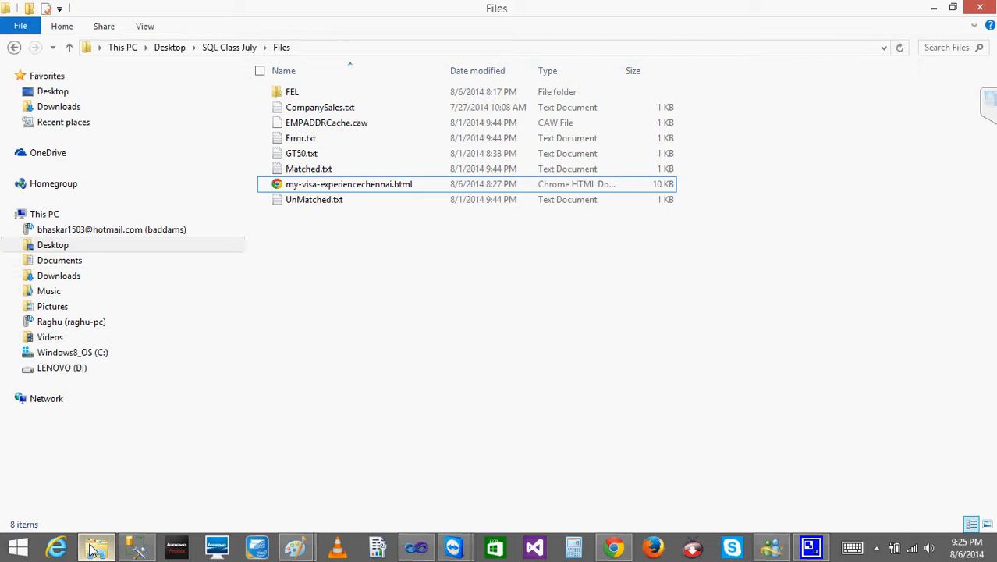
pyautogui.click(211, 53)
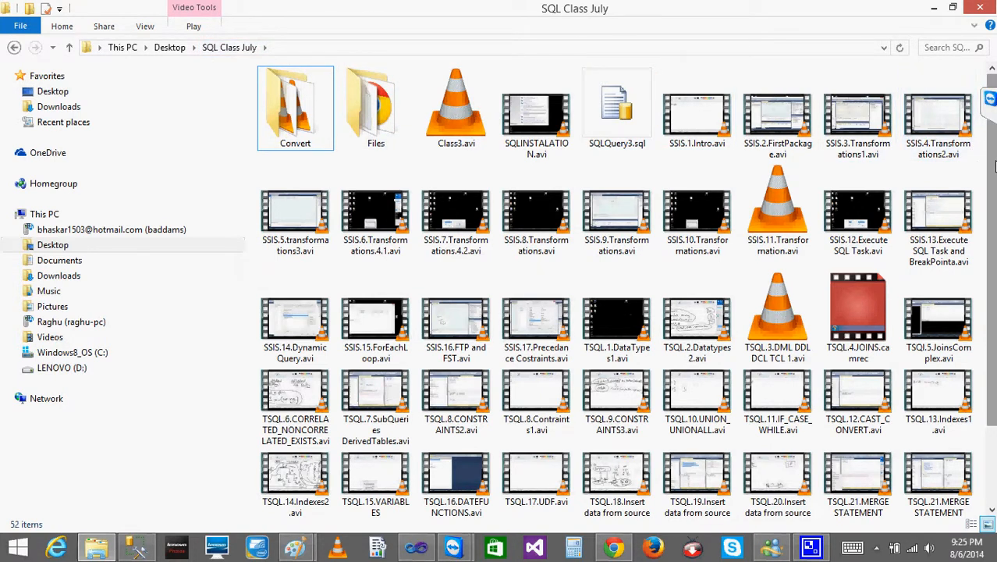
pyautogui.scroll(-2, 989, 98)
pyautogui.scroll(2, 990, 98)
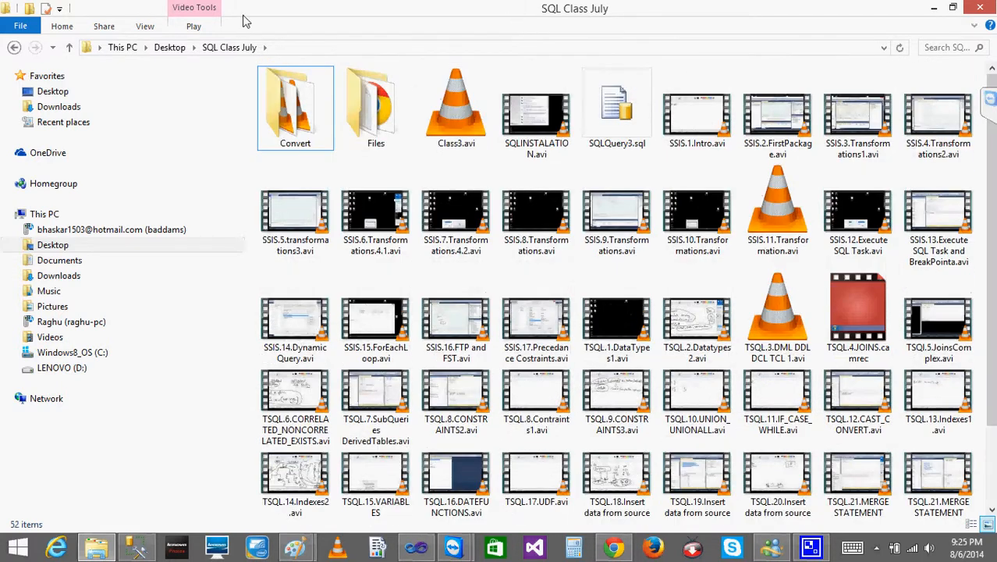
pyautogui.click(169, 48)
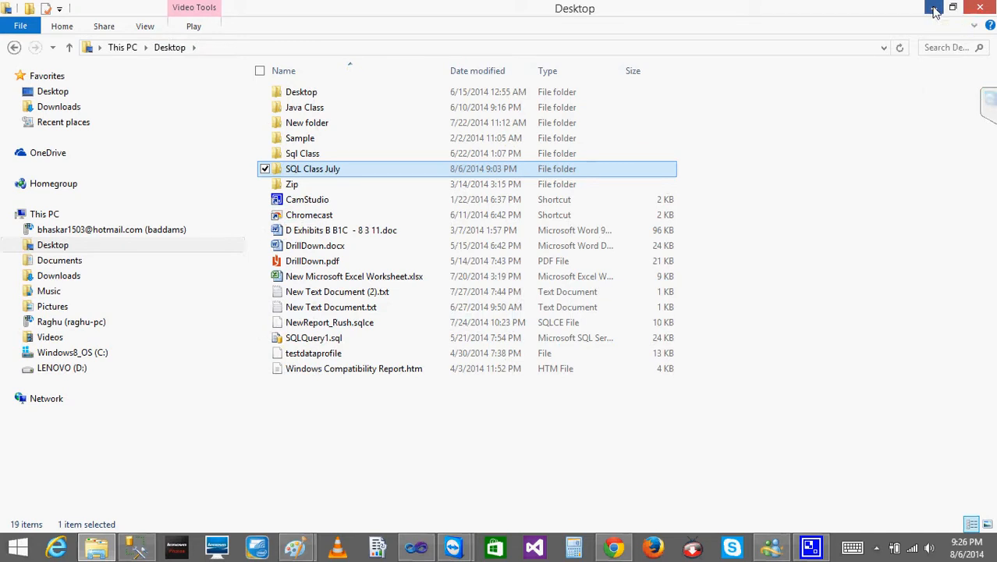
pyautogui.click(935, 9)
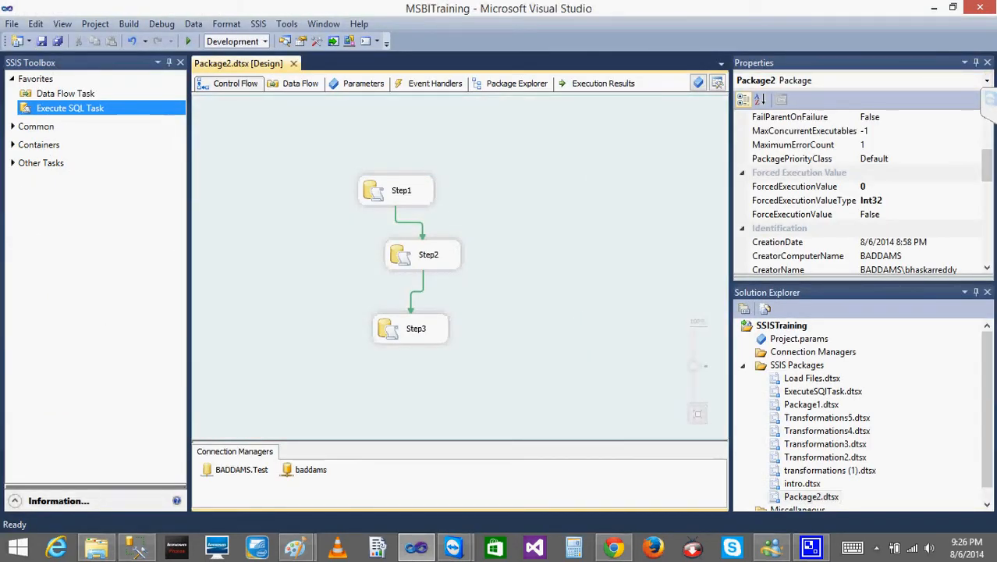
# - Review the package's checkpoint properties and browse the CheckpointFileName location across all file types, cancelling the file selection
pyautogui.moveTo(990, 152); pyautogui.dragTo(988, 129)
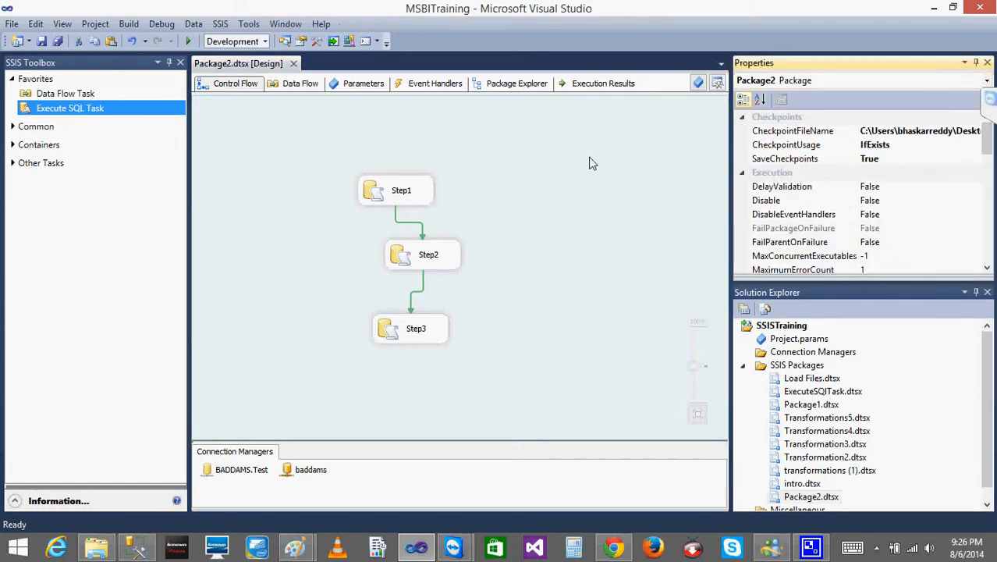
pyautogui.click(546, 184)
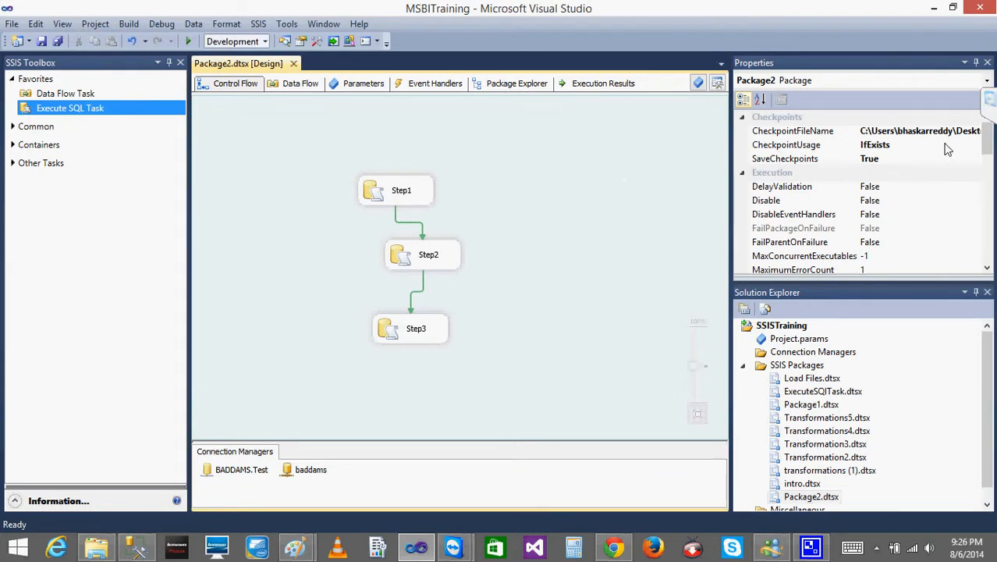
pyautogui.click(905, 145)
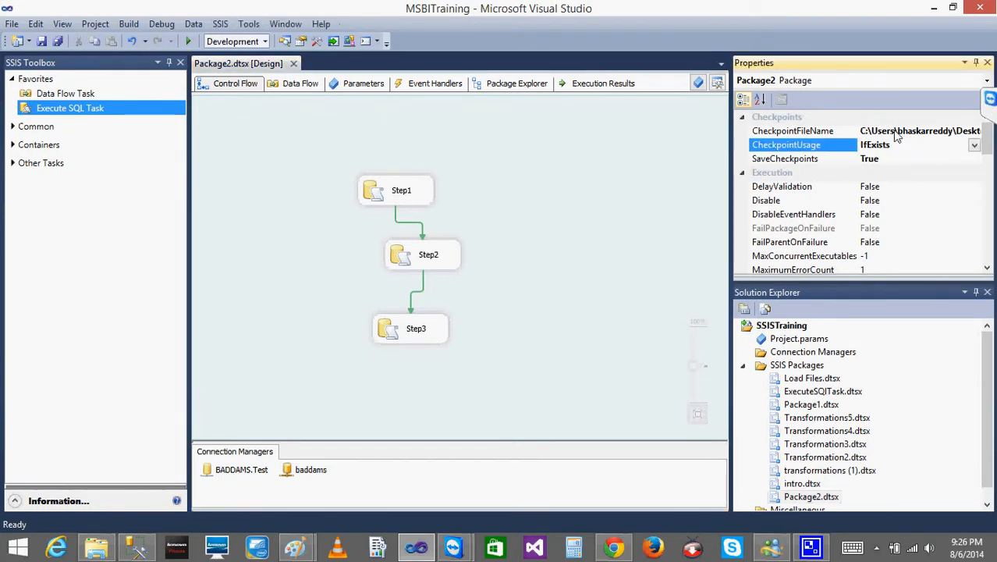
pyautogui.click(895, 132)
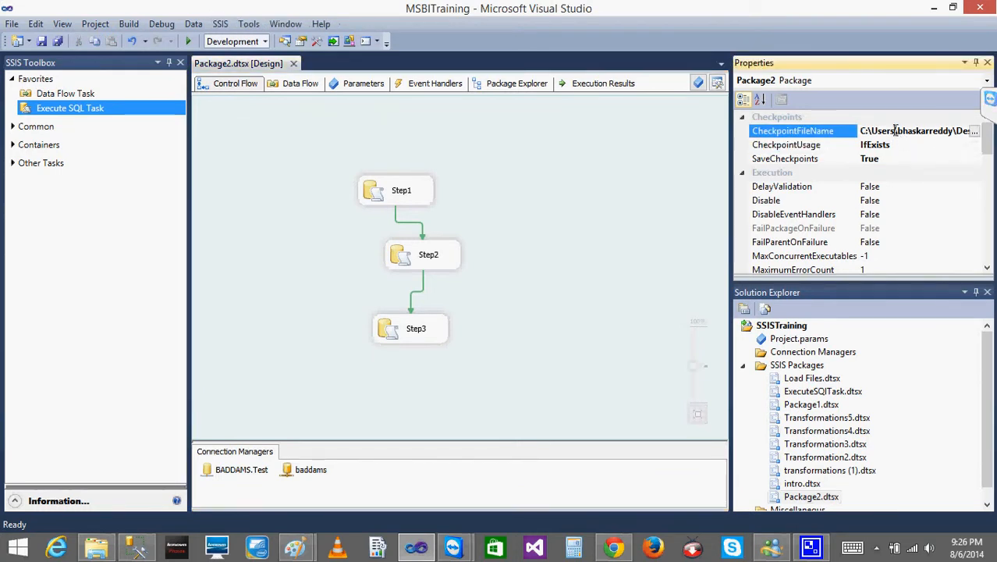
pyautogui.click(976, 131)
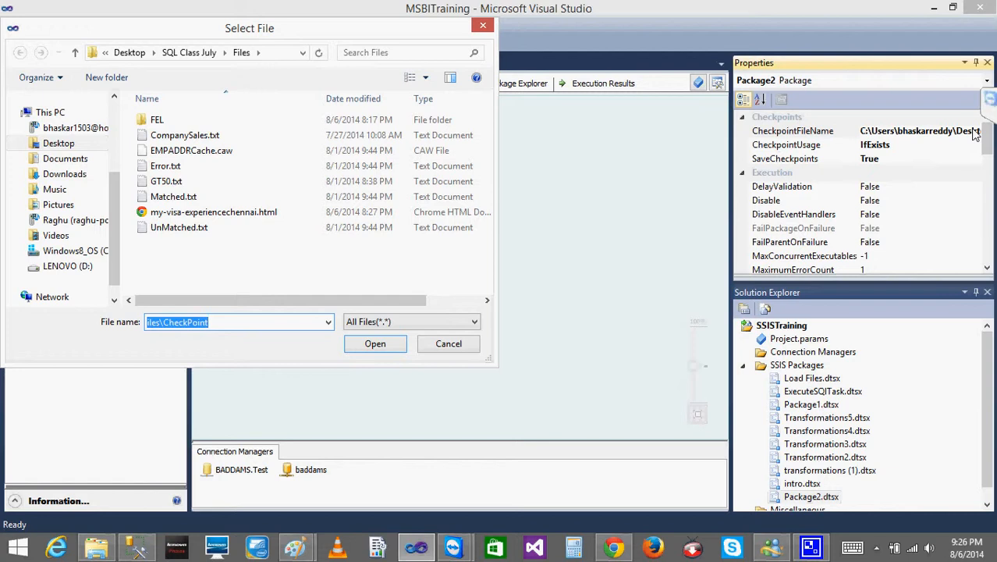
pyautogui.click(435, 327)
pyautogui.click(434, 335)
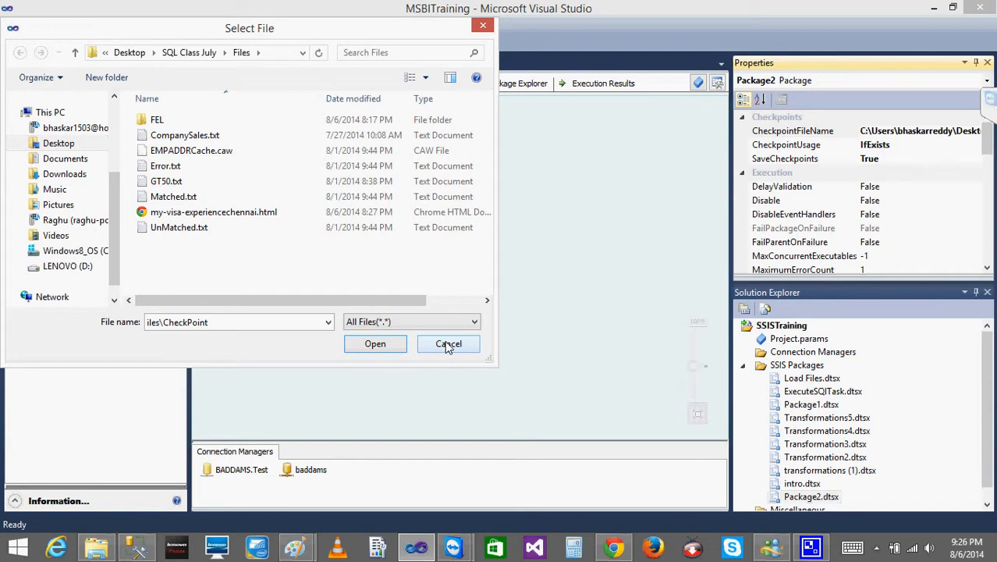
pyautogui.click(448, 344)
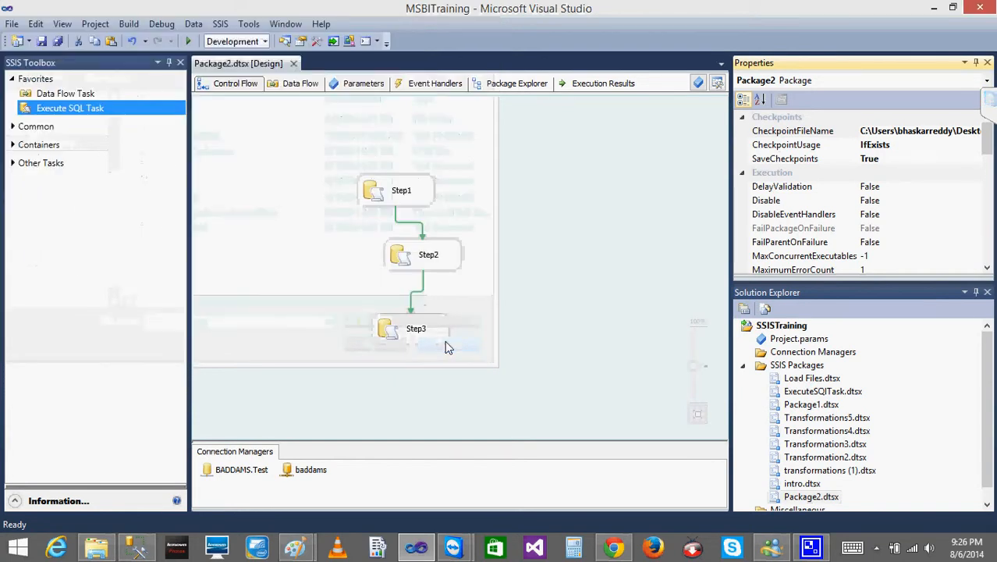
# - Run the package, review its SaveCheckpoints, CheckpointUsage and CheckpointFileName settings without changing them, and stop debugging
pyautogui.click(188, 39)
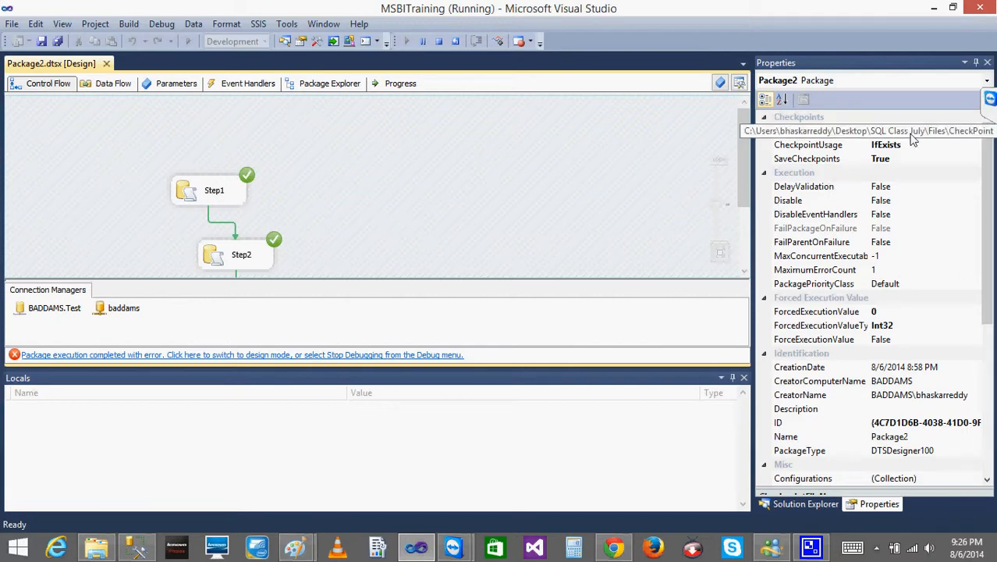
pyautogui.click(895, 160)
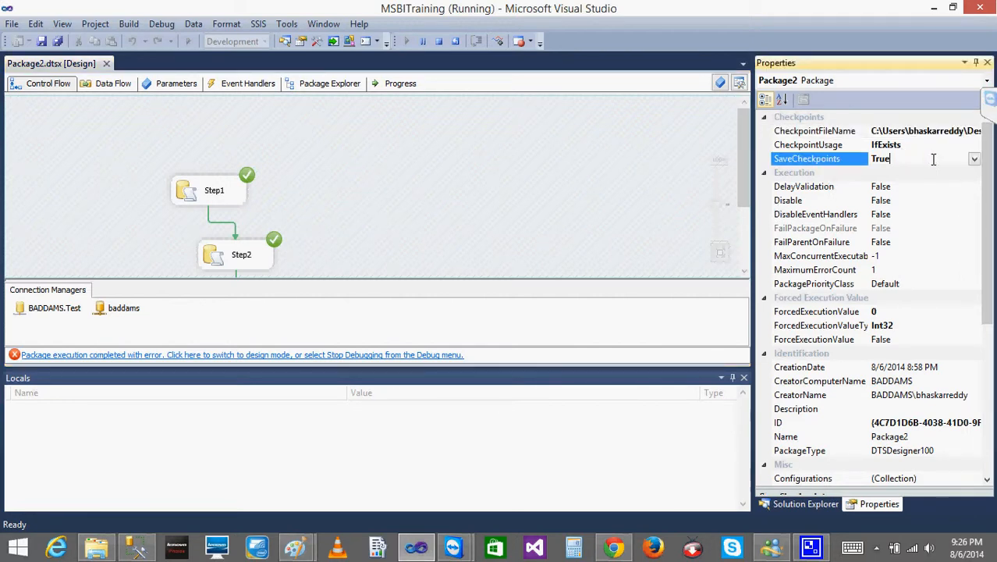
pyautogui.click(939, 144)
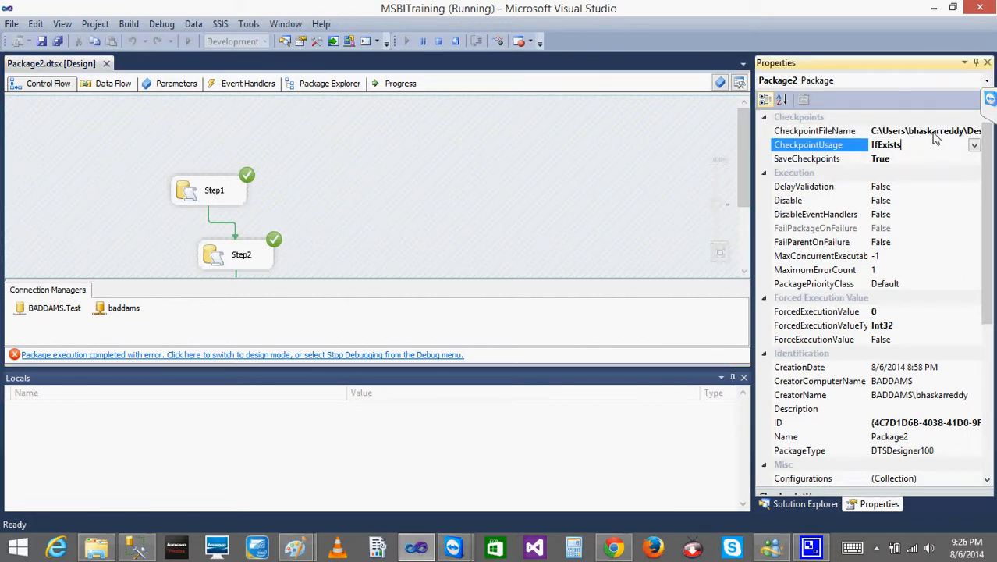
pyautogui.click(974, 144)
pyautogui.moveTo(979, 144)
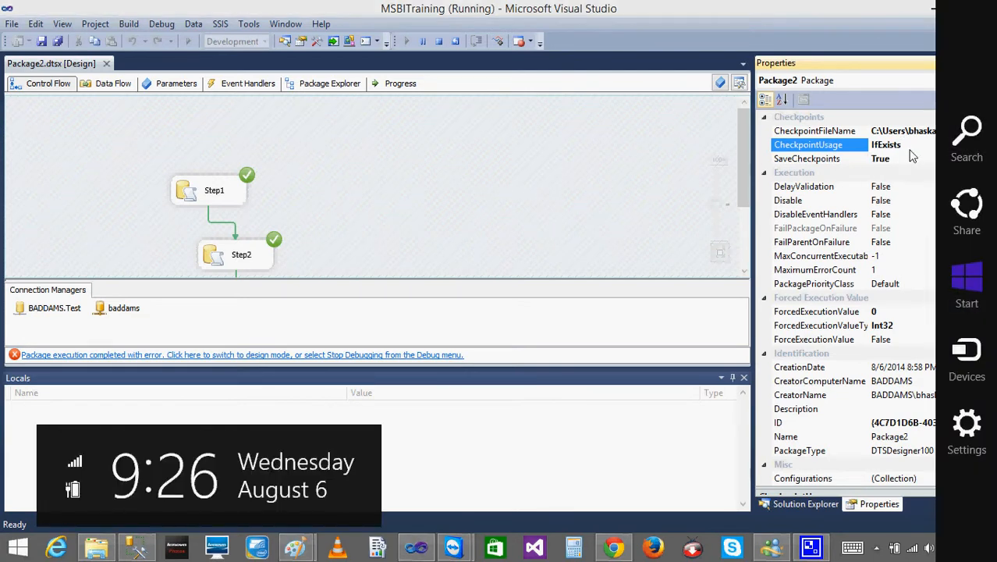
pyautogui.click(890, 132)
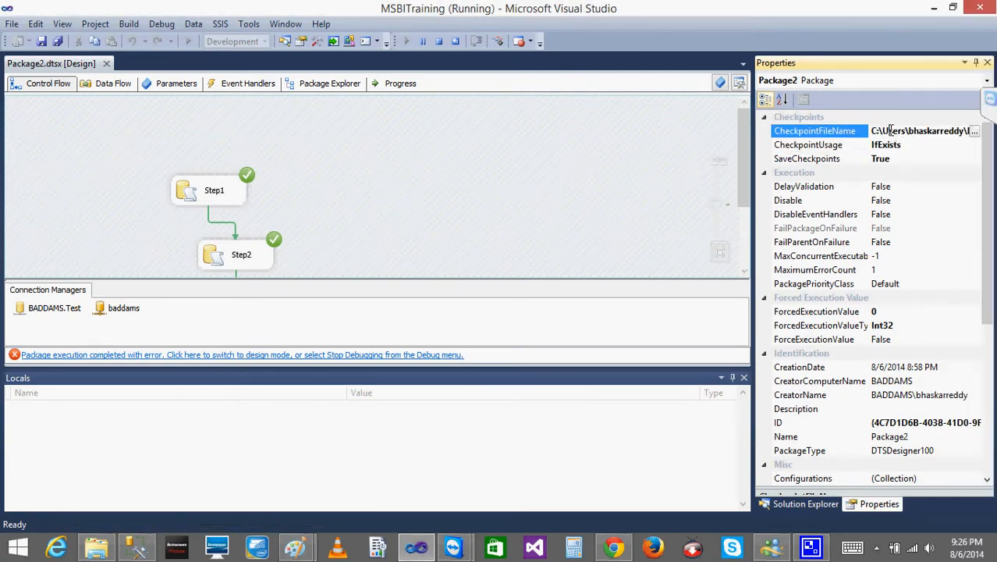
pyautogui.click(976, 132)
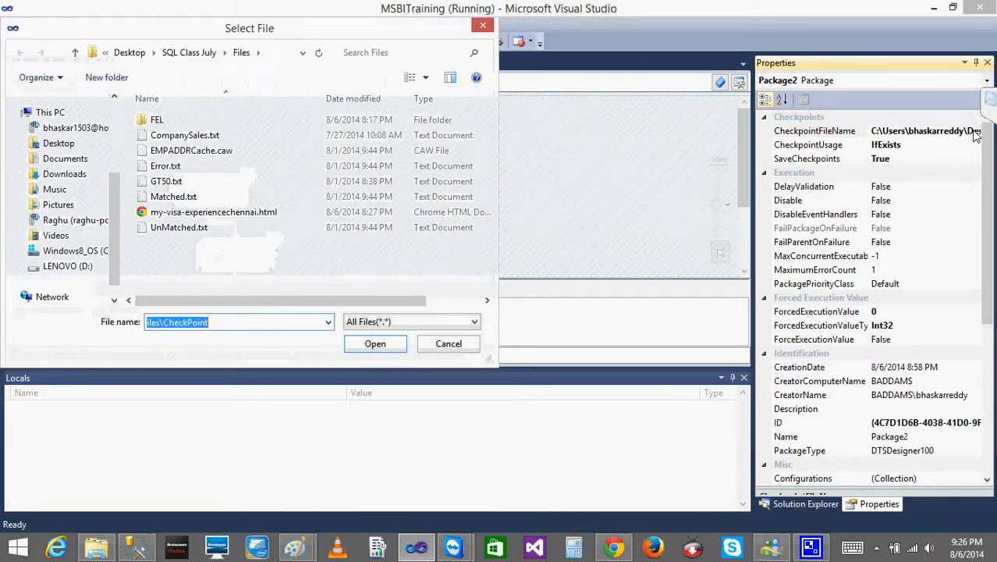
pyautogui.click(459, 348)
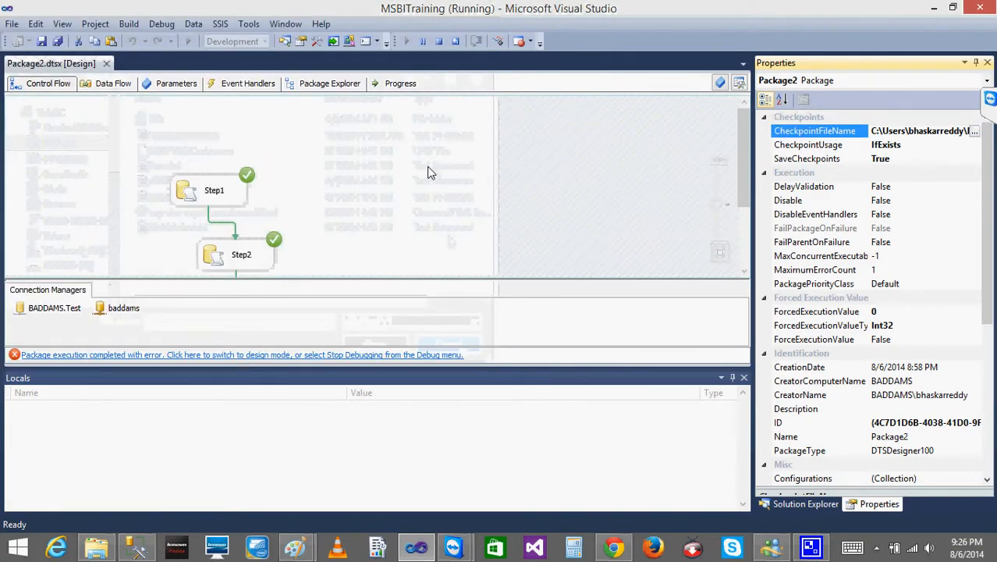
pyautogui.click(439, 40)
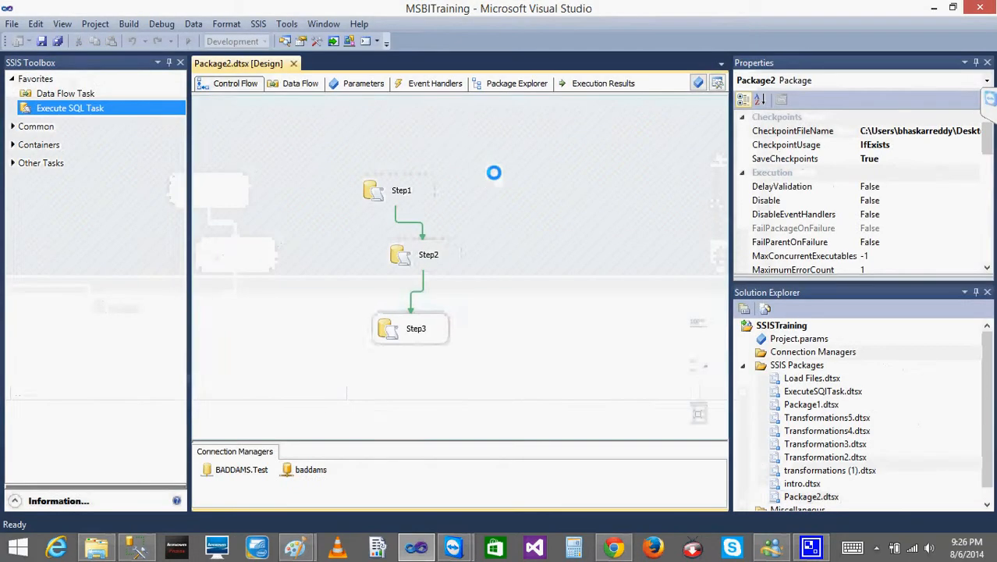
# - Save all project items, close the Package2.dtsx designer and reopen the package from the SSISTraining project
pyautogui.click(58, 42)
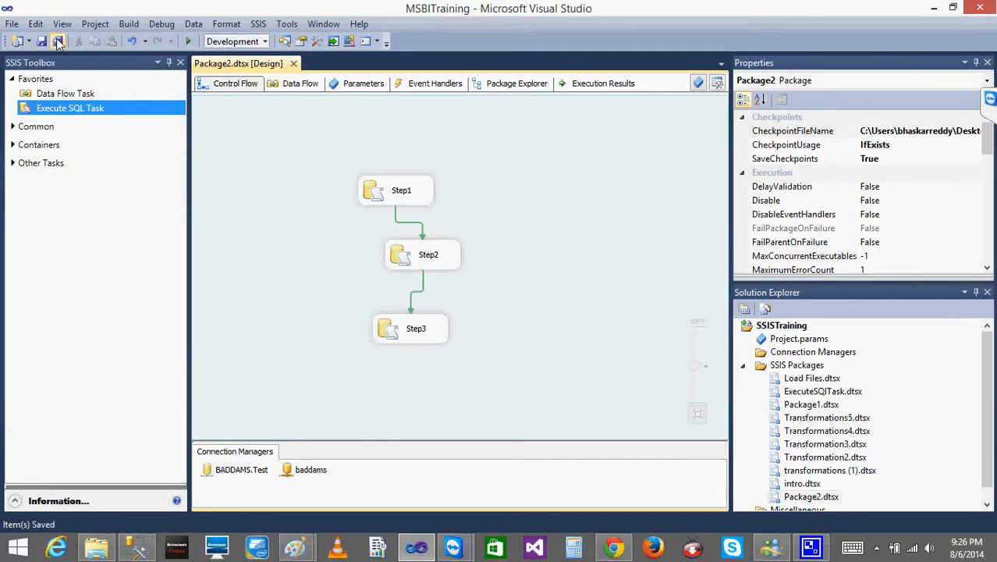
pyautogui.click(293, 63)
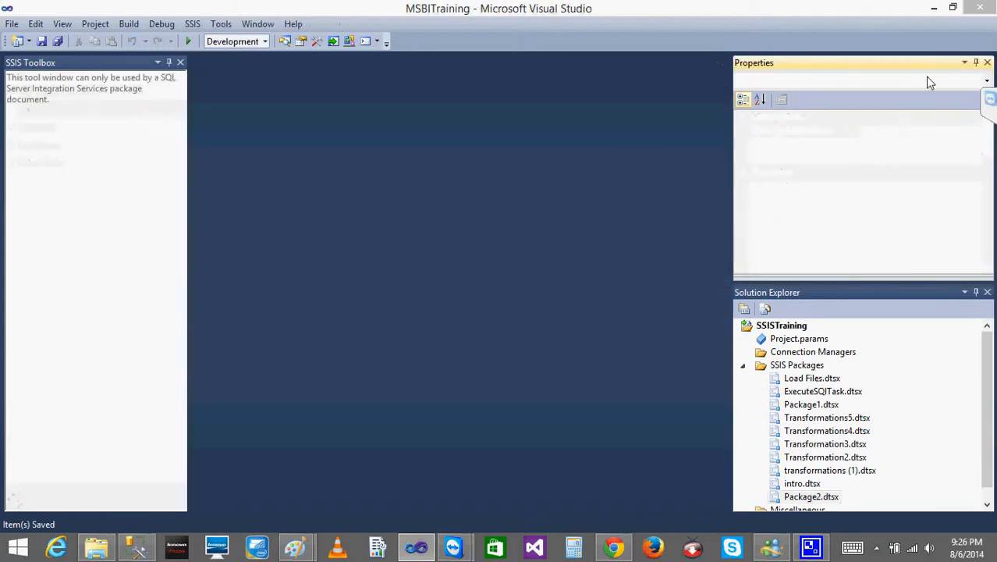
pyautogui.click(809, 498)
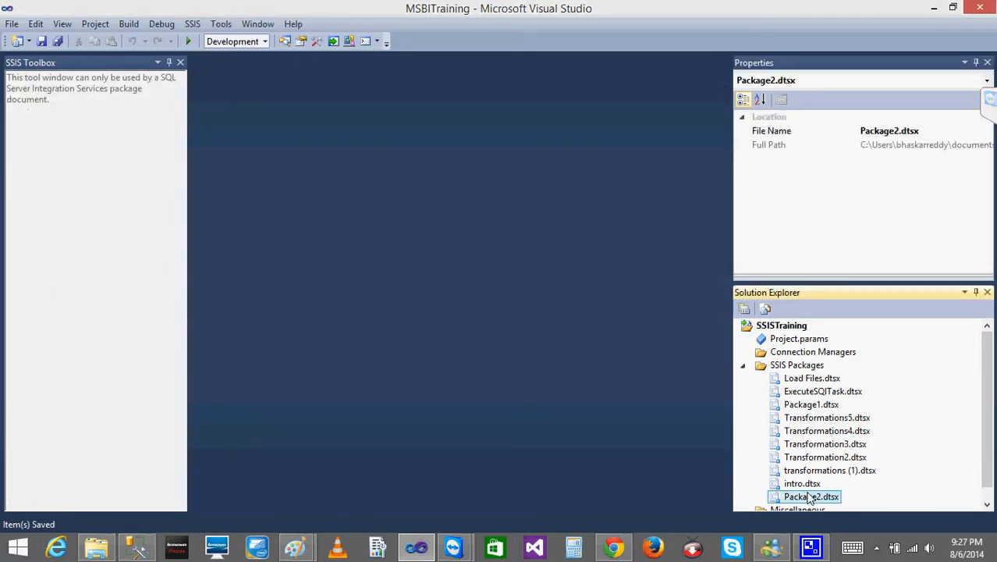
pyautogui.doubleClick(809, 498)
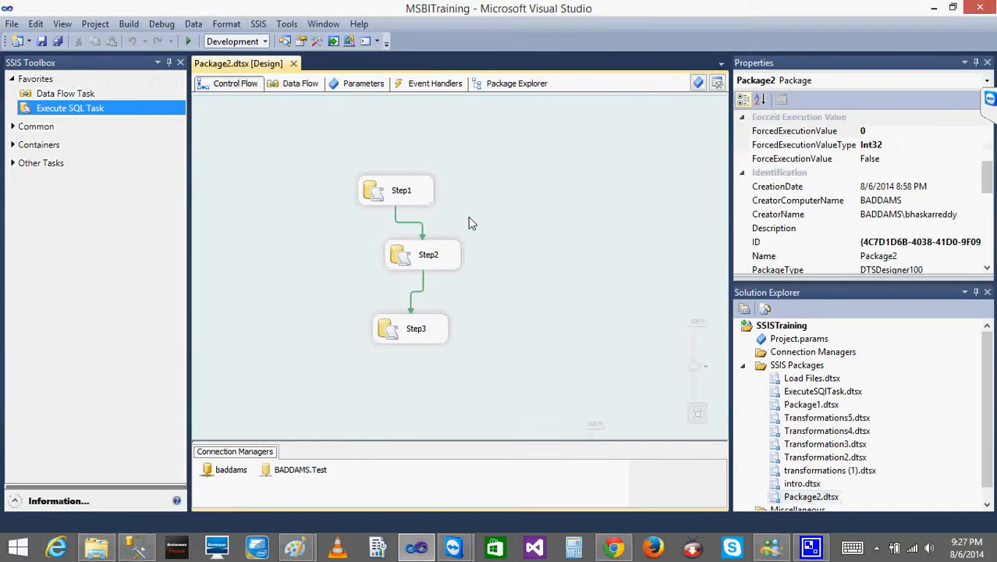
# - Run Package2, inspect the execution status of its tasks down to Step3, and stop debugging
pyautogui.click(188, 41)
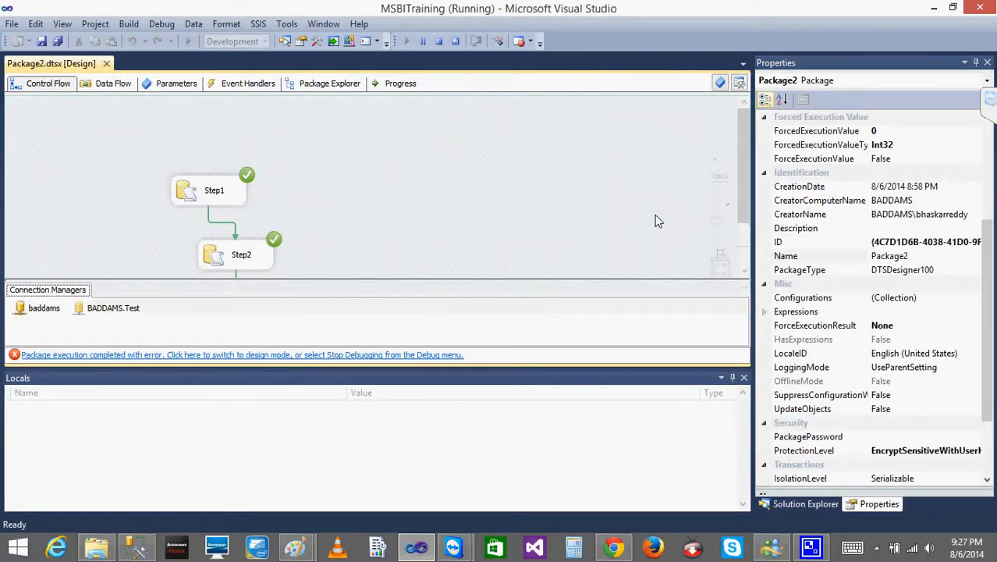
pyautogui.moveTo(743, 197); pyautogui.dragTo(728, 263)
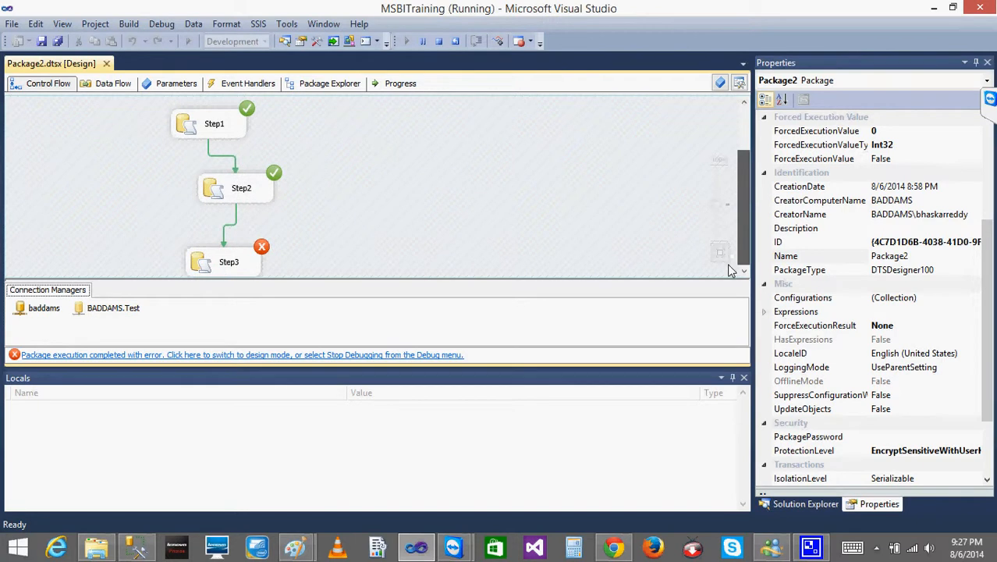
pyautogui.click(192, 263)
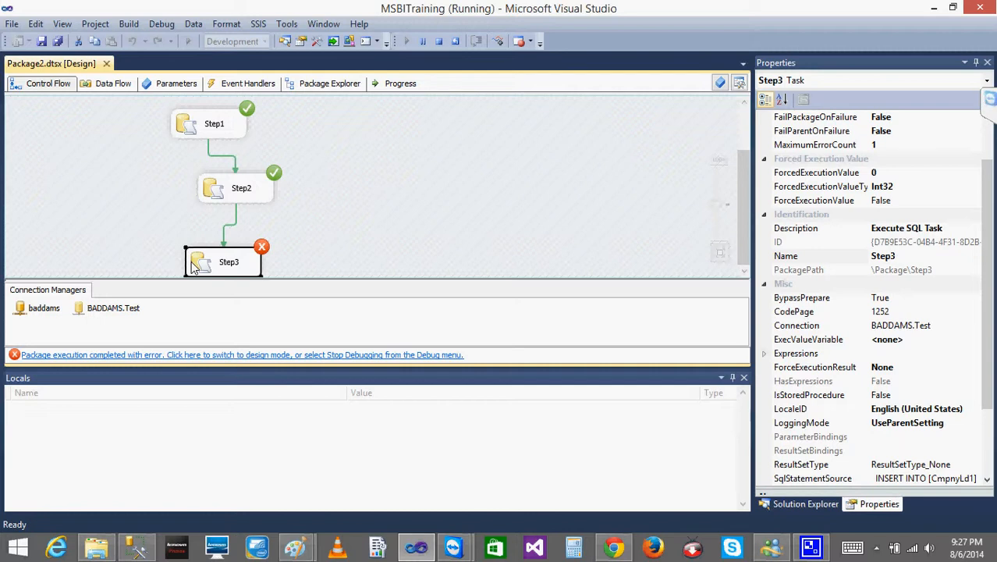
pyautogui.click(439, 42)
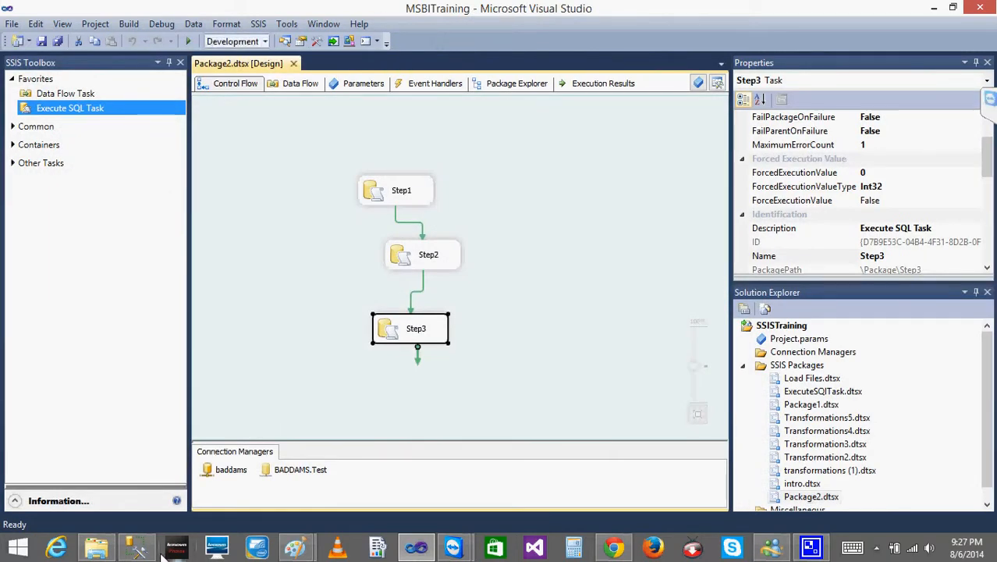
# - Look for the checkpoint file in the Files folder inside SQL Class July, and return to Visual Studio
pyautogui.click(97, 549)
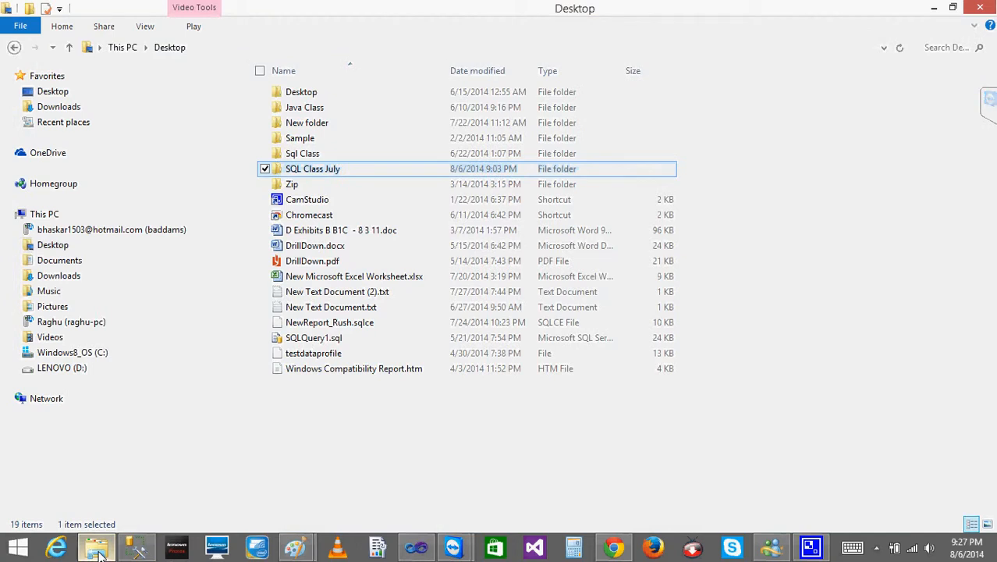
pyautogui.doubleClick(292, 170)
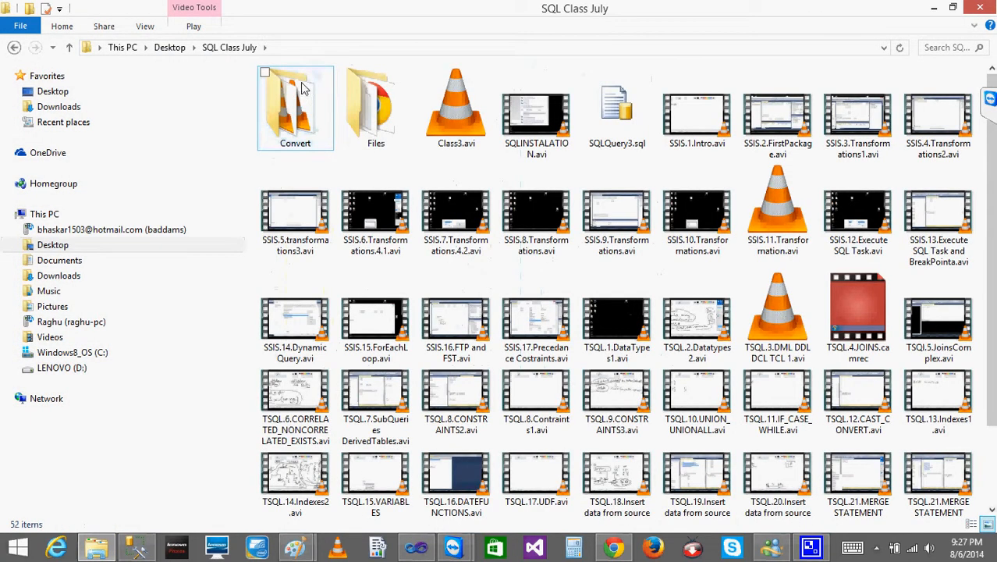
pyautogui.click(411, 117)
pyautogui.doubleClick(412, 118)
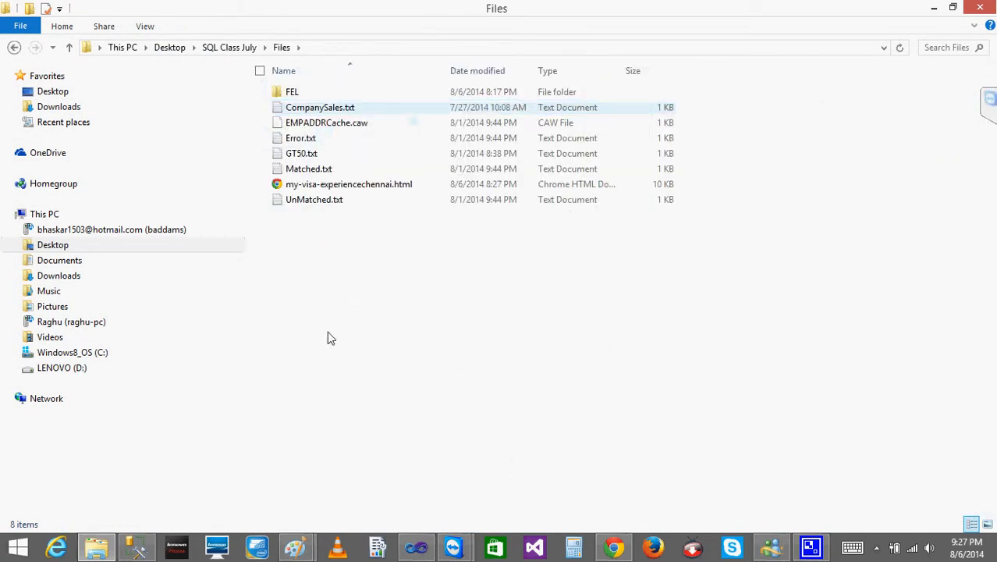
pyautogui.click(934, 7)
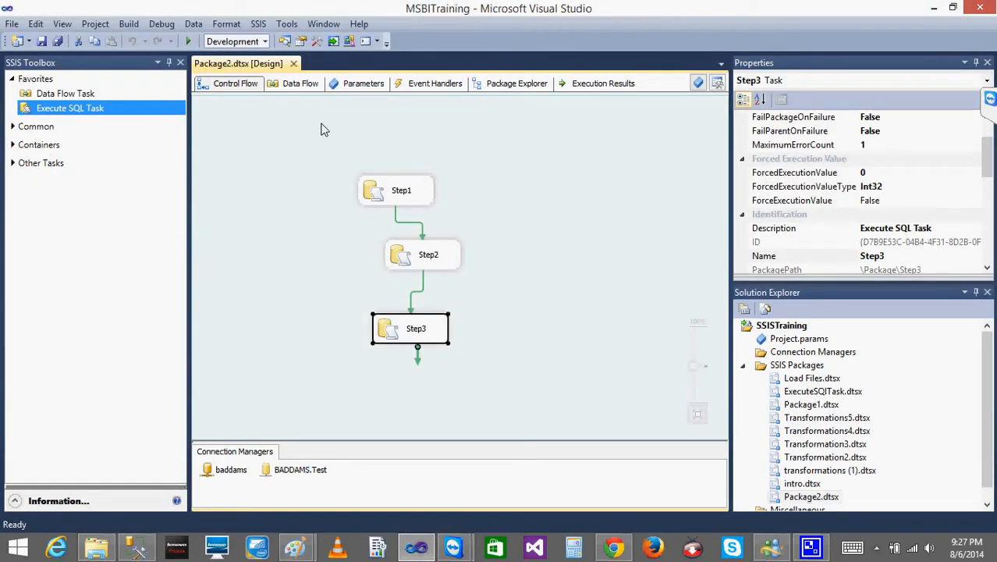
# - Run the three-step package once more and stop debugging
pyautogui.click(187, 41)
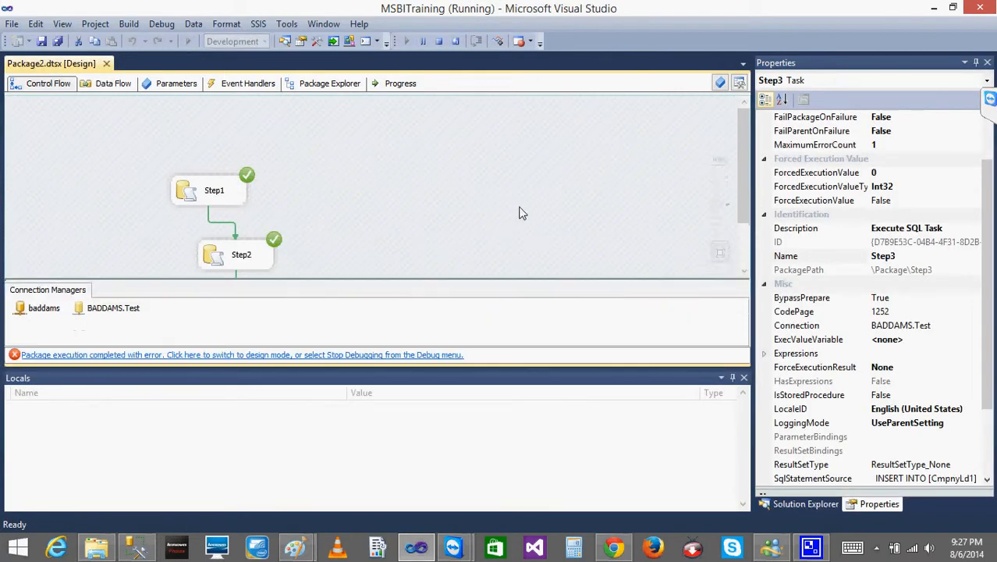
pyautogui.click(510, 193)
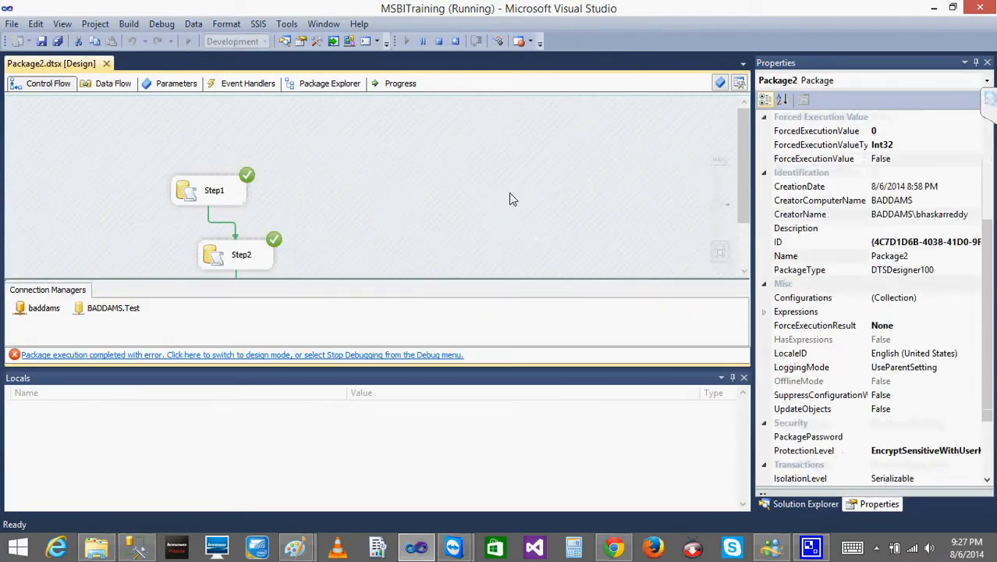
pyautogui.click(439, 42)
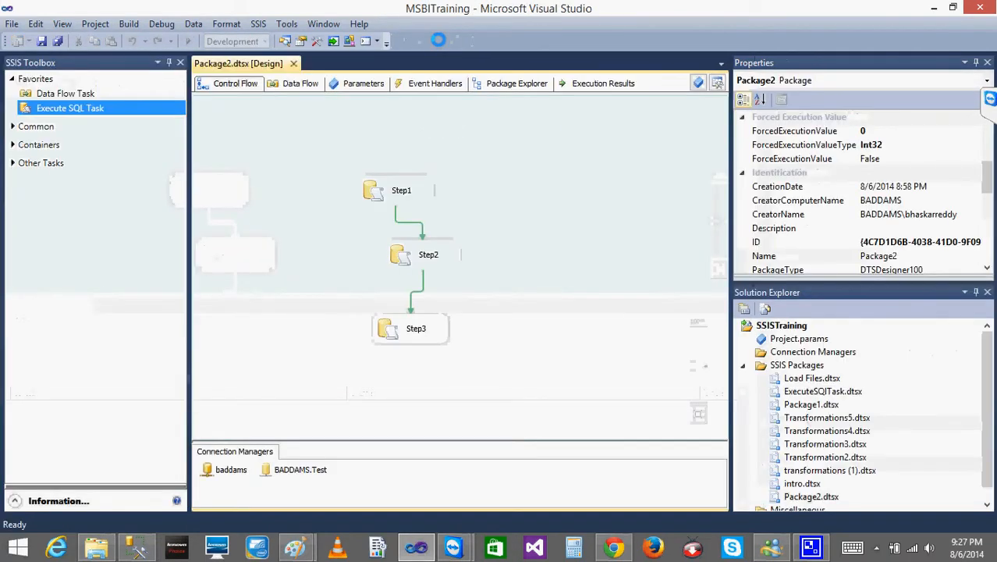
# - Add two Data Flow Tasks to the control flow, beside the Step2 and Step3 tasks
pyautogui.moveTo(51, 99); pyautogui.dragTo(571, 243)
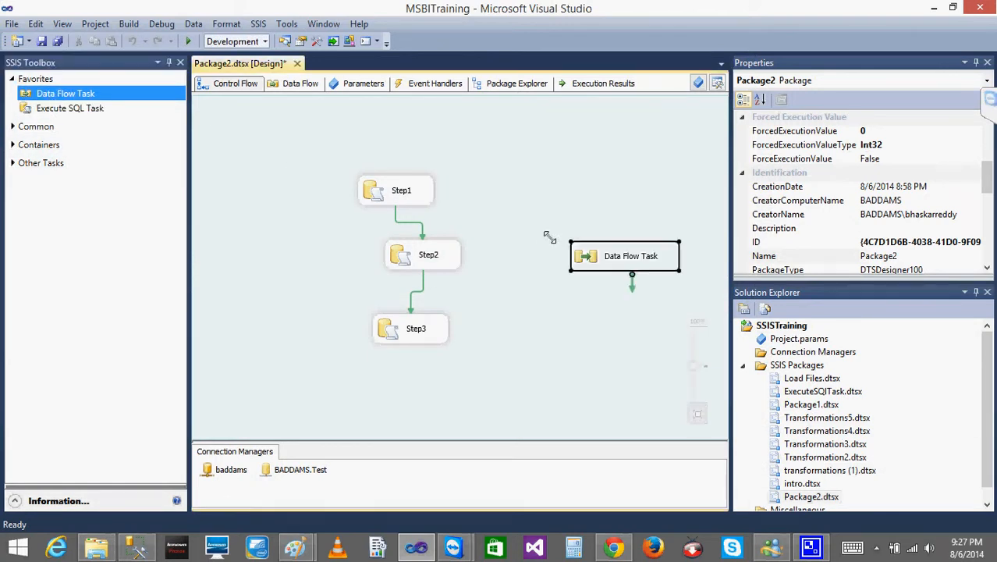
pyautogui.moveTo(68, 97); pyautogui.dragTo(603, 286)
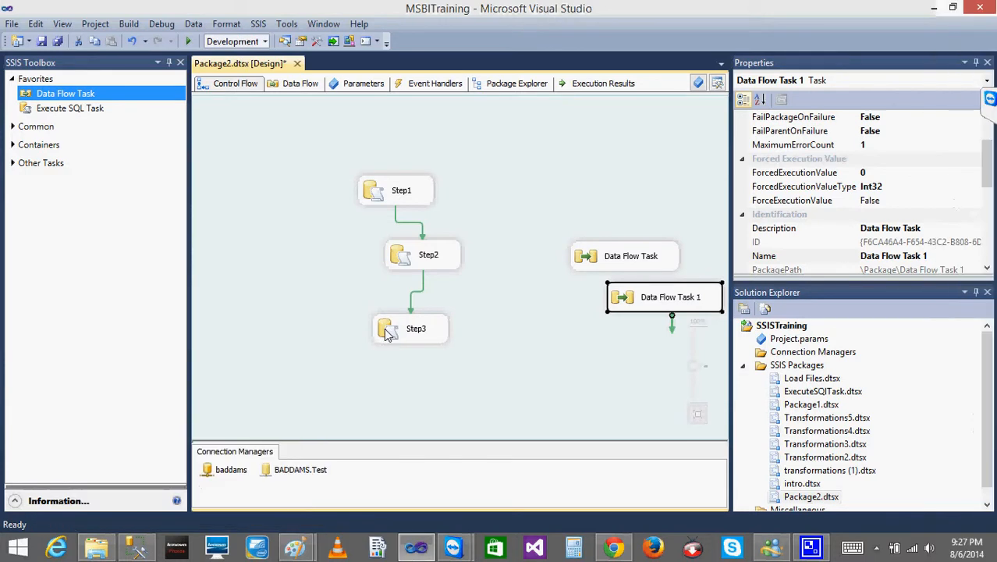
# - Move the Step3 task further down and delete the precedence constraint linking Step2 to Step3
pyautogui.moveTo(388, 334); pyautogui.dragTo(391, 388)
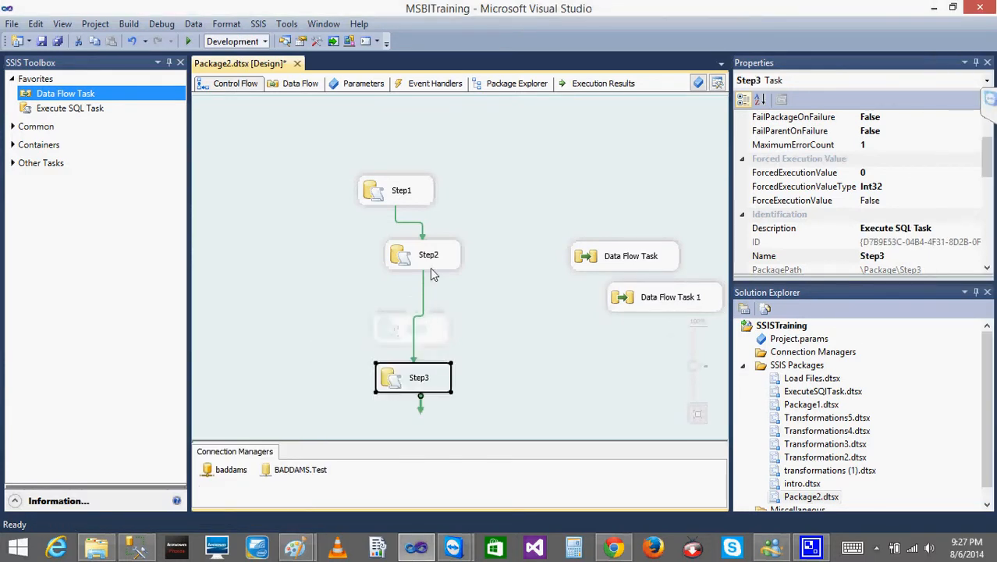
pyautogui.click(426, 291)
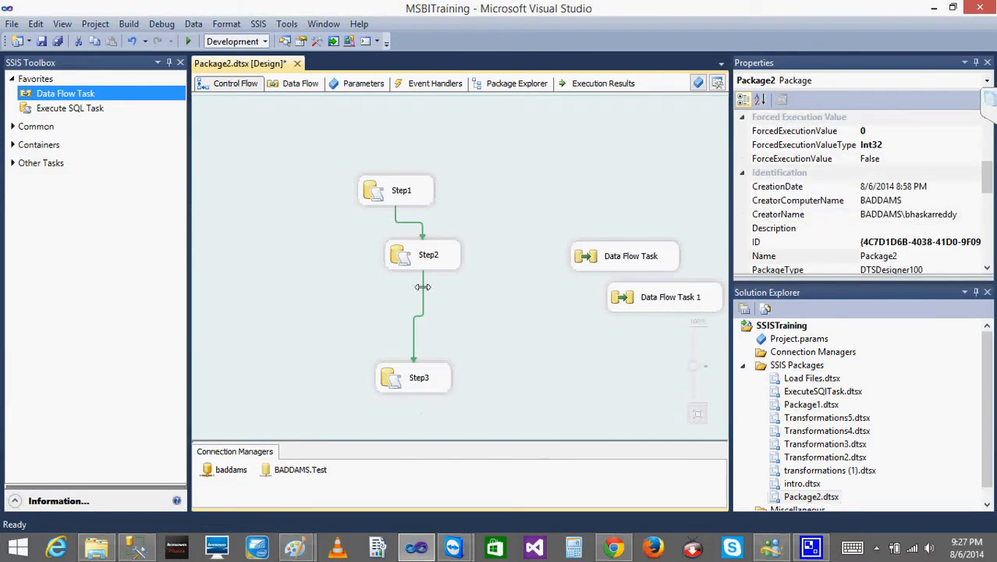
pyautogui.click(422, 288)
pyautogui.press('Delete')
# - Place the first Data Flow Task below Step2 and connect Step2 to it with a precedence constraint
pyautogui.moveTo(666, 261); pyautogui.dragTo(419, 317)
pyautogui.click(413, 268)
pyautogui.moveTo(430, 273); pyautogui.dragTo(425, 312)
# - Place Data Flow Task 1 above a lowered Step3, and link the first Data Flow Task through it to Step3
pyautogui.click(414, 384)
pyautogui.moveTo(413, 384); pyautogui.dragTo(412, 407)
pyautogui.moveTo(629, 293); pyautogui.dragTo(379, 356)
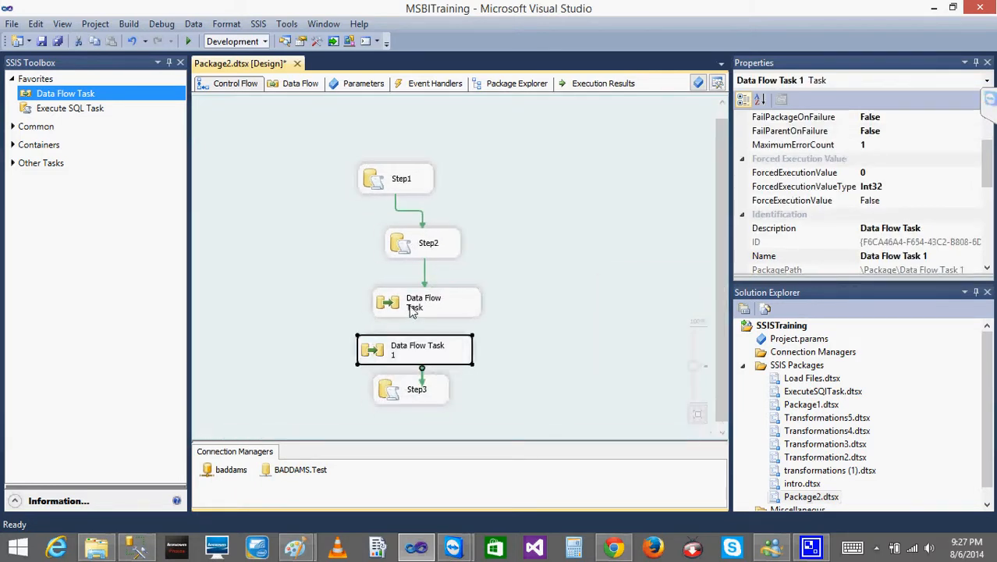
pyautogui.click(422, 310)
pyautogui.moveTo(439, 341); pyautogui.dragTo(421, 394)
pyautogui.click(414, 351)
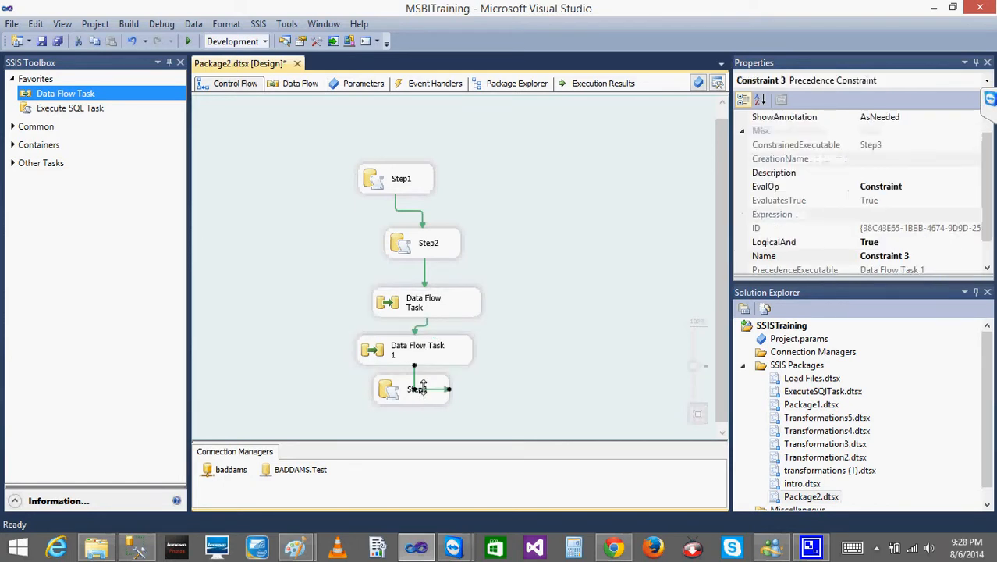
pyautogui.click(540, 307)
# - Run the extended five-task package, stop debugging, and check the Files folder for the checkpoint file
pyautogui.click(187, 41)
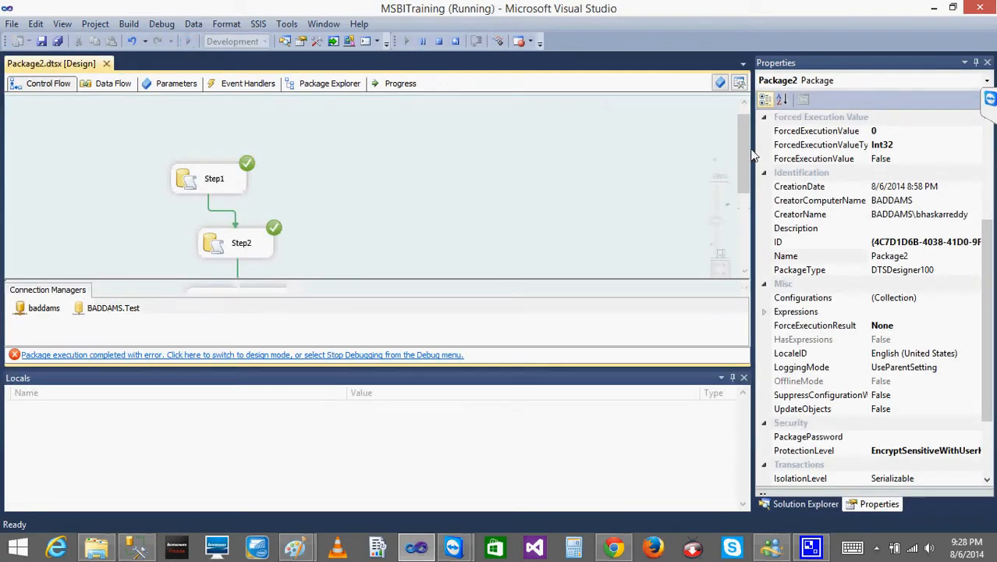
pyautogui.scroll(-5, 740, 150)
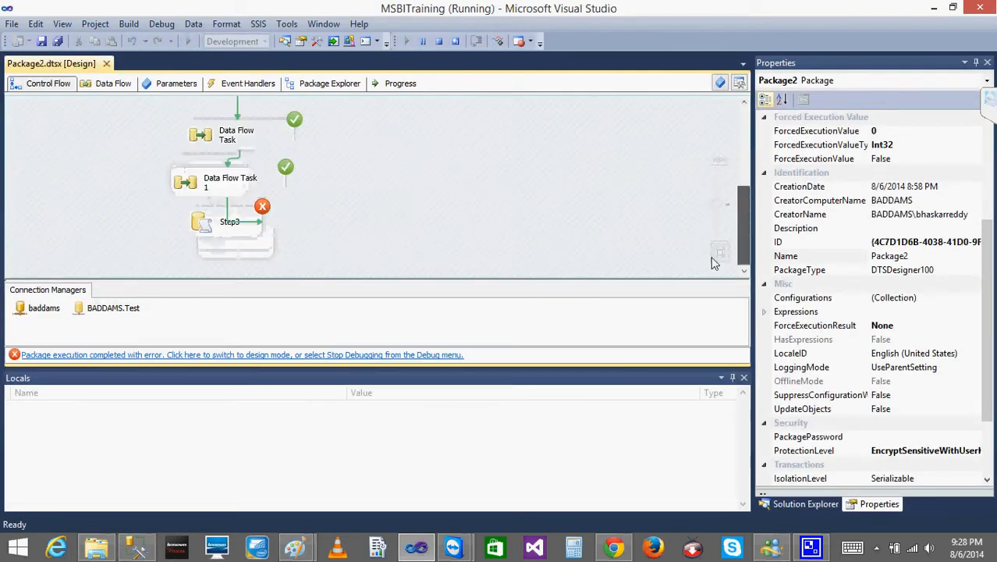
pyautogui.click(439, 41)
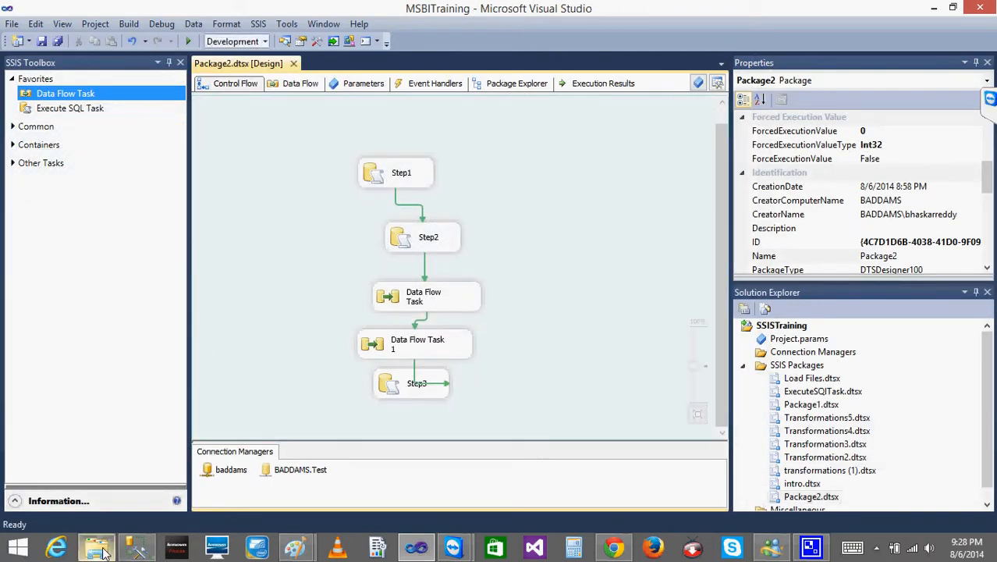
pyautogui.click(98, 548)
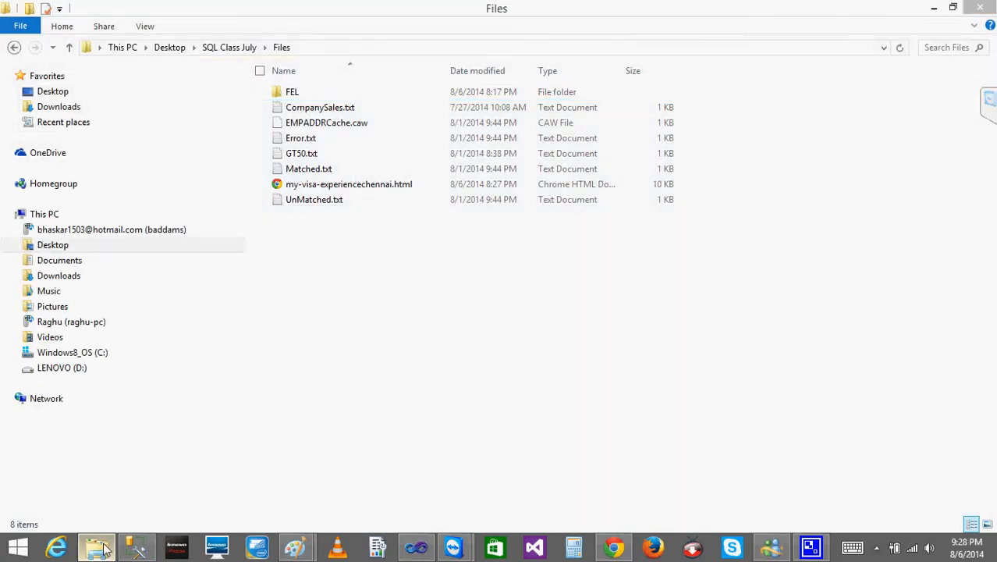
pyautogui.click(104, 548)
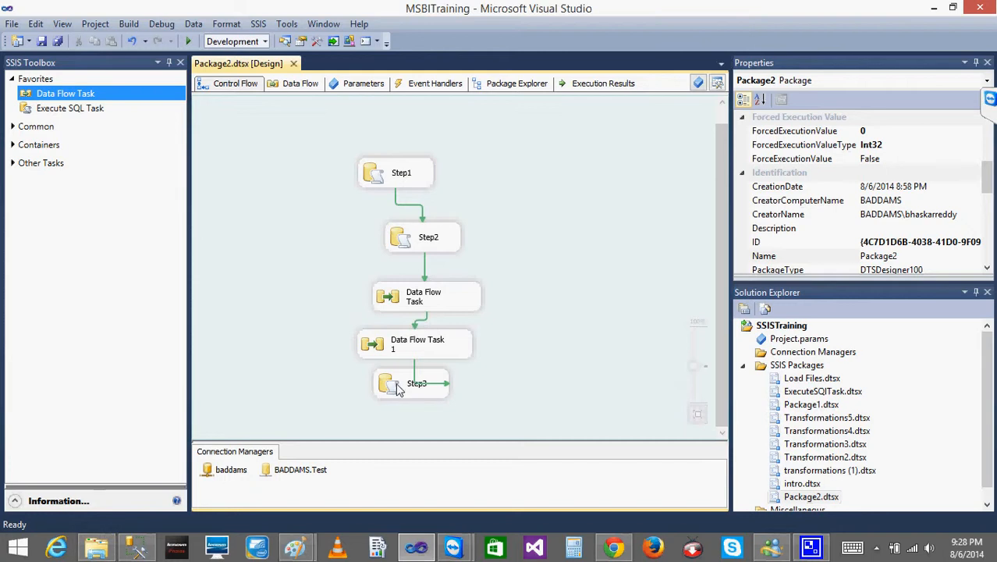
# - View the data flow of Data Flow Task 1 and return to the control flow
pyautogui.doubleClick(393, 348)
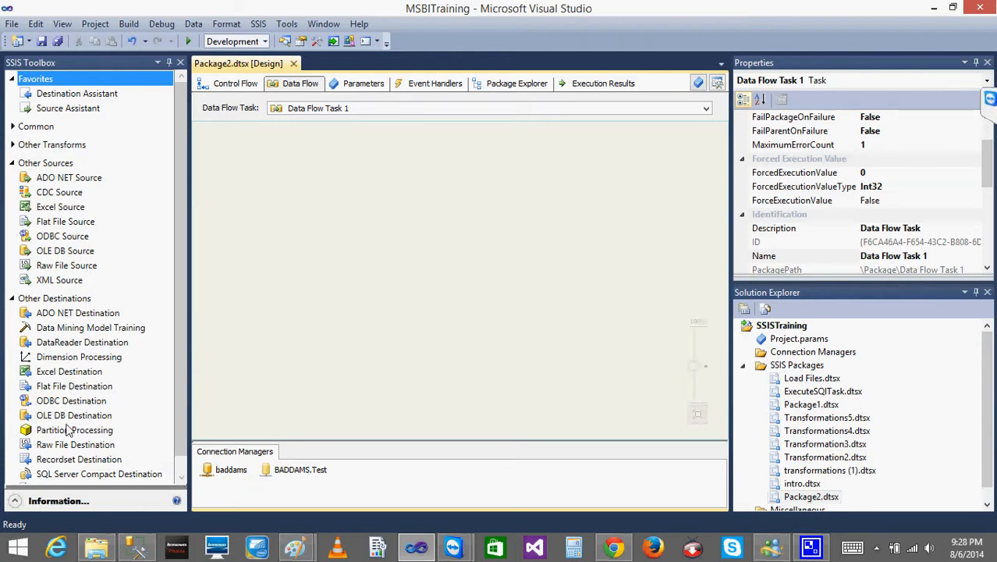
pyautogui.click(235, 83)
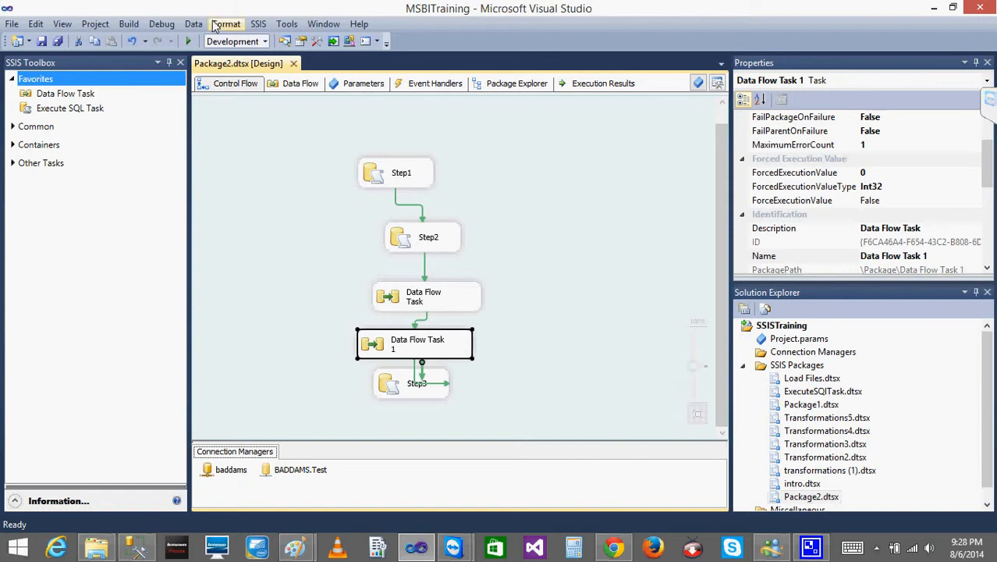
# - Execute Package2 again with its five linked tasks and stop debugging
pyautogui.click(188, 41)
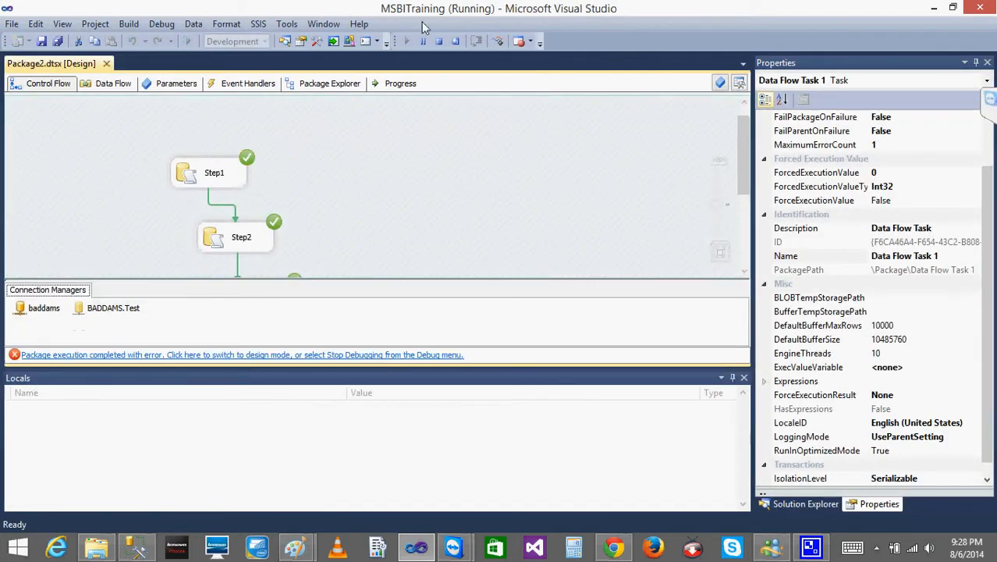
pyautogui.click(443, 39)
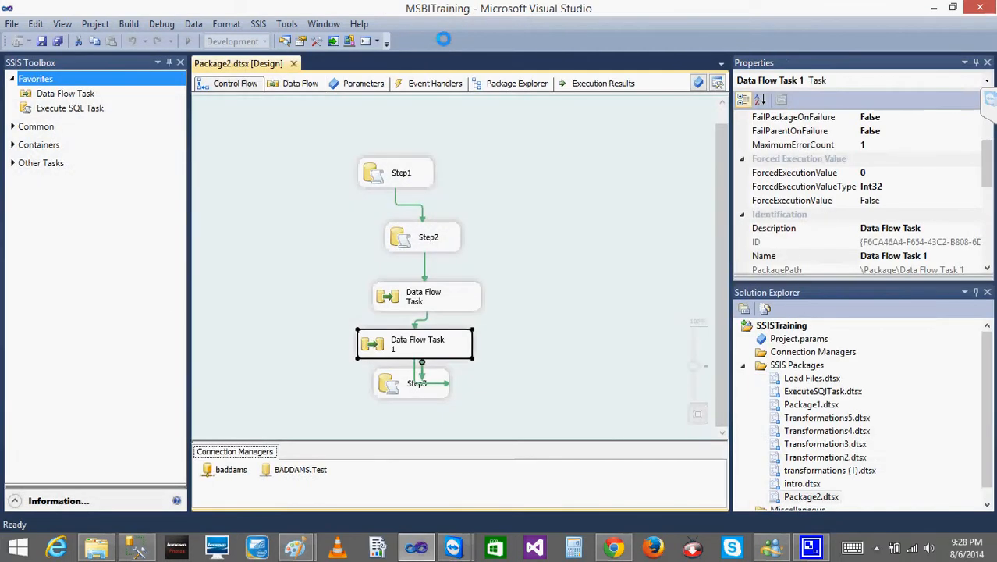
# - Review the package-level properties of Package2, including its checkpoint and execution settings
pyautogui.moveTo(987, 166); pyautogui.dragTo(987, 239)
pyautogui.click(588, 187)
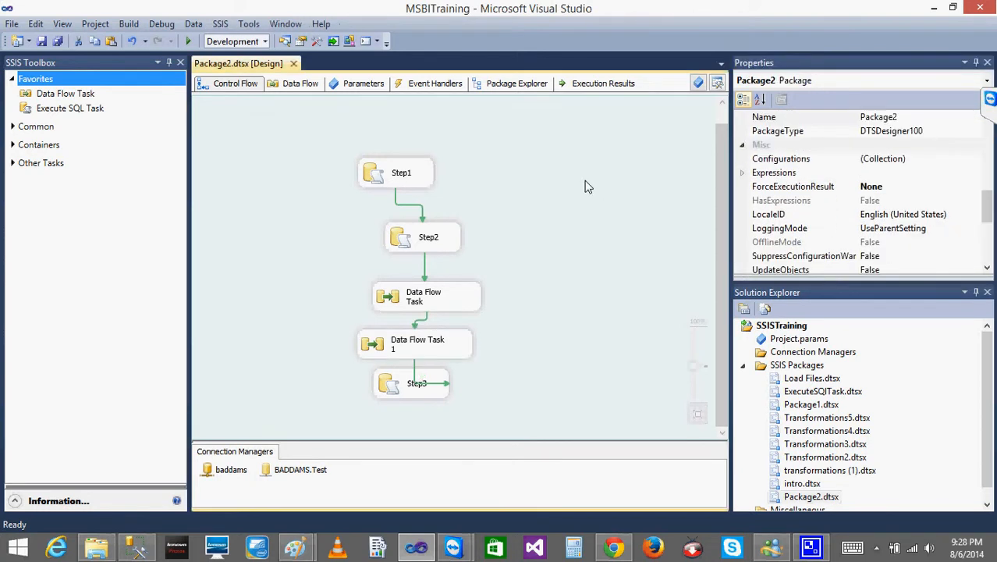
pyautogui.click(987, 220)
pyautogui.moveTo(987, 220); pyautogui.dragTo(952, 163)
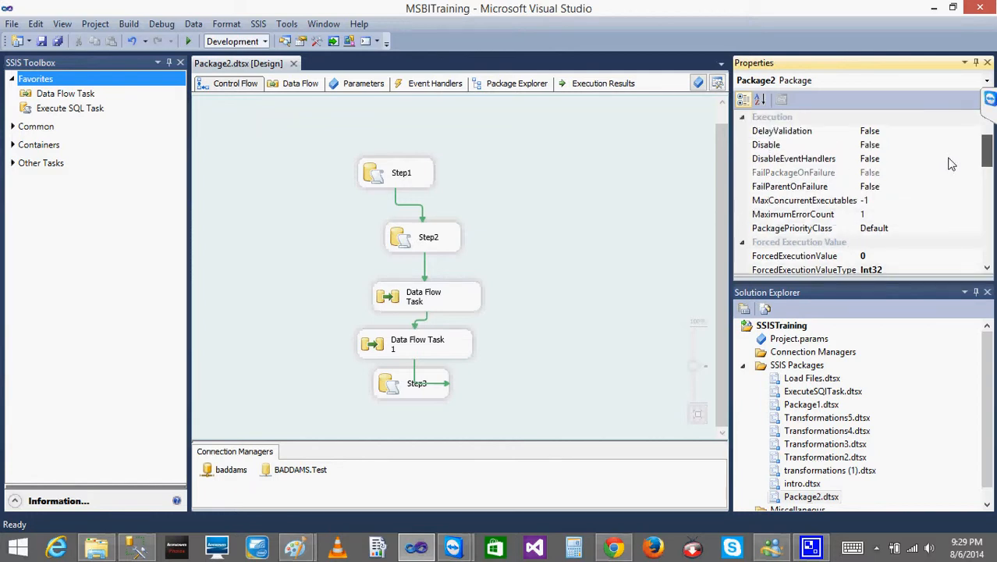
pyautogui.moveTo(952, 164); pyautogui.dragTo(949, 149)
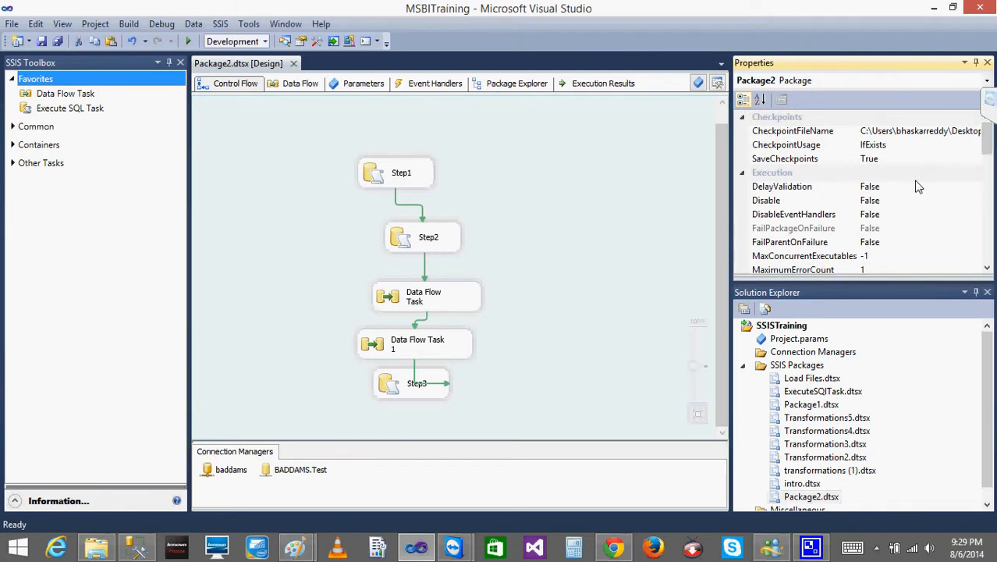
pyautogui.click(515, 150)
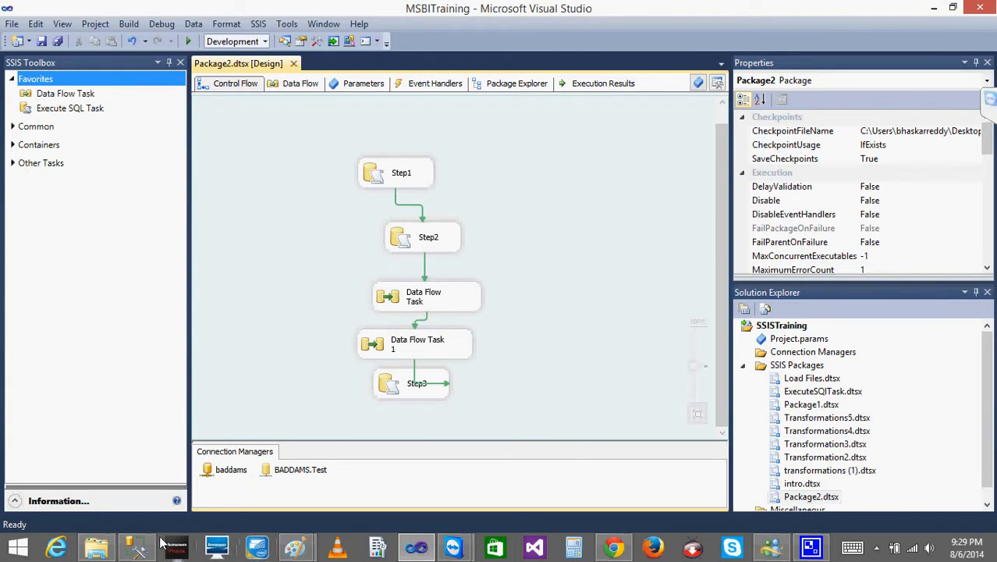
# - Switch to Chrome, open Google in a new browser tab, and search for "checkpoints in ssis"
pyautogui.click(613, 550)
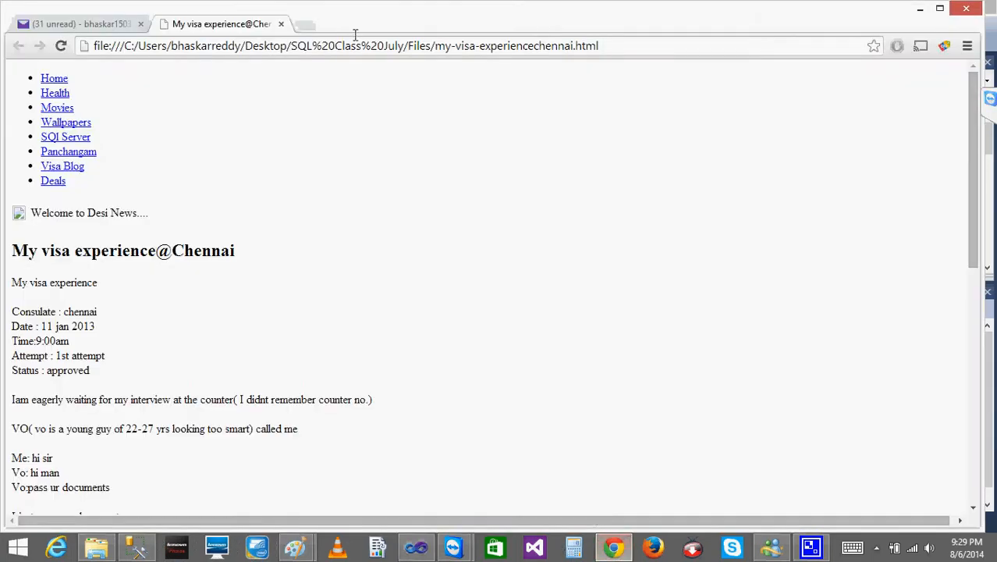
pyautogui.click(307, 26)
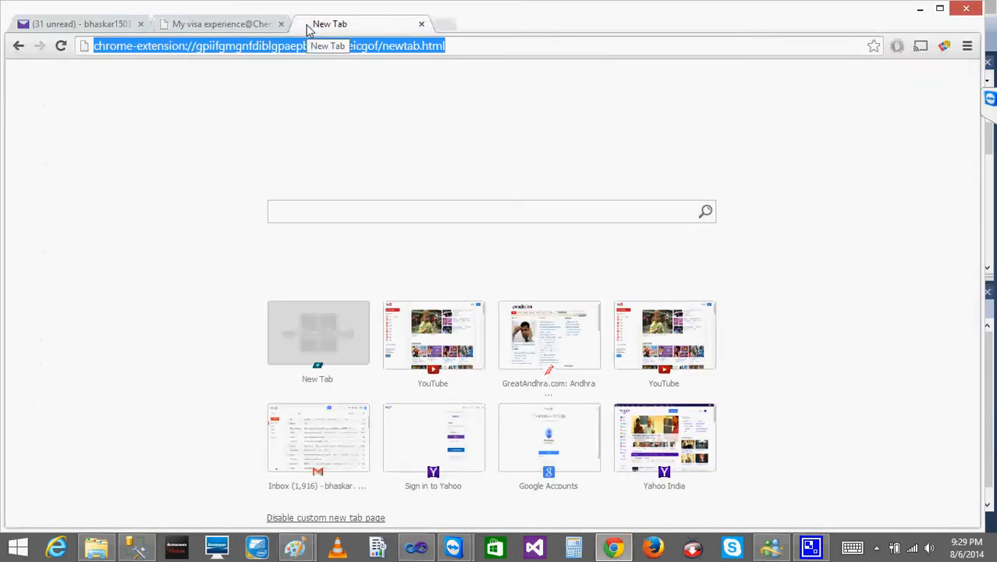
pyautogui.write('google.com')
pyautogui.press('Return')
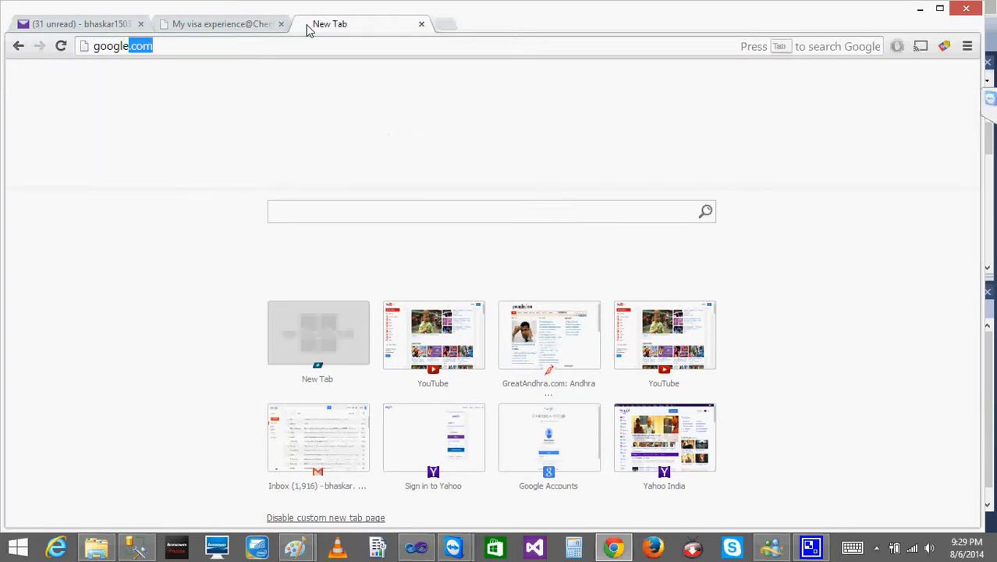
pyautogui.write('ch')
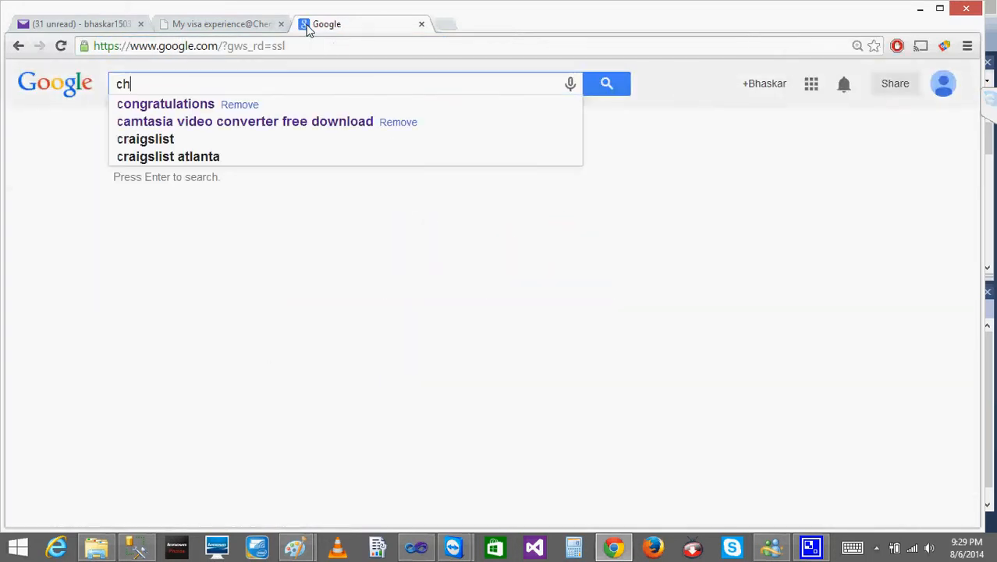
pyautogui.write('eckpoints ')
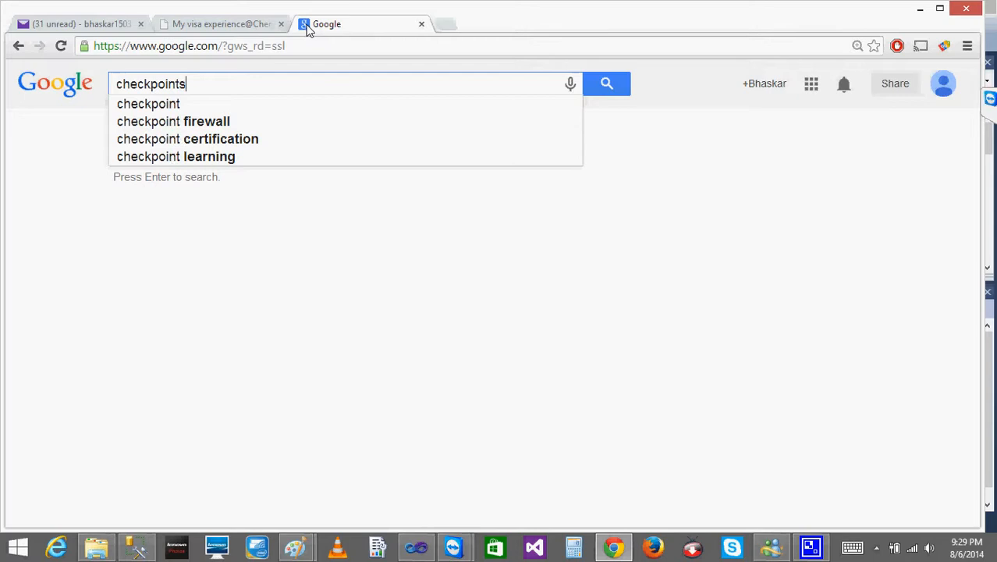
pyautogui.write('in ssis')
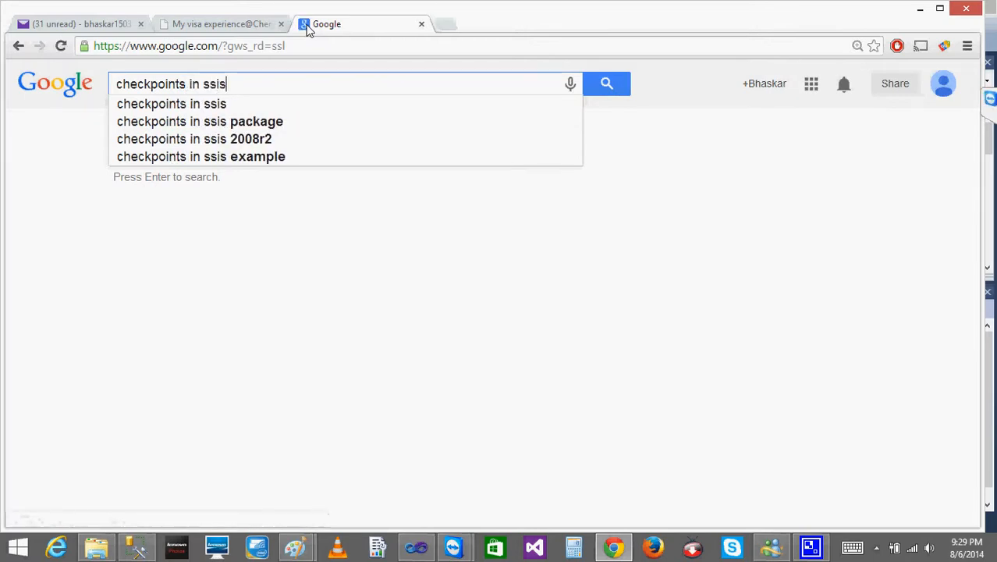
pyautogui.press('Return')
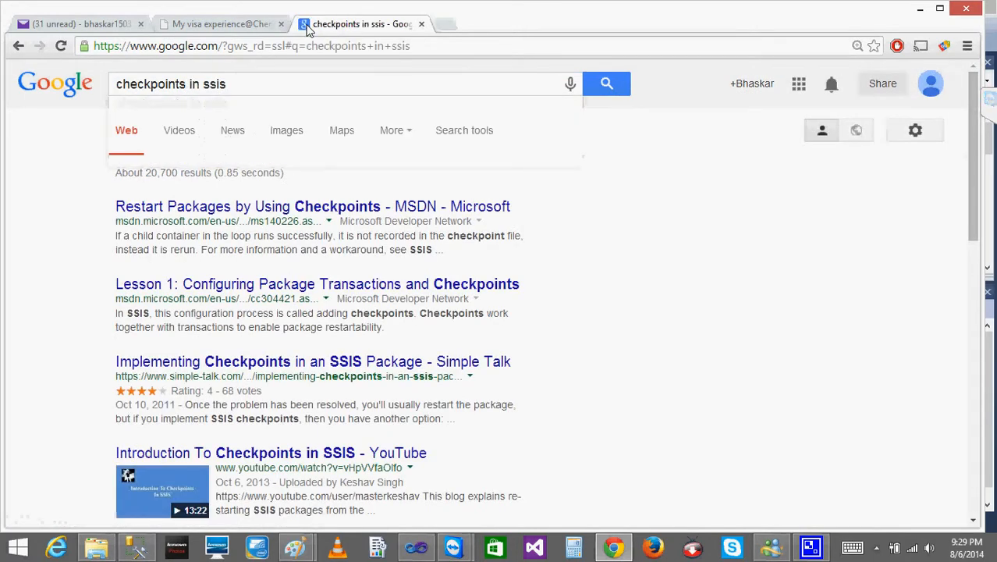
# - Open the MSDN article "Restart Packages by Using Checkpoints" and read through to the "Configuring a Package to Restart" section
pyautogui.click(287, 210)
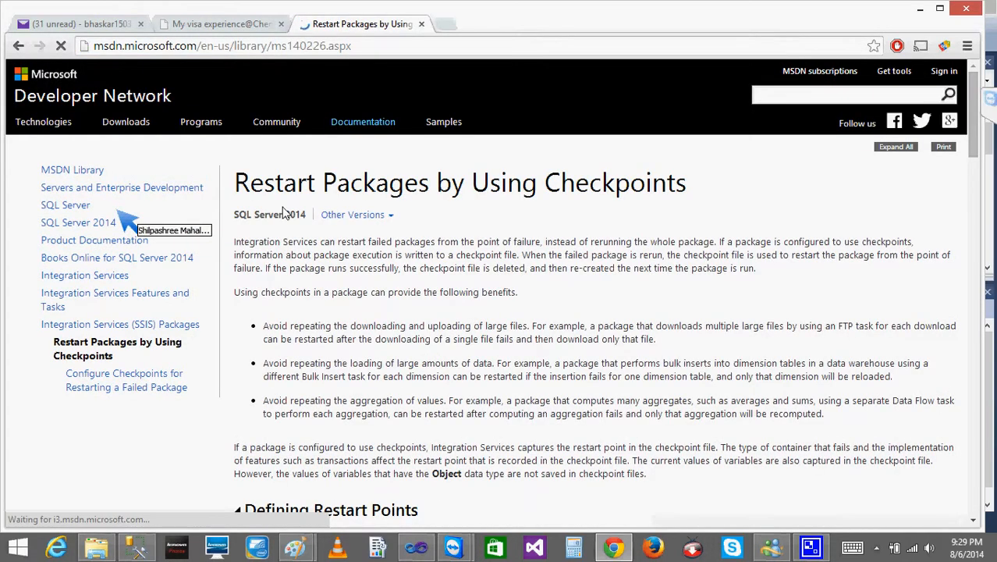
pyautogui.scroll(-2, 283, 210)
pyautogui.scroll(-4, 283, 210)
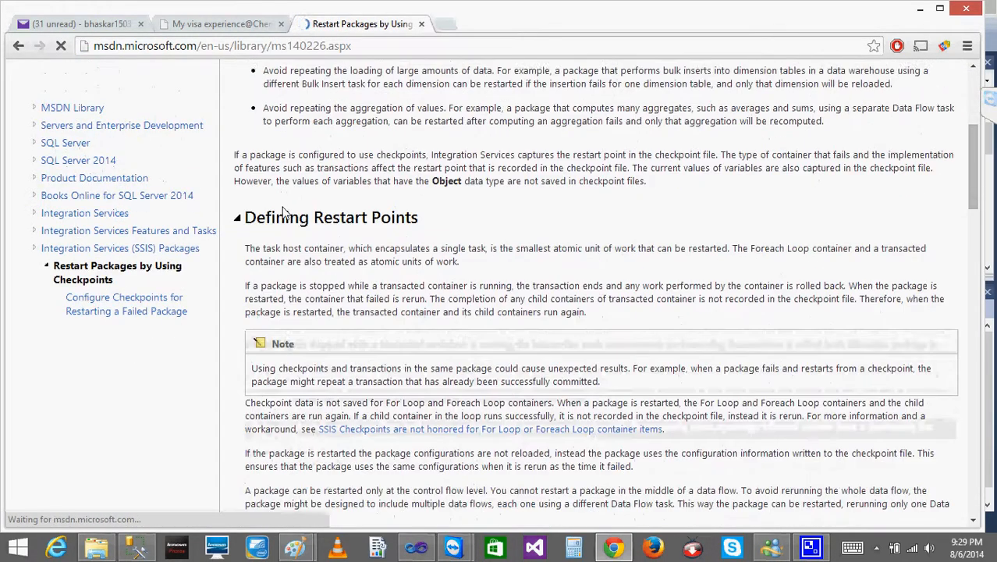
pyautogui.scroll(-5, 283, 211)
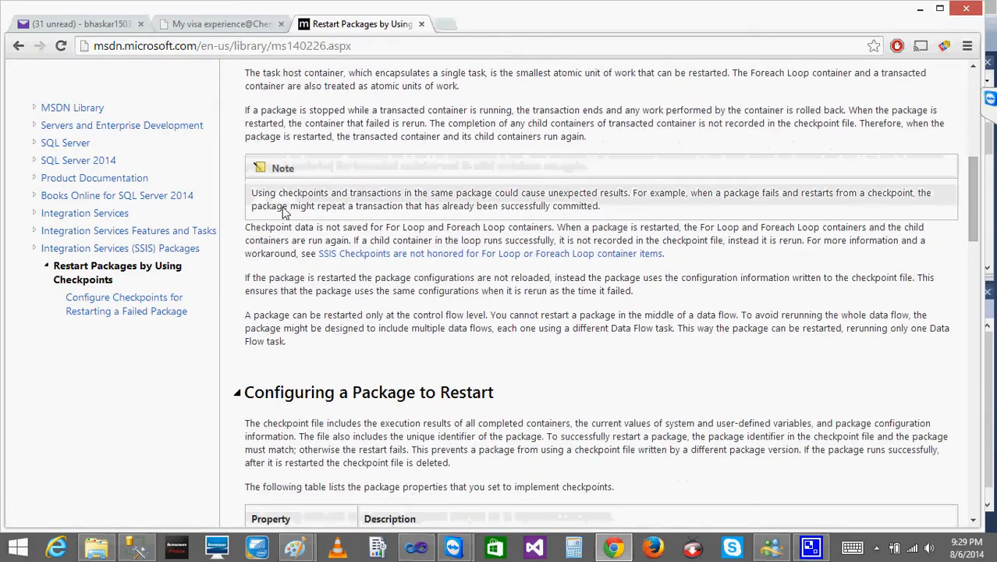
pyautogui.scroll(-2, 283, 211)
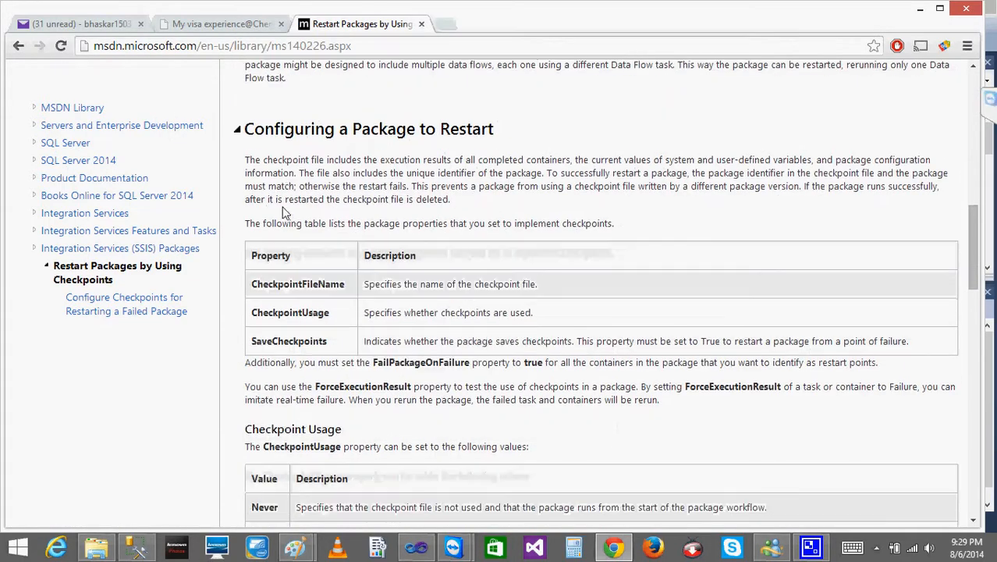
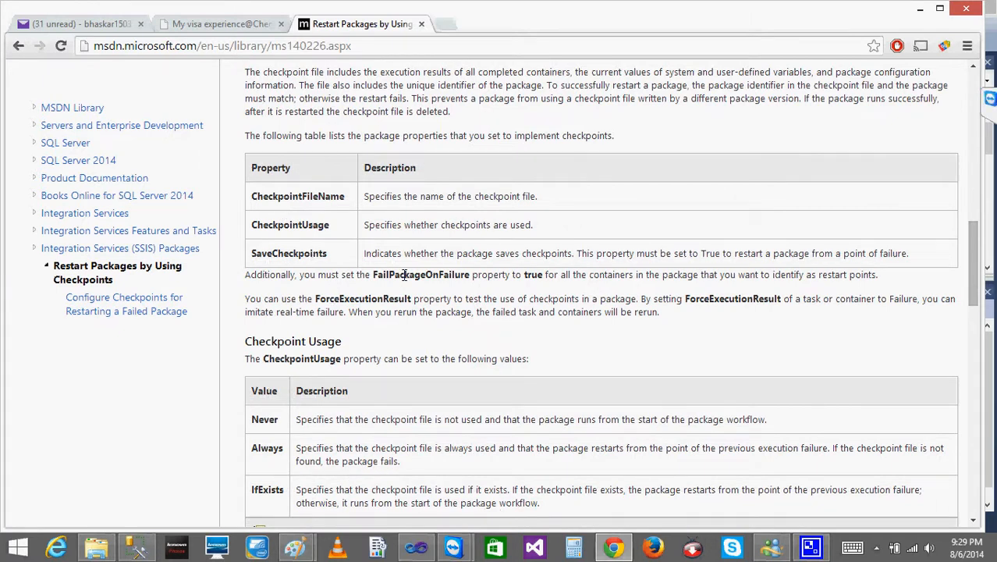
# - Return to Visual Studio and examine the FailPackageOnFailure and FailParentOnFailure properties at the Package2 level
pyautogui.click(920, 9)
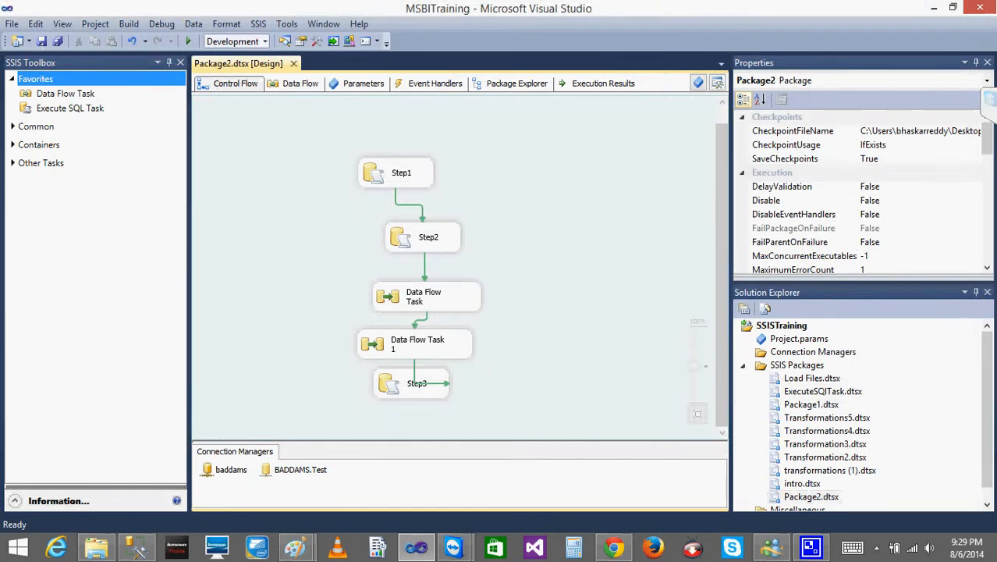
pyautogui.click(889, 243)
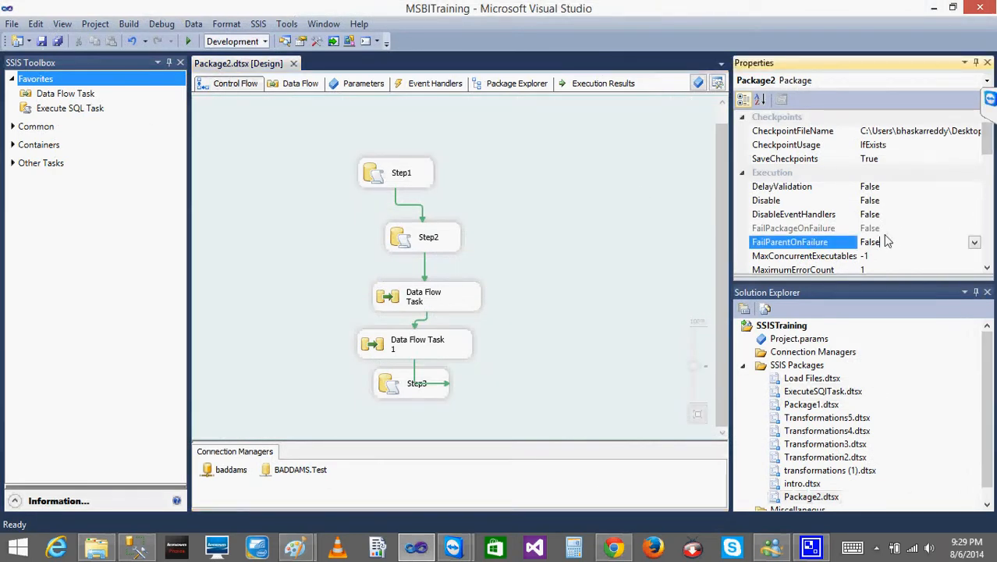
pyautogui.moveTo(988, 141)
pyautogui.mouseDown()
pyautogui.moveTo(986, 264)
pyautogui.moveTo(987, 150)
pyautogui.mouseUp()
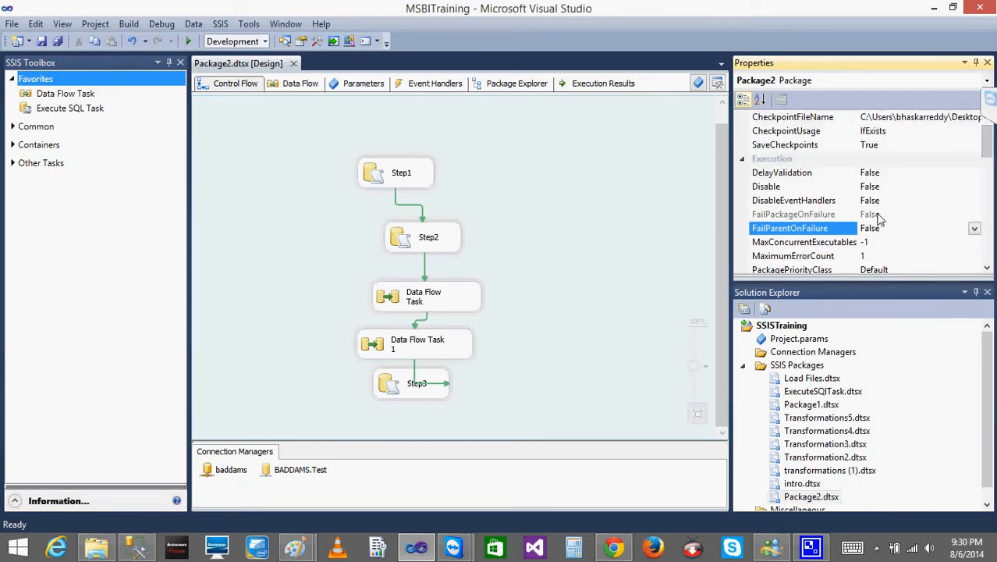
pyautogui.click(879, 214)
pyautogui.click(589, 214)
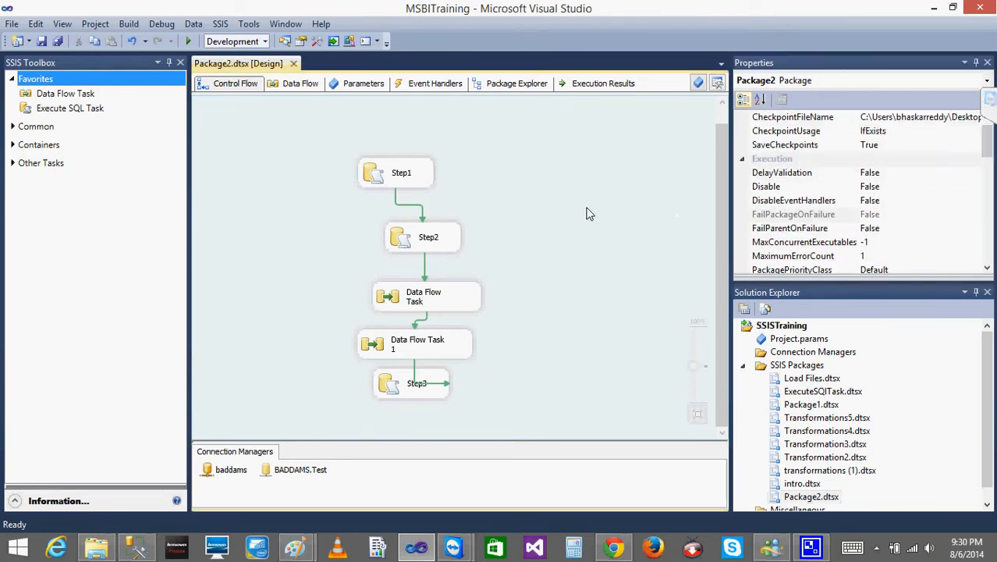
pyautogui.click(885, 216)
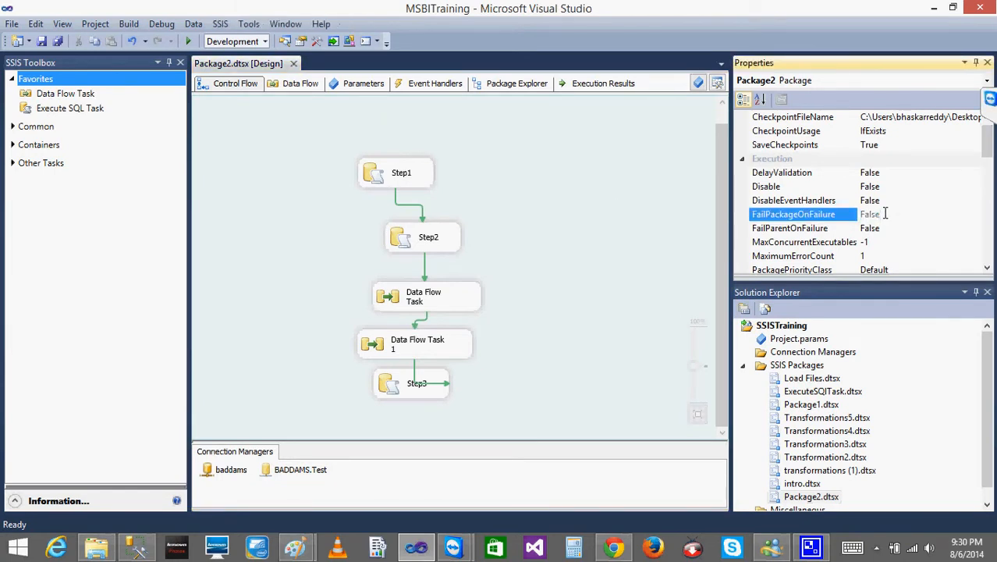
pyautogui.click(645, 174)
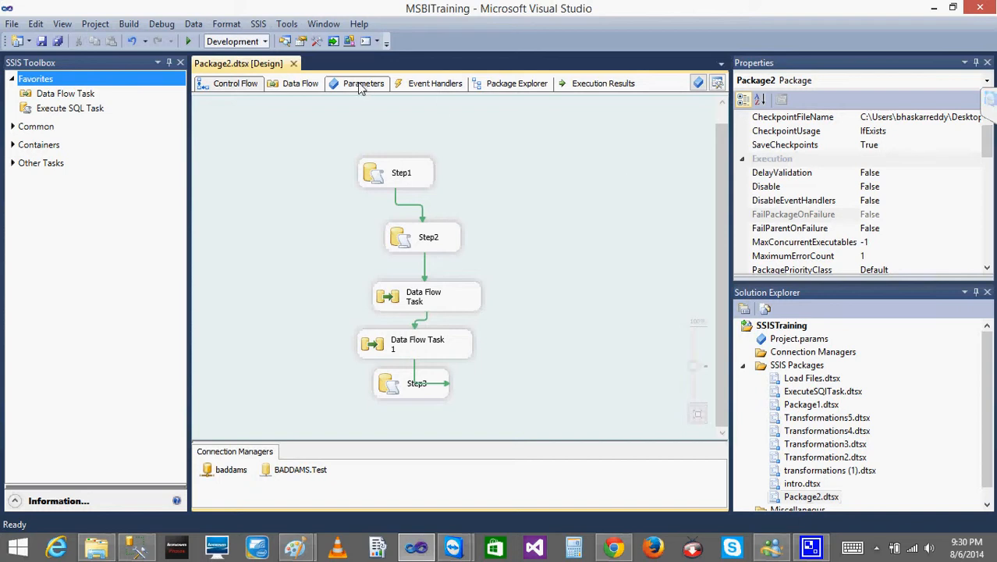
pyautogui.click(885, 216)
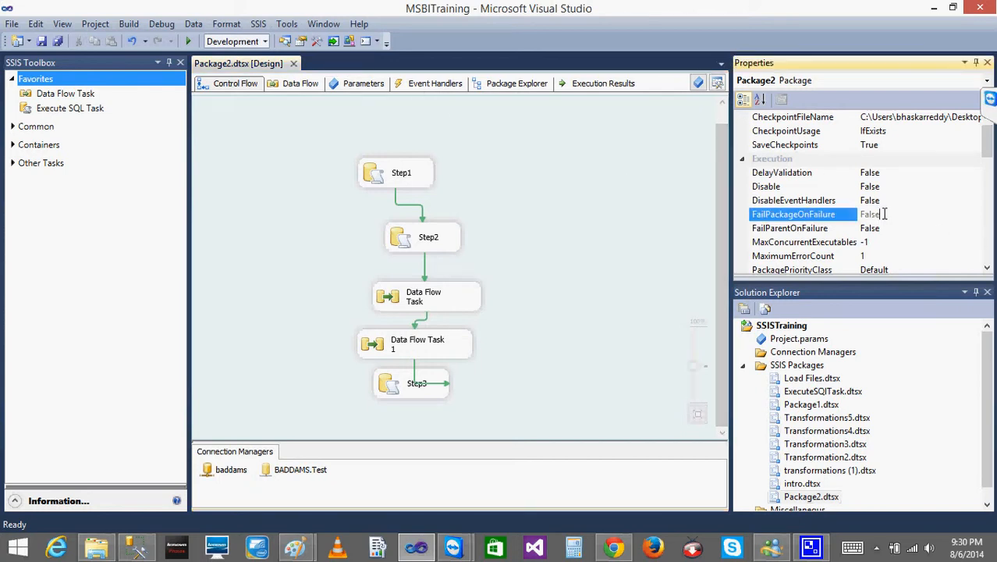
pyautogui.moveTo(989, 153)
pyautogui.mouseDown()
pyautogui.moveTo(989, 167)
pyautogui.moveTo(989, 148)
pyautogui.mouseUp()
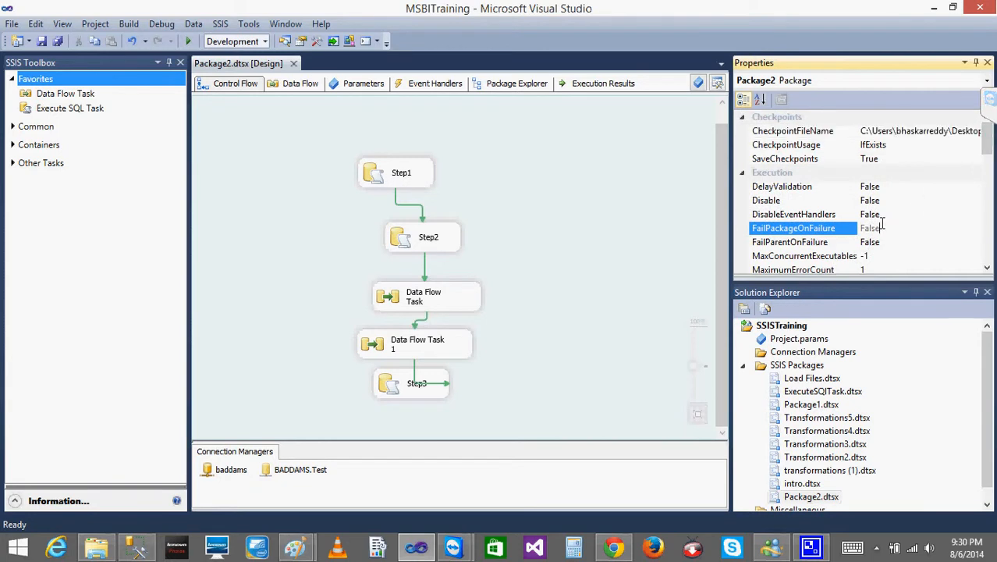
# - Open the Load Files.dtsx package and examine its package-level FailPackageOnFailure and FailParentOnFailure properties
pyautogui.click(798, 381)
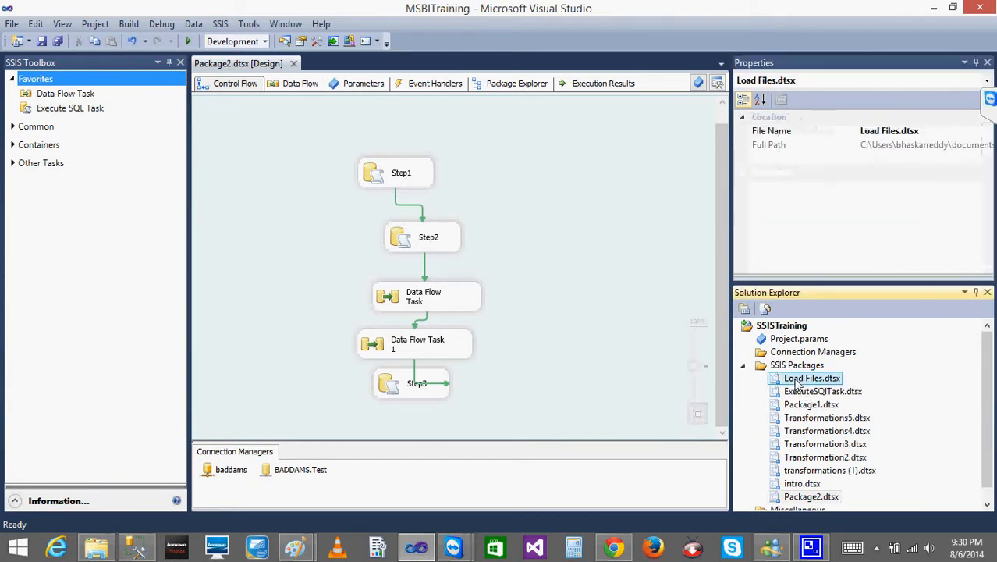
pyautogui.doubleClick(797, 381)
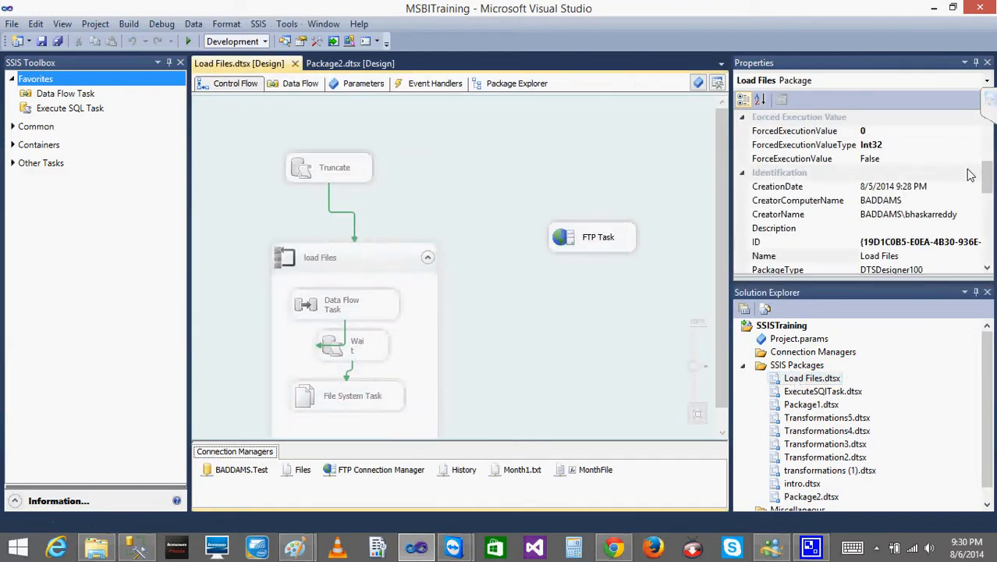
pyautogui.moveTo(989, 174); pyautogui.dragTo(987, 152)
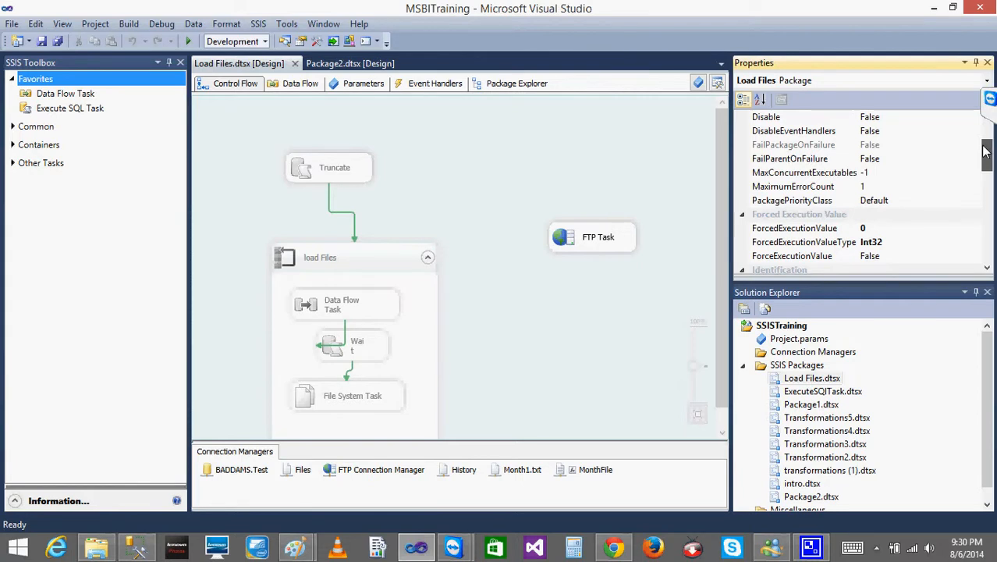
pyautogui.click(914, 160)
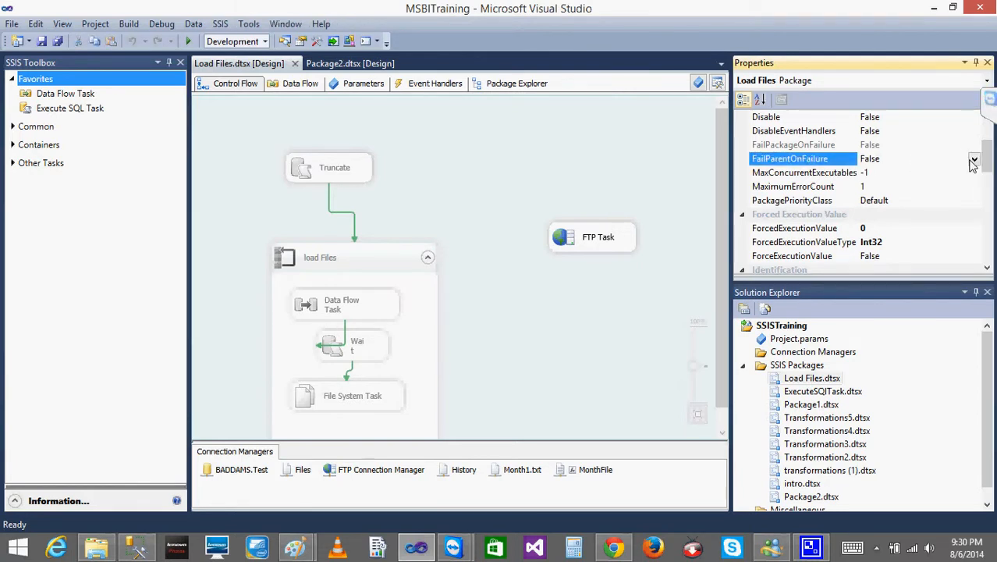
pyautogui.click(974, 162)
pyautogui.click(918, 158)
pyautogui.click(889, 146)
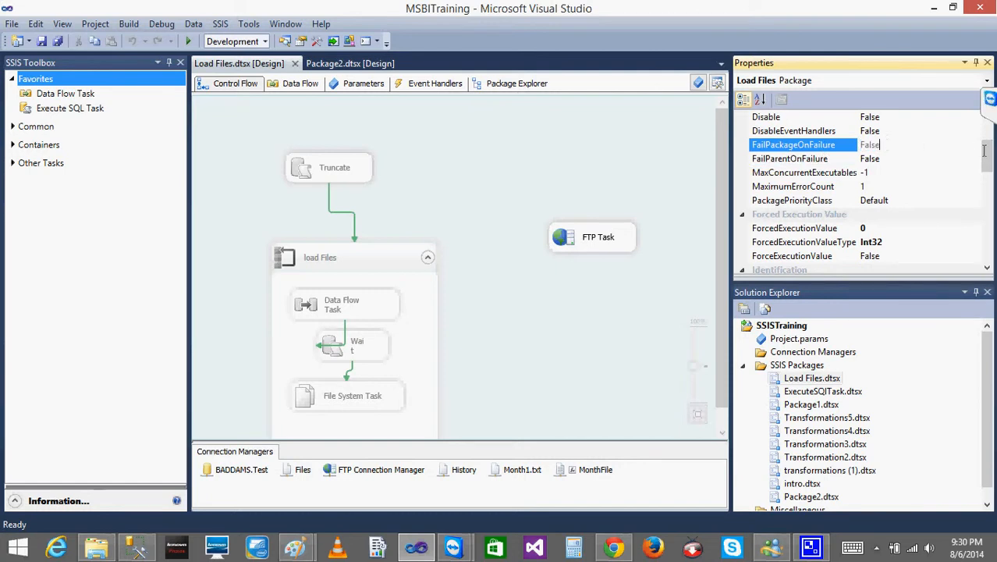
pyautogui.scroll(1, 990, 158)
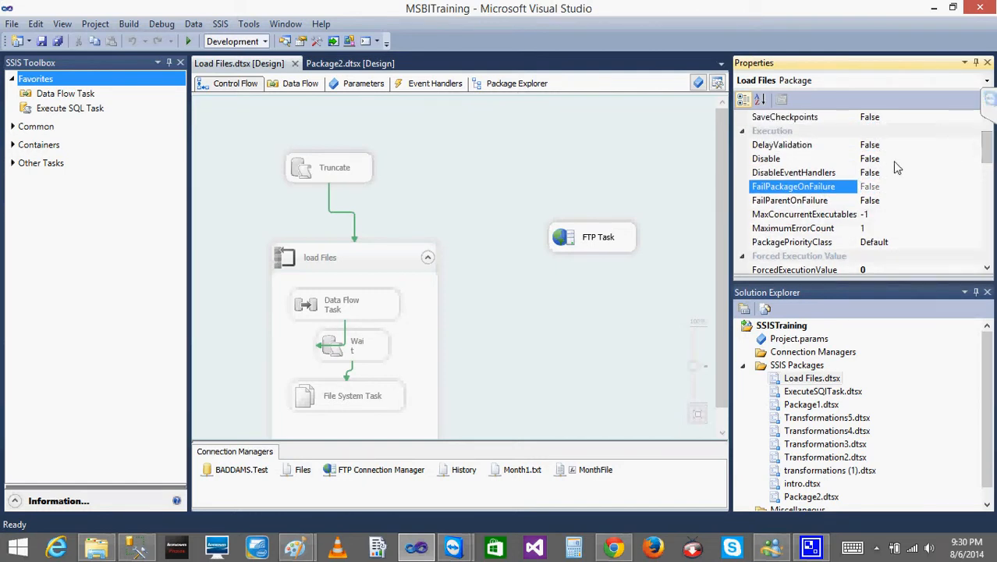
pyautogui.moveTo(989, 147)
pyautogui.mouseDown()
pyautogui.moveTo(988, 138)
pyautogui.moveTo(987, 148)
pyautogui.mouseUp()
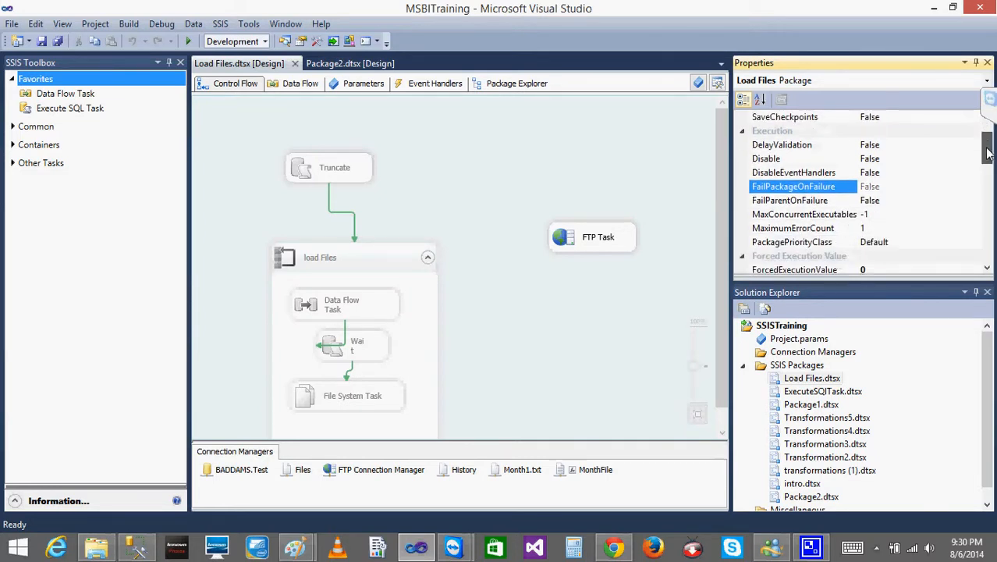
# - Set the SaveCheckpoints property of the Load Files package to True
pyautogui.click(881, 118)
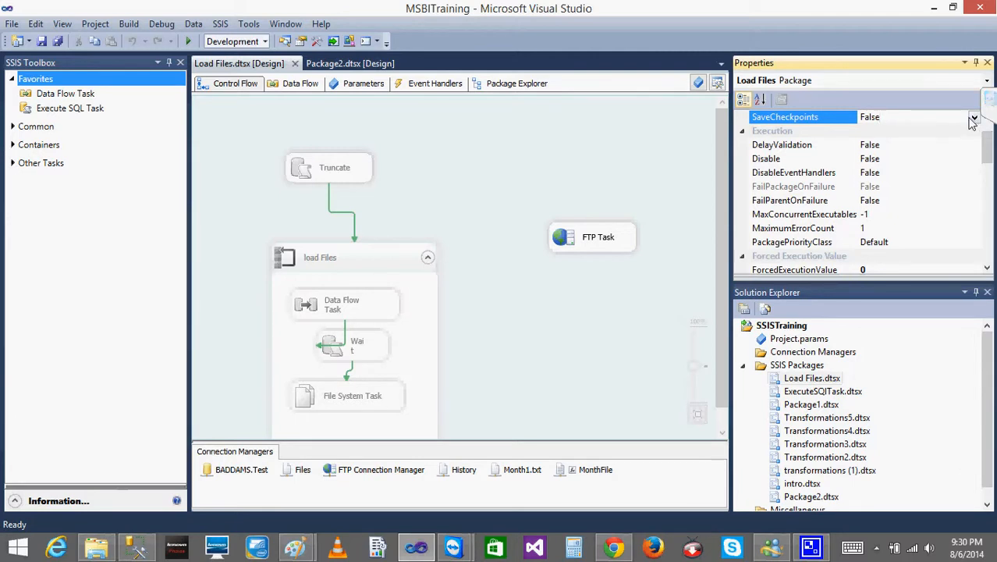
pyautogui.scroll(1, 983, 125)
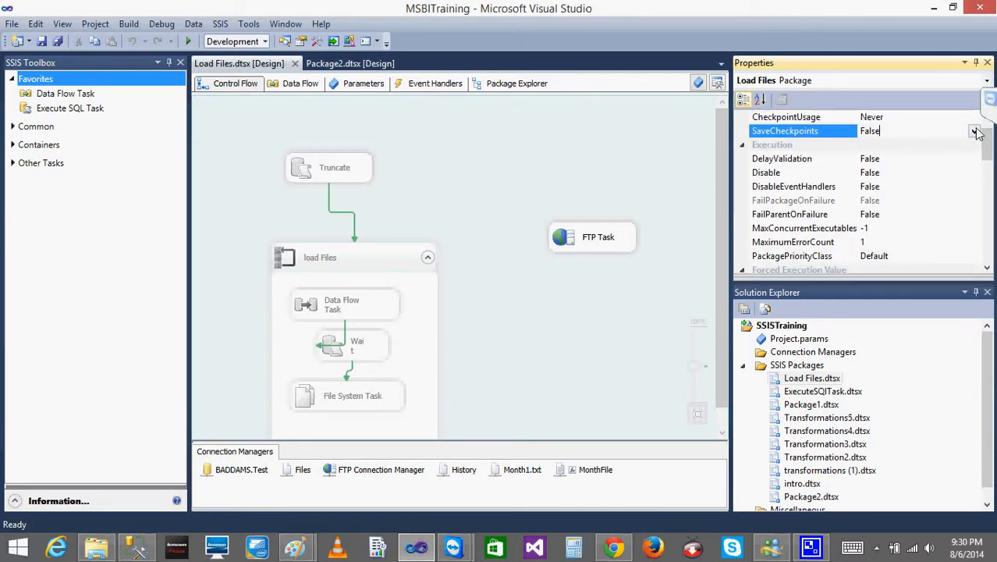
pyautogui.click(974, 135)
pyautogui.click(890, 144)
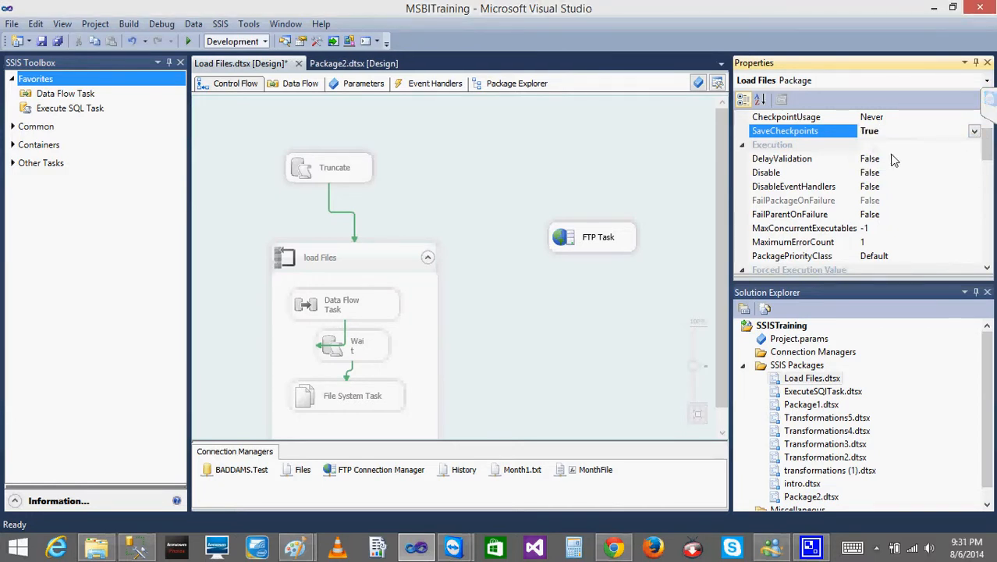
# - Compare FailPackageOnFailure on the Load Files package and its Truncate task, and close Load Files.dtsx without saving the changes
pyautogui.click(878, 202)
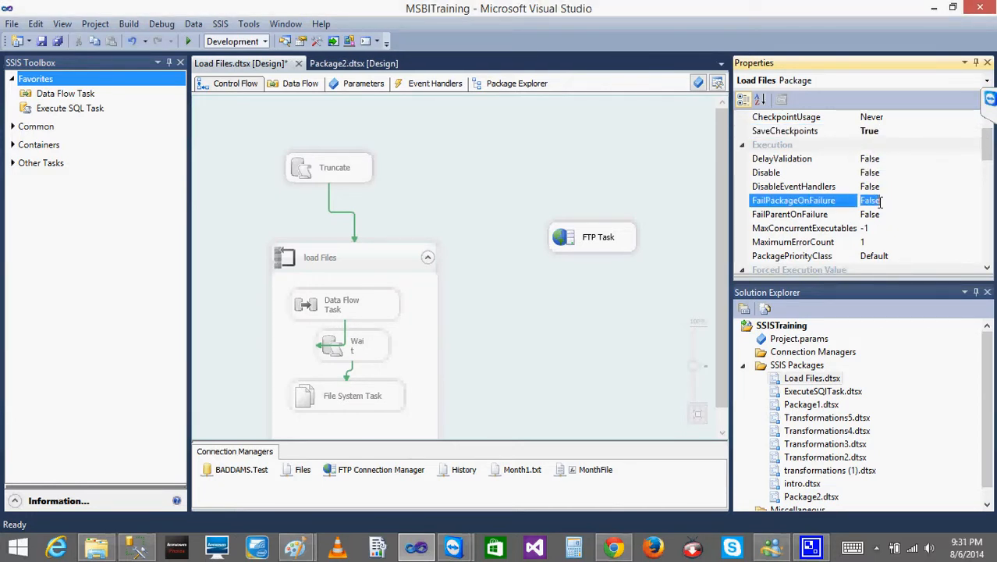
pyautogui.click(761, 100)
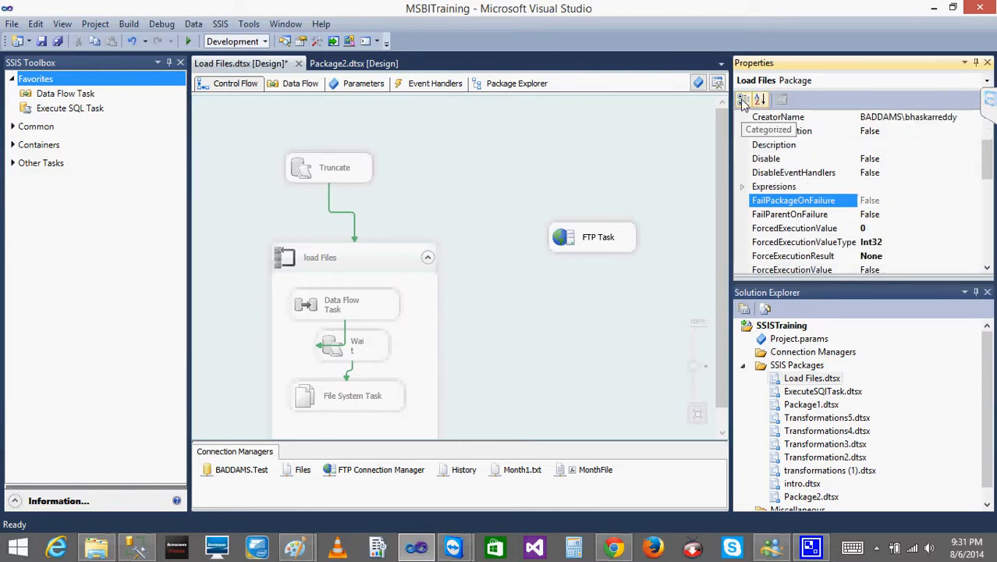
pyautogui.click(743, 100)
pyautogui.click(337, 176)
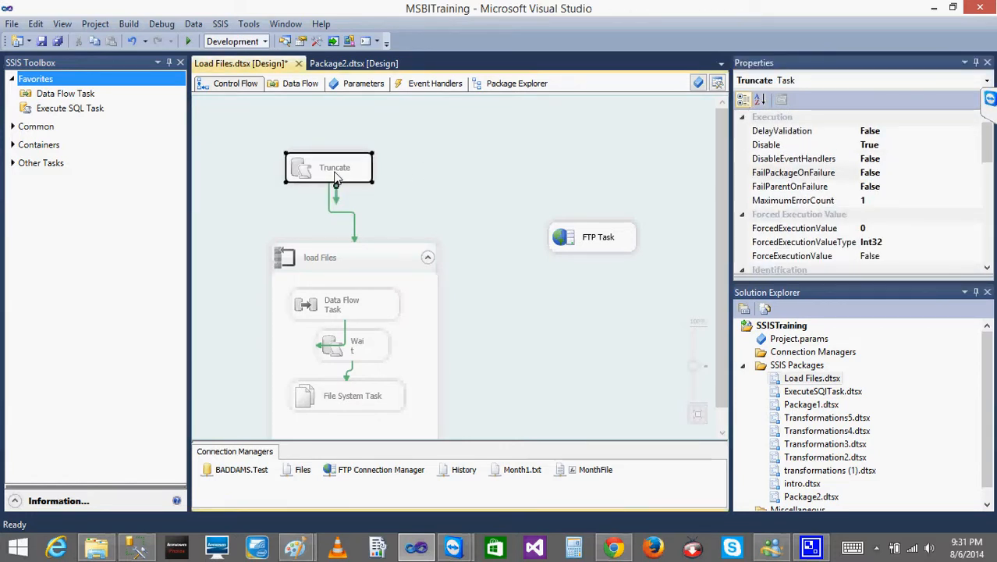
pyautogui.click(504, 185)
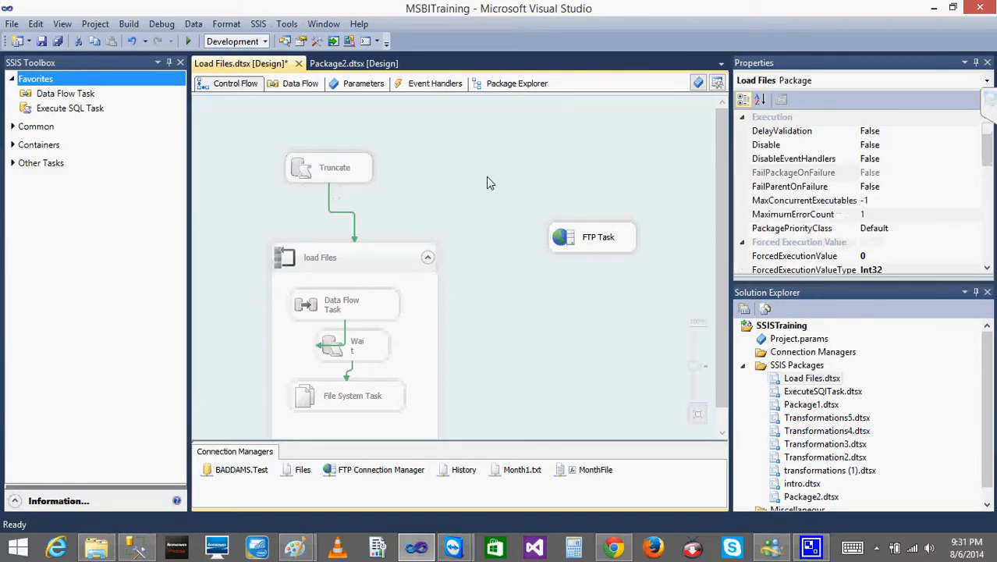
pyautogui.click(299, 64)
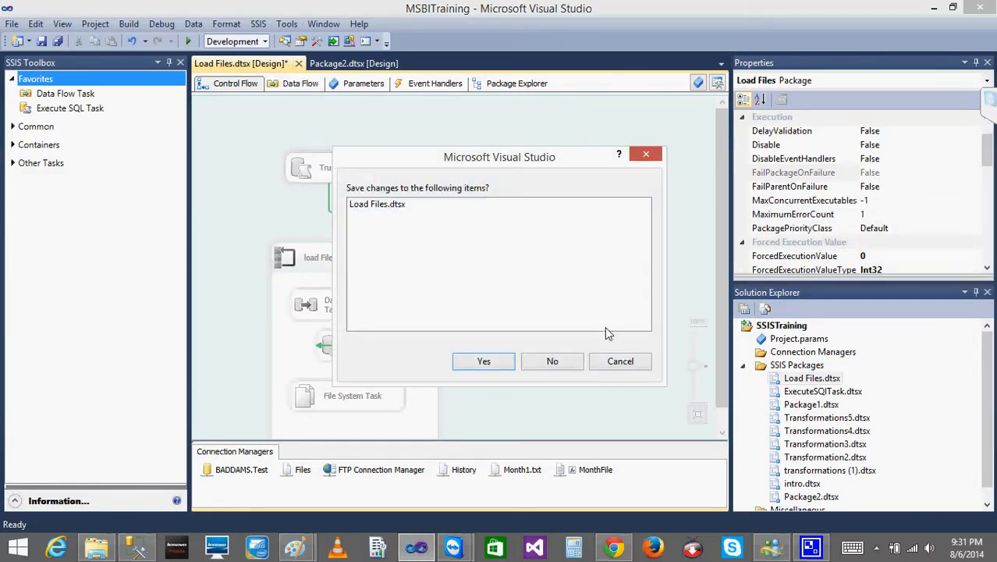
pyautogui.click(554, 362)
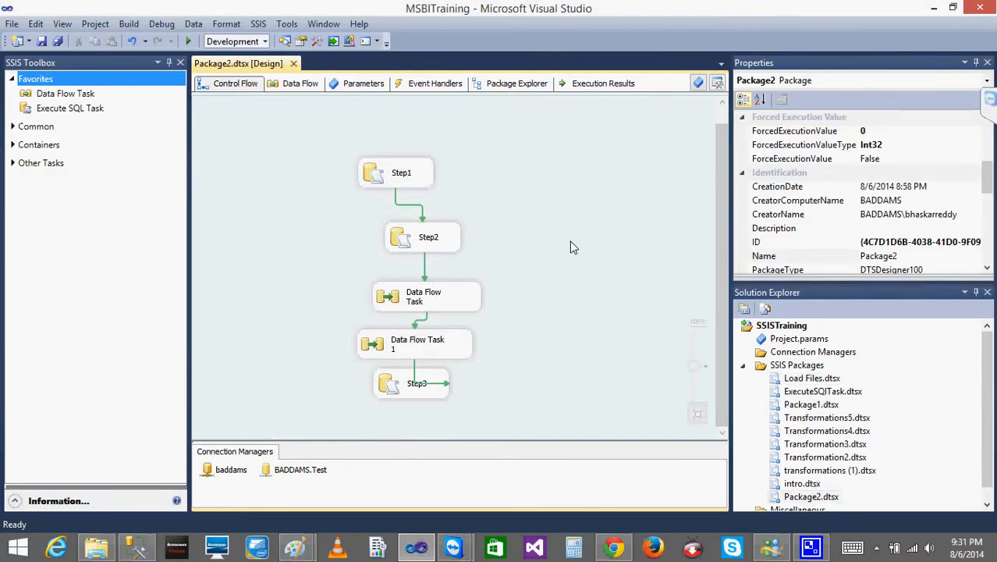
# - Execute Package2 with its current checkpoint settings and stop debugging
pyautogui.press('F5')
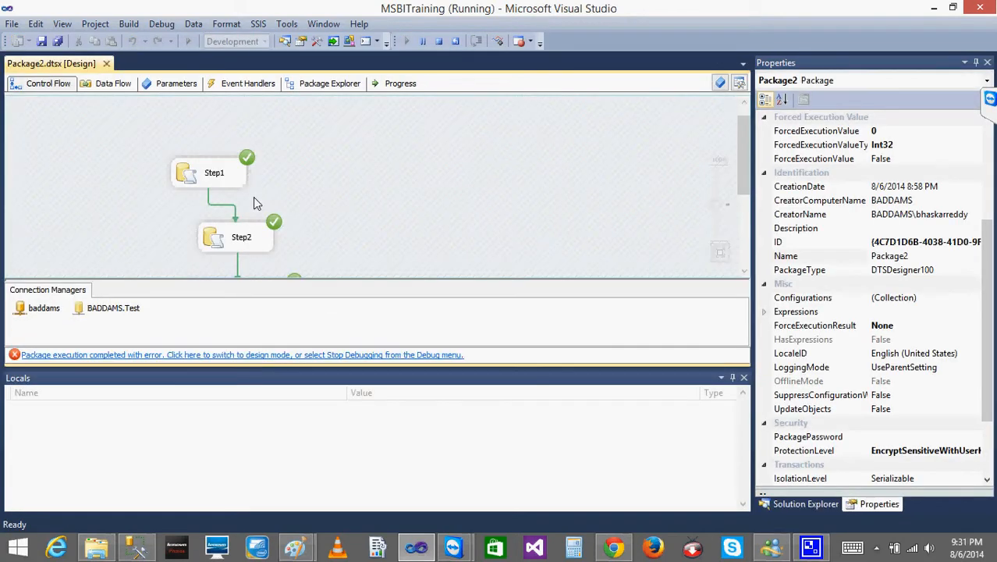
pyautogui.click(437, 44)
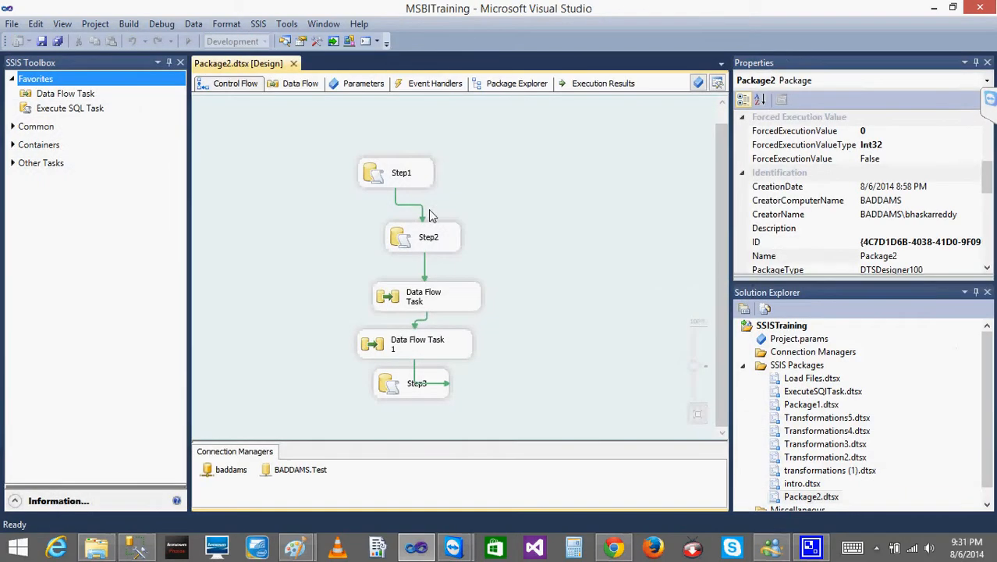
# - Set the FailPackageOnFailure property of the Step1 task in Package2 to True
pyautogui.click(401, 182)
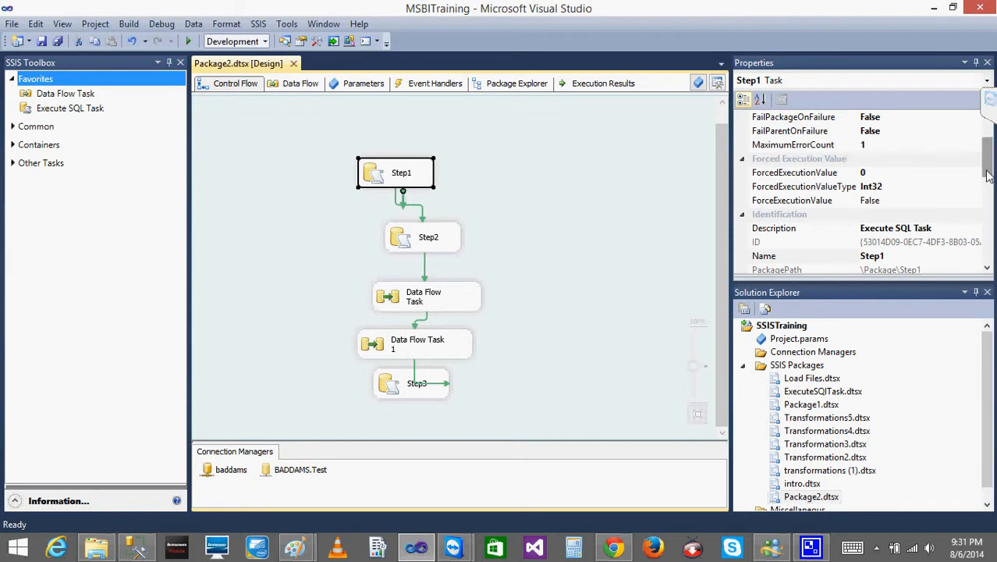
pyautogui.click(987, 178)
pyautogui.moveTo(987, 172)
pyautogui.mouseDown()
pyautogui.moveTo(988, 206)
pyautogui.moveTo(991, 167)
pyautogui.mouseUp()
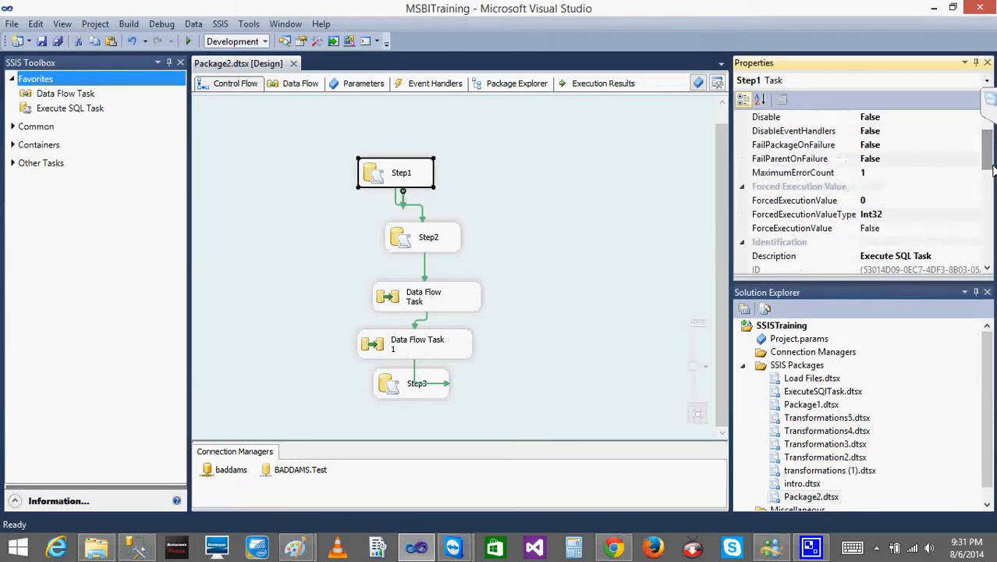
pyautogui.click(895, 132)
pyautogui.click(902, 147)
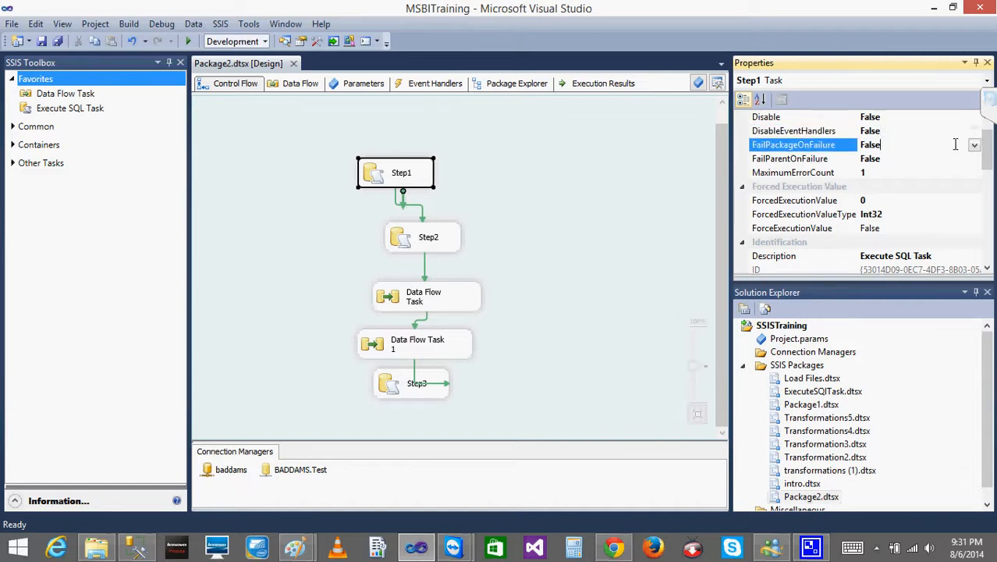
pyautogui.click(974, 145)
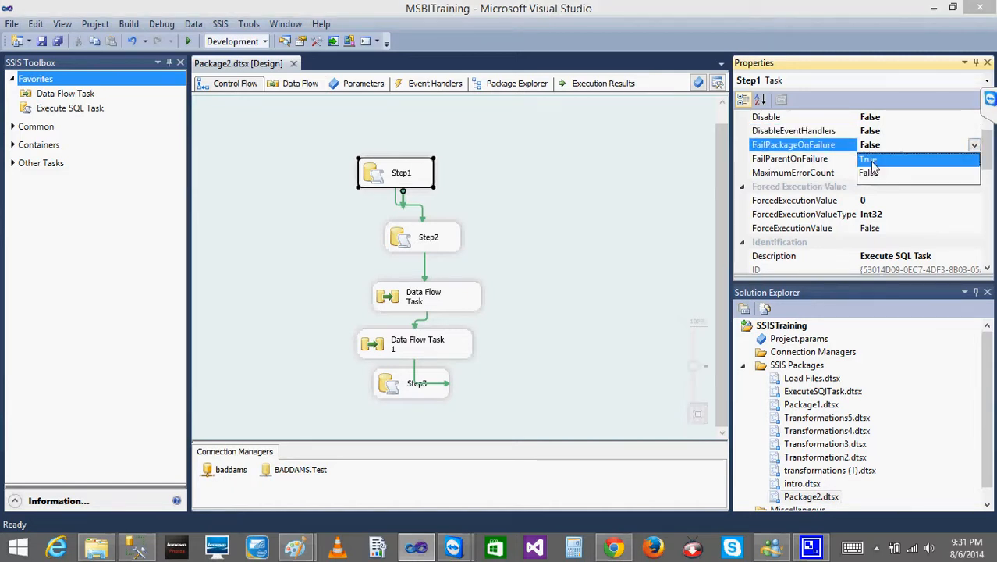
pyautogui.click(873, 161)
pyautogui.press('super+c')
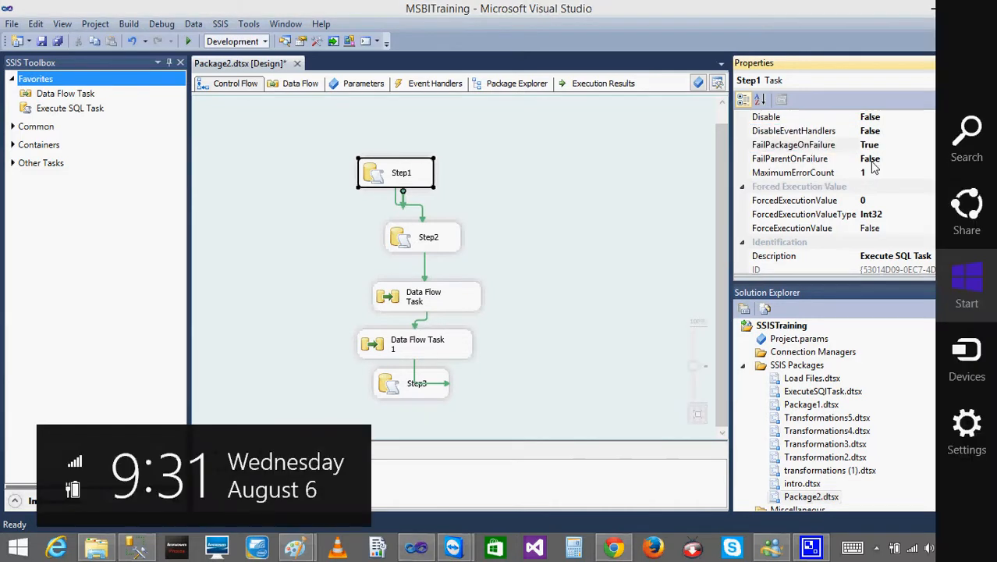
# - Set the FailPackageOnFailure property of the Step2 task to True
pyautogui.click(436, 243)
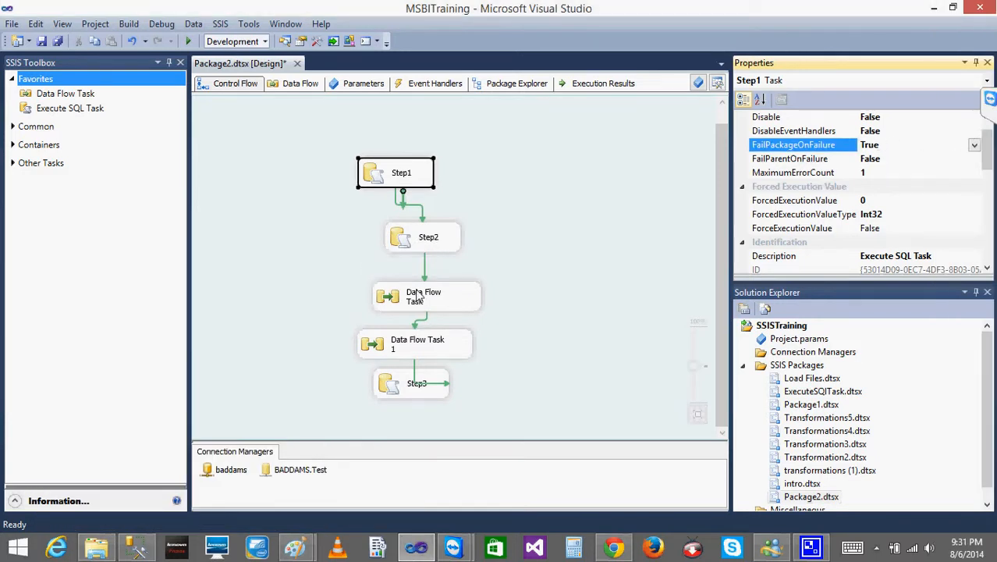
pyautogui.click(425, 238)
pyautogui.click(952, 147)
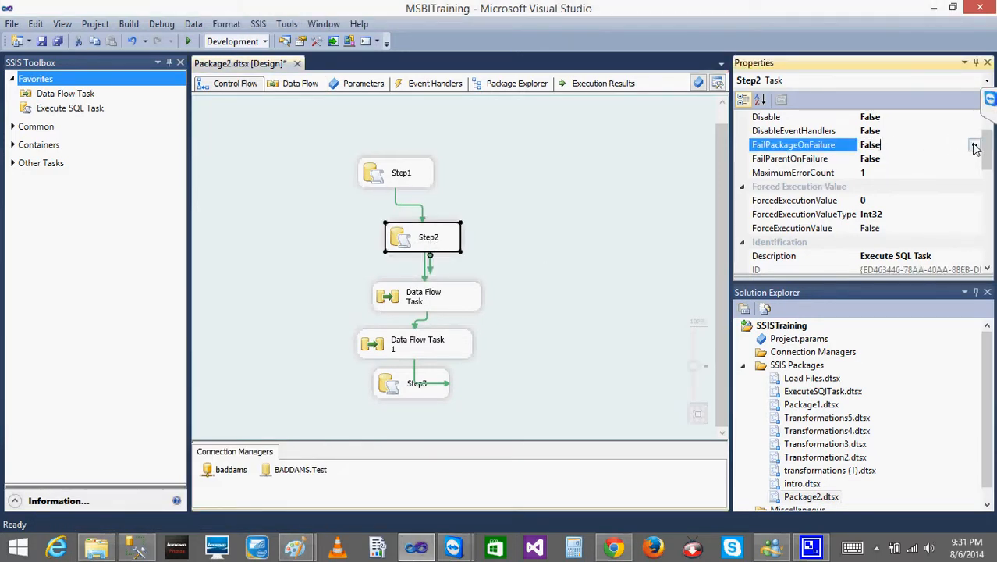
pyautogui.click(974, 145)
pyautogui.click(877, 160)
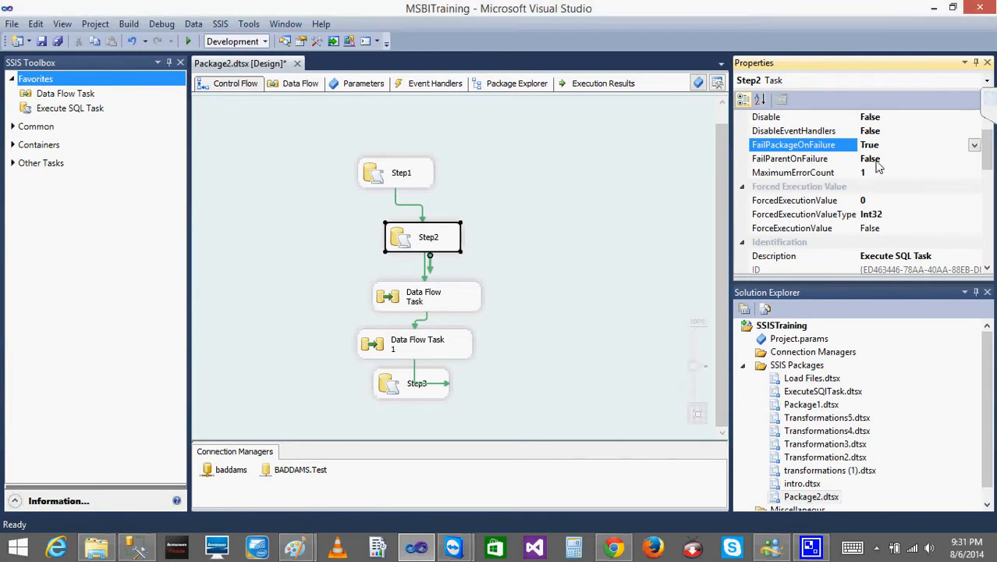
# - Set the FailPackageOnFailure property of the first Data Flow Task, directly below Step2, to True
pyautogui.click(413, 294)
pyautogui.click(945, 144)
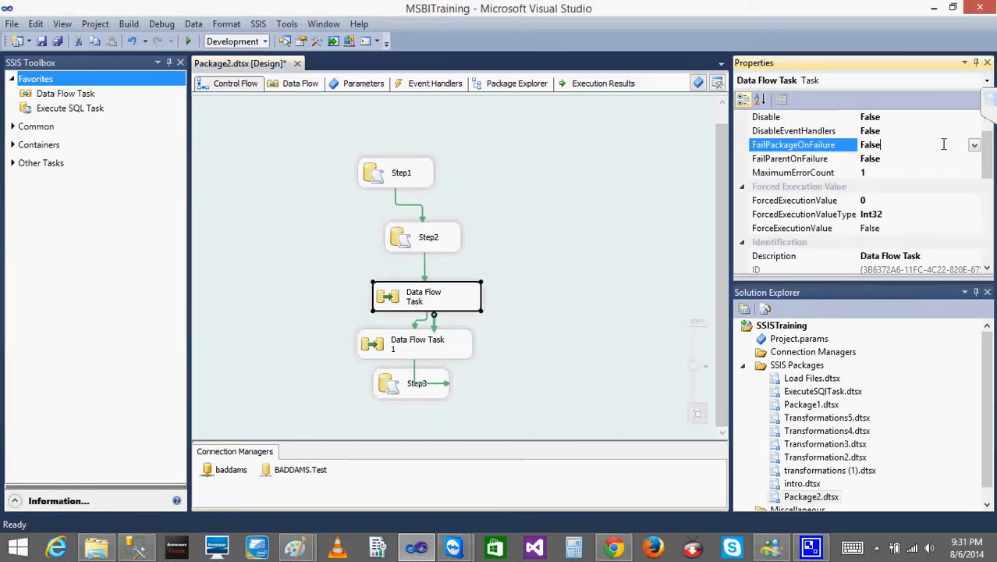
pyautogui.click(974, 145)
pyautogui.click(868, 160)
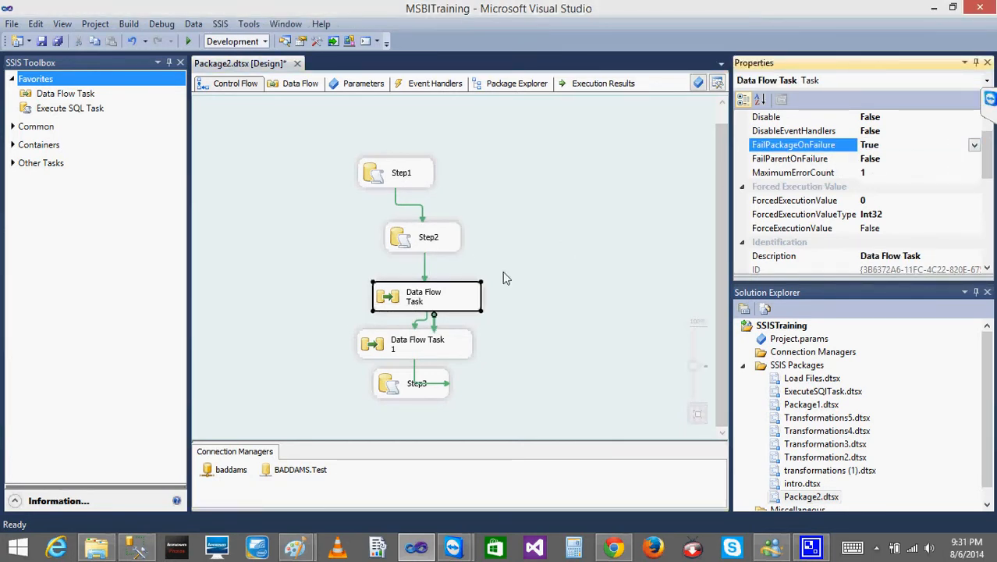
# - Set the FailPackageOnFailure property of Data Flow Task 1 to True
pyautogui.click(420, 352)
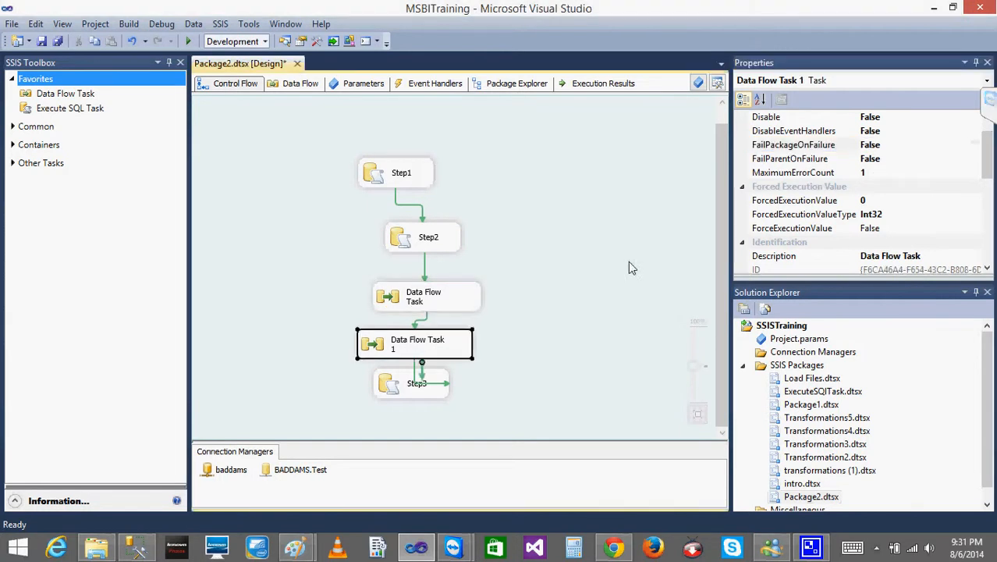
pyautogui.click(946, 145)
pyautogui.click(974, 145)
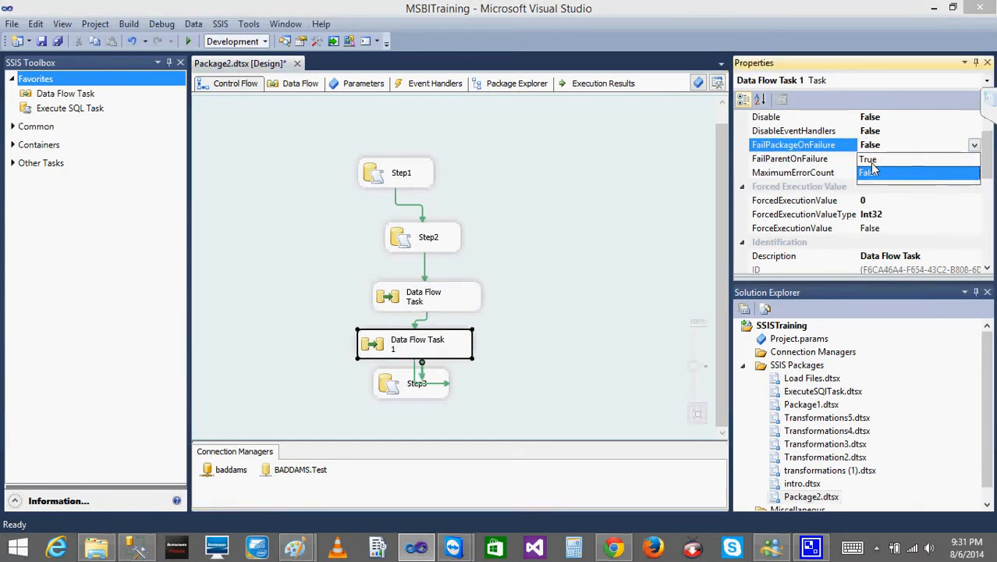
pyautogui.click(870, 160)
pyautogui.press('super+c')
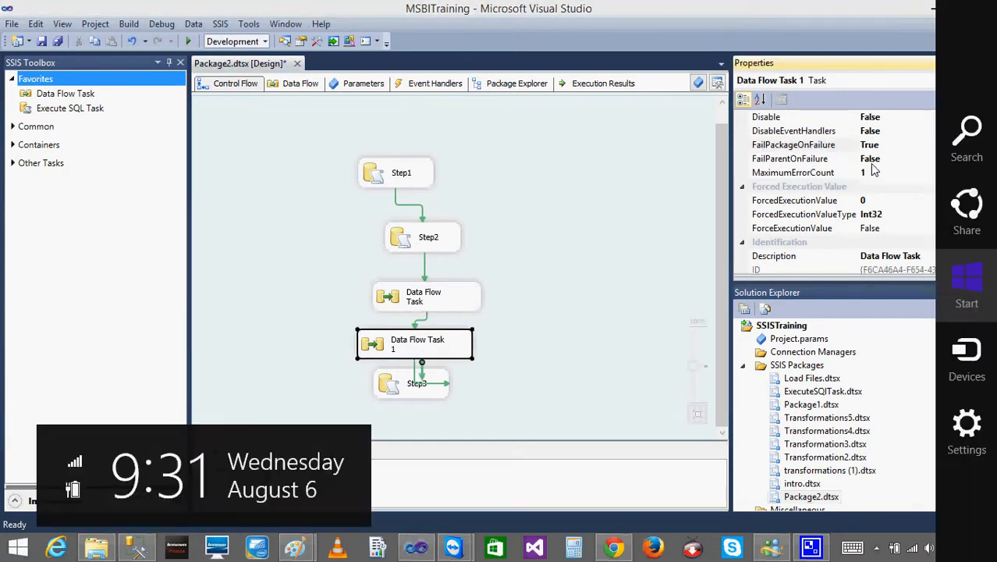
# - Set the FailPackageOnFailure property of the Step3 task to True
pyautogui.click(392, 389)
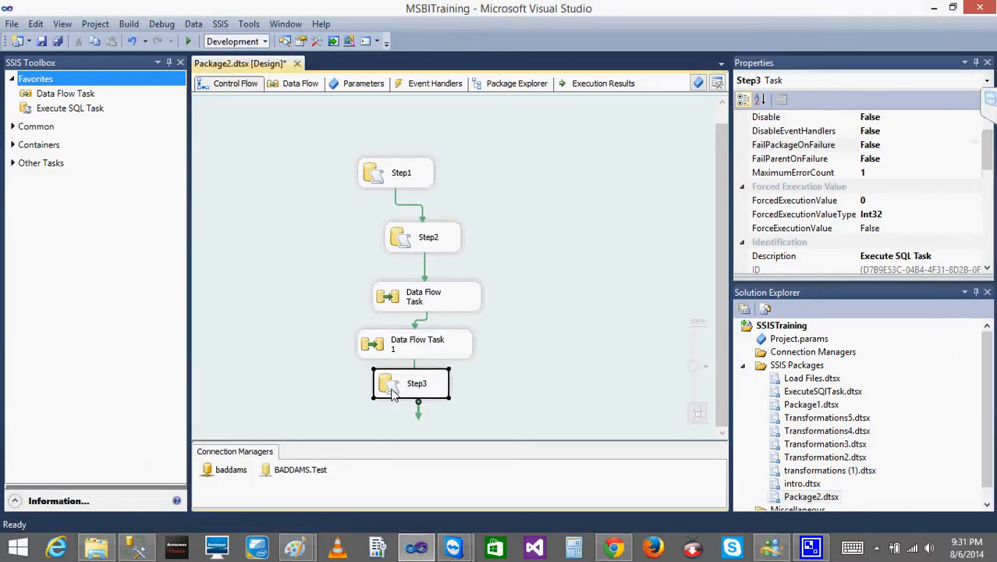
pyautogui.click(952, 161)
pyautogui.click(973, 148)
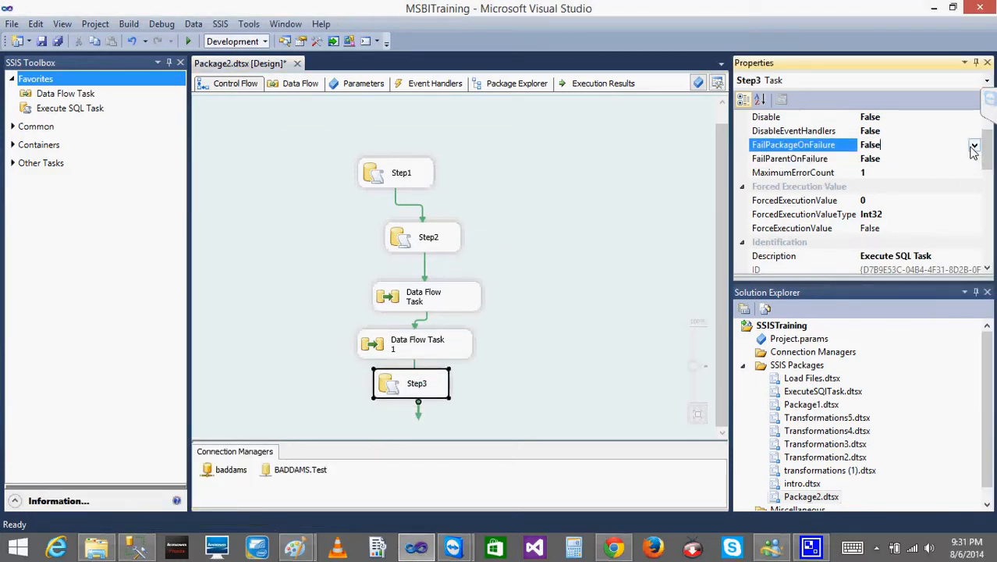
pyautogui.click(973, 148)
pyautogui.click(865, 166)
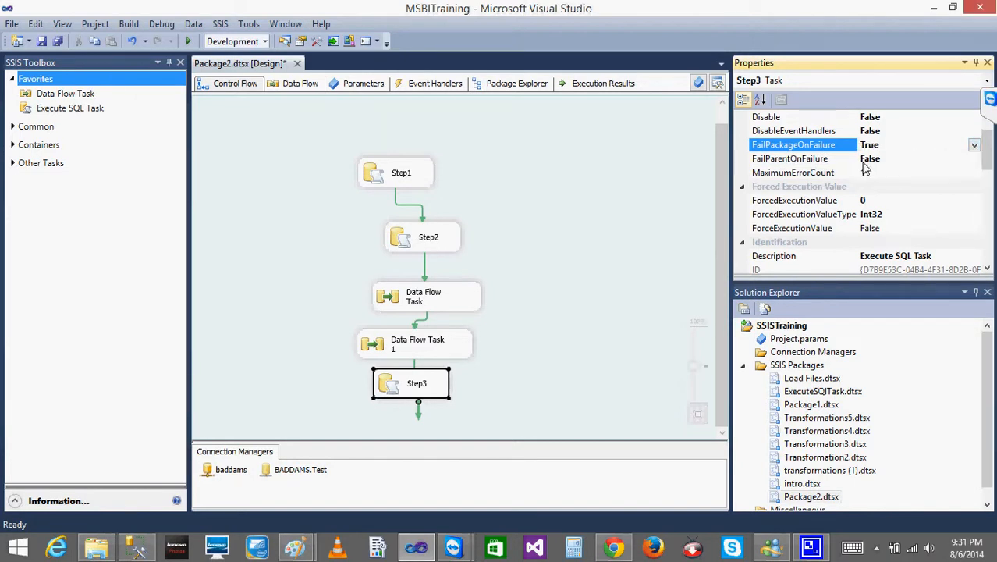
pyautogui.click(550, 207)
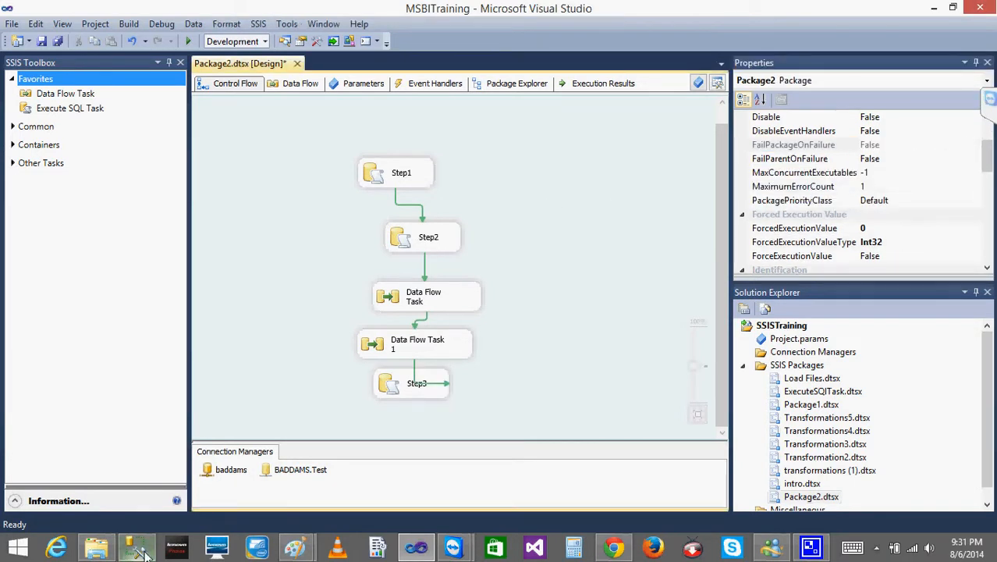
# - In SQL Server Management Studio, query Year from [Test].[dbo].[CmpnyLd] and run the DELETE statement that clears the table
pyautogui.click(139, 549)
pyautogui.moveTo(562, 156); pyautogui.dragTo(340, 156)
pyautogui.click(204, 60)
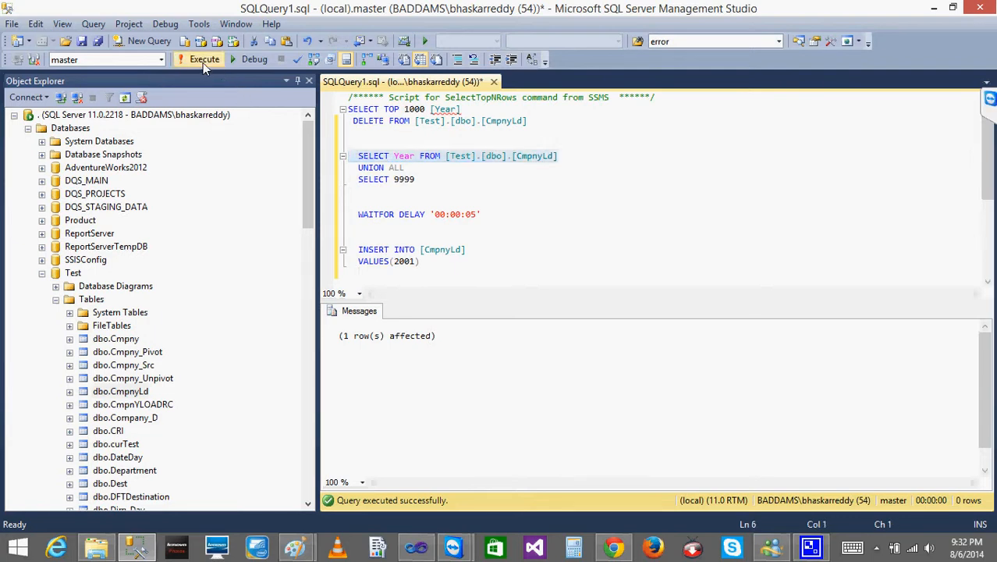
pyautogui.moveTo(539, 121); pyautogui.dragTo(305, 121)
pyautogui.click(195, 59)
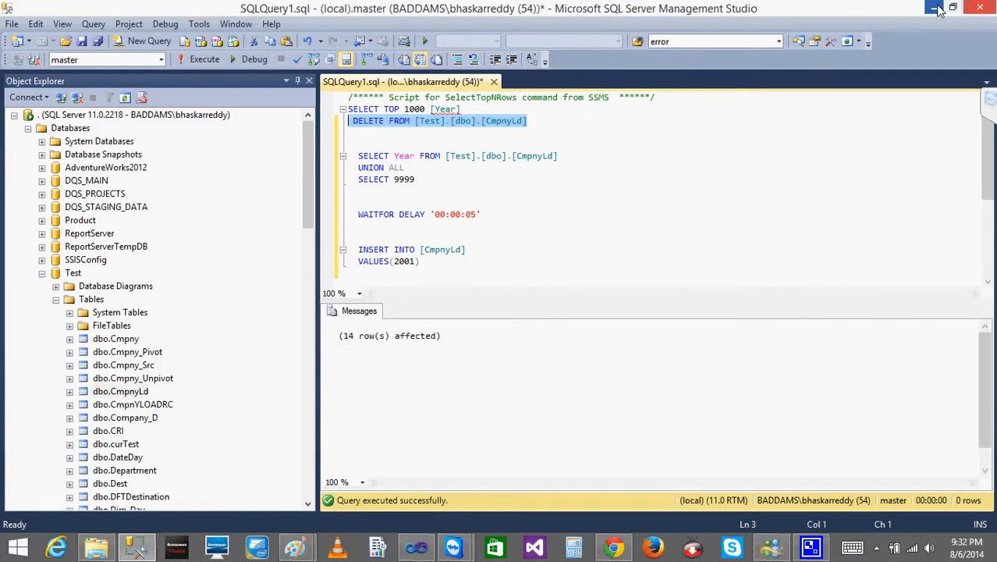
pyautogui.click(937, 8)
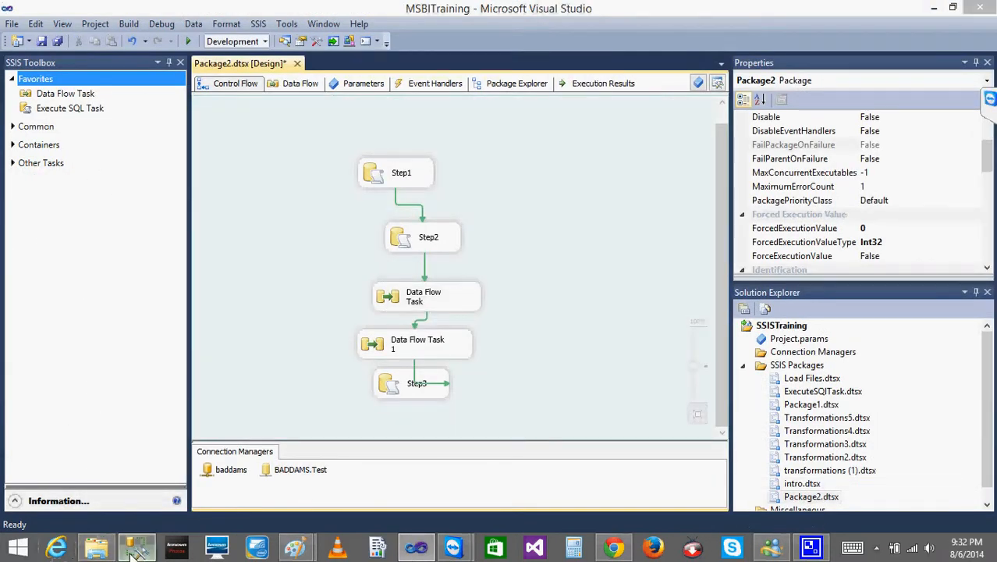
# - Rerun the Year query on [Test].[dbo].[CmpnyLd] to check the cleared table, and return to Visual Studio
pyautogui.click(134, 550)
pyautogui.click(496, 255)
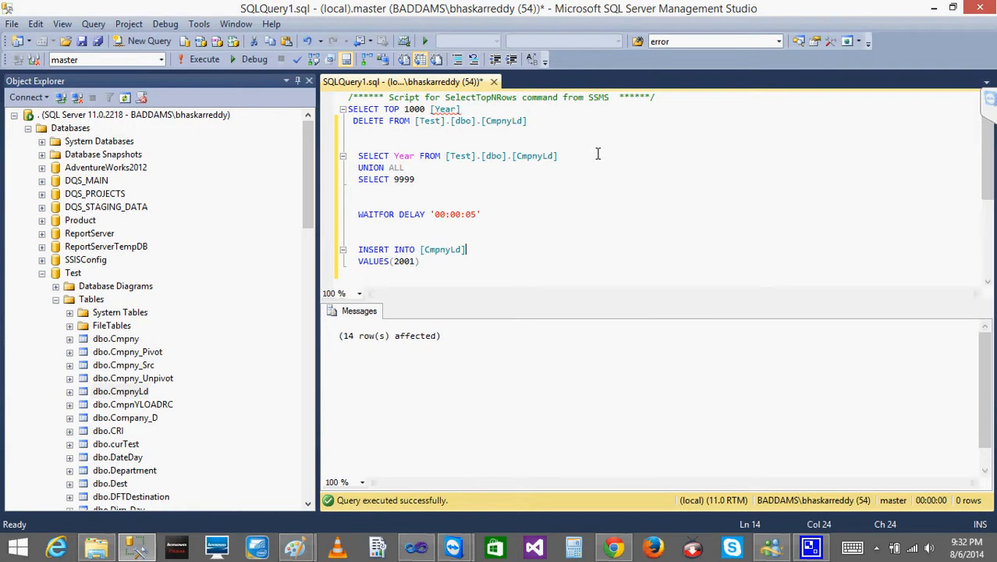
pyautogui.moveTo(598, 155); pyautogui.dragTo(347, 156)
pyautogui.click(200, 60)
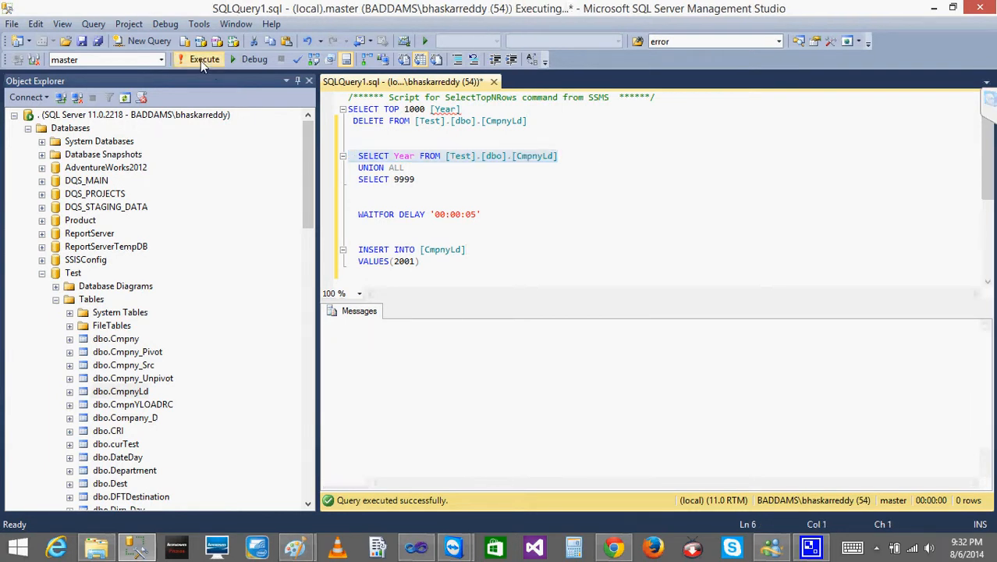
pyautogui.click(935, 7)
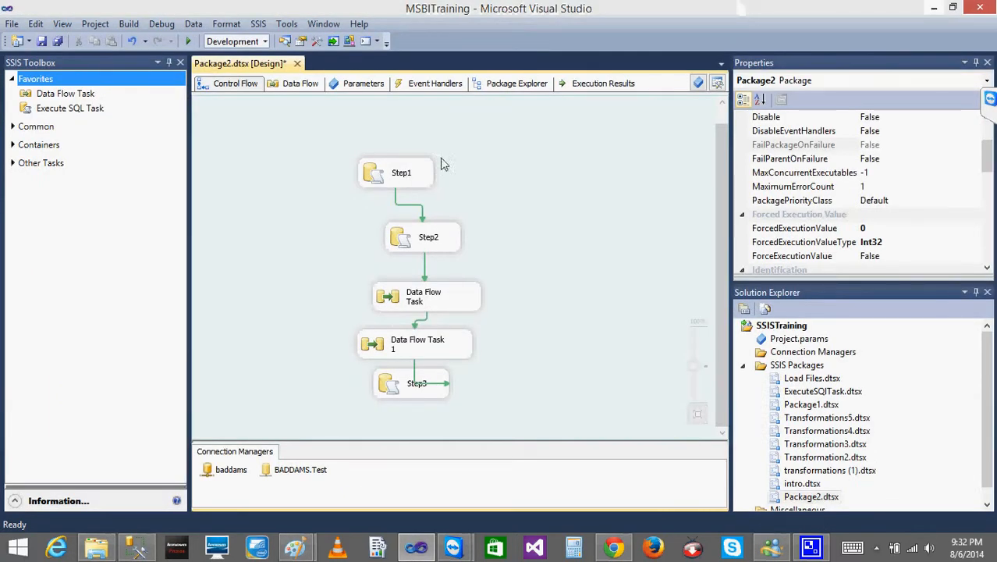
# - Review the SQL statements of the Step1, Step2 and Step3 Execute SQL tasks in Package2
pyautogui.doubleClick(396, 170)
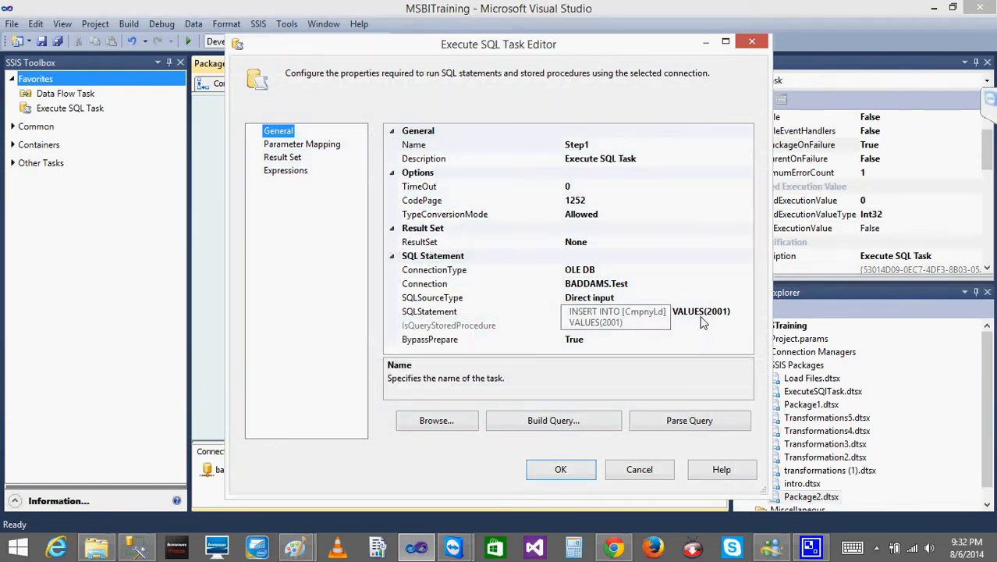
pyautogui.click(559, 469)
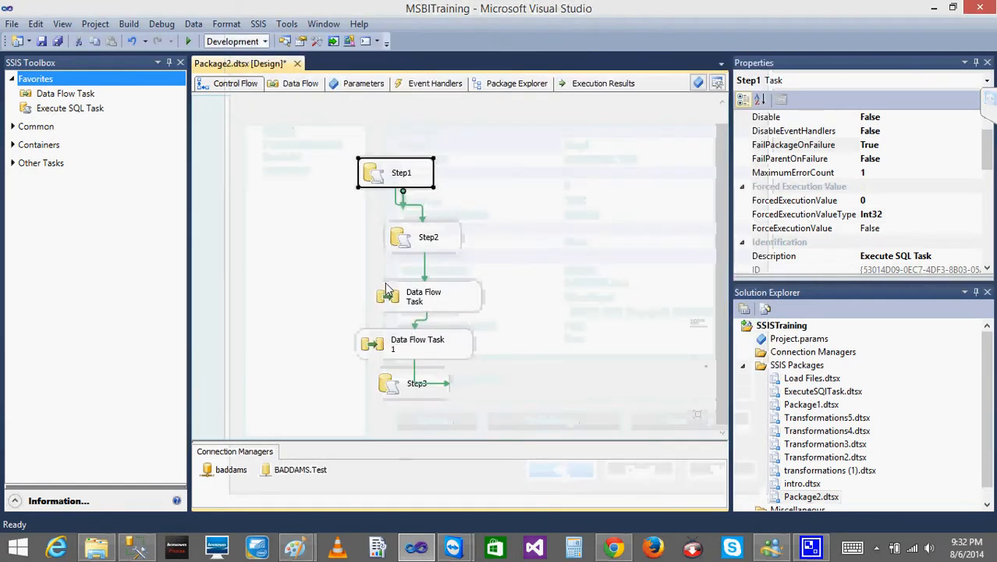
pyautogui.doubleClick(424, 242)
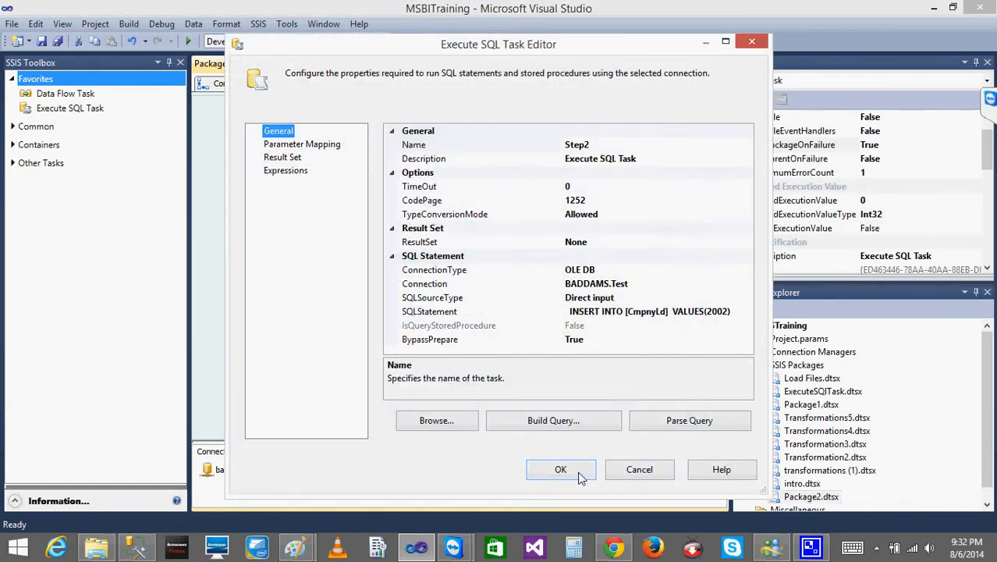
pyautogui.click(575, 475)
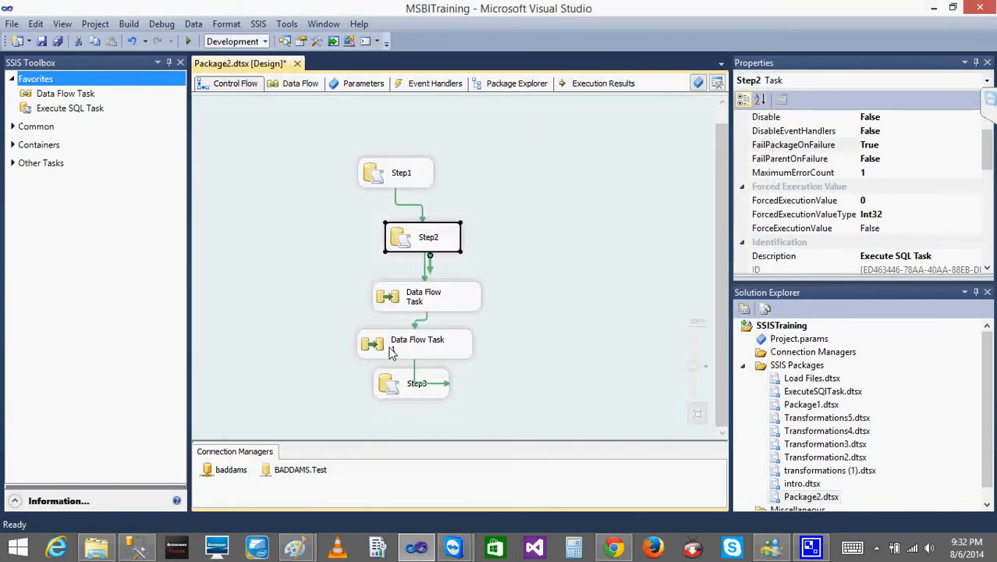
pyautogui.click(394, 351)
pyautogui.doubleClick(402, 391)
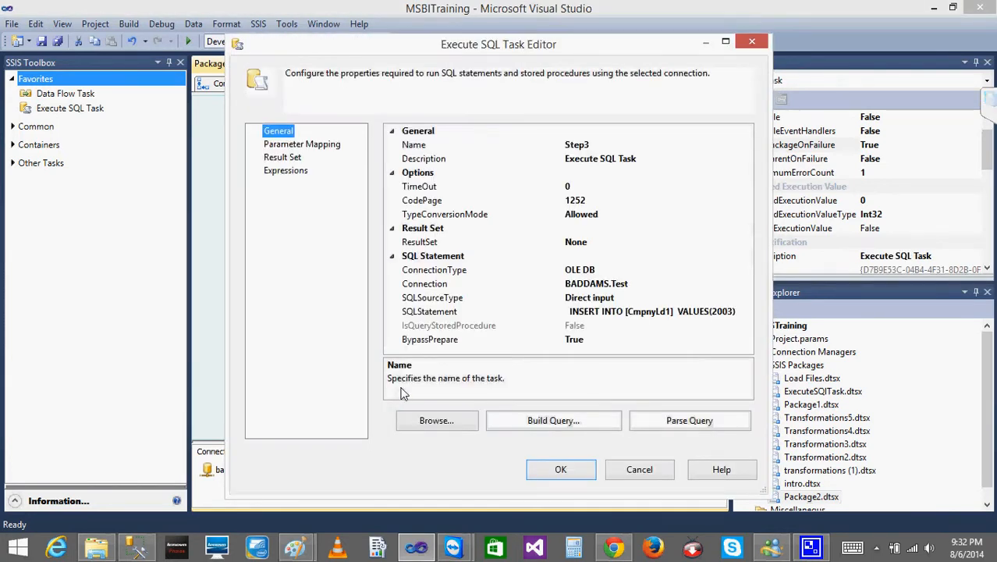
pyautogui.click(570, 470)
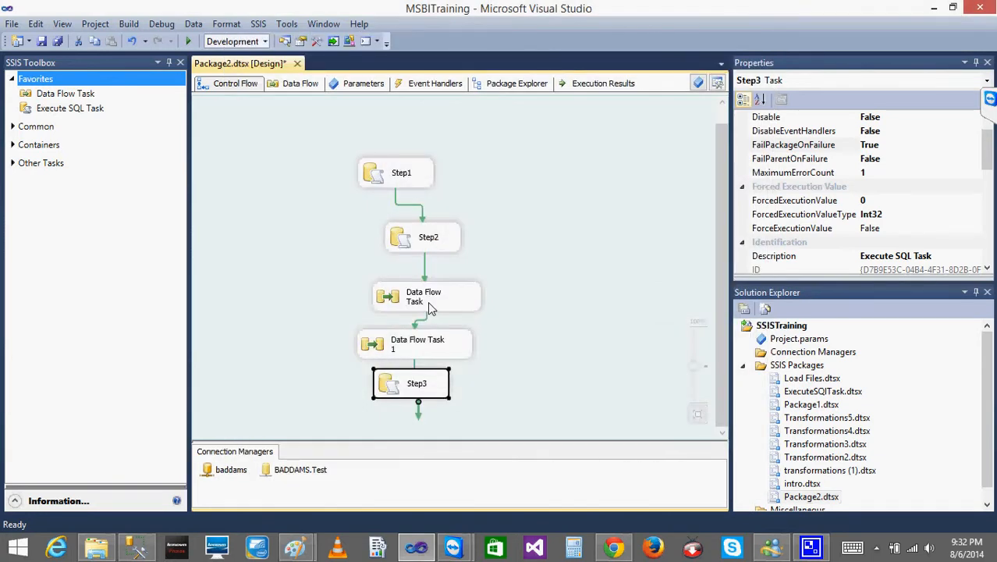
# - Delete both data flow tasks from the control flow and connect Step2 directly to Step3
pyautogui.click(431, 308)
pyautogui.press('Delete')
pyautogui.click(409, 347)
pyautogui.press('Delete')
pyautogui.moveTo(395, 385); pyautogui.dragTo(396, 333)
pyautogui.click(417, 265)
pyautogui.moveTo(432, 290); pyautogui.dragTo(401, 357)
pyautogui.click(309, 304)
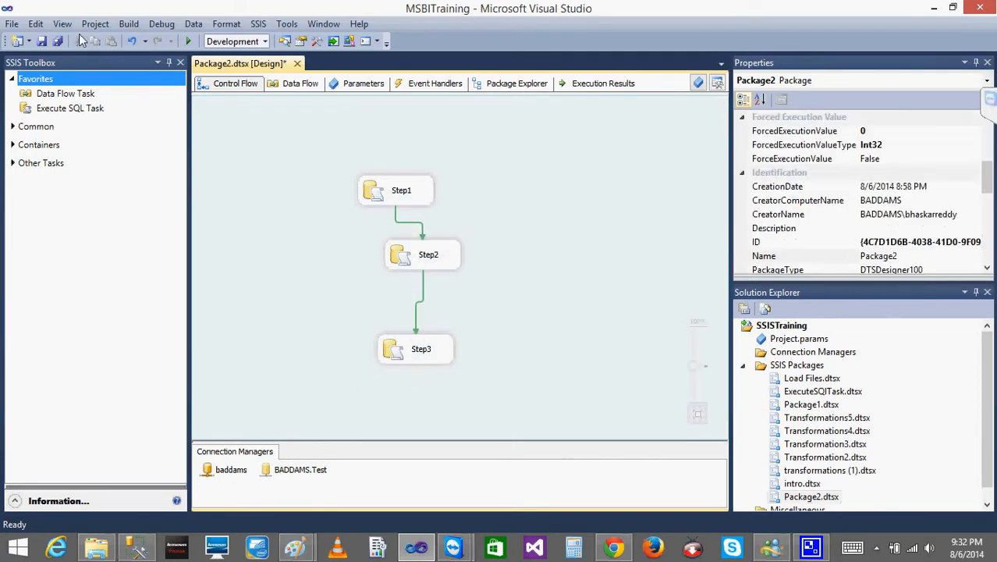
# - Execute Package2, check for the CheckPoint file in the Files folder in File Explorer, and stop debugging
pyautogui.click(188, 42)
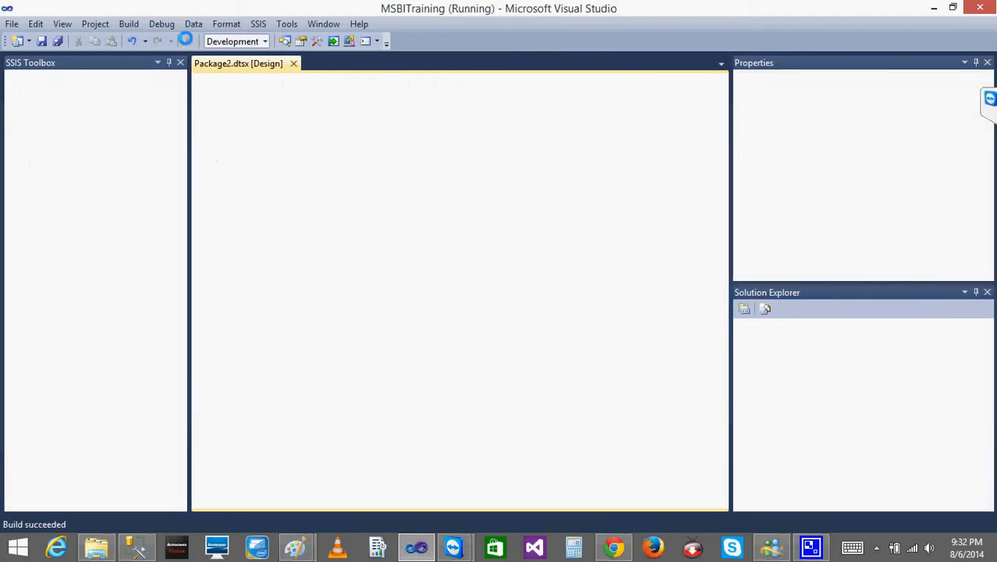
pyautogui.moveTo(744, 176); pyautogui.dragTo(756, 242)
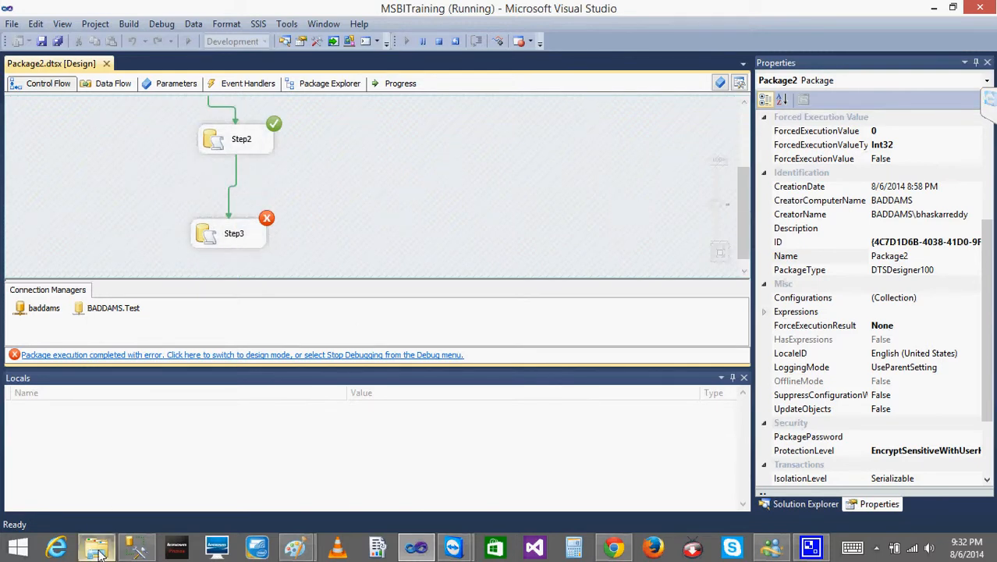
pyautogui.click(97, 549)
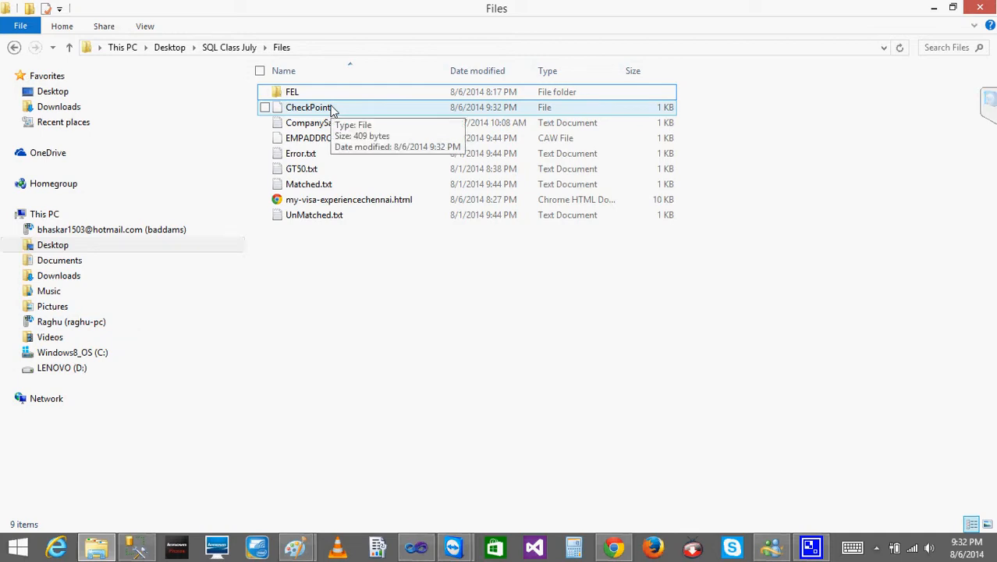
pyautogui.click(934, 8)
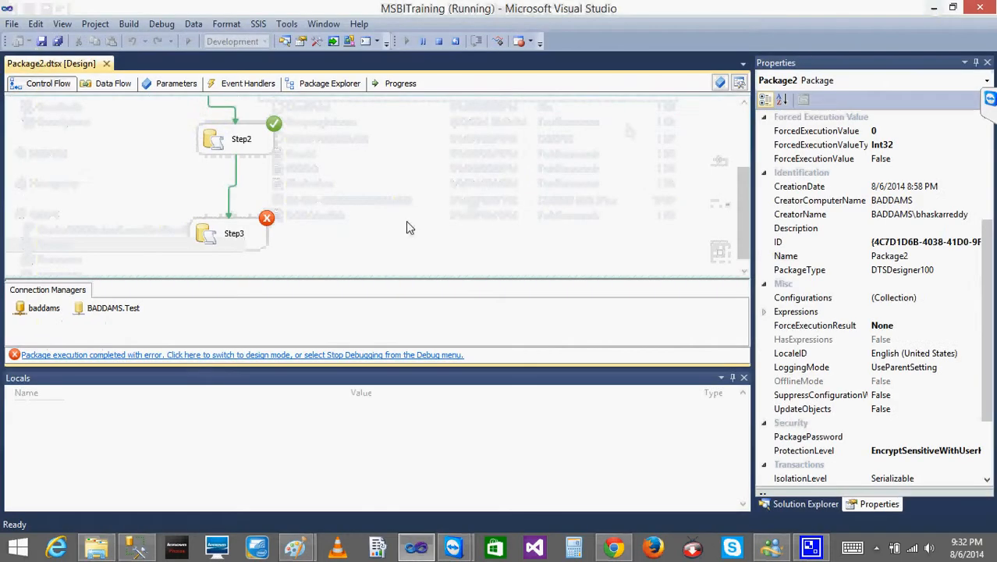
pyautogui.click(440, 43)
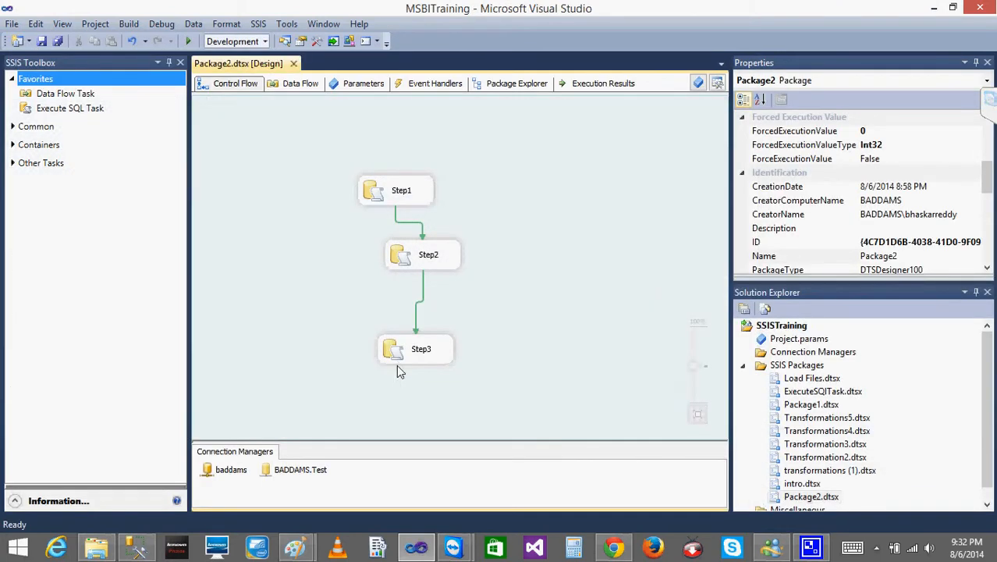
# - Review the SQL statement of the Step3 task and close its editor without changes
pyautogui.click(425, 355)
pyautogui.doubleClick(425, 355)
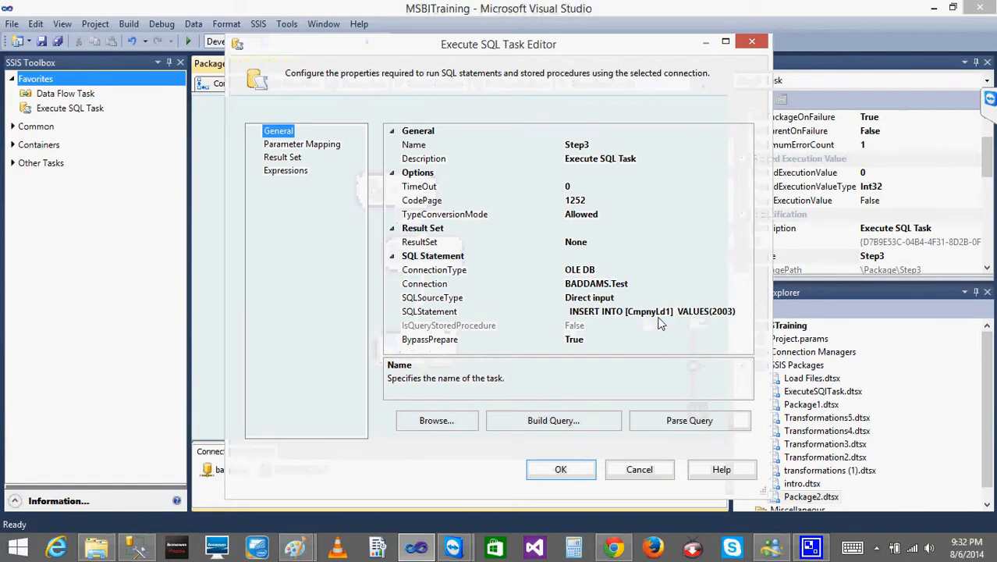
pyautogui.click(649, 476)
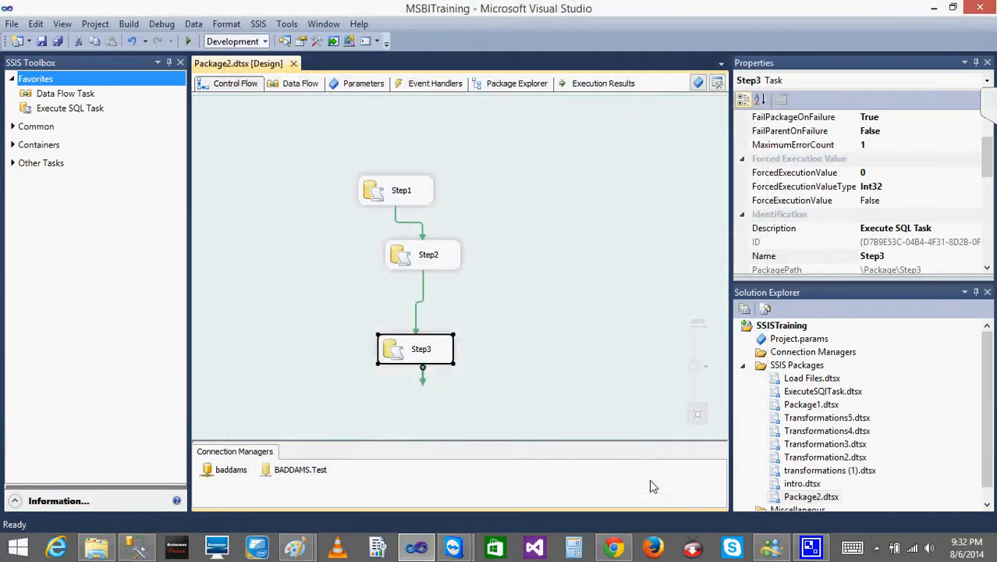
# - Switch to SQL Server Management Studio and query Year from [Test].[dbo].[CmpnyLd] to see which rows the package inserted
pyautogui.click(136, 546)
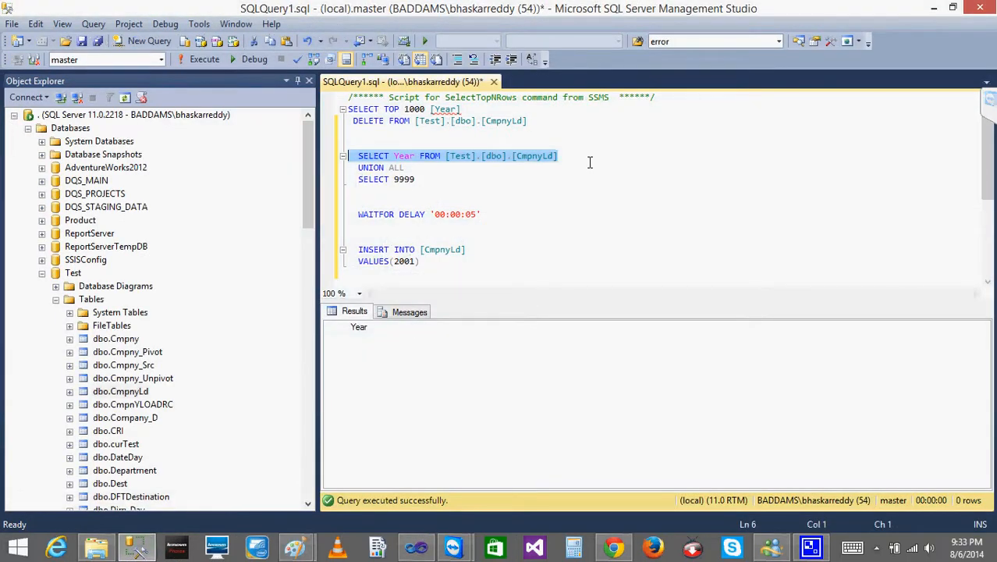
pyautogui.click(591, 161)
pyautogui.moveTo(584, 157); pyautogui.dragTo(347, 156)
pyautogui.click(202, 61)
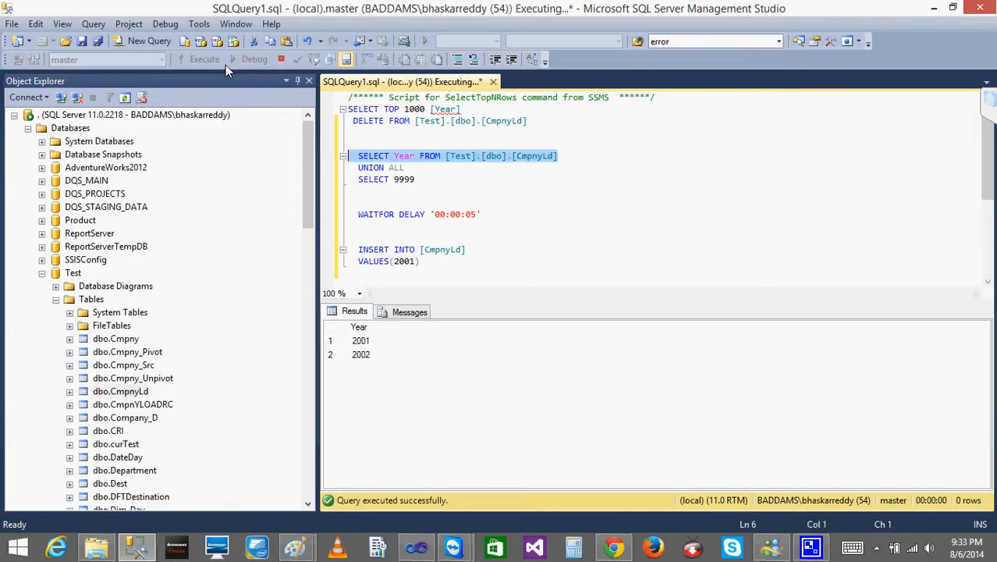
pyautogui.click(561, 223)
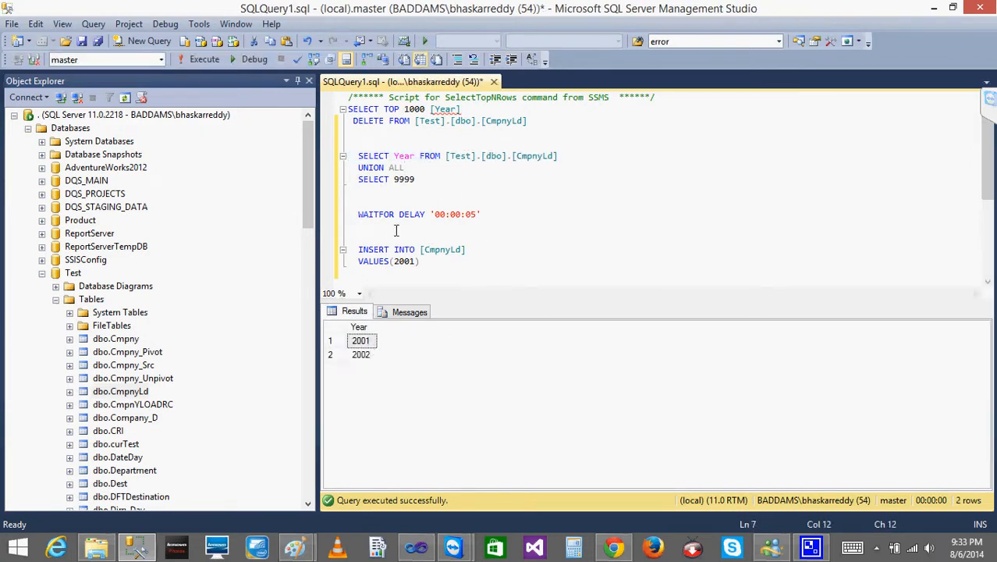
pyautogui.press('Return')
pyautogui.write('CREATE TAB')
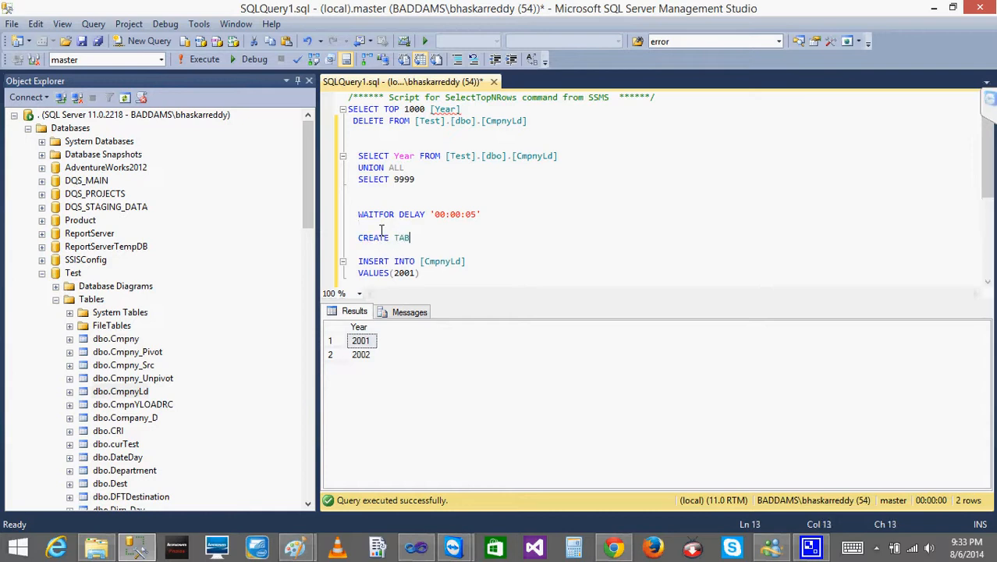
pyautogui.press('BackSpace')
pyautogui.press('BackSpace')
pyautogui.press('BackSpace')
pyautogui.press('BackSpace')
pyautogui.press('BackSpace')
pyautogui.press('BackSpace')
pyautogui.press('BackSpace')
pyautogui.press('BackSpace')
pyautogui.press('BackSpace')
pyautogui.press('BackSpace')
pyautogui.press('BackSpace')
pyautogui.press('BackSpace')
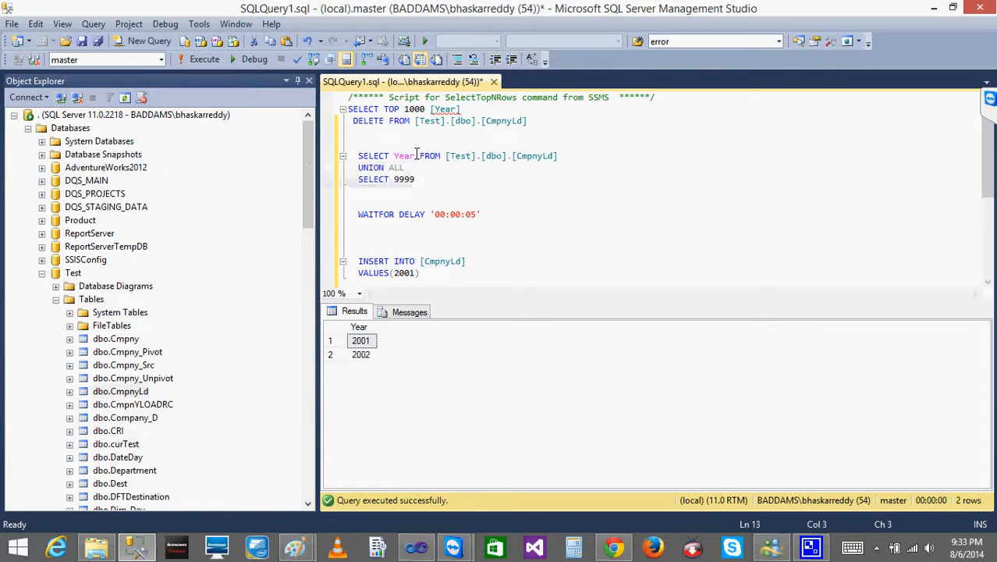
# - Limit the Year query on [Test].[dbo].[CmpnyLd] to TOP 1 and execute it
pyautogui.click(390, 155)
pyautogui.write('TOP')
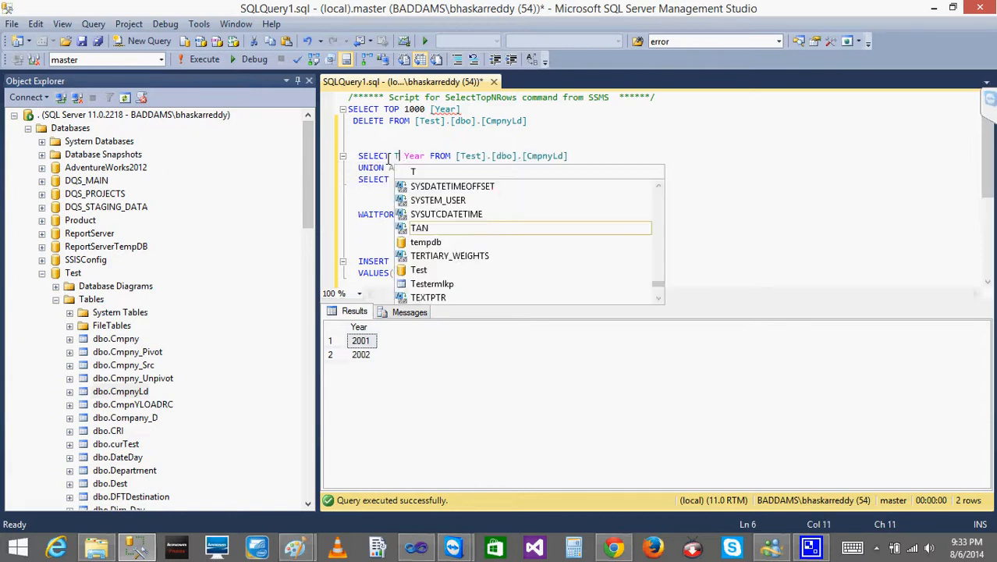
pyautogui.write('9')
pyautogui.press('BackSpace')
pyautogui.write('1')
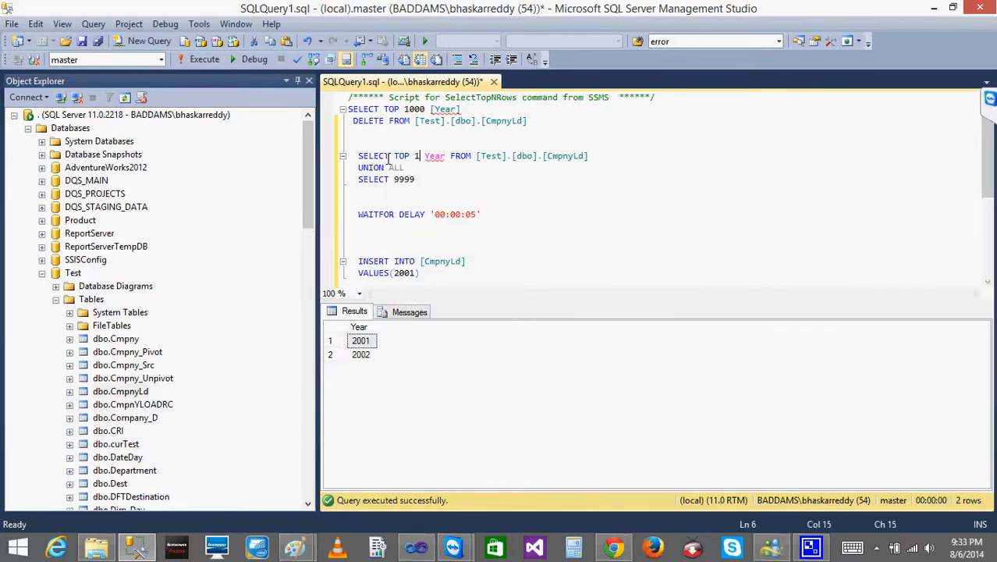
pyautogui.moveTo(633, 149); pyautogui.dragTo(653, 160)
pyautogui.click(205, 60)
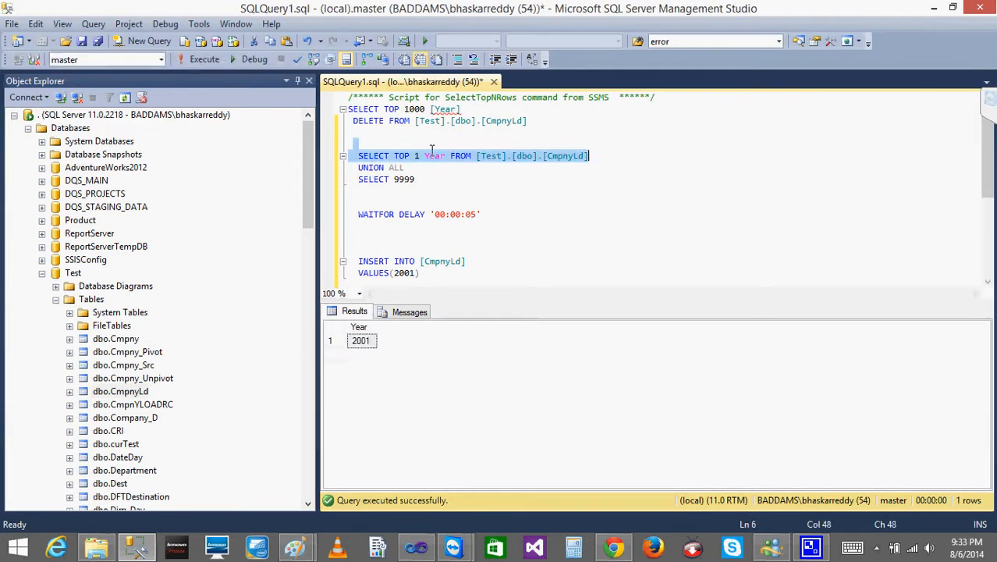
# - Change the row limit of the Year query on [Test].[dbo].[CmpnyLd] to TOP 0 and execute that statement
pyautogui.click(421, 160)
pyautogui.press('BackSpace')
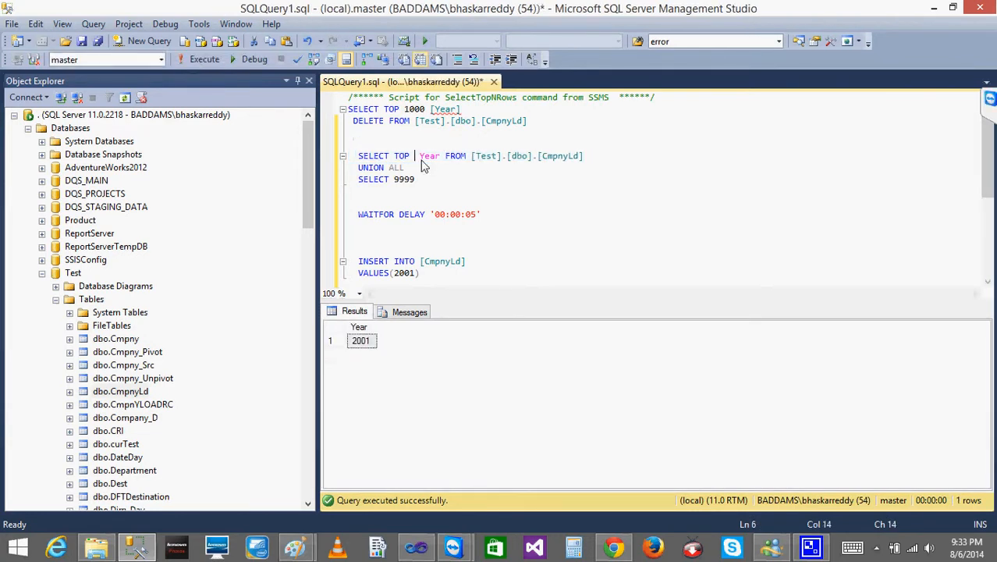
pyautogui.write('0')
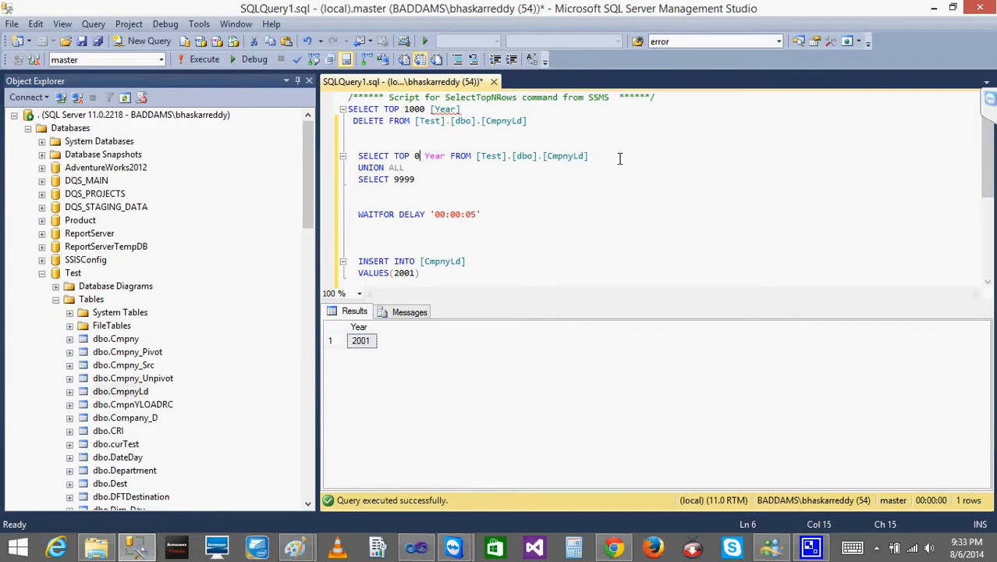
pyautogui.moveTo(608, 156); pyautogui.dragTo(342, 156)
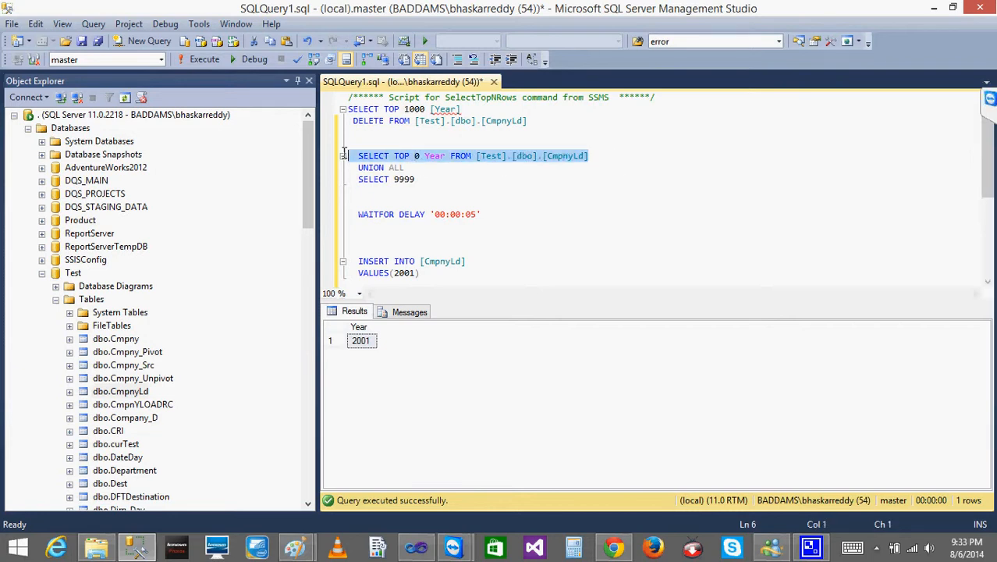
pyautogui.click(191, 65)
pyautogui.click(515, 215)
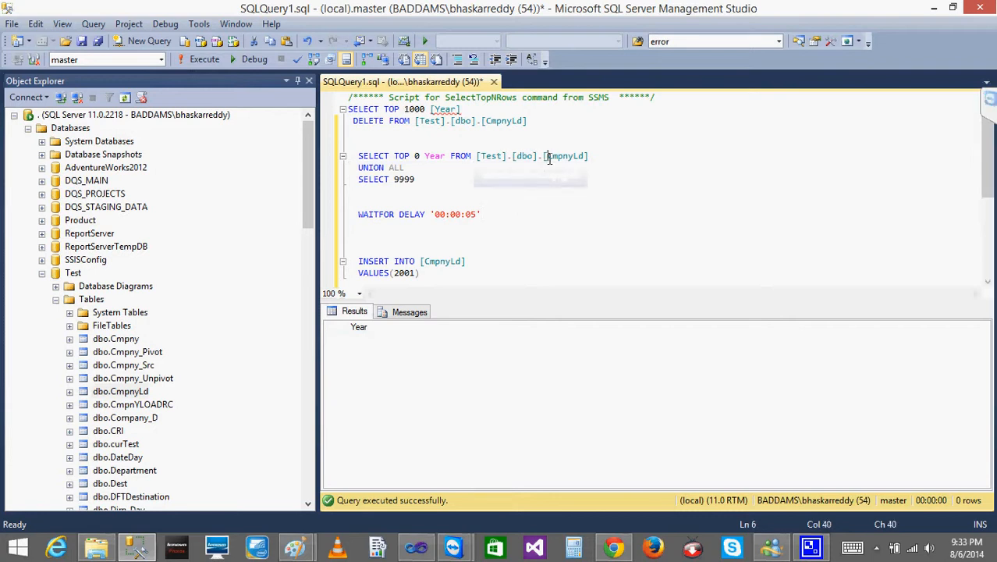
# - Create an empty table in the Test database by executing SELECT TOP 0 Year INTO CmpnyLd1 FROM [Test].[dbo].[CmpnyLd]
pyautogui.moveTo(547, 156); pyautogui.dragTo(590, 157)
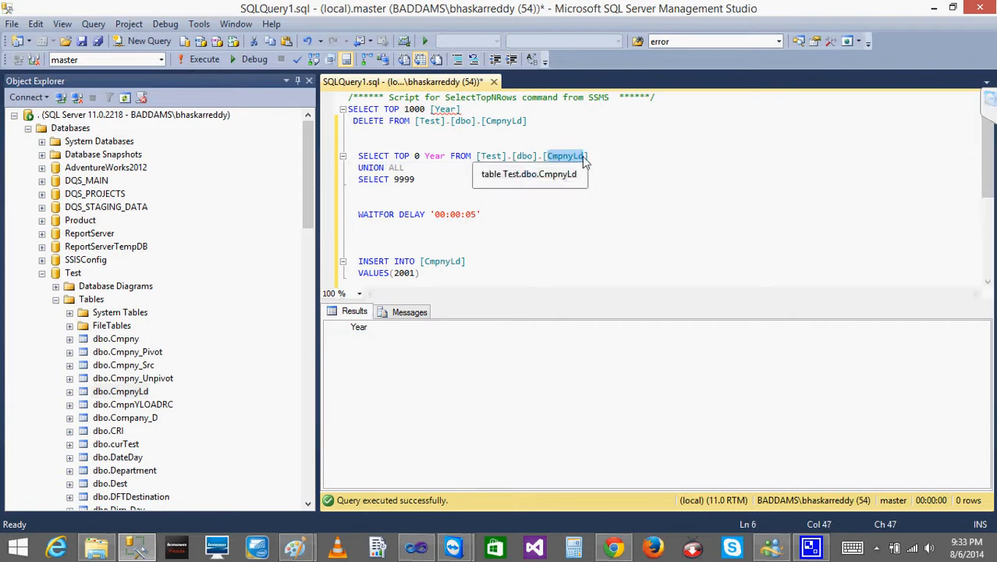
pyautogui.click(161, 60)
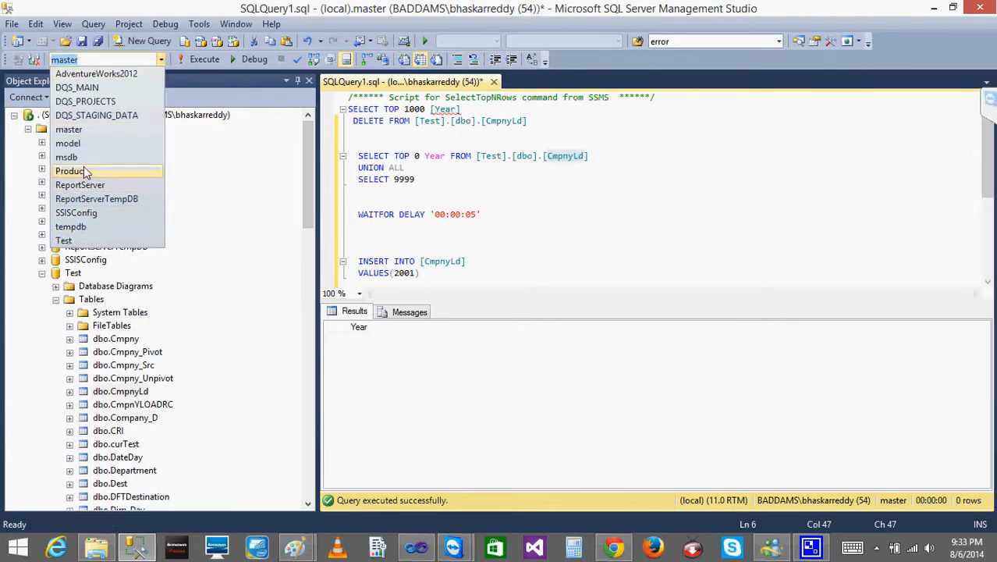
pyautogui.click(76, 243)
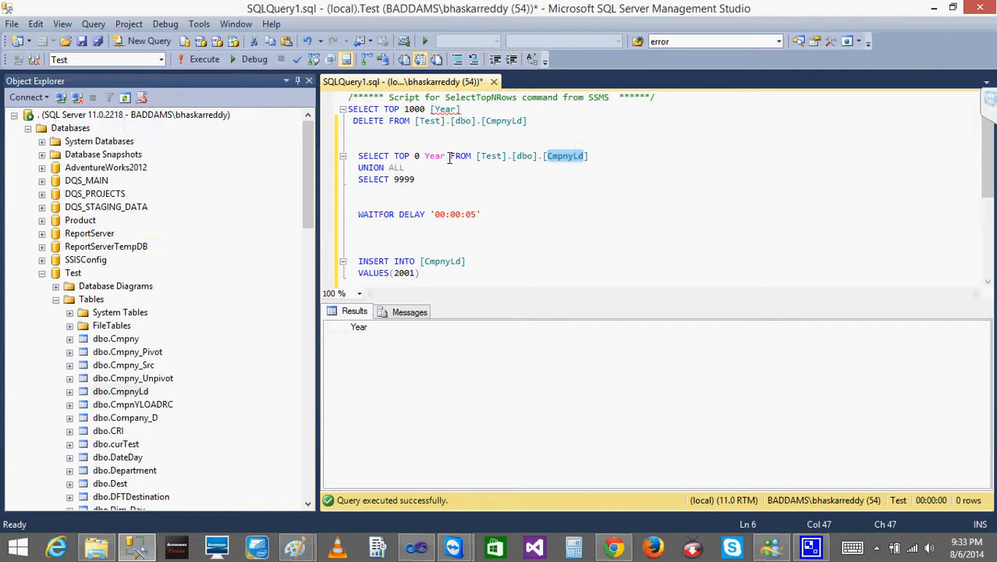
pyautogui.click(449, 157)
pyautogui.write('INTO ')
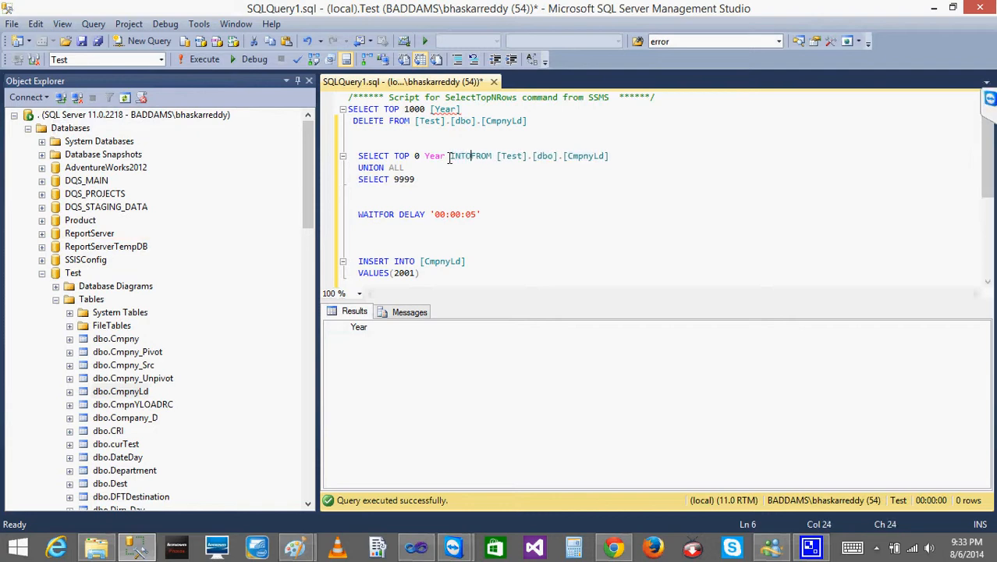
pyautogui.write('CmpnyLd')
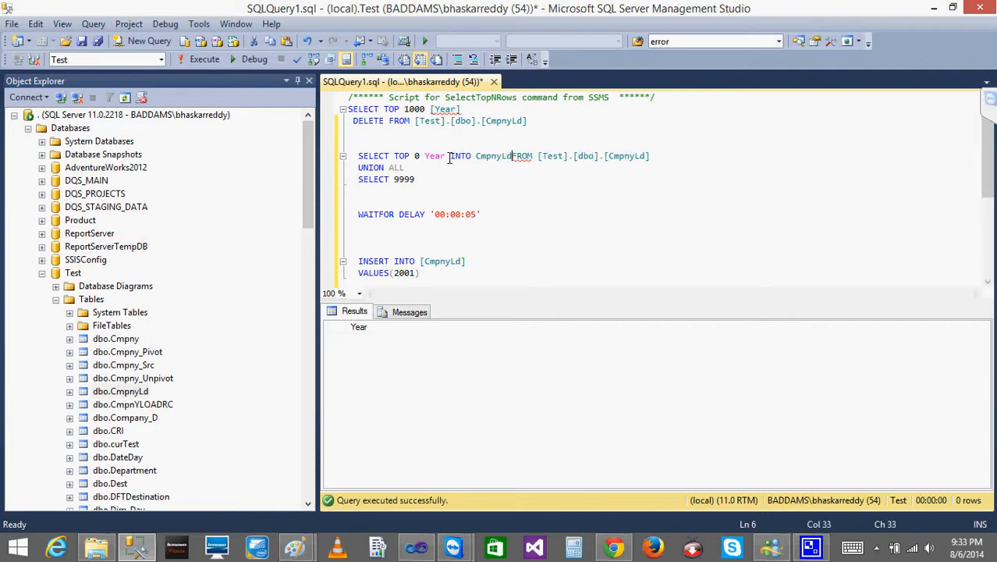
pyautogui.write('1')
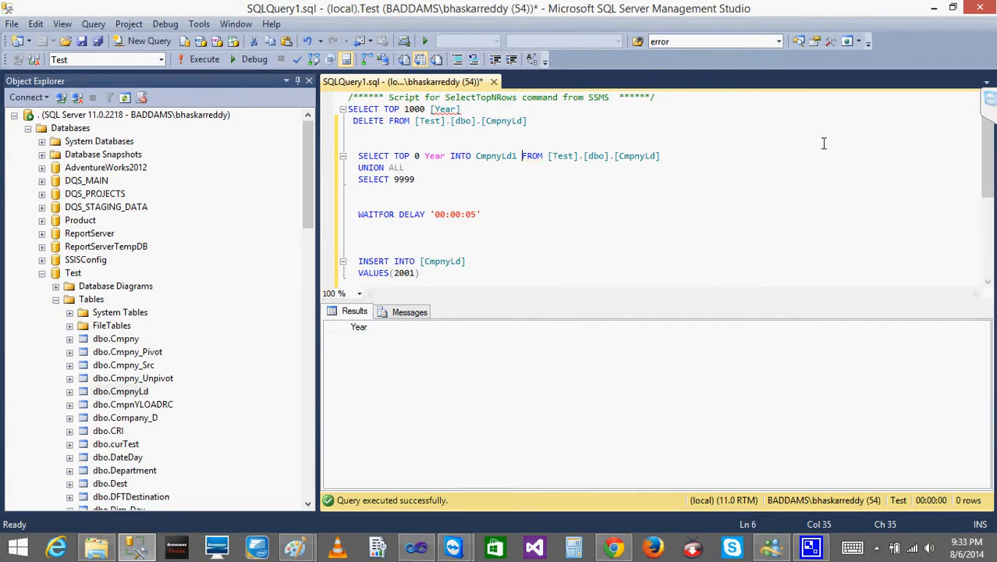
pyautogui.moveTo(687, 160); pyautogui.dragTo(332, 149)
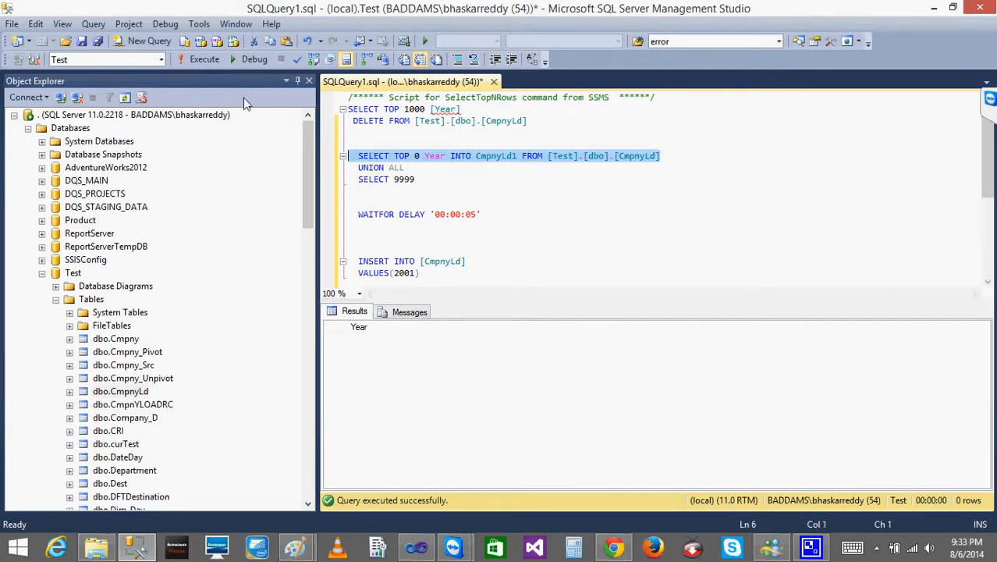
pyautogui.click(195, 62)
pyautogui.click(554, 243)
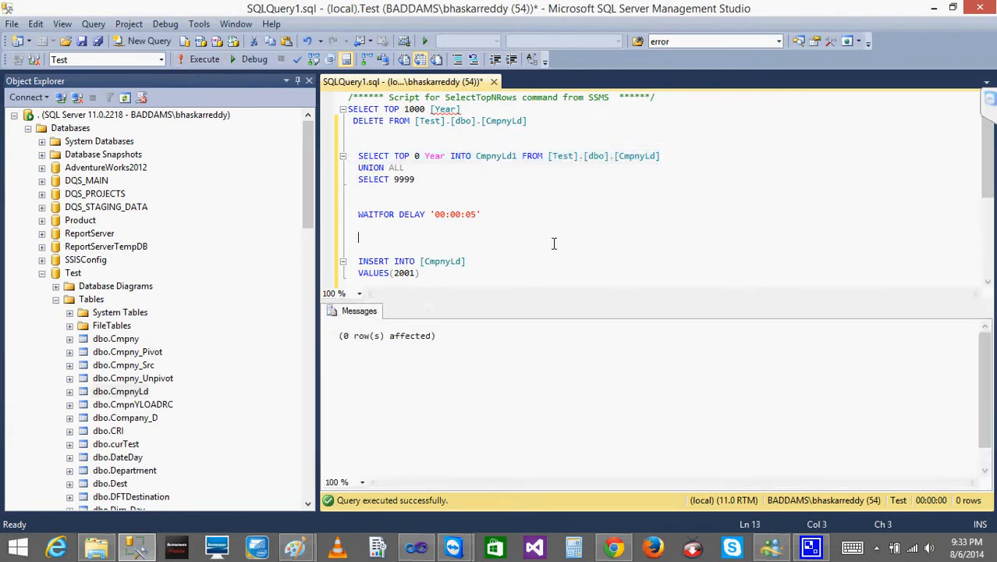
# - Refresh the Test database's table list and examine the columns of dbo.CmpnyLd1
pyautogui.rightClick(90, 301)
pyautogui.click(124, 403)
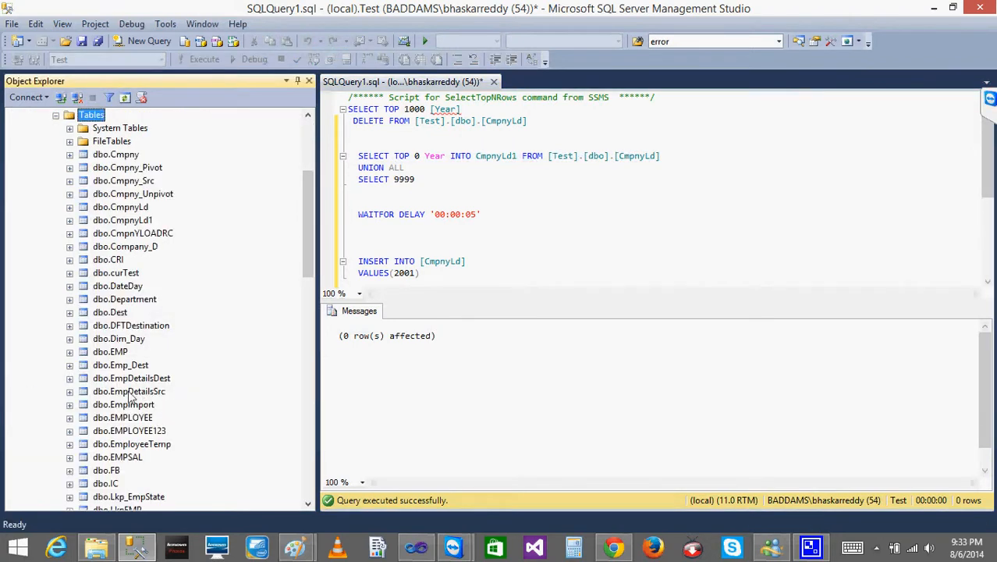
pyautogui.click(109, 220)
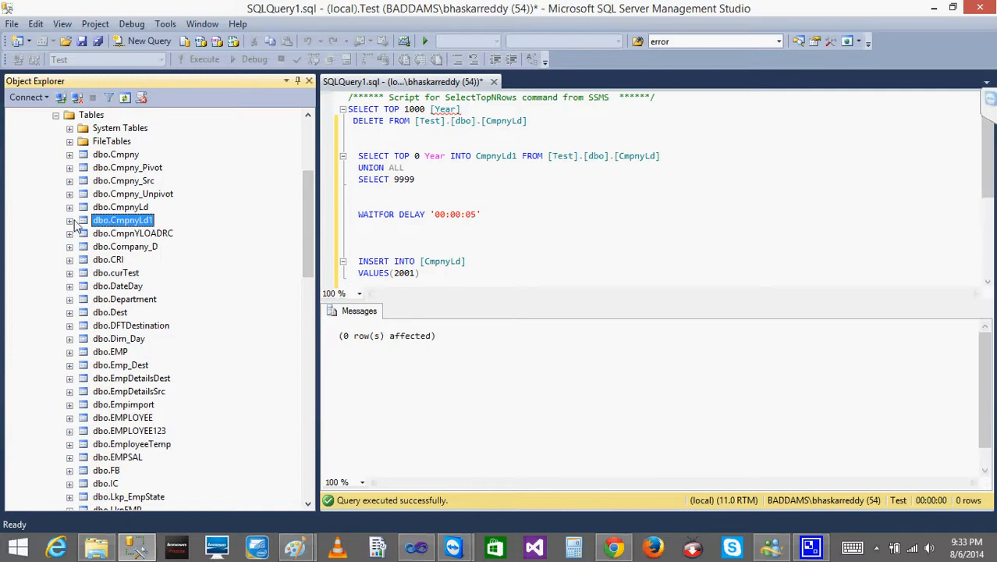
pyautogui.click(69, 221)
pyautogui.click(83, 233)
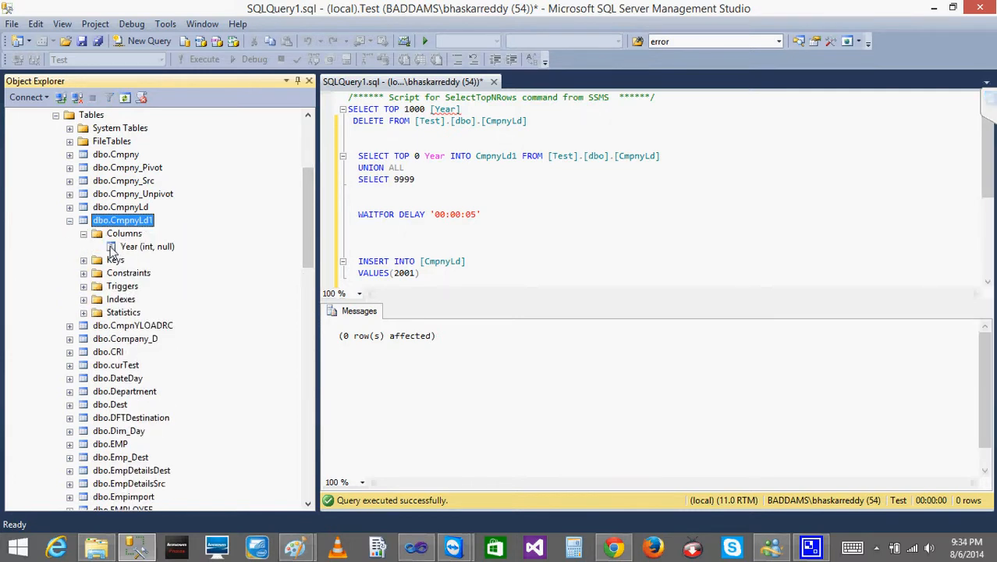
pyautogui.click(121, 248)
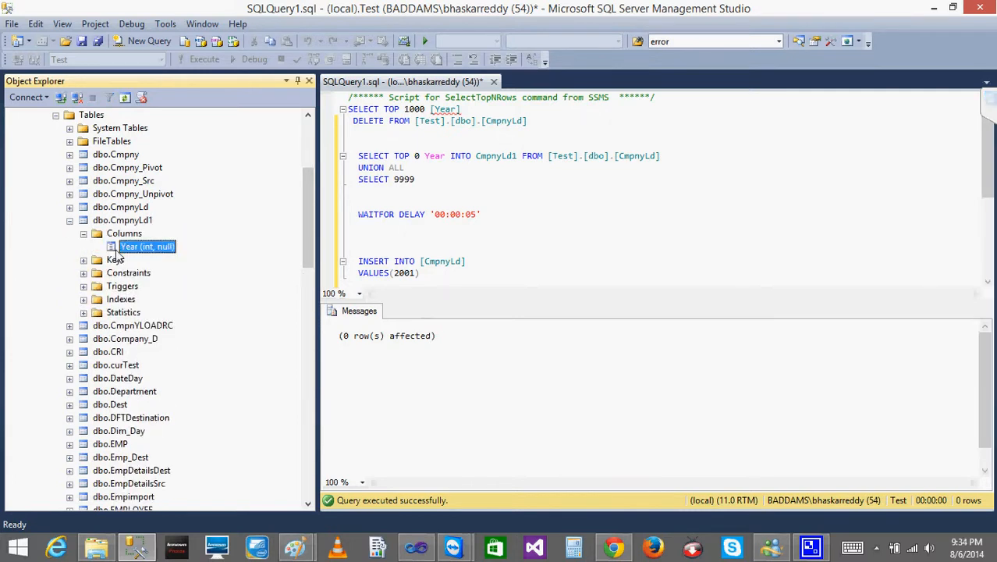
# - Switch back to Visual Studio, review the SQL statement of the Step3 task and close its editor without changes
pyautogui.click(928, 12)
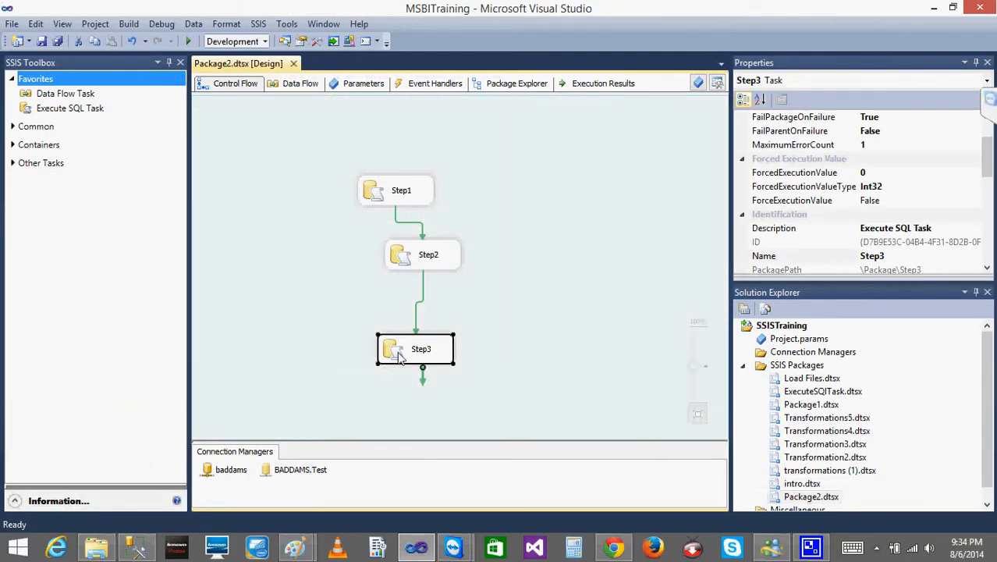
pyautogui.doubleClick(399, 353)
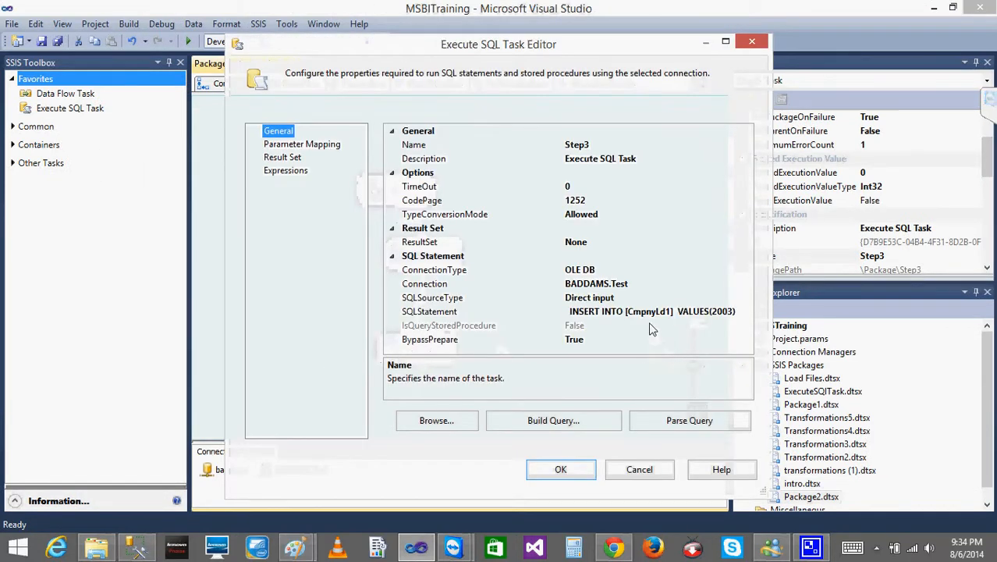
pyautogui.click(640, 468)
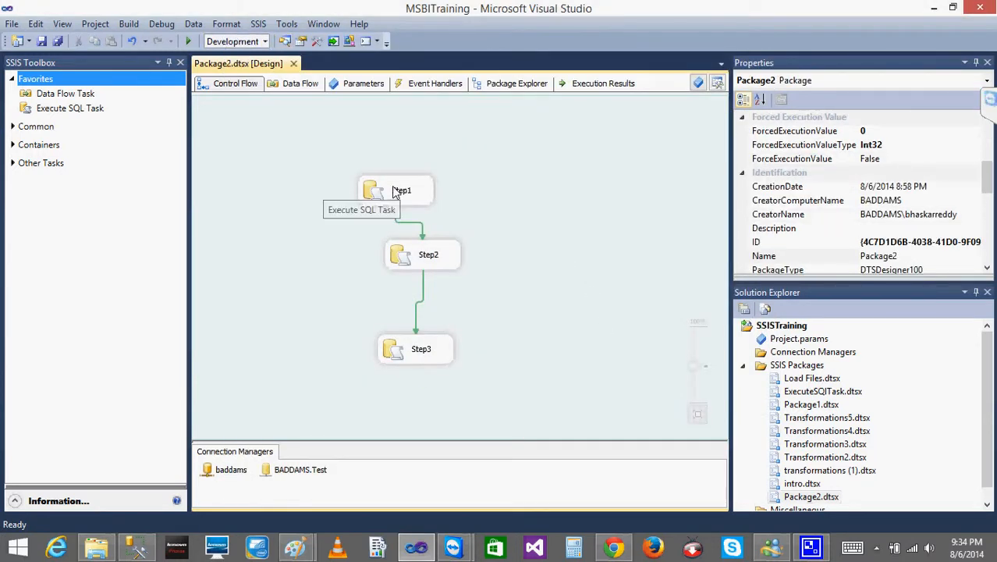
# - Execute Package2 to restart from the checkpoint, check the Files folder for the CheckPoint file, and stop debugging
pyautogui.click(189, 41)
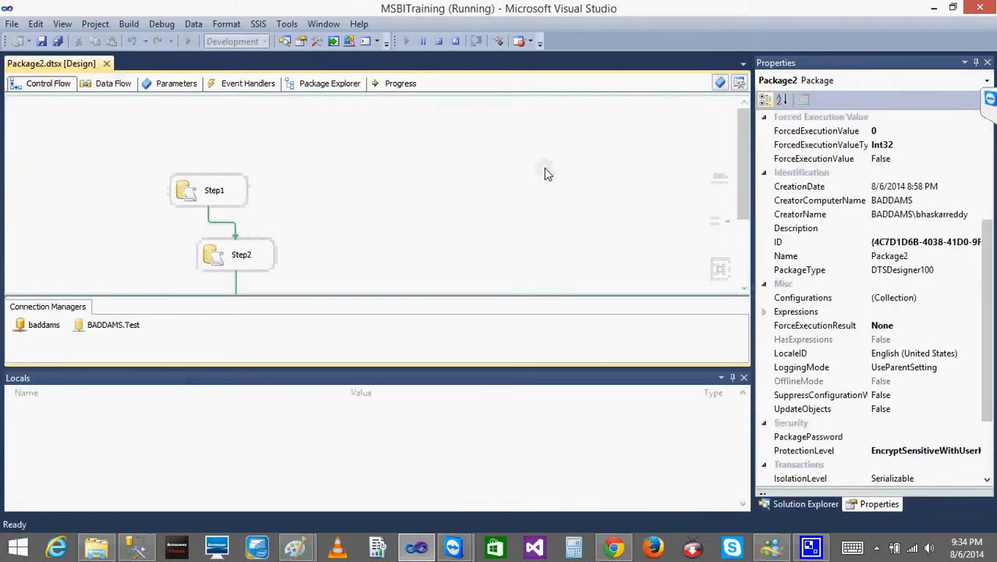
pyautogui.moveTo(744, 154); pyautogui.dragTo(744, 219)
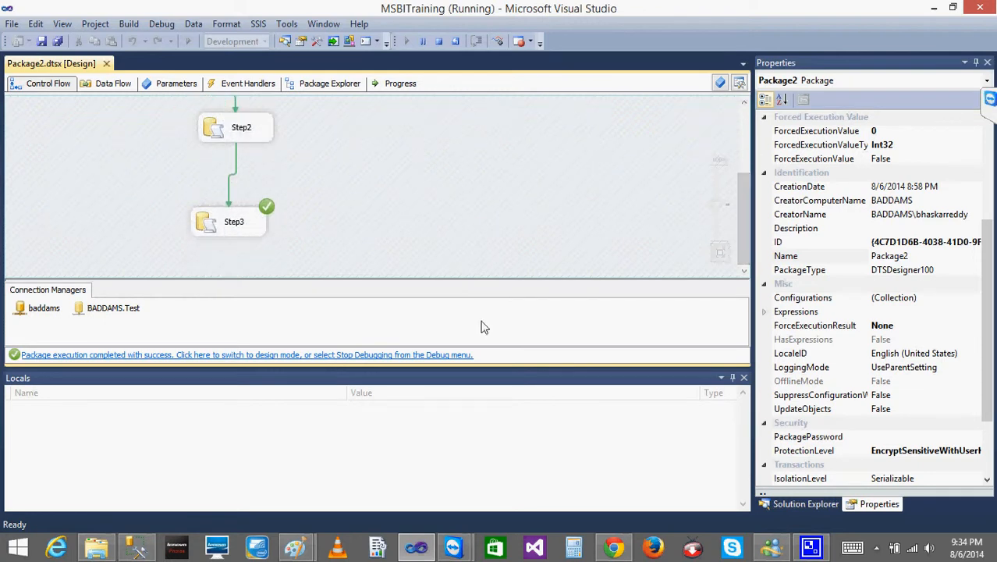
pyautogui.click(96, 548)
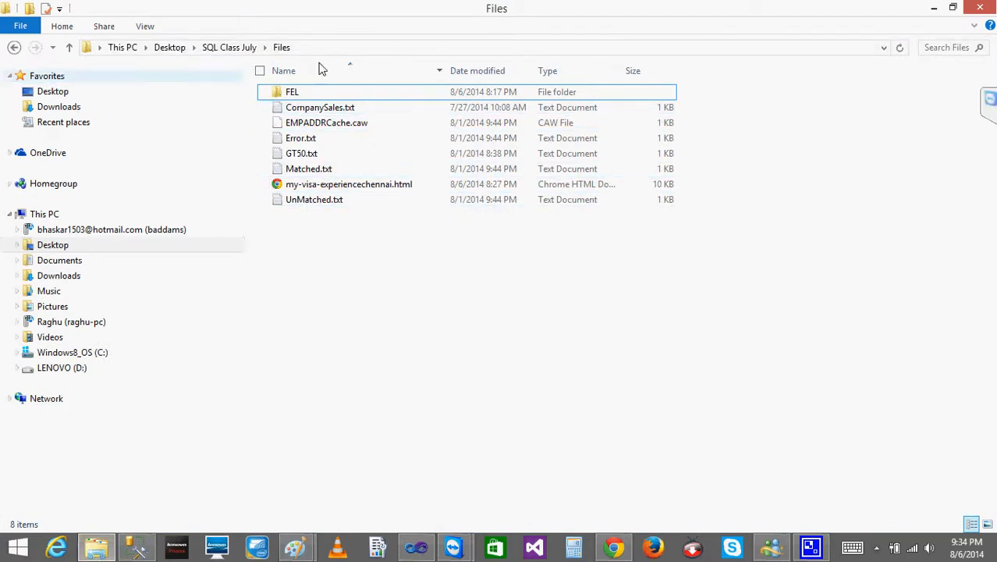
pyautogui.click(934, 7)
pyautogui.click(438, 42)
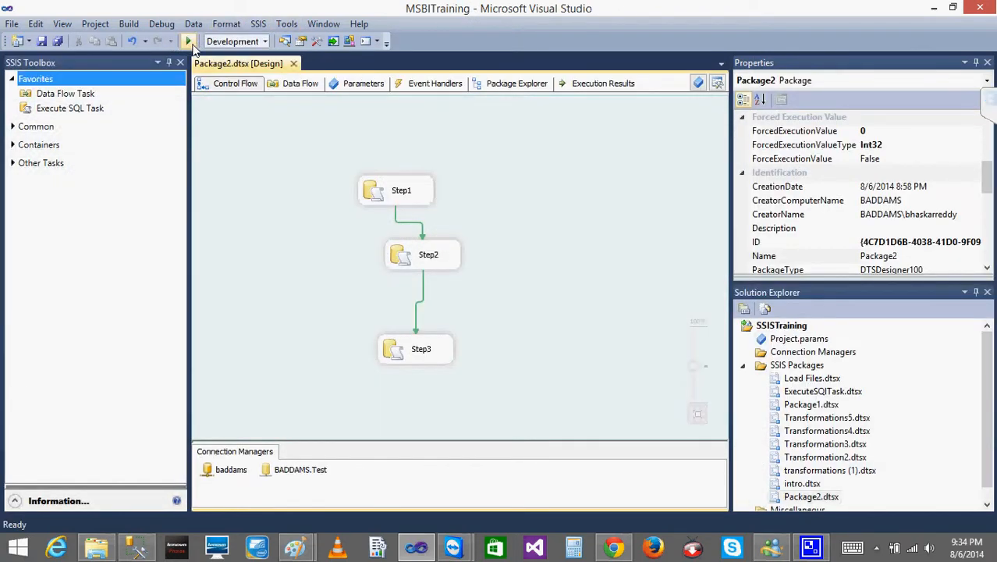
# - Glance at the Files folder again, rerun Package2 without a checkpoint file, review the task statuses and stop debugging
pyautogui.click(98, 551)
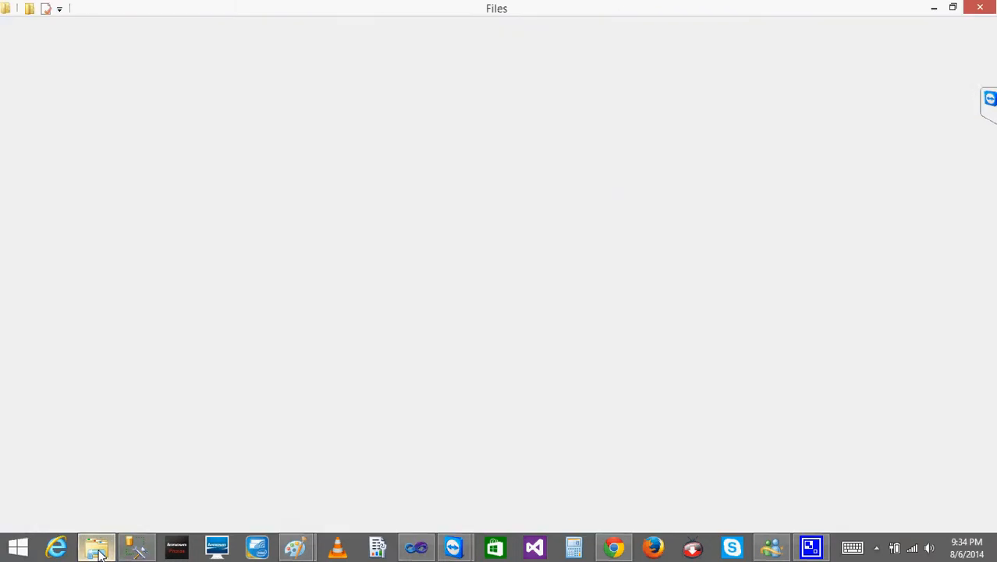
pyautogui.click(97, 551)
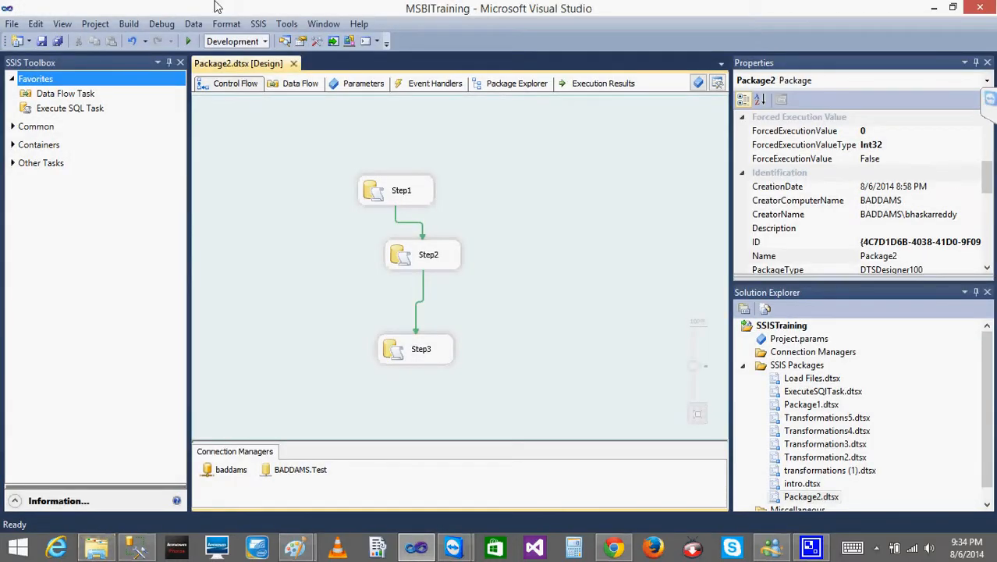
pyautogui.click(189, 40)
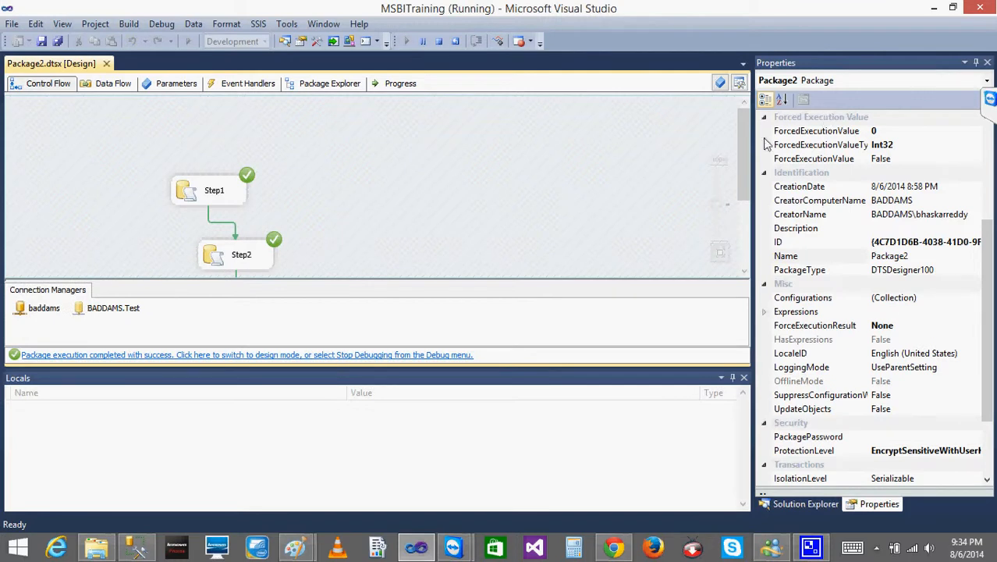
pyautogui.moveTo(741, 159); pyautogui.dragTo(729, 141)
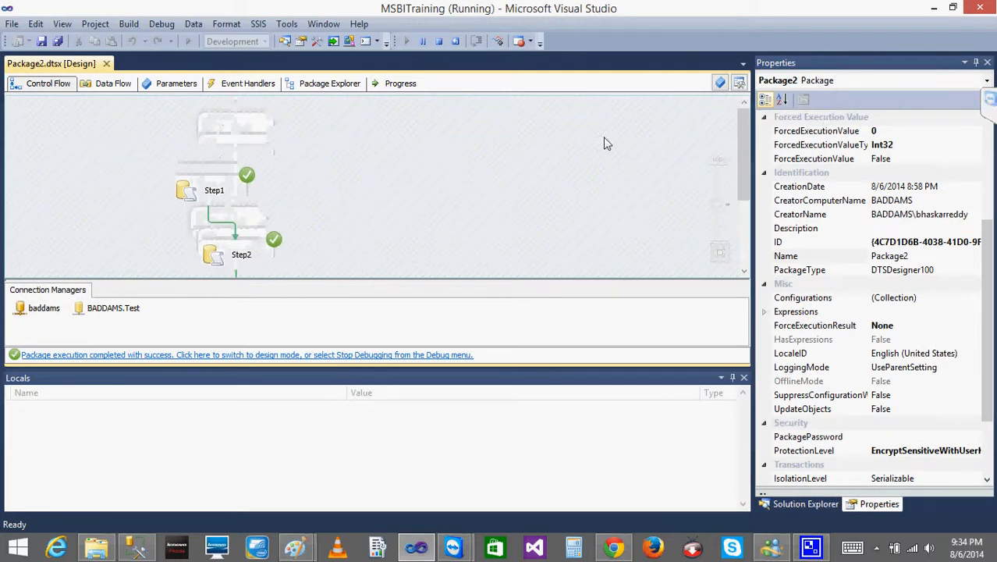
pyautogui.click(437, 40)
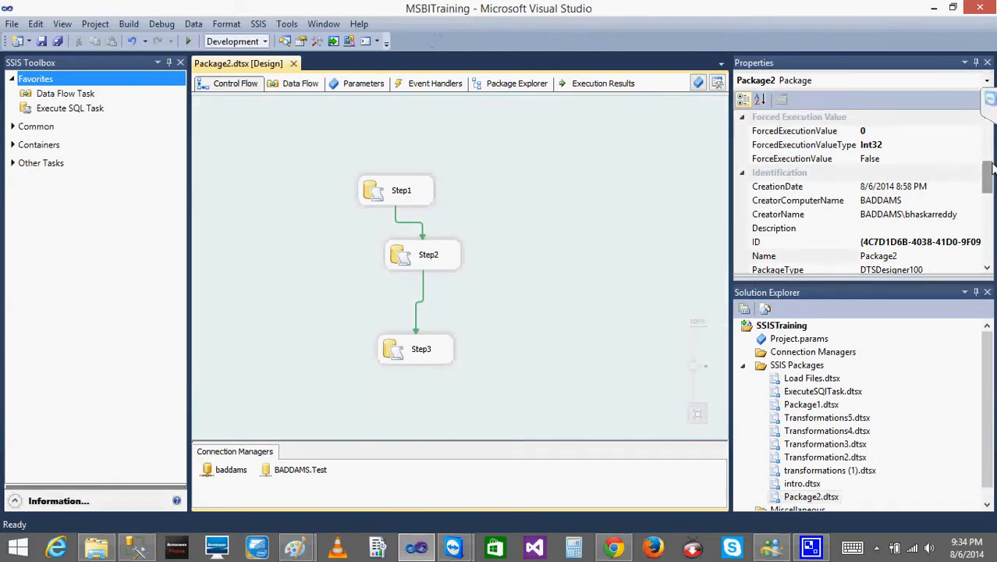
# - Review Package2's checkpoint file path and set its CheckpointUsage property to Never
pyautogui.moveTo(987, 180); pyautogui.dragTo(981, 100)
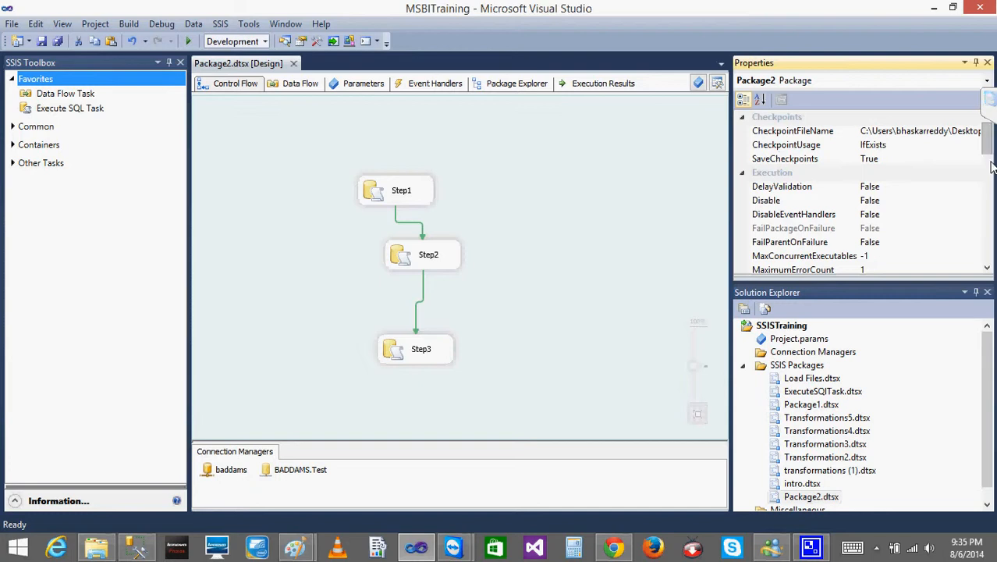
pyautogui.click(921, 130)
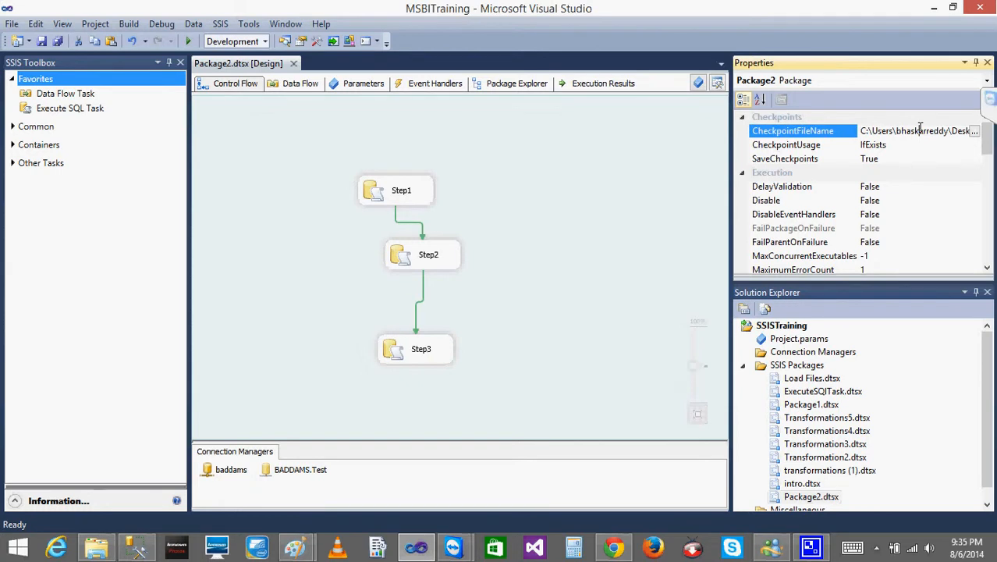
pyautogui.click(904, 147)
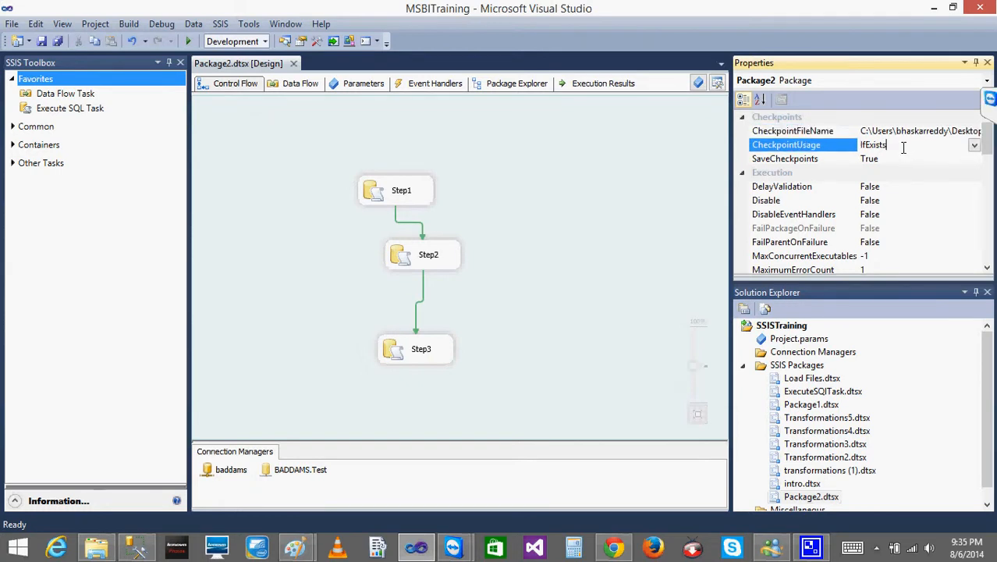
pyautogui.click(976, 146)
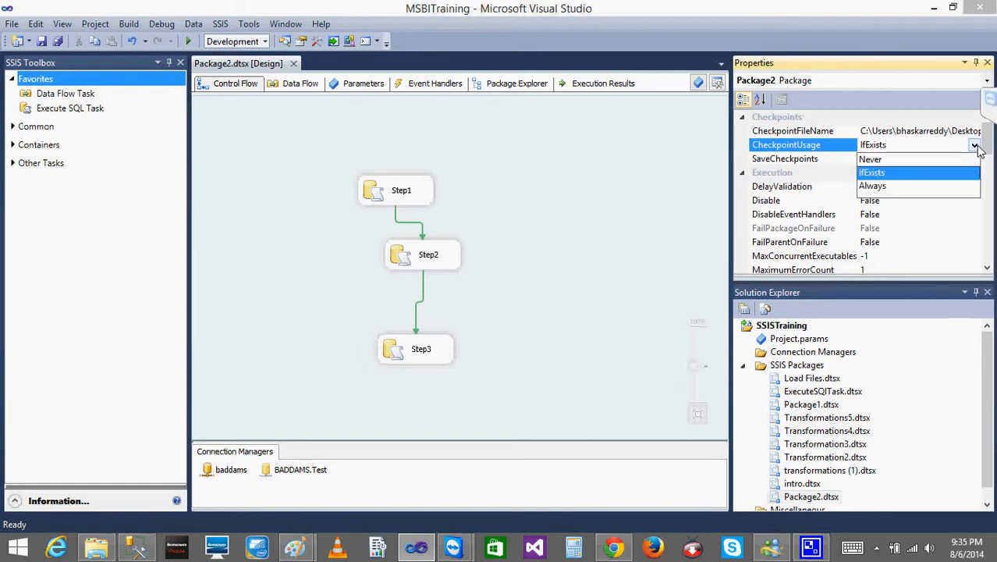
pyautogui.click(868, 160)
pyautogui.click(556, 138)
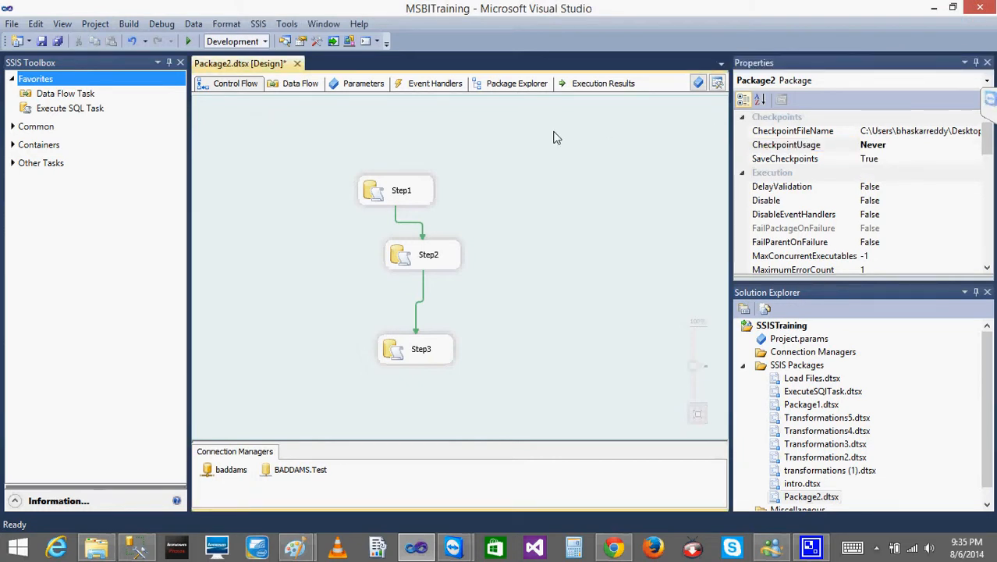
# - Set the CheckpointUsage property of Package2 back to IfExists
pyautogui.click(960, 150)
pyautogui.click(973, 149)
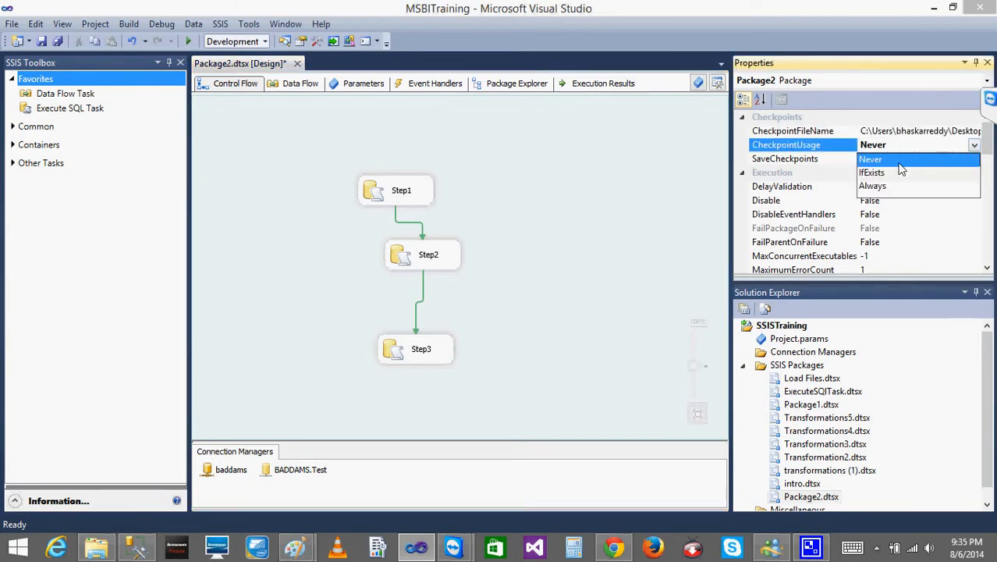
pyautogui.click(890, 172)
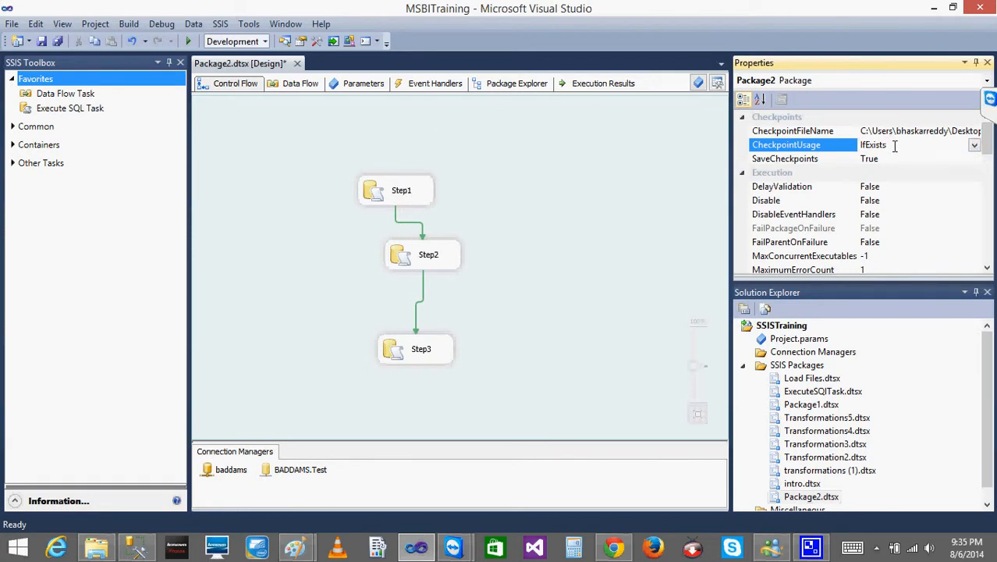
# - Set the CheckpointUsage property of Package2 to Always
pyautogui.click(975, 145)
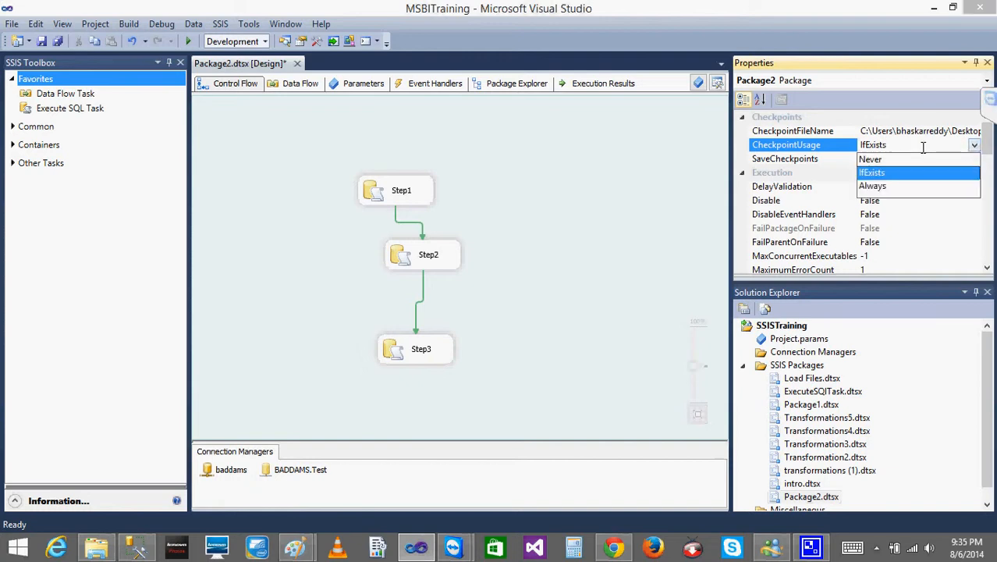
pyautogui.click(874, 187)
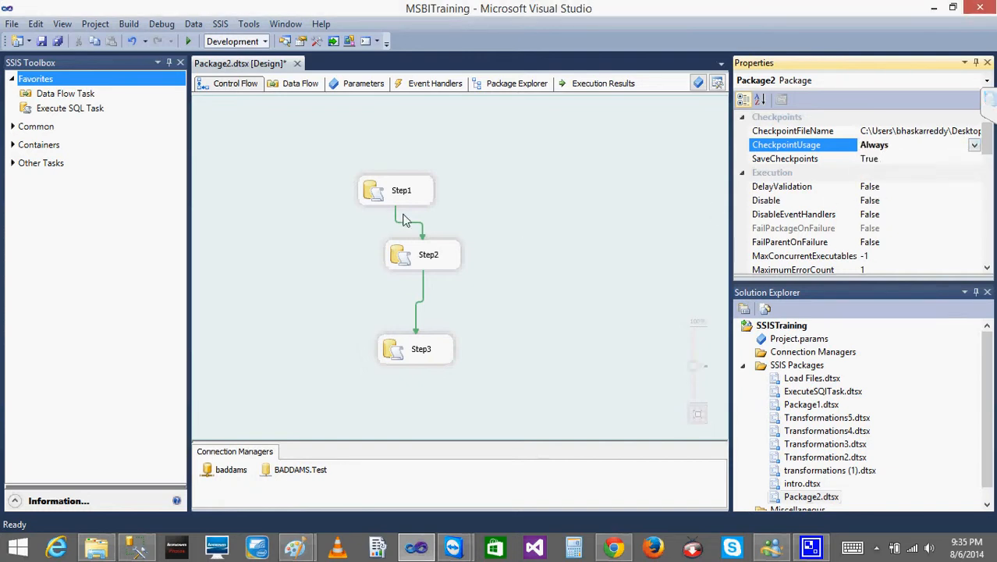
pyautogui.click(542, 163)
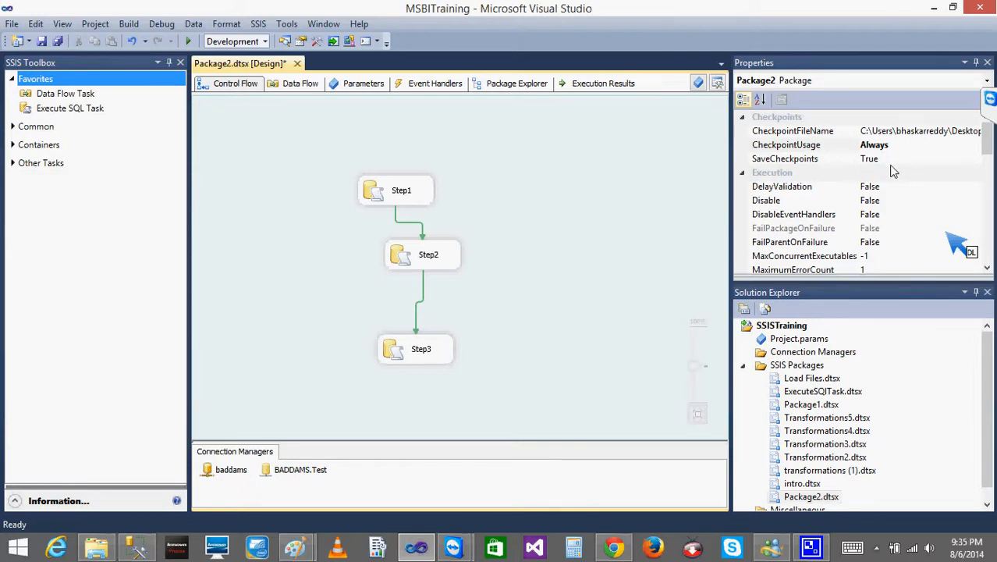
pyautogui.click(890, 144)
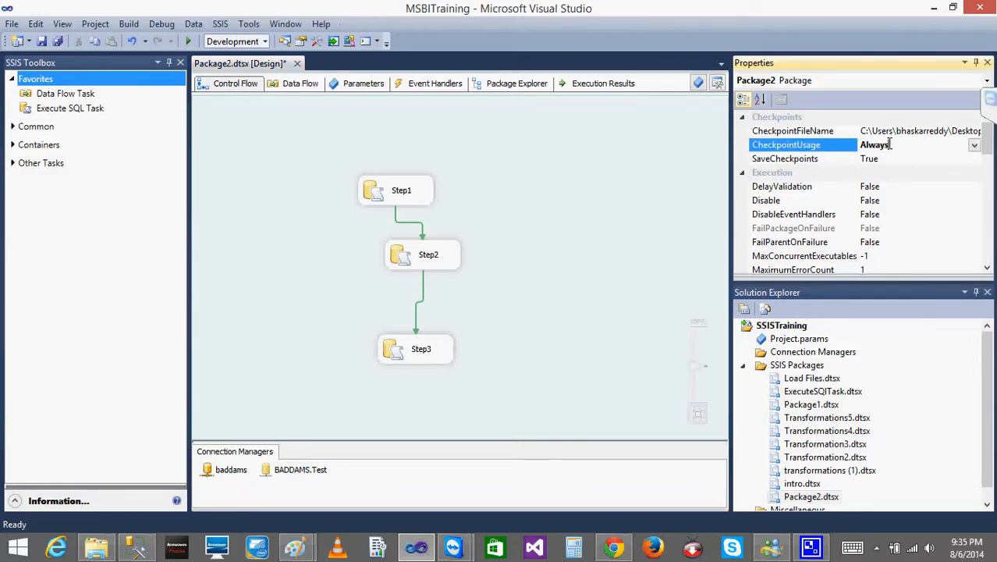
# - Execute Package2, review the checkpoint file entry in the execution progress log, and stop debugging
pyautogui.click(188, 42)
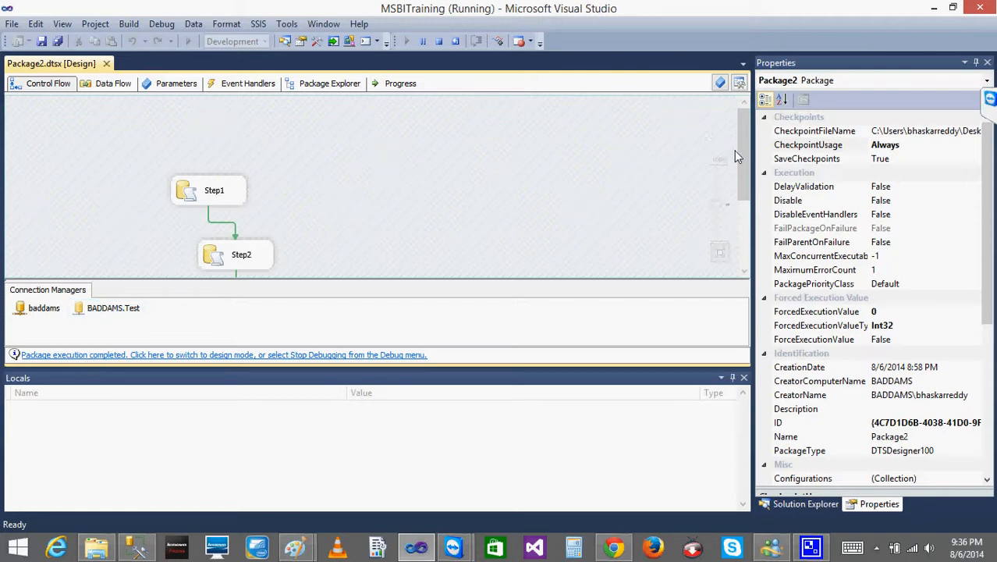
pyautogui.moveTo(741, 168); pyautogui.dragTo(744, 269)
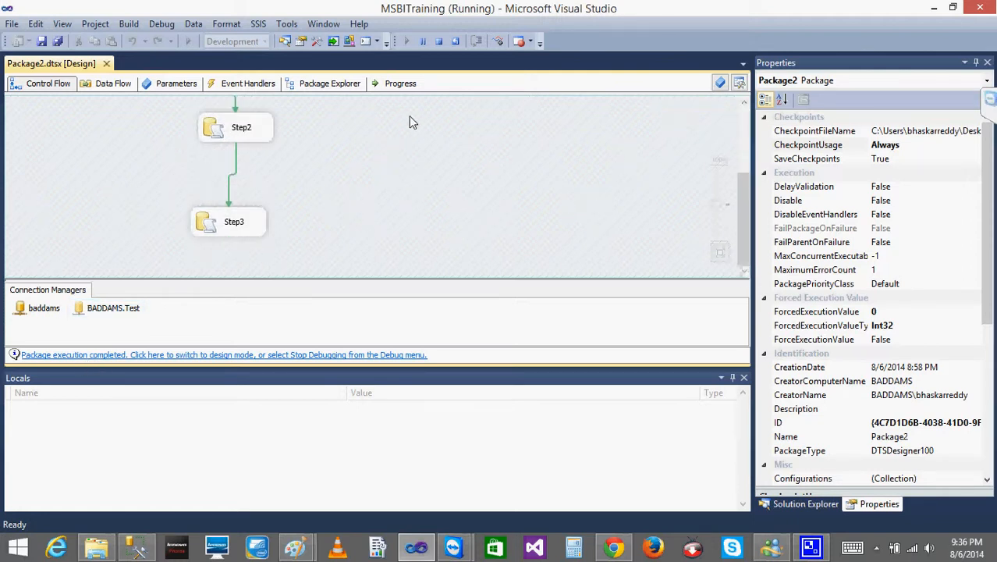
pyautogui.click(395, 83)
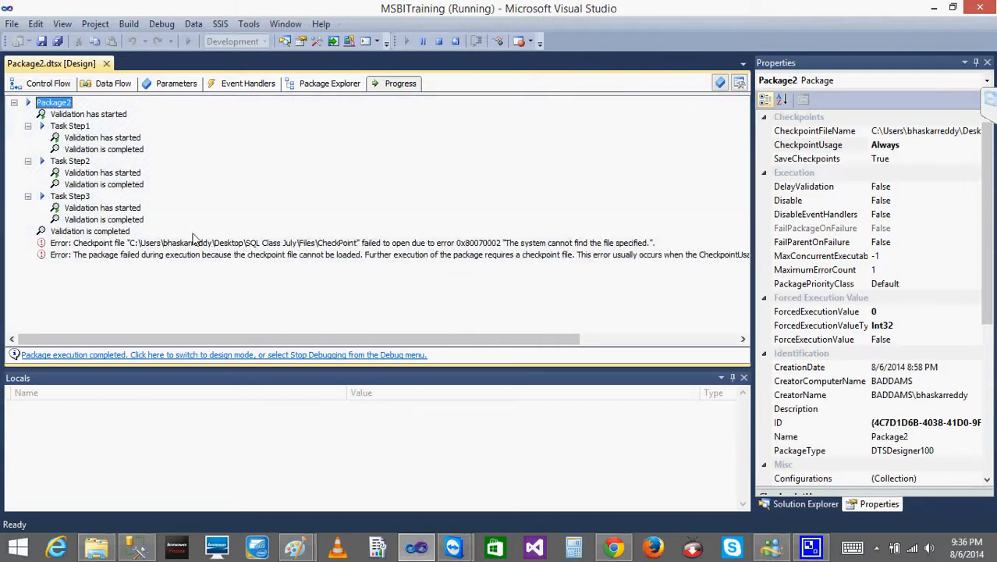
pyautogui.click(188, 244)
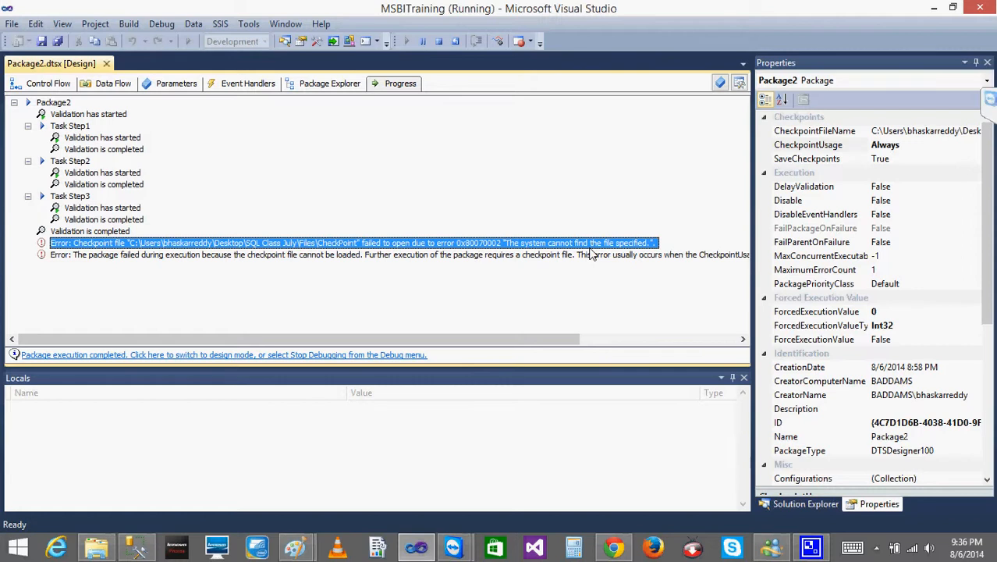
pyautogui.click(49, 84)
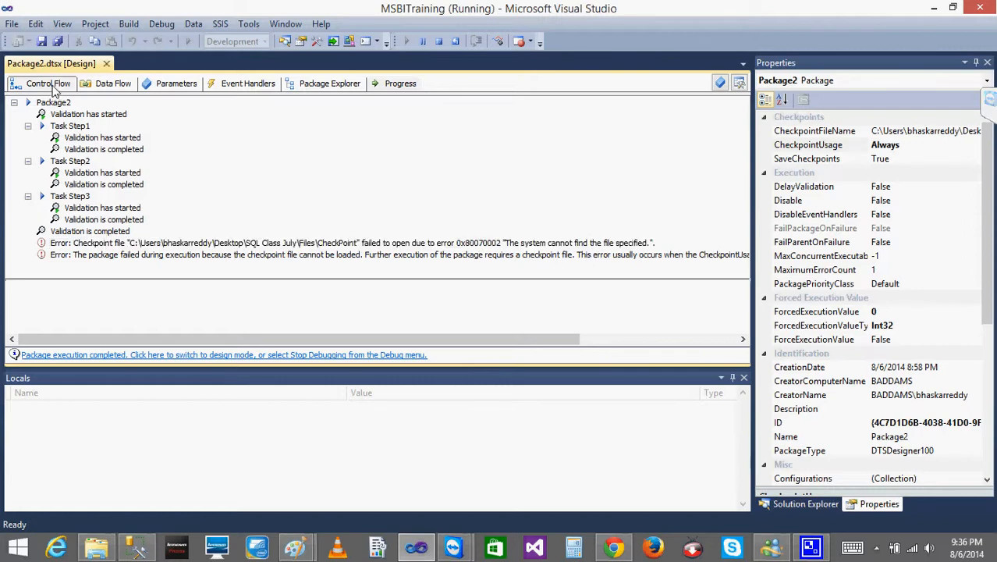
pyautogui.click(440, 42)
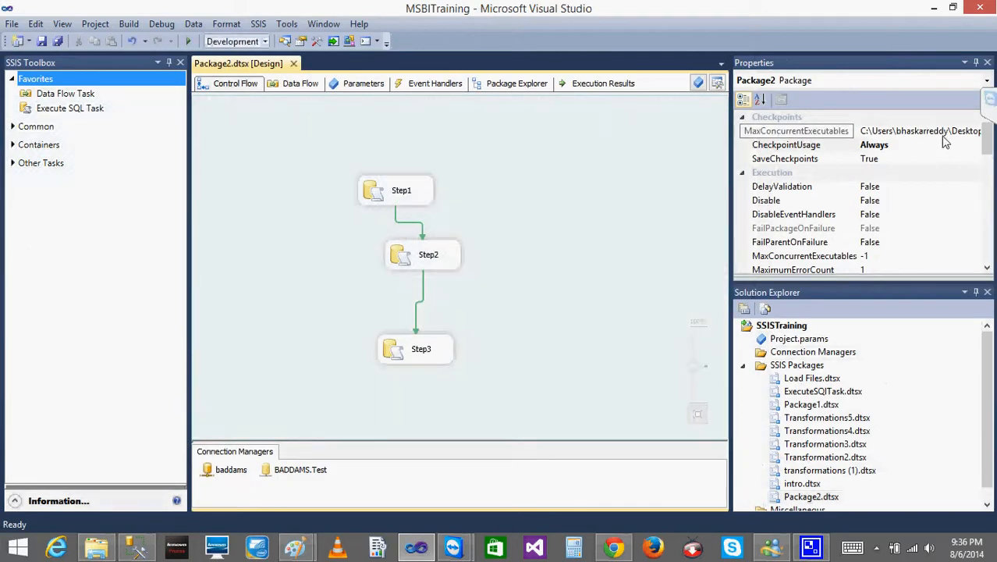
# - Restore the CheckpointUsage property of Package2 to IfExists
pyautogui.click(974, 147)
pyautogui.click(974, 145)
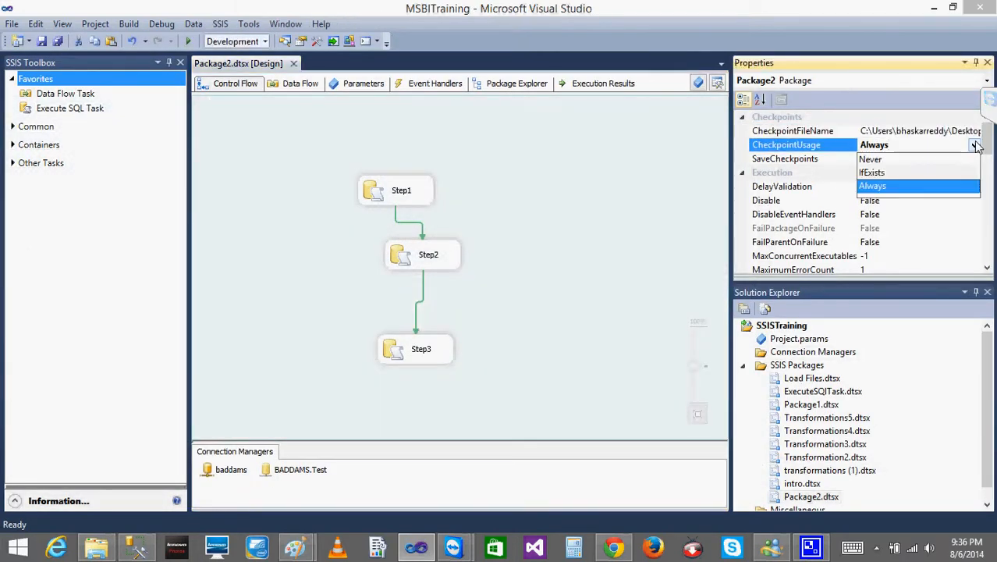
pyautogui.click(875, 172)
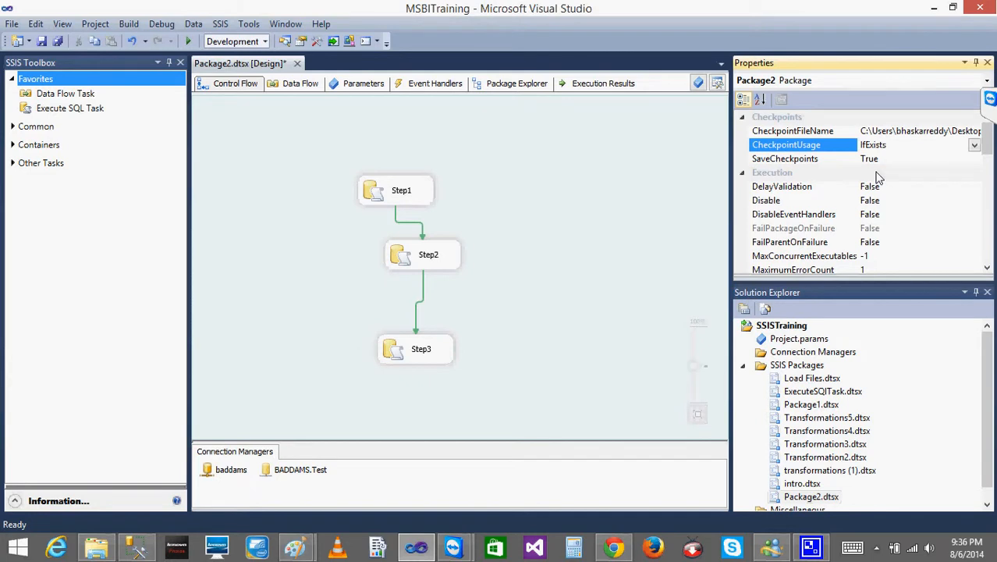
# - Set the SaveCheckpoints property of Package2 to False
pyautogui.click(892, 158)
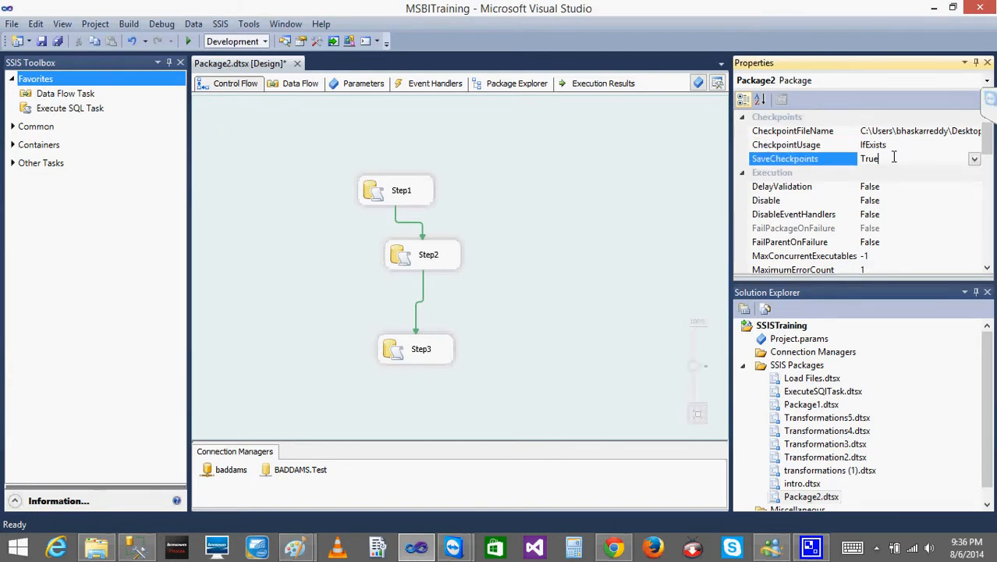
pyautogui.click(974, 159)
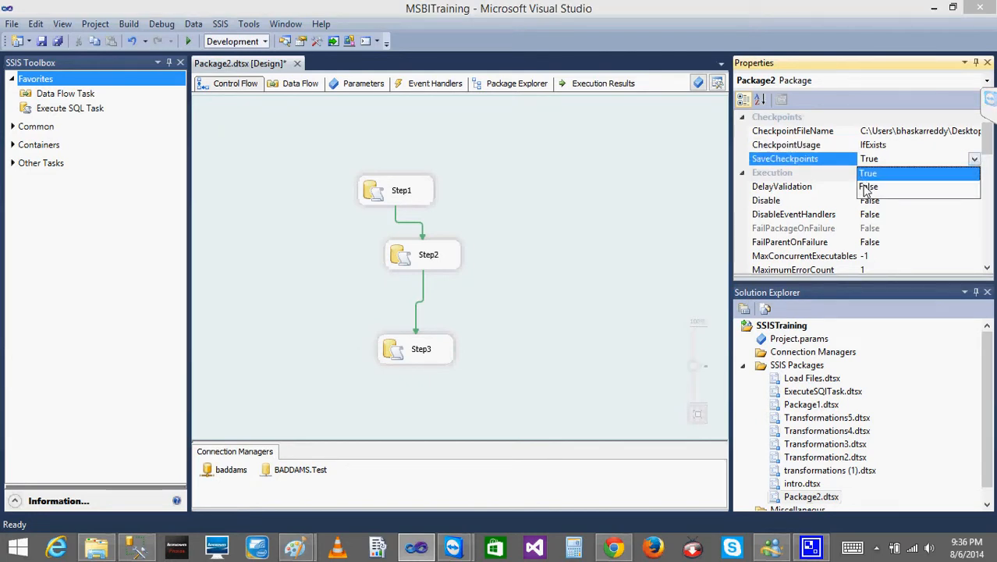
pyautogui.click(865, 188)
pyautogui.click(579, 323)
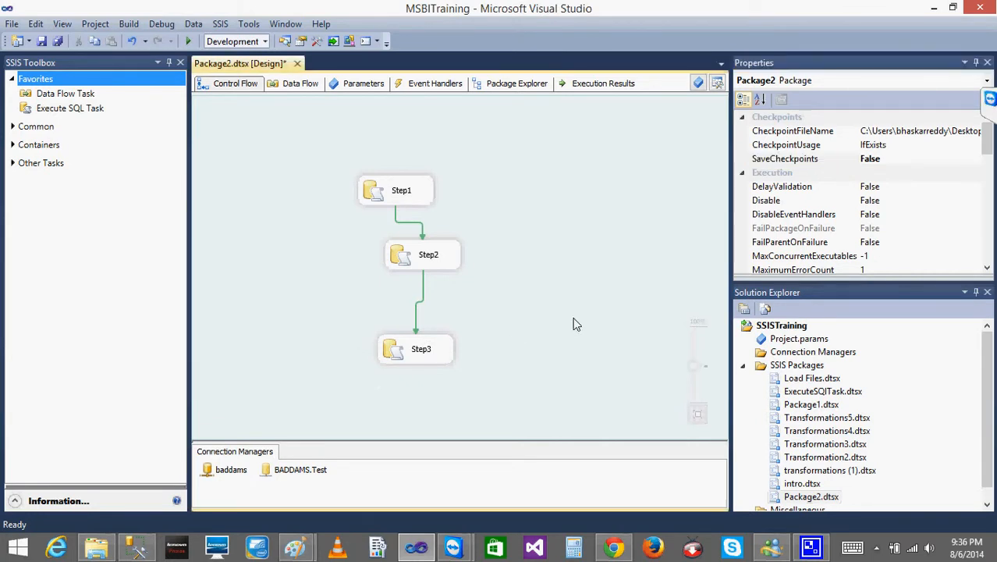
# - Set the SaveCheckpoints property of Package2 back to True
pyautogui.click(936, 159)
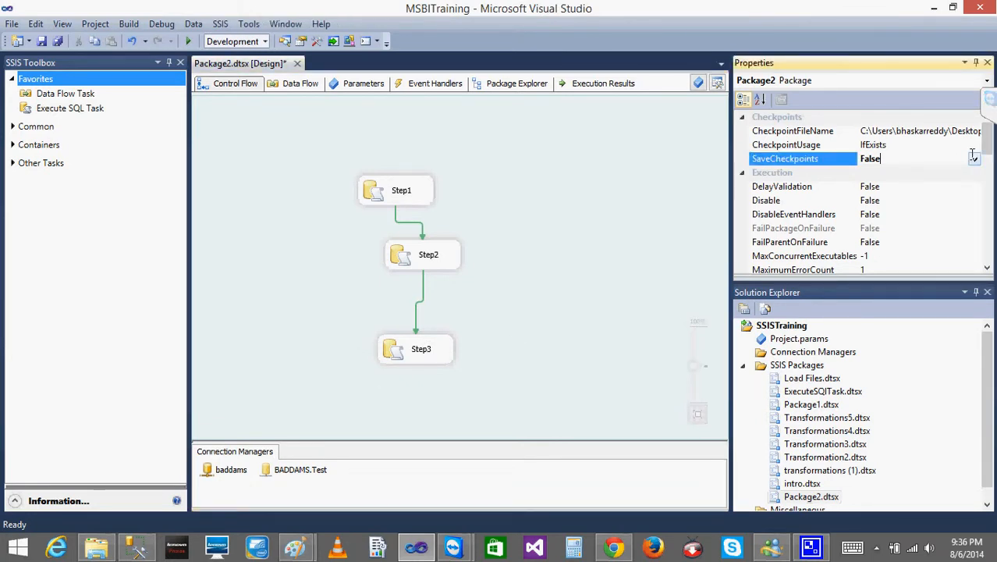
pyautogui.click(975, 159)
pyautogui.click(869, 175)
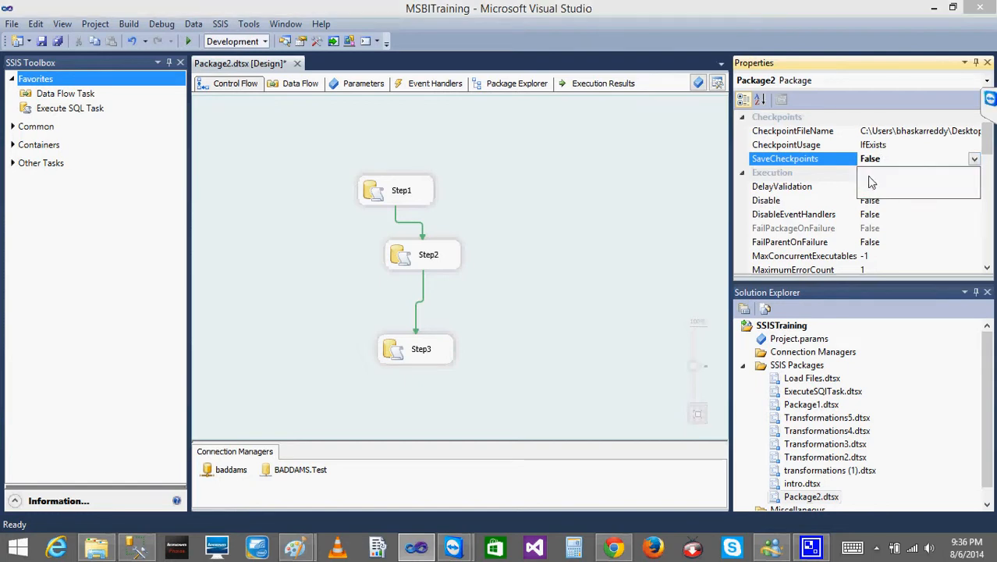
pyautogui.click(572, 217)
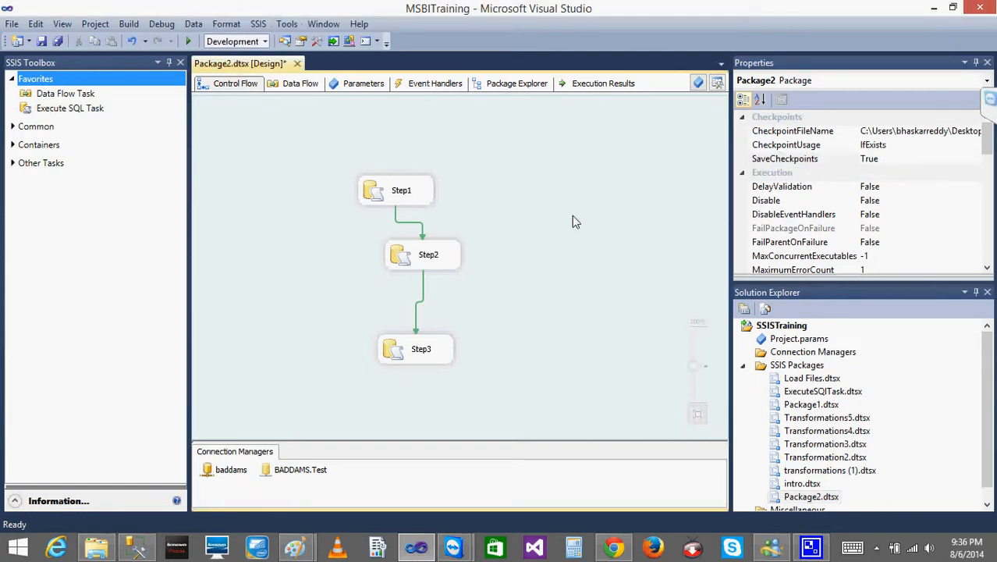
# - Examine the FailPackageOnFailure property of the Step1, Step2 and Step3 tasks in the control flow
pyautogui.click(370, 200)
pyautogui.click(414, 257)
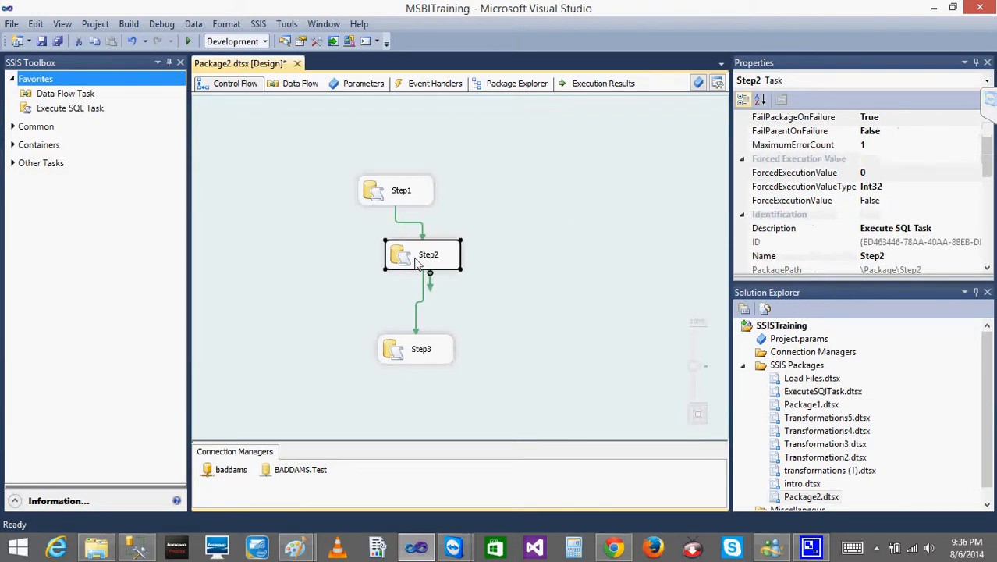
pyautogui.click(421, 351)
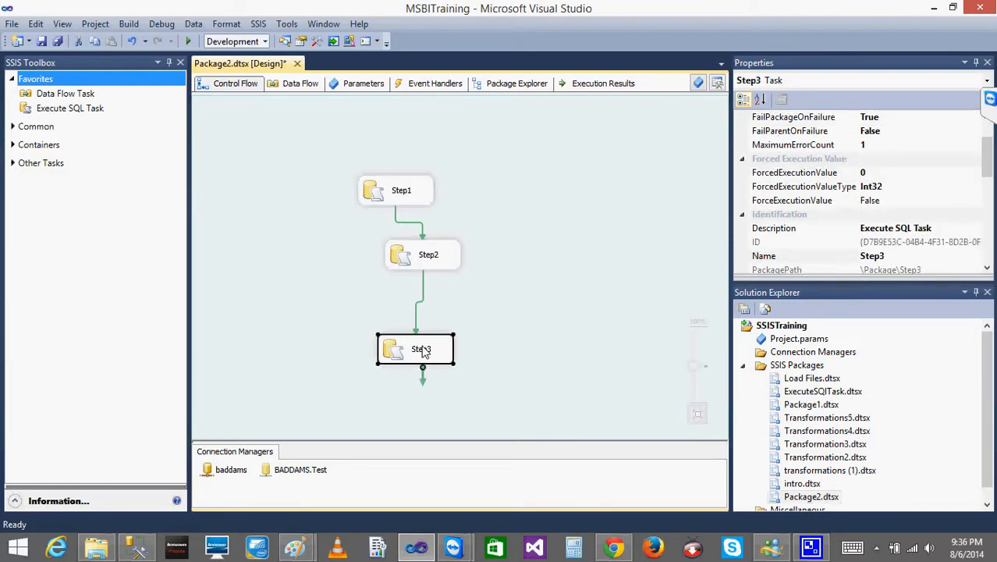
pyautogui.click(383, 196)
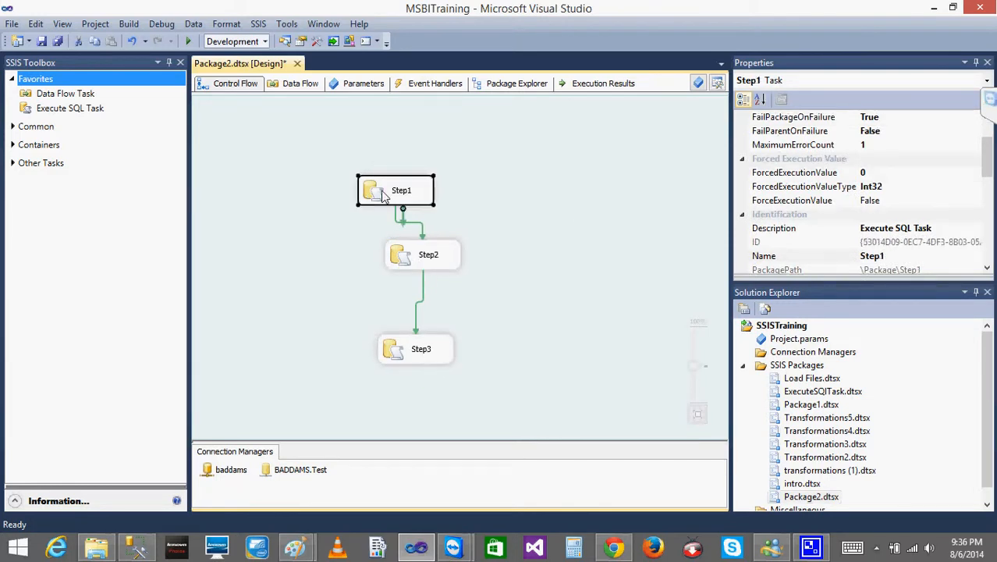
pyautogui.moveTo(987, 171)
pyautogui.mouseDown()
pyautogui.moveTo(987, 152)
pyautogui.moveTo(984, 202)
pyautogui.moveTo(986, 156)
pyautogui.mouseUp()
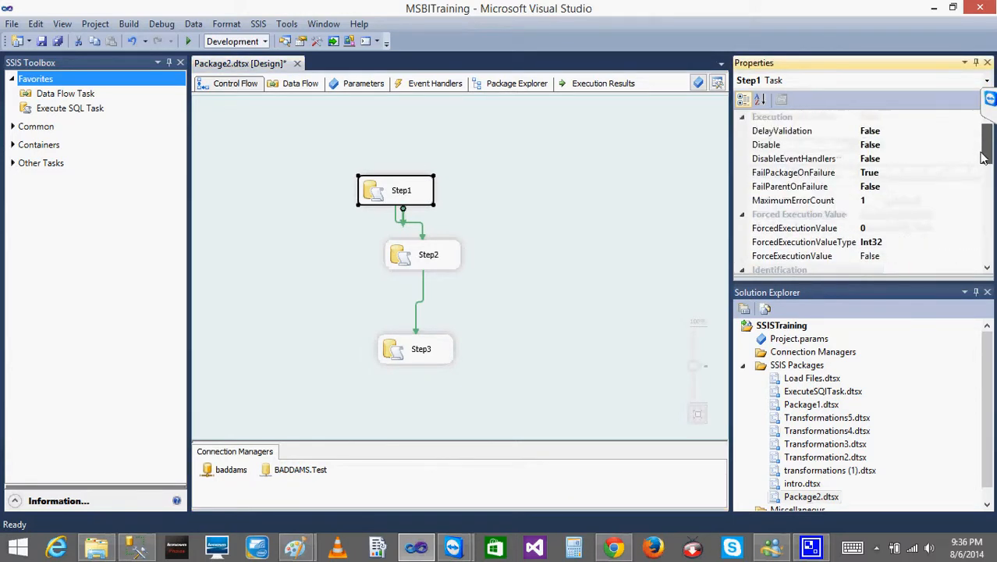
pyautogui.click(887, 174)
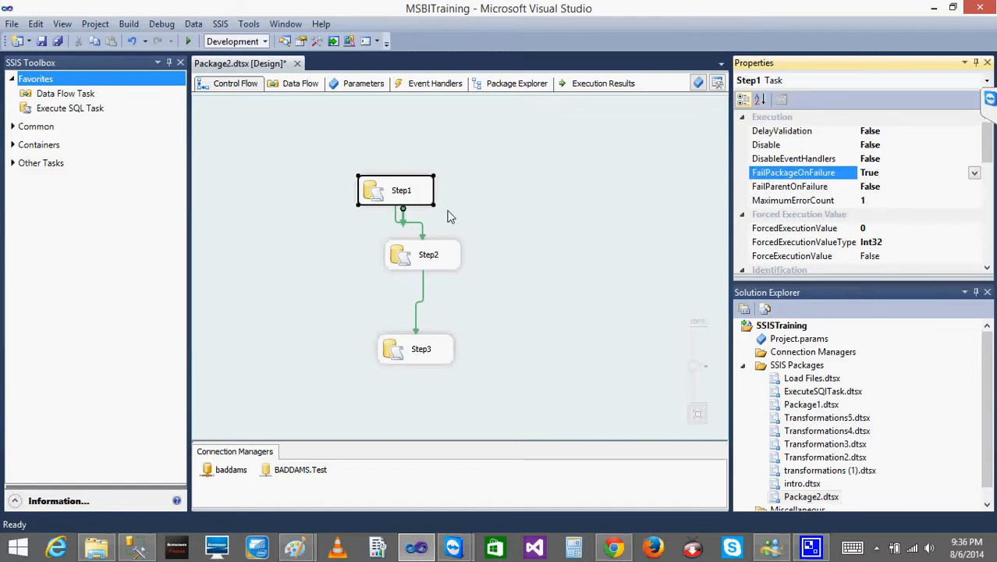
pyautogui.click(435, 266)
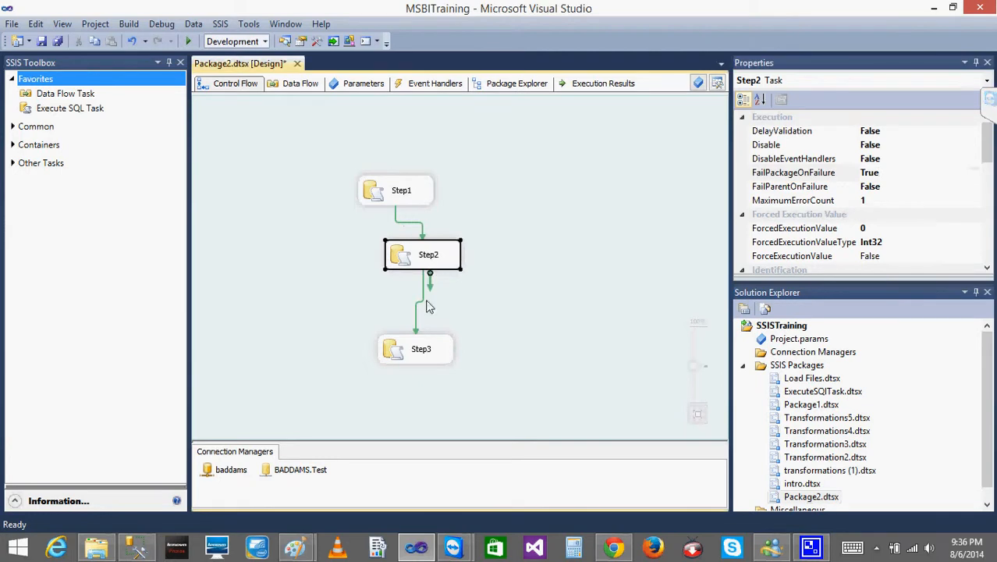
pyautogui.click(428, 352)
pyautogui.click(647, 230)
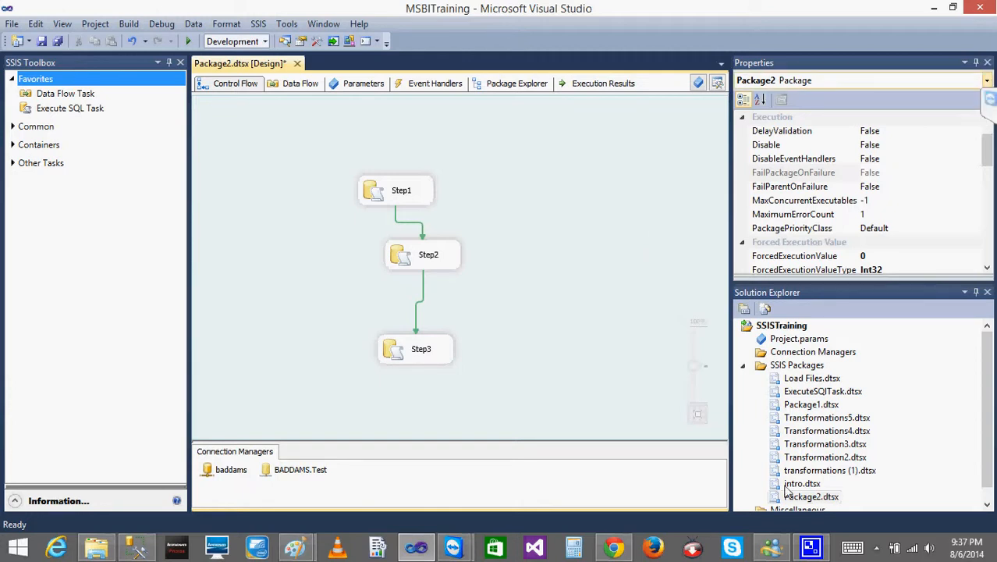
pyautogui.click(876, 548)
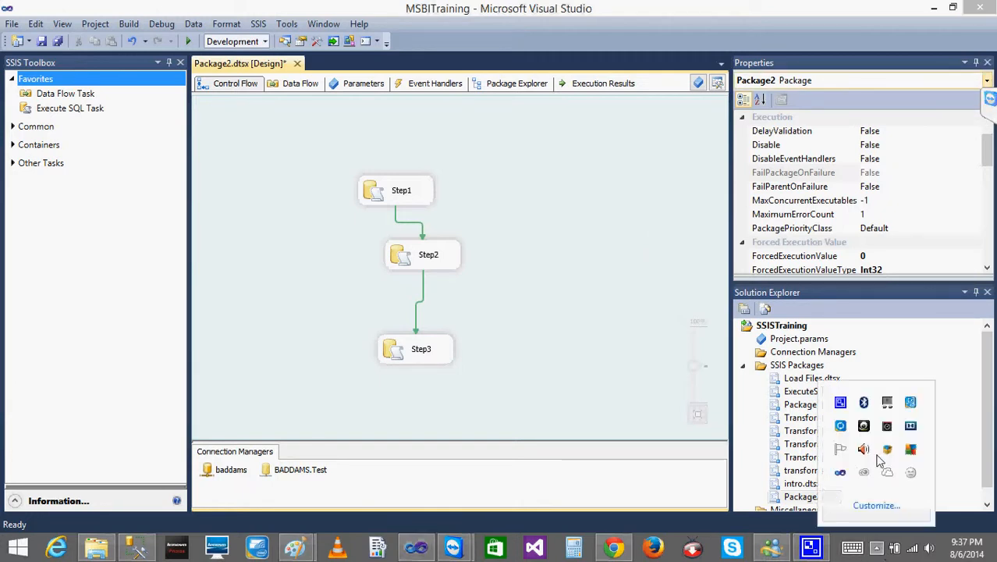
pyautogui.rightClick(840, 404)
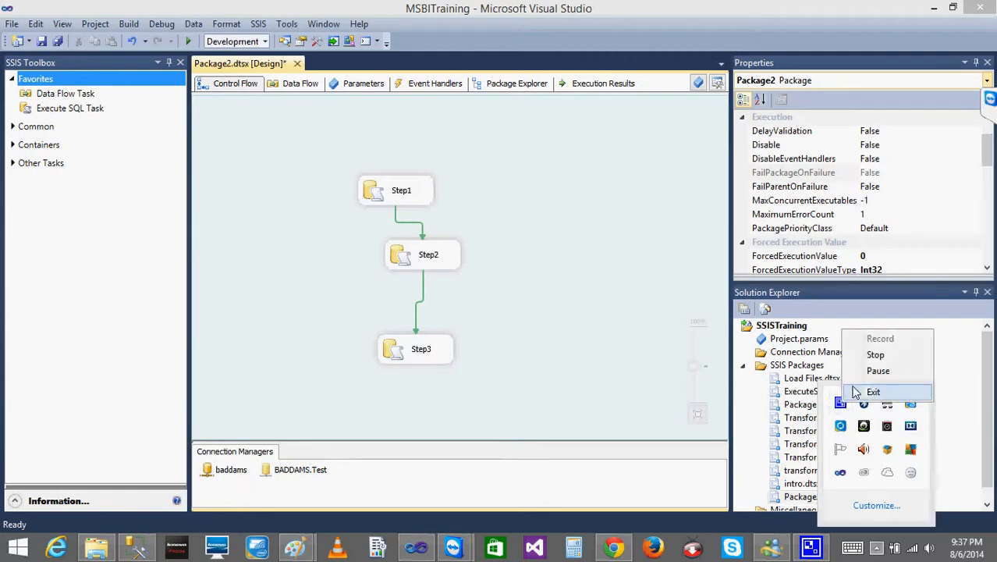